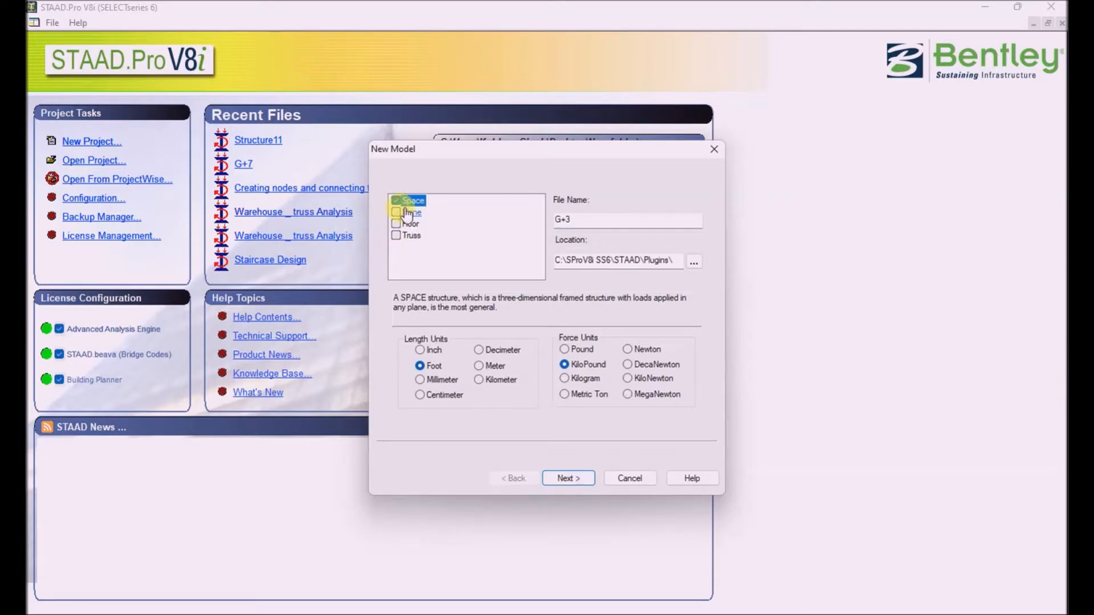
- Create the G+3 space model in meter and kilonewton units with Add Beam, and close the default snap grid
left_click(479, 366)
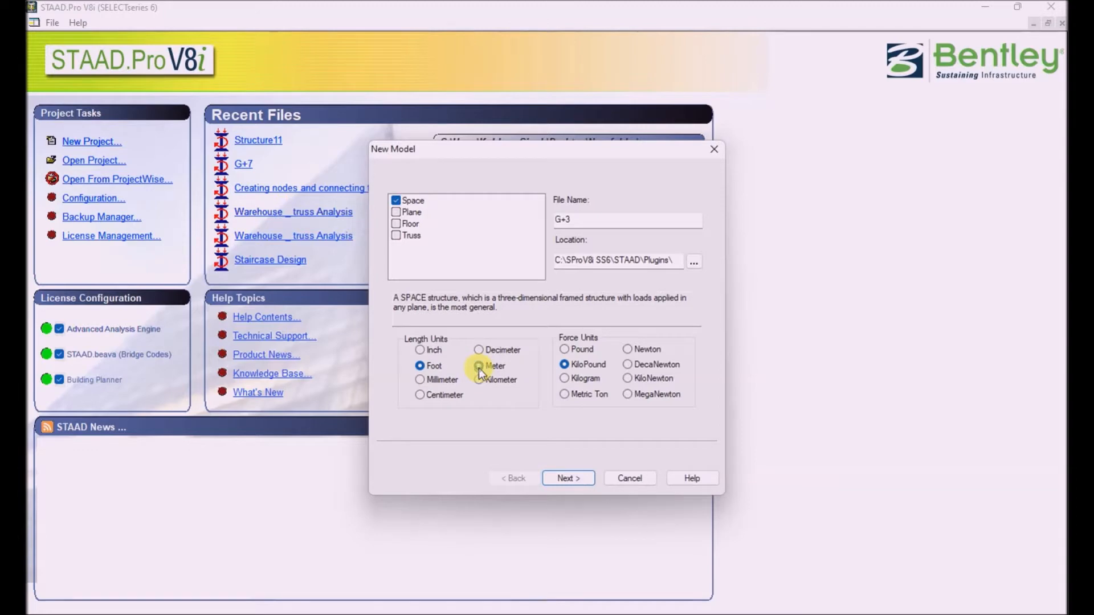
left_click(626, 380)
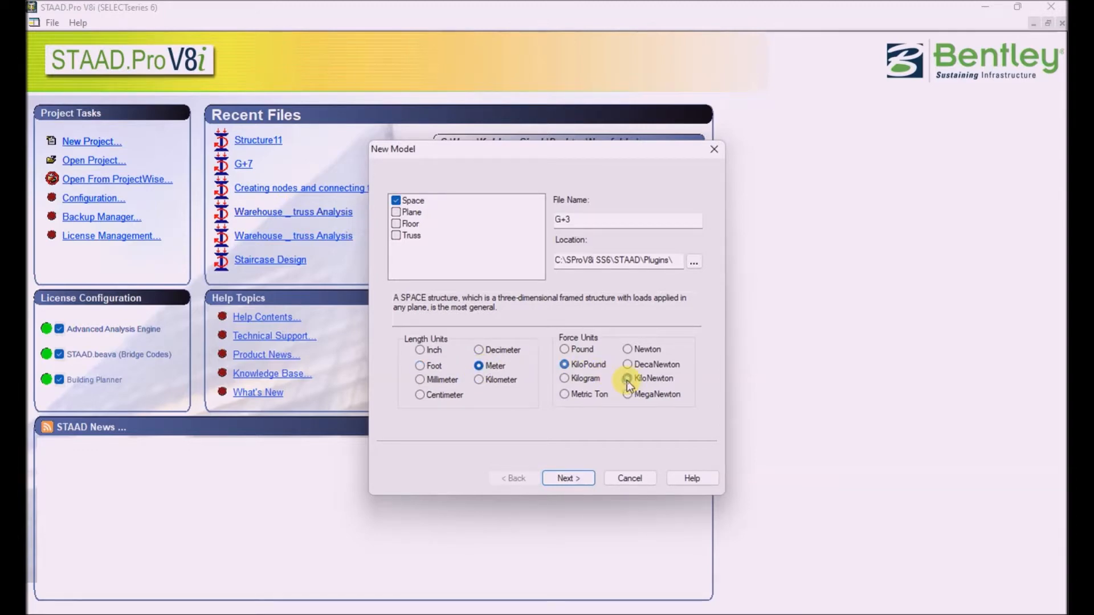
left_click(570, 479)
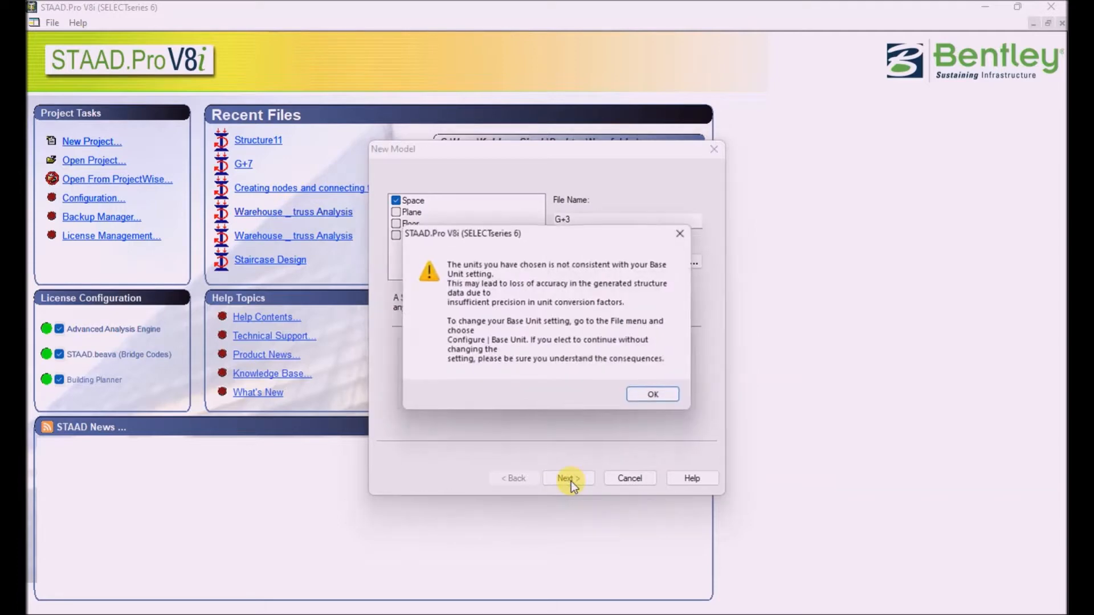
left_click(653, 395)
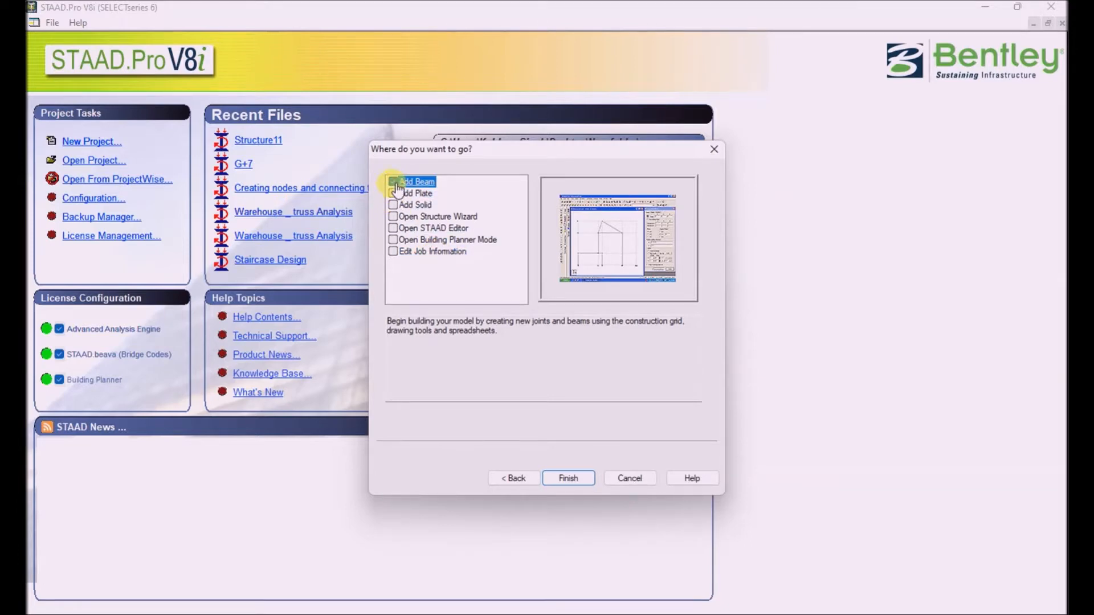
left_click(581, 477)
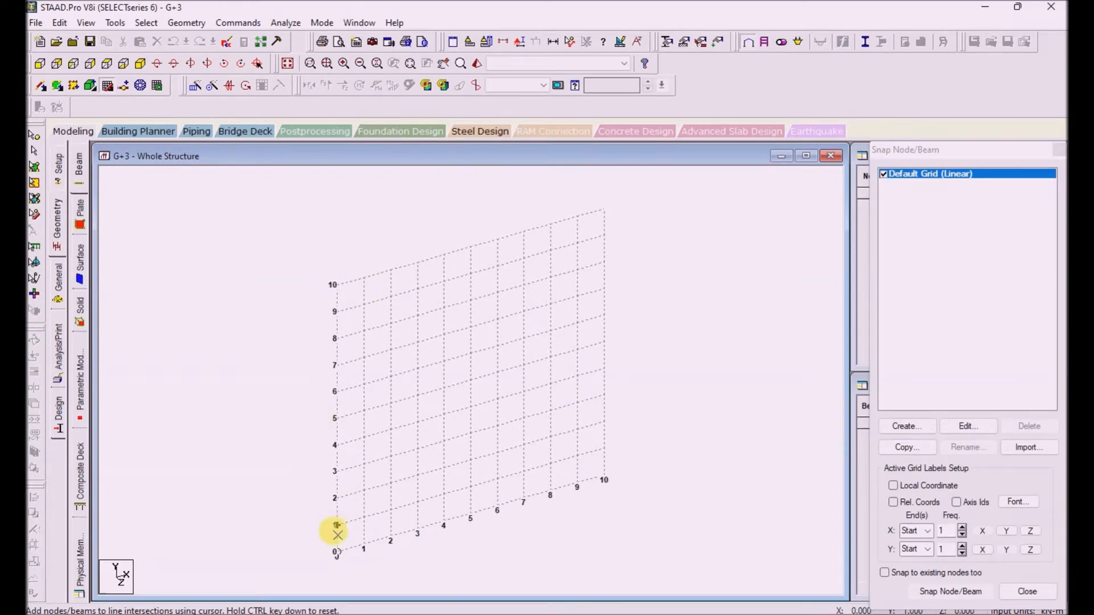
left_click(603, 210)
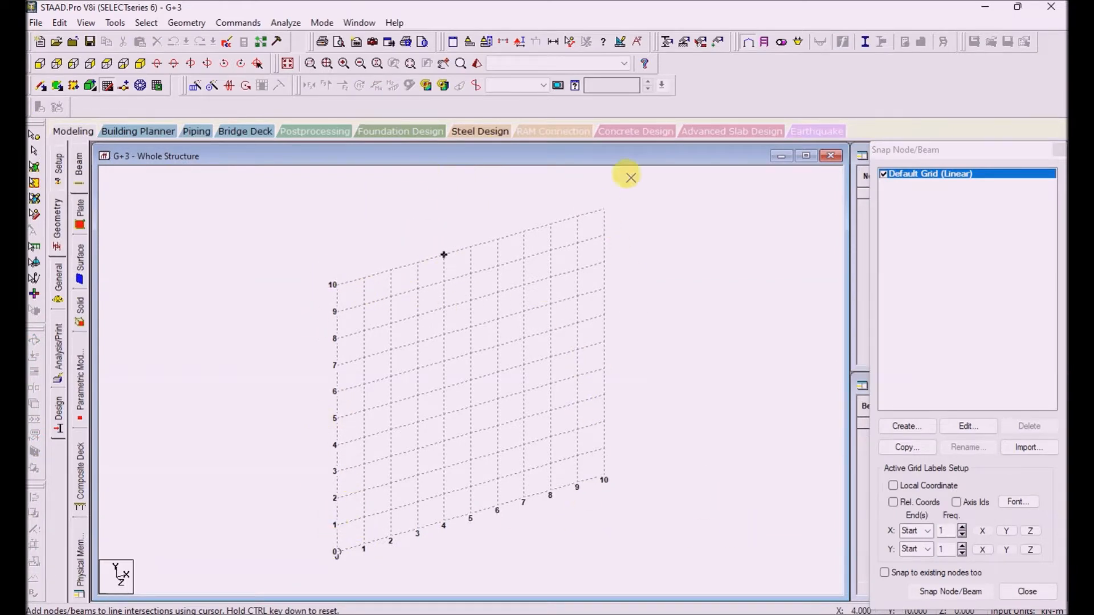
left_click(1028, 592)
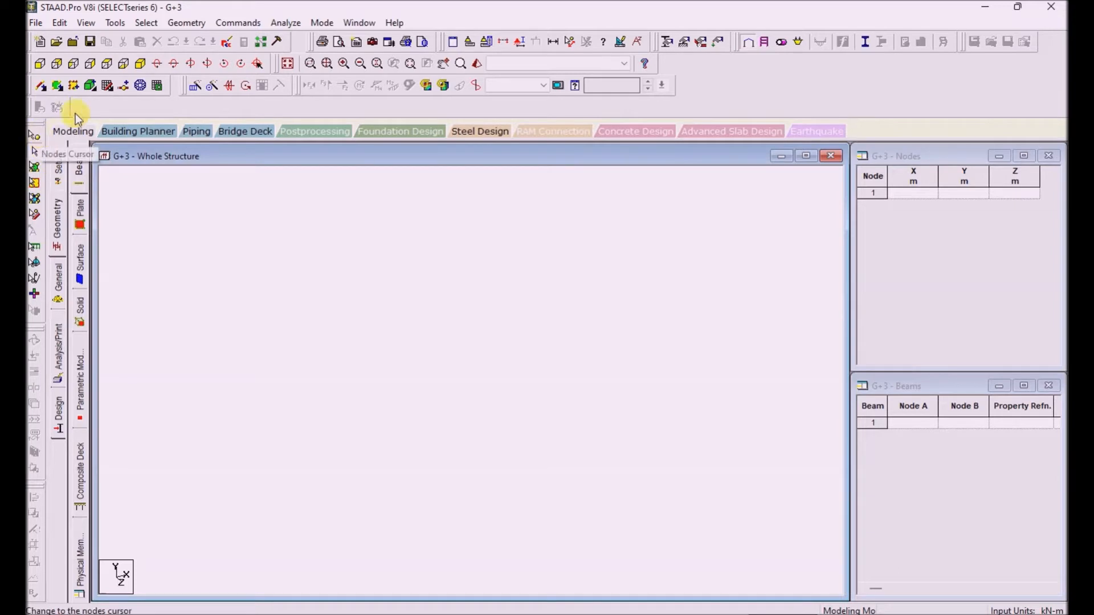
- Reopen the snap grid and draw the first bay: 3 m columns at X = 0 and X = 3 m joined by a beam at Y = 3 m
left_click(104, 92)
left_click(336, 550)
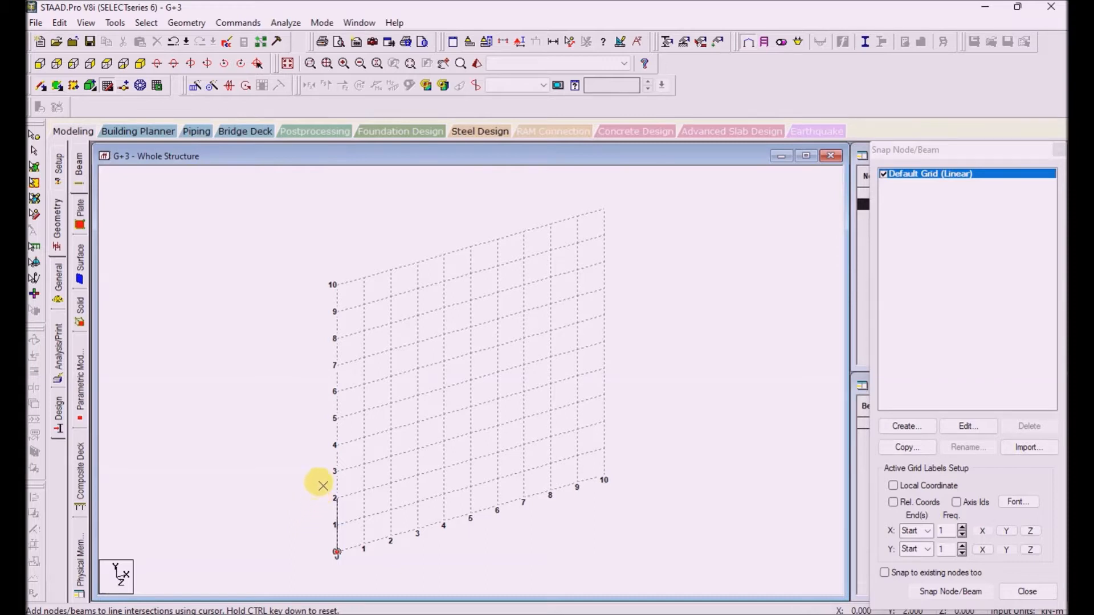
left_click(335, 472)
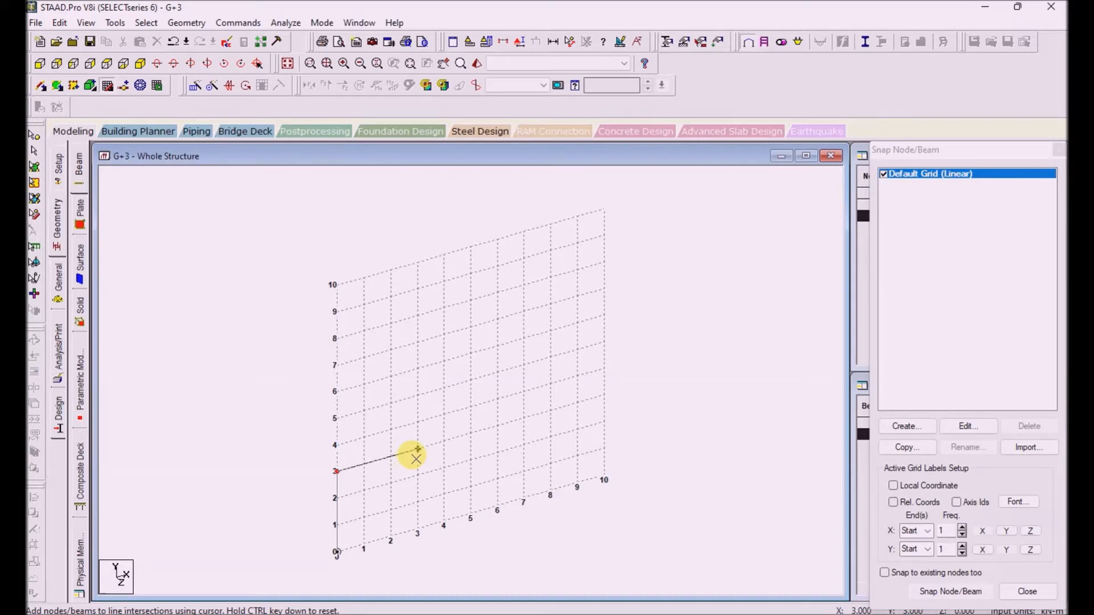
left_click(418, 449)
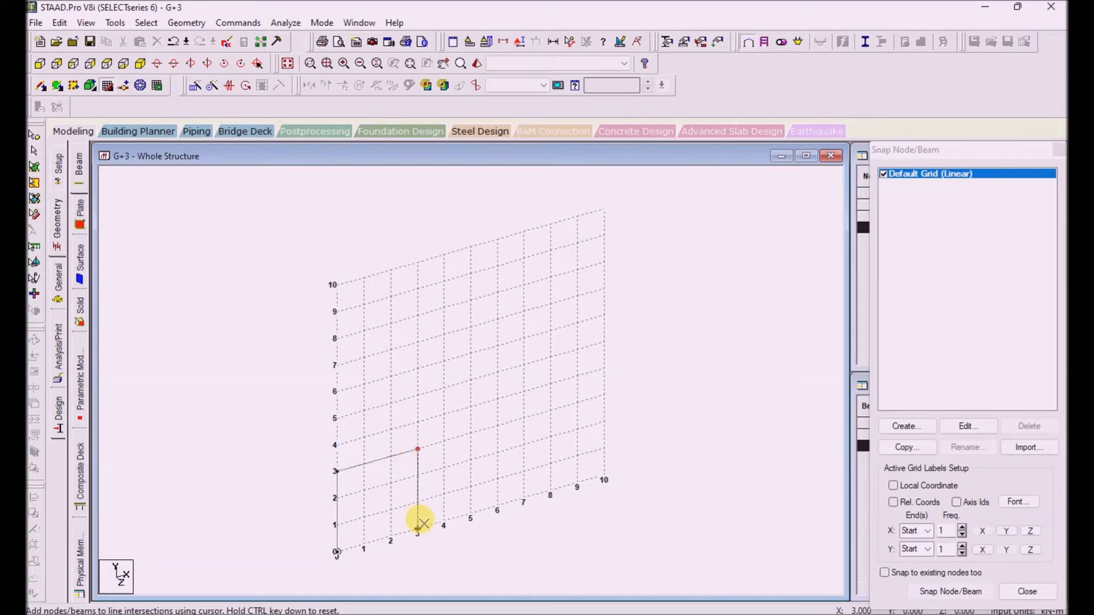
left_click(421, 525)
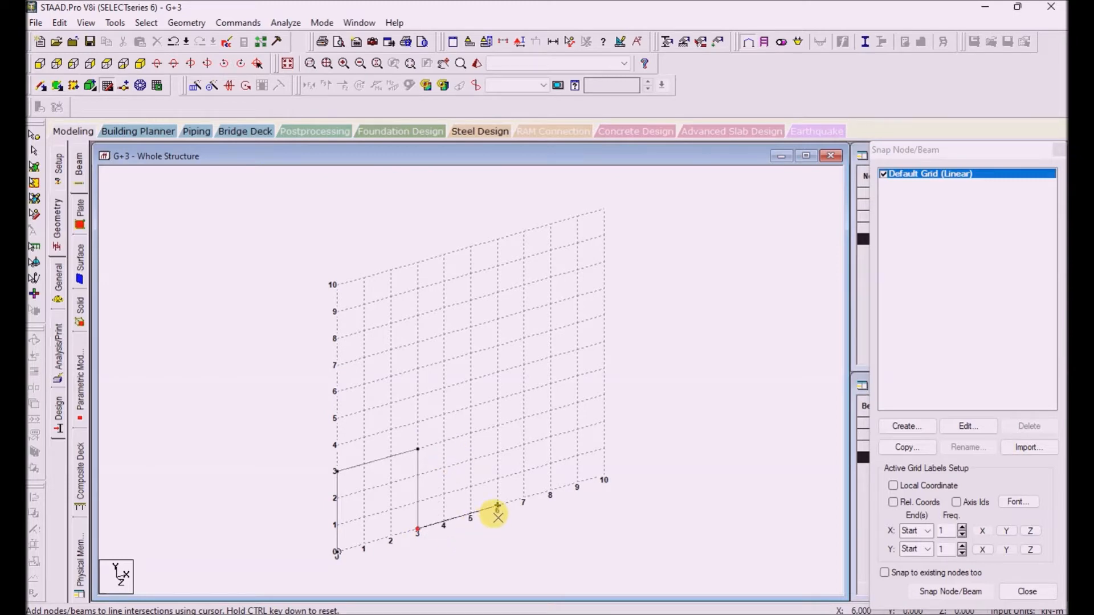
- Extend the frame with two more 3 m bays, adding 3 m columns at X = 6 and 9 m, and close the snap grid
left_click(416, 450)
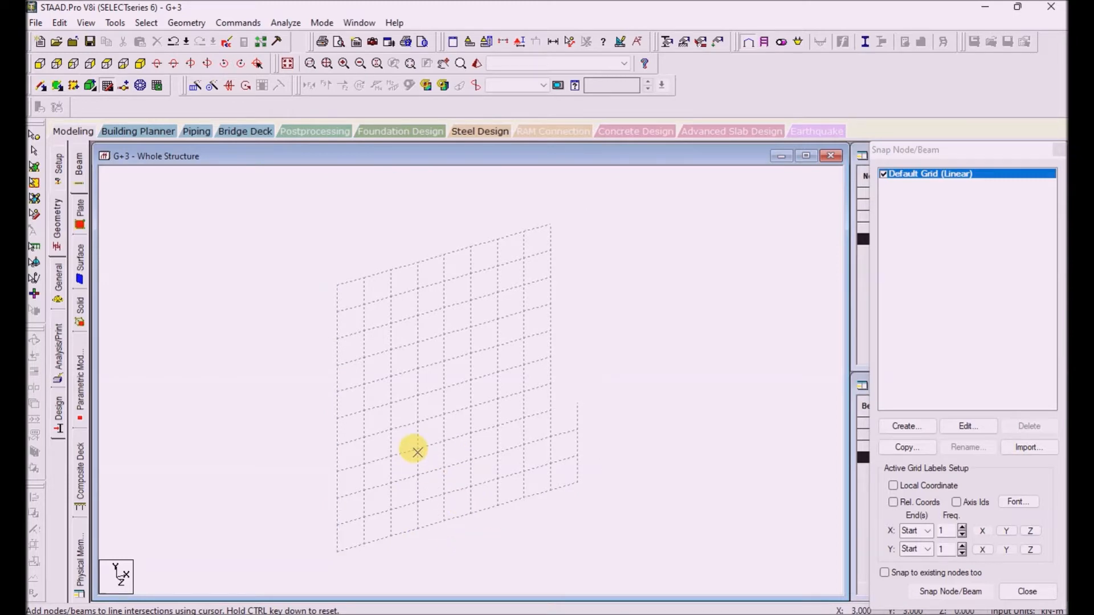
left_click(497, 427)
left_click(497, 506)
left_click(497, 426)
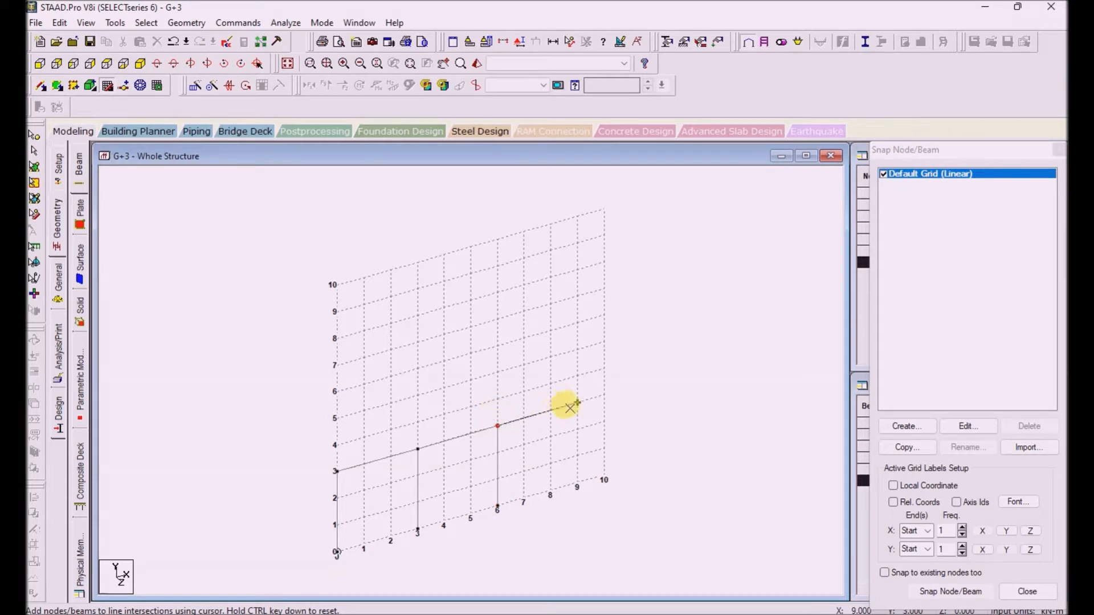
left_click(574, 405)
left_click(571, 483)
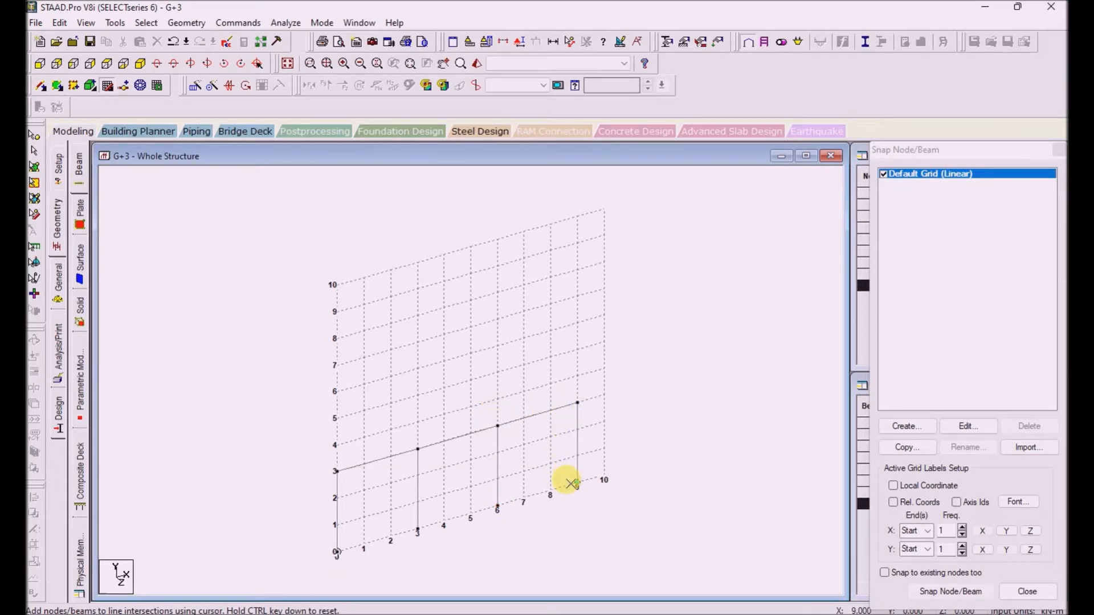
left_click(1027, 592)
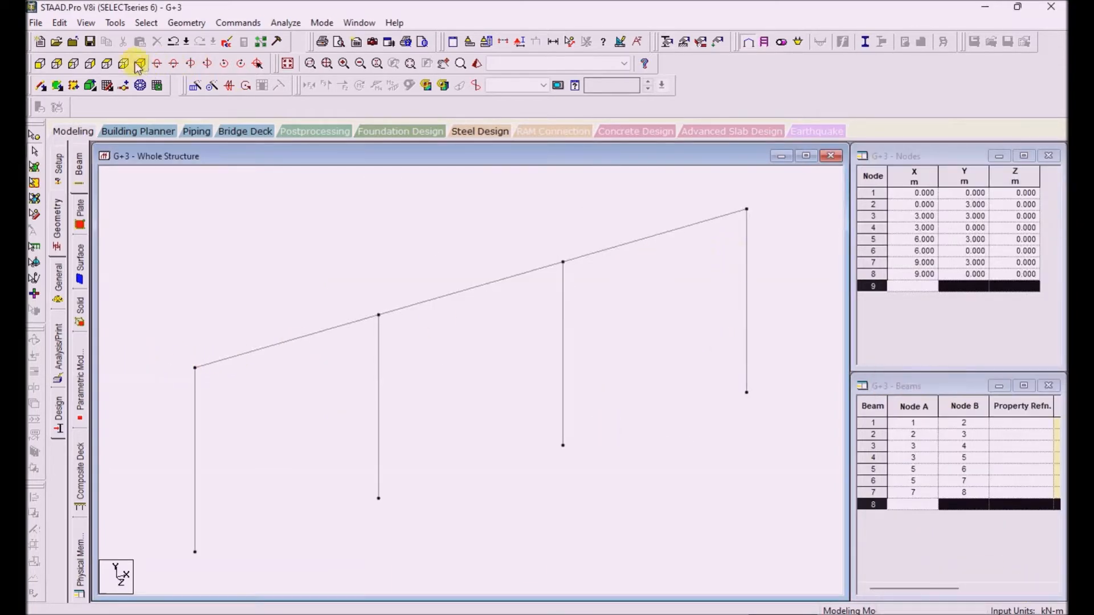
left_click(108, 64)
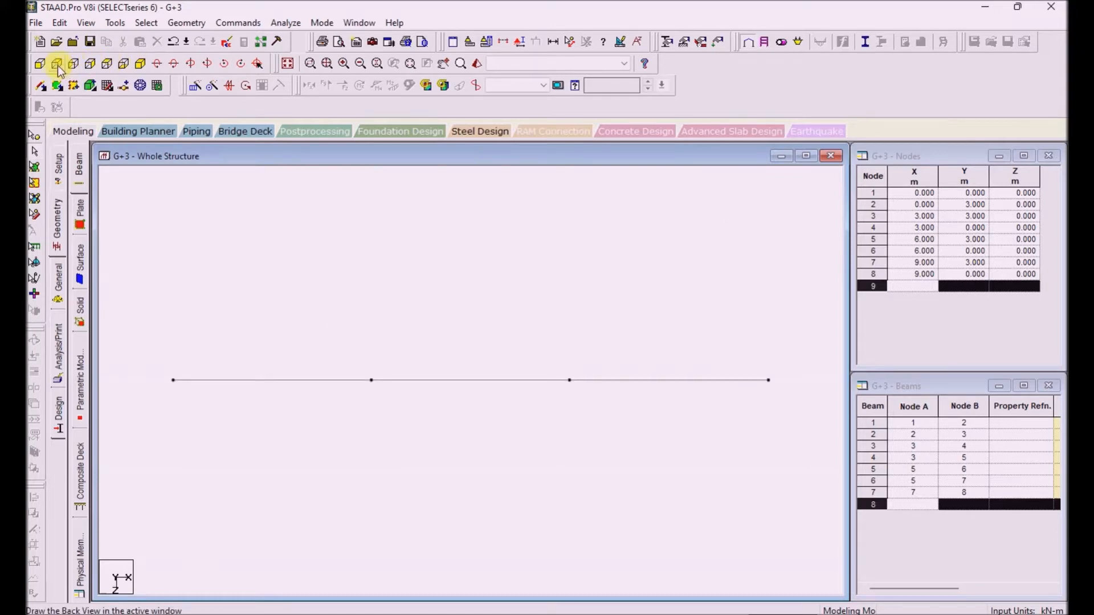
left_click(39, 64)
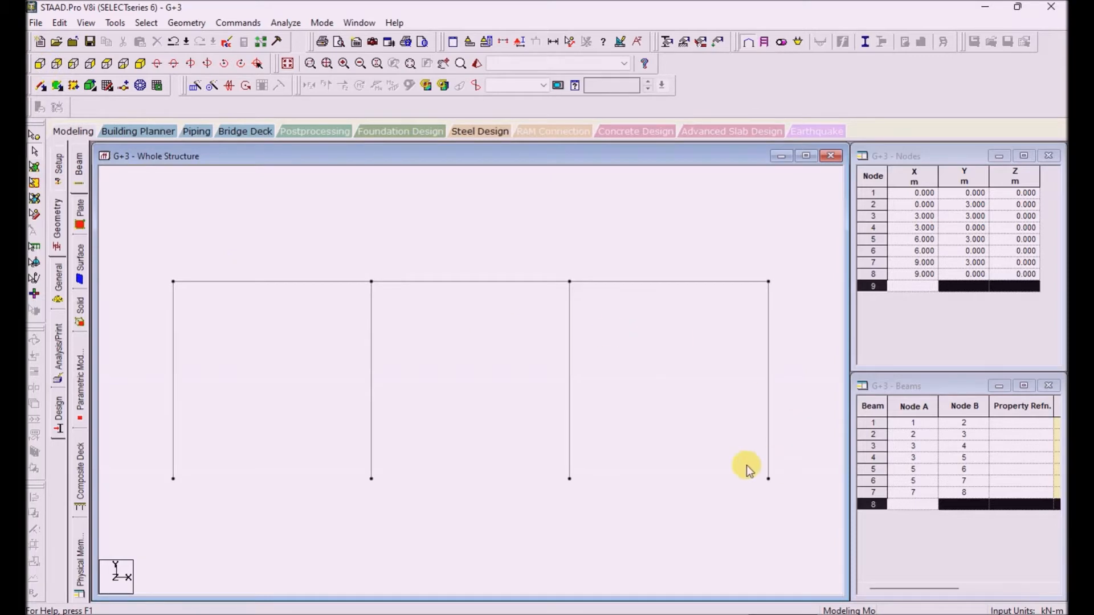
left_click(145, 236)
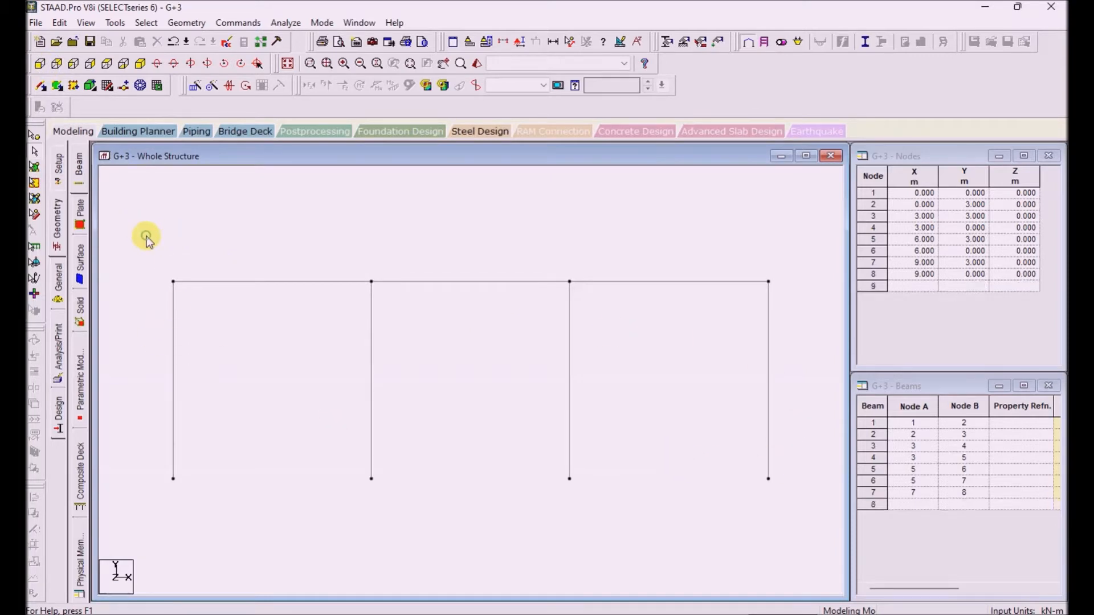
left_click_drag(121, 230, 819, 525)
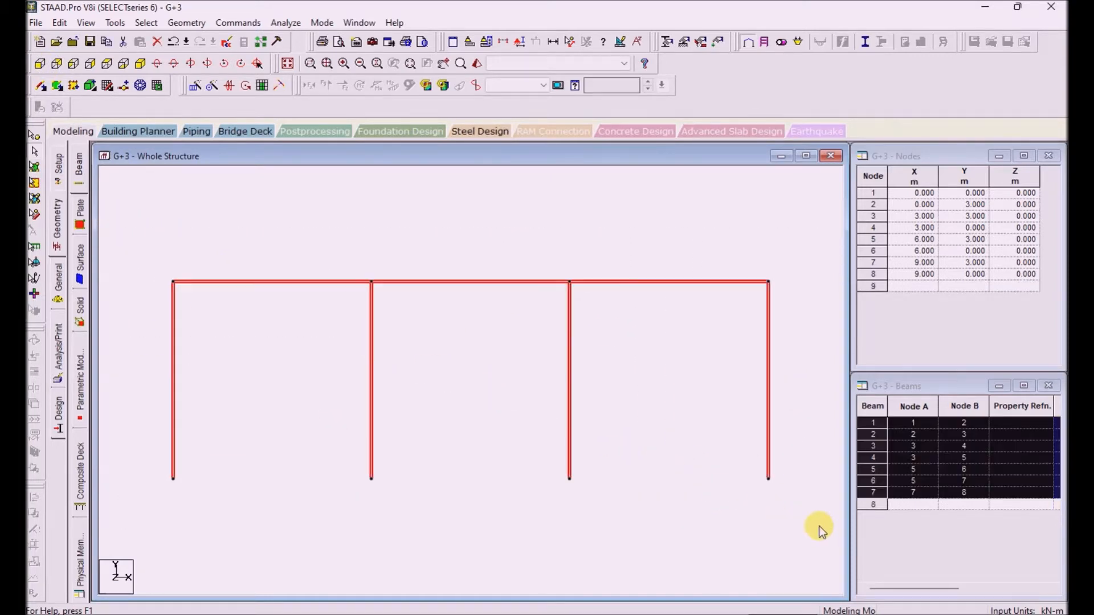
left_click(198, 89)
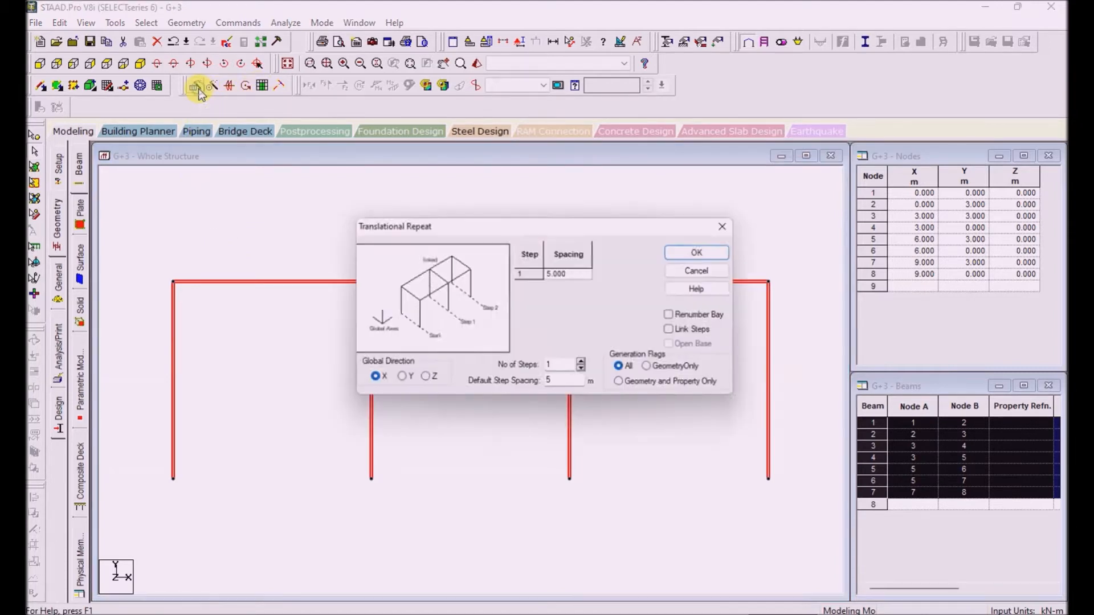
left_click(422, 380)
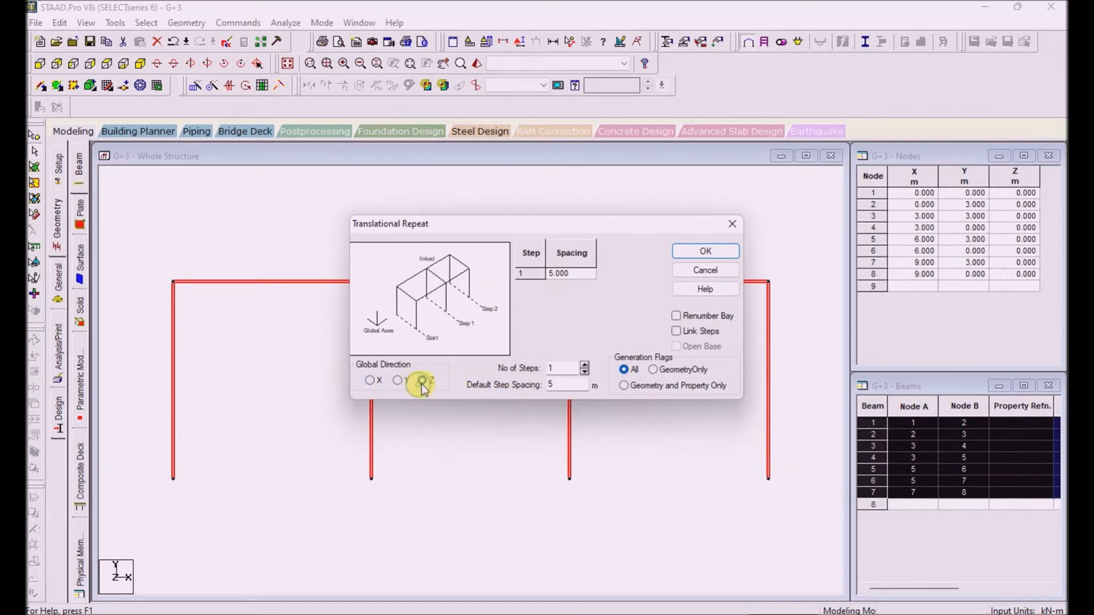
left_click_drag(560, 385, 531, 380)
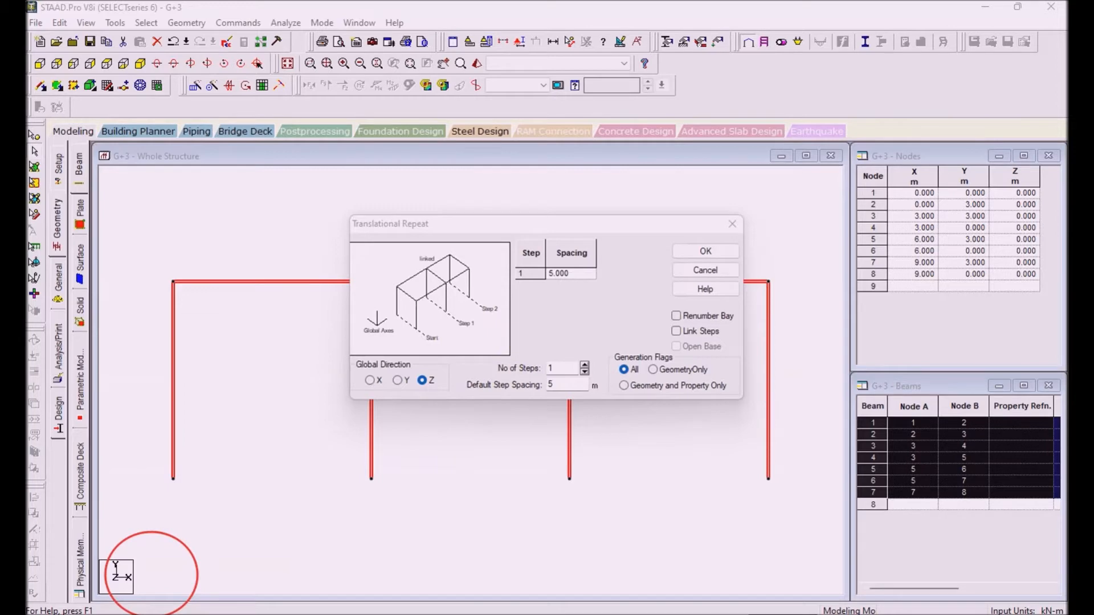
left_click(294, 540)
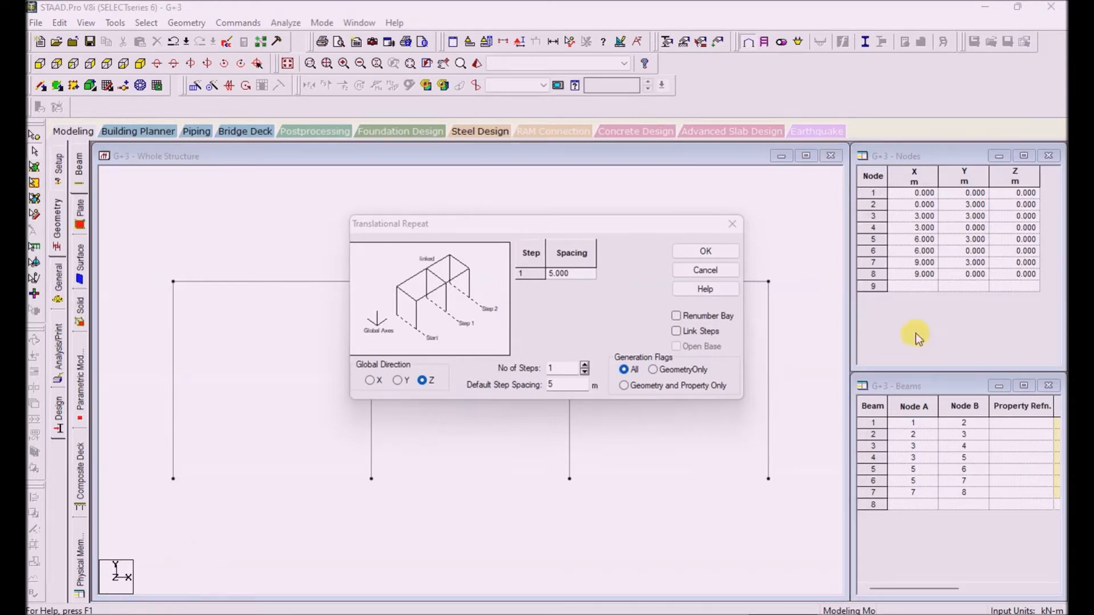
left_click(705, 270)
- Repeat the entire frame once along Z with a 3 m step spacing and linked steps, using Translational Repeat
left_click_drag(163, 229, 757, 477)
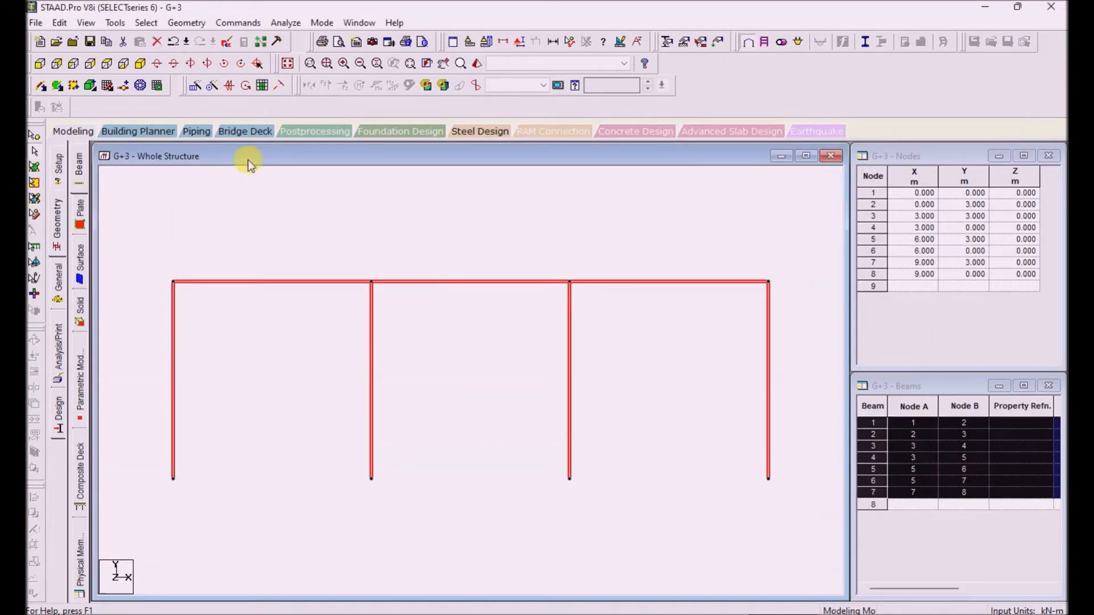
left_click(196, 87)
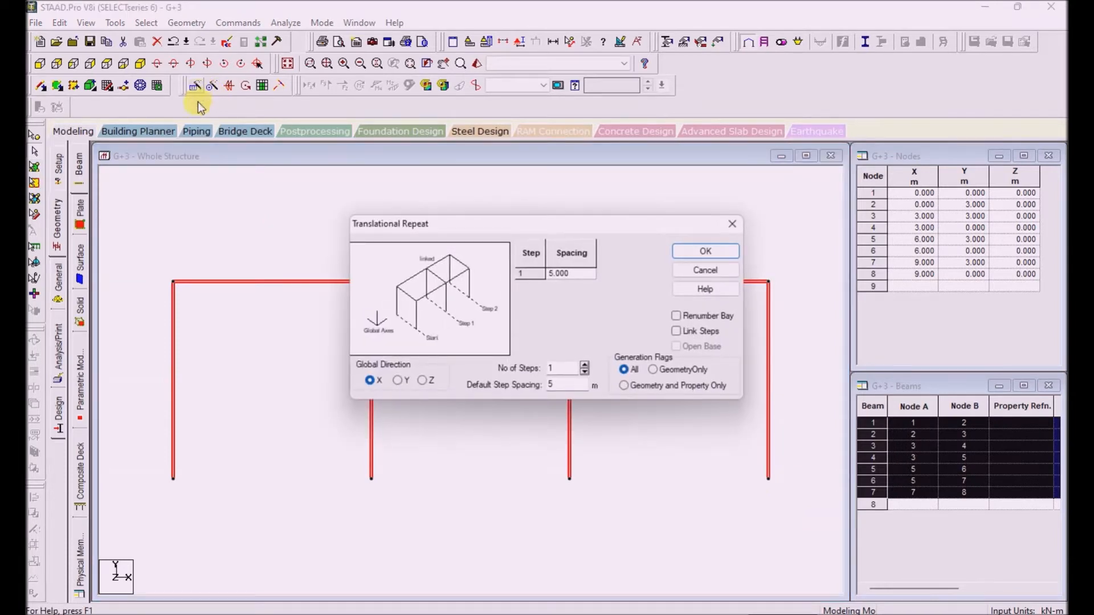
left_click(424, 382)
double_click(556, 384)
type("3")
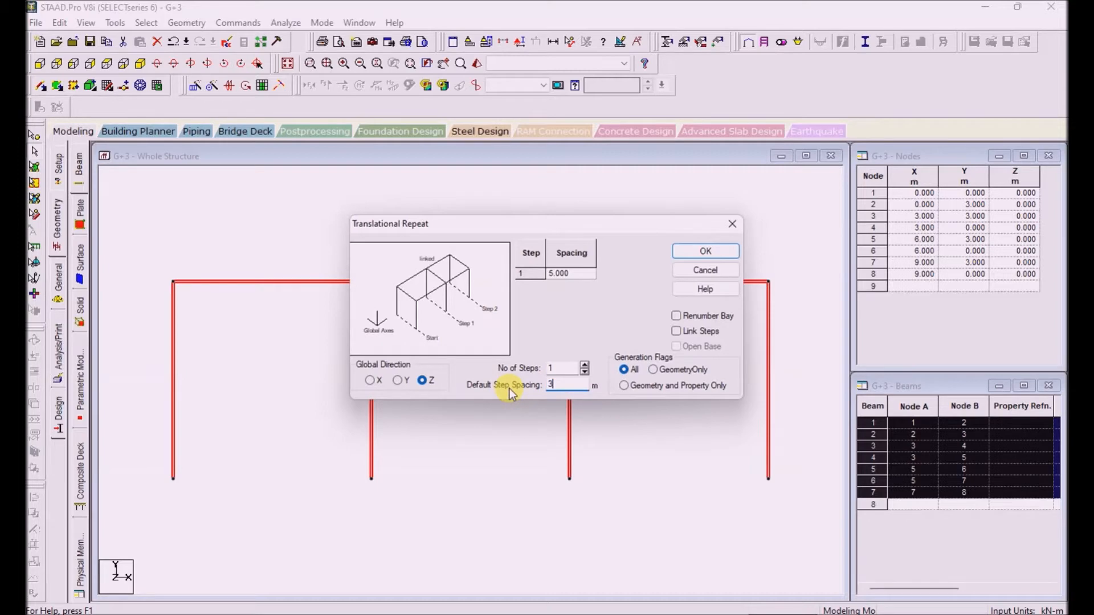
left_click(689, 335)
left_click(705, 252)
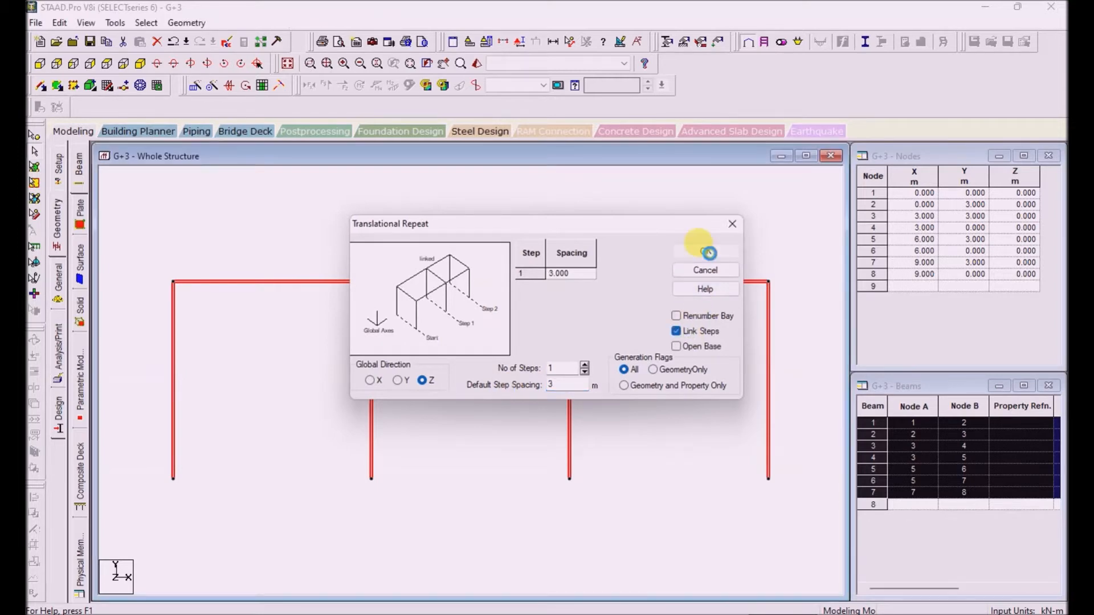
left_click(440, 509)
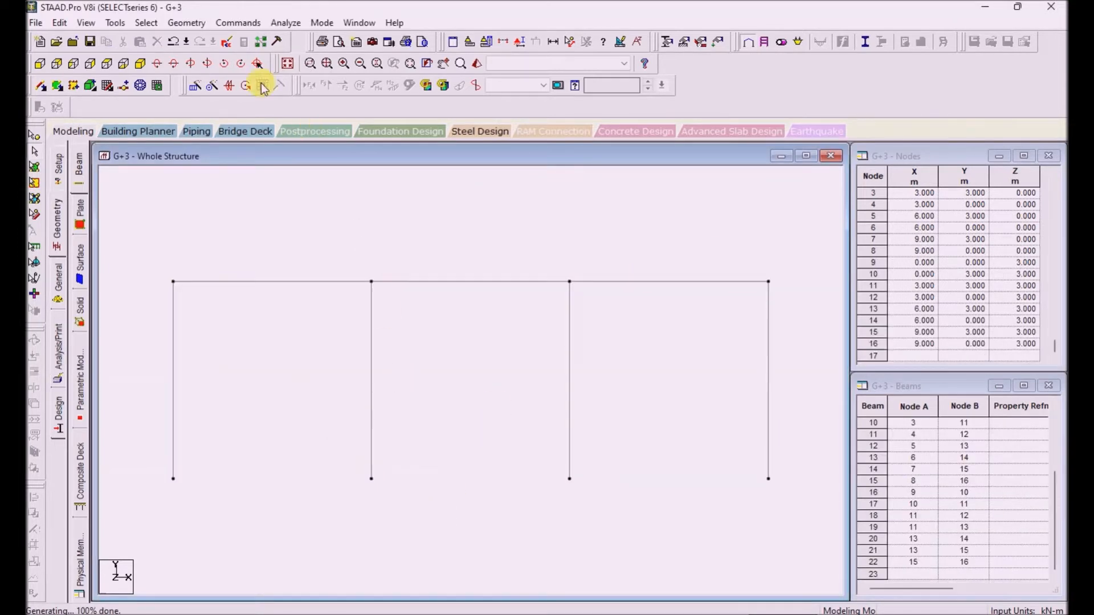
left_click(143, 63)
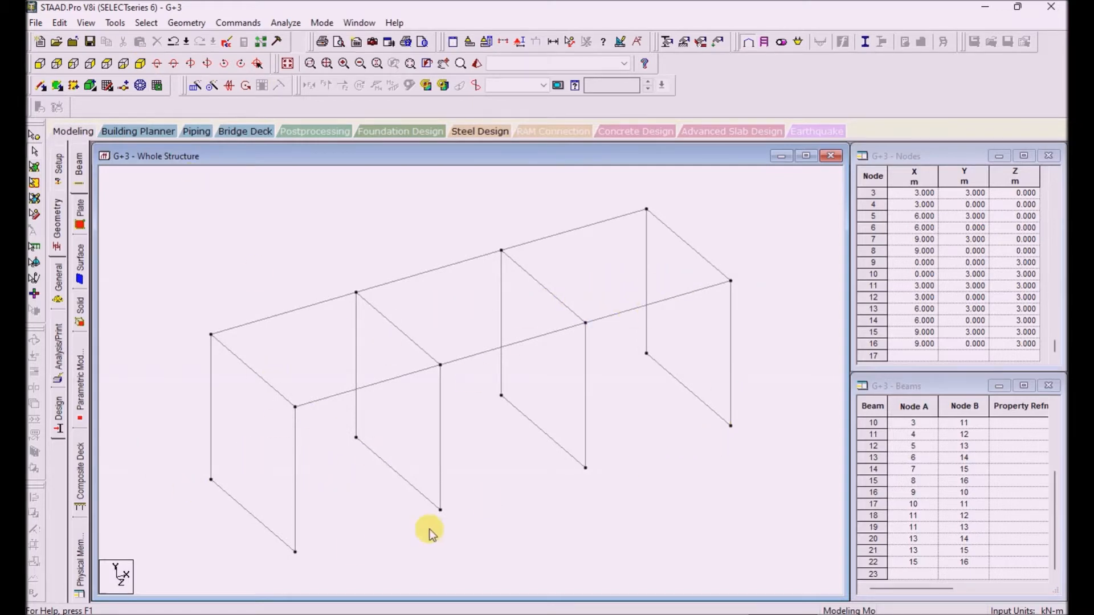
left_click(247, 516)
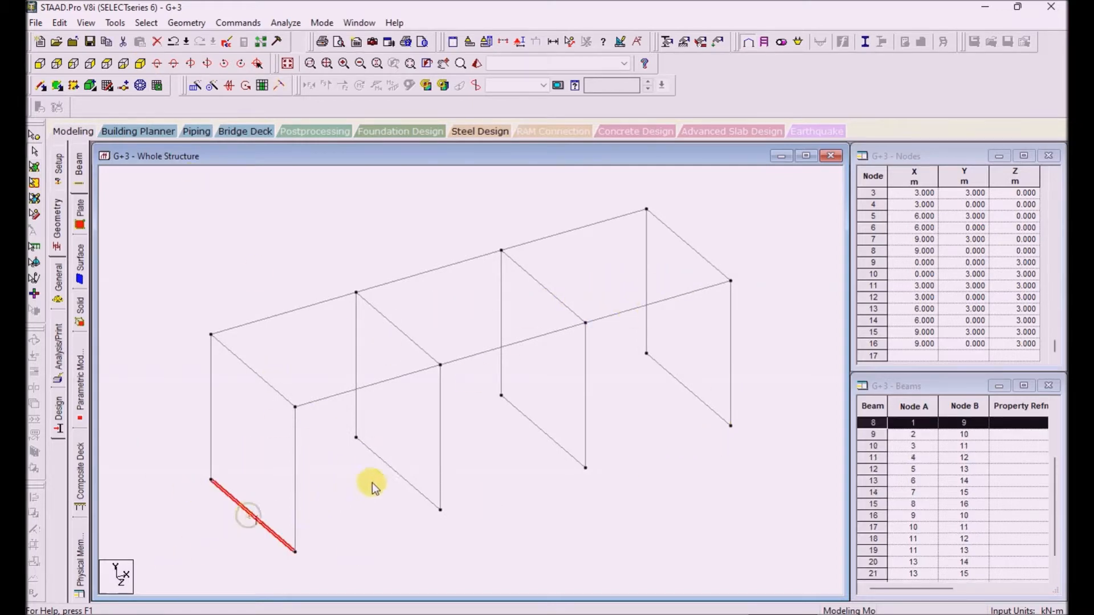
left_click(357, 488)
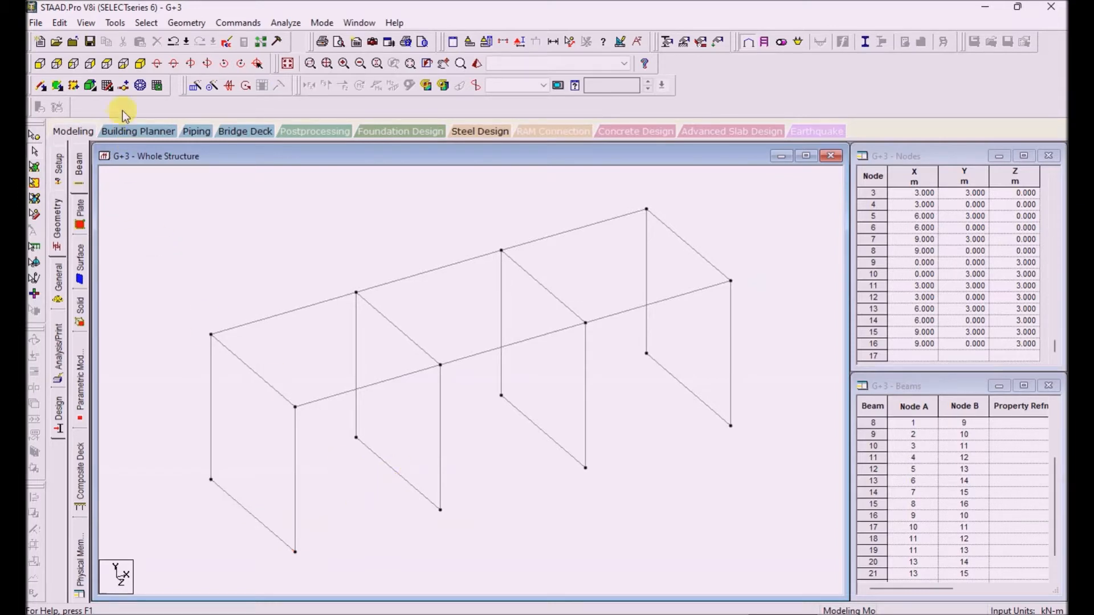
- Select the whole two-frame structure and repeat it once along Z with 2.5 m spacing and linked steps
left_click(38, 63)
left_click_drag(126, 232, 856, 550)
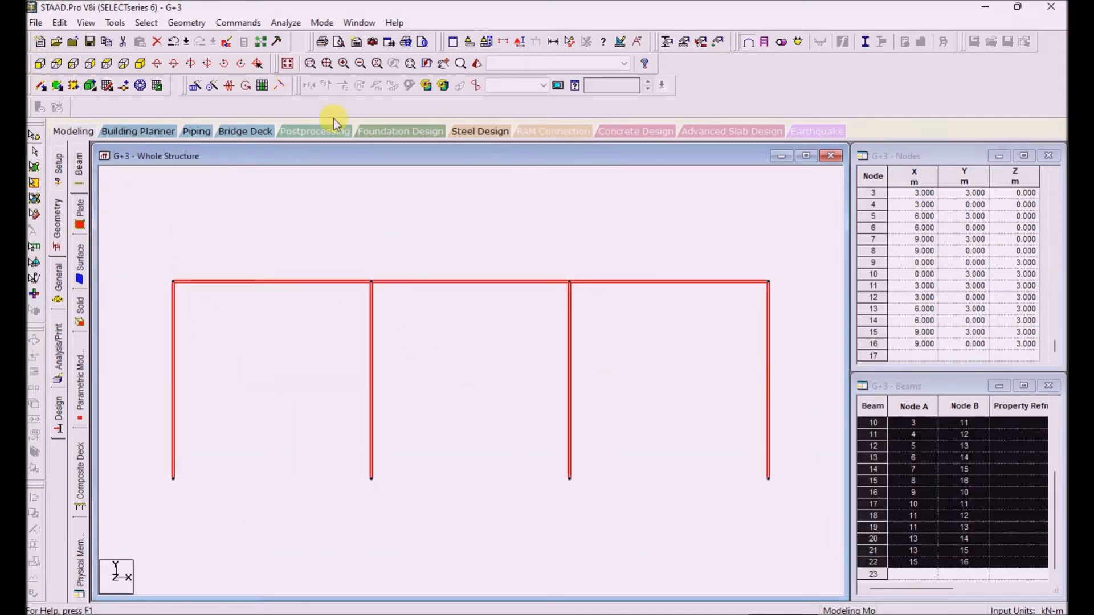
left_click(140, 63)
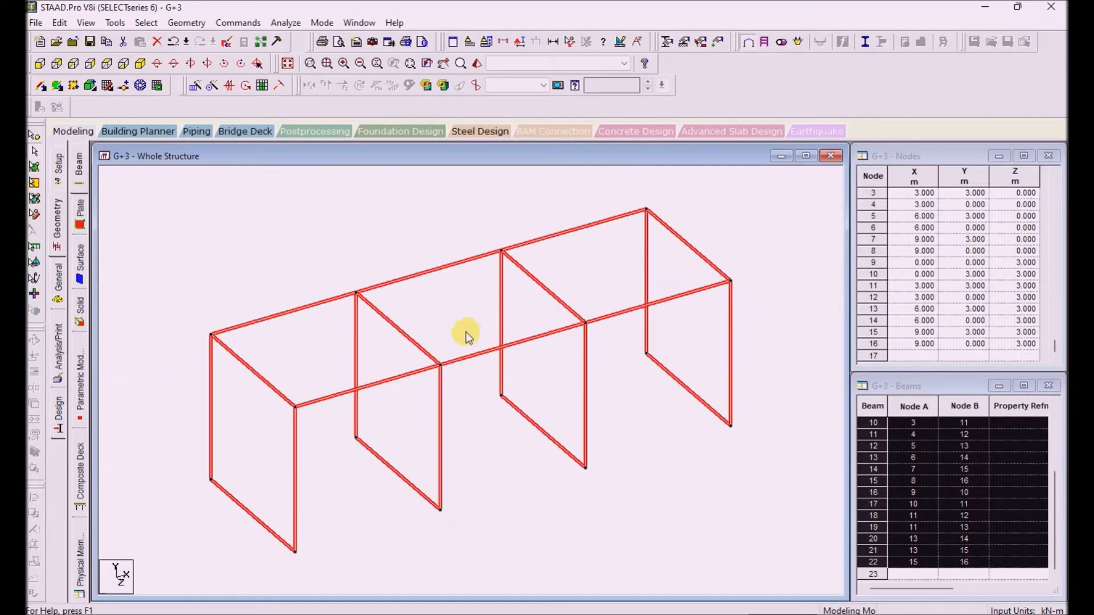
left_click(196, 85)
left_click(421, 381)
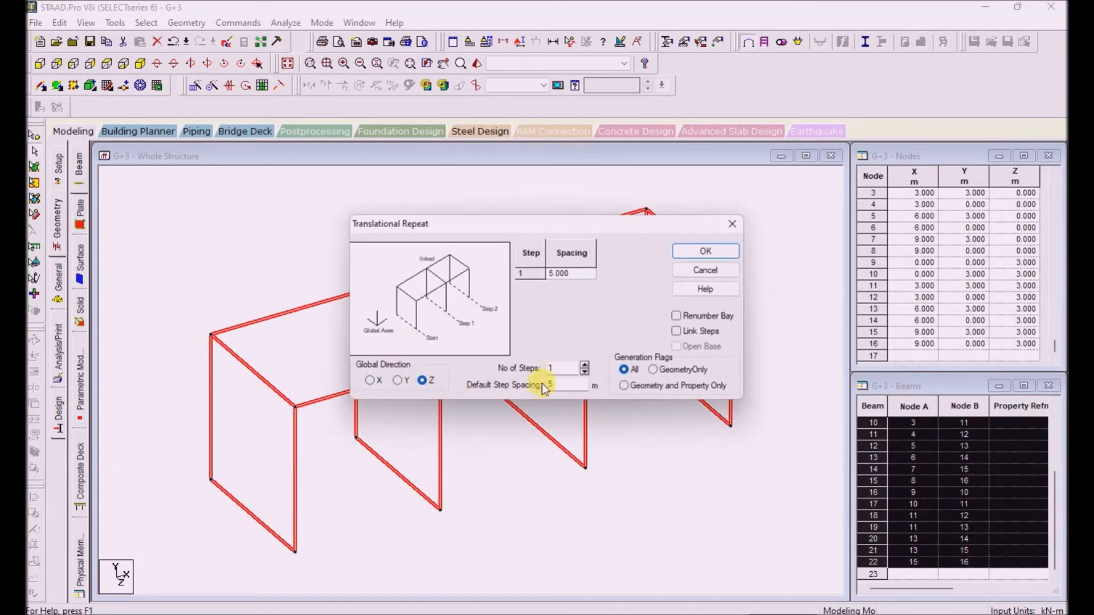
left_click_drag(557, 384, 454, 390)
type("2.5")
left_click(693, 332)
left_click(705, 252)
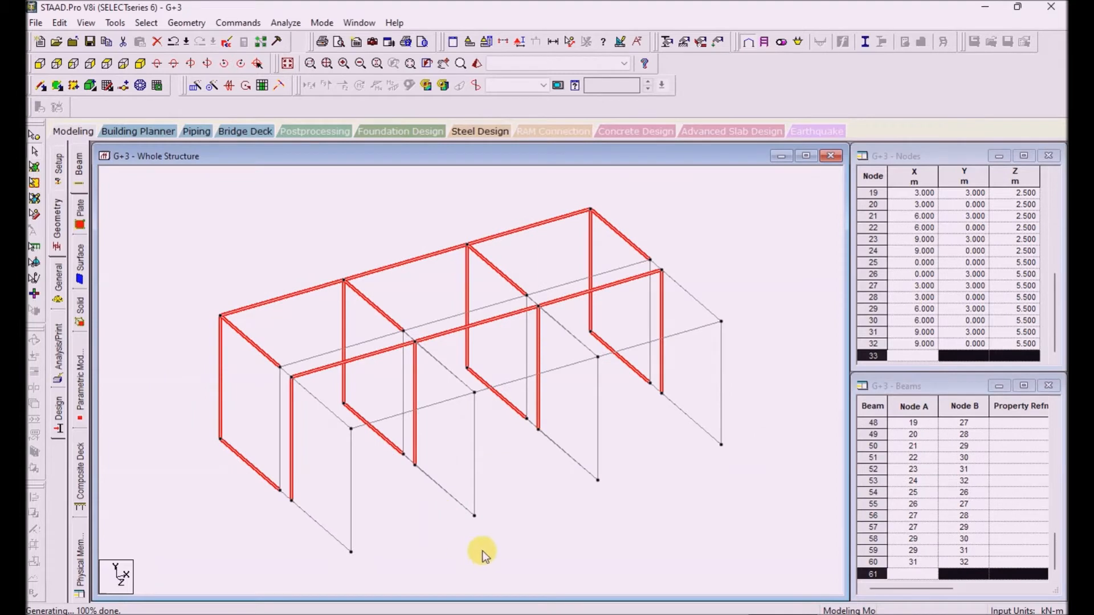
- Delete the Z-direction beams at base level joining the column feet within the rear and front 2.5 m bays
left_click(483, 551)
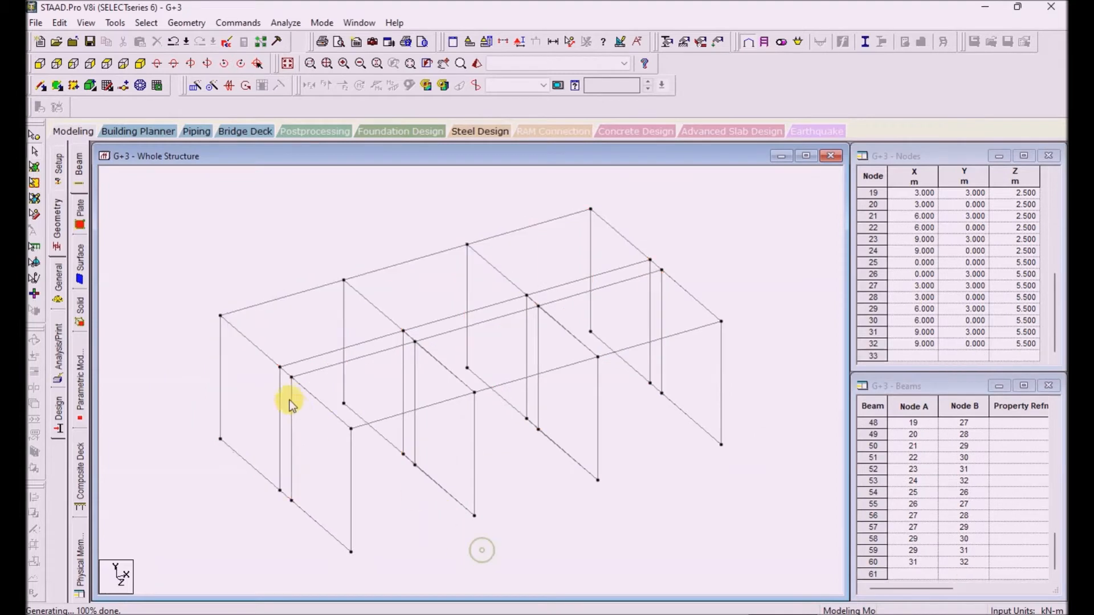
left_click(323, 526)
left_click(260, 467, "ctrl")
left_click(420, 469, "ctrl")
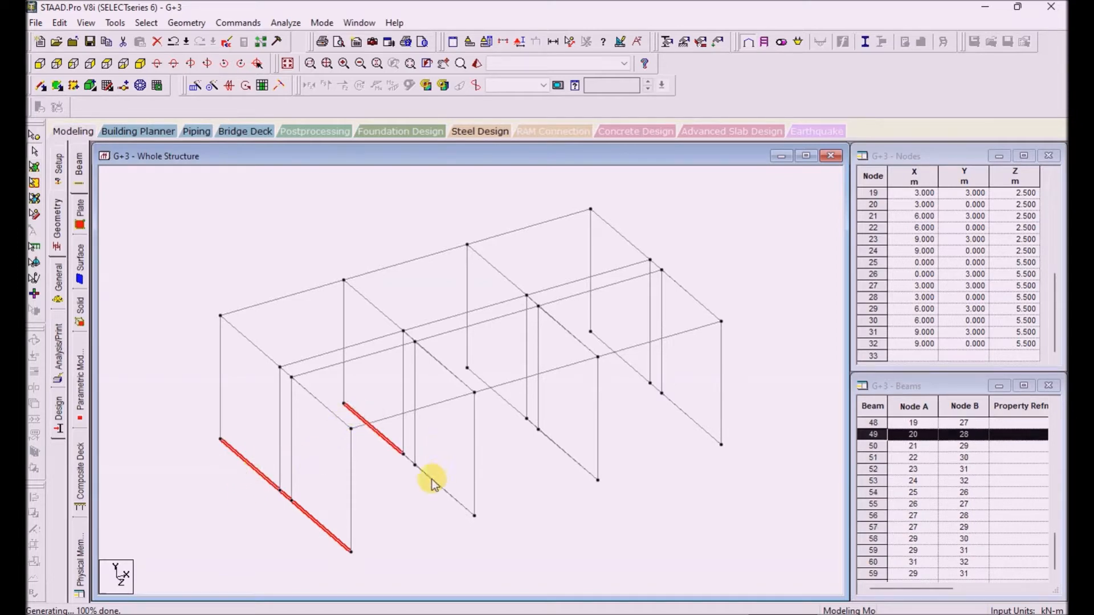
left_click(563, 449, "ctrl")
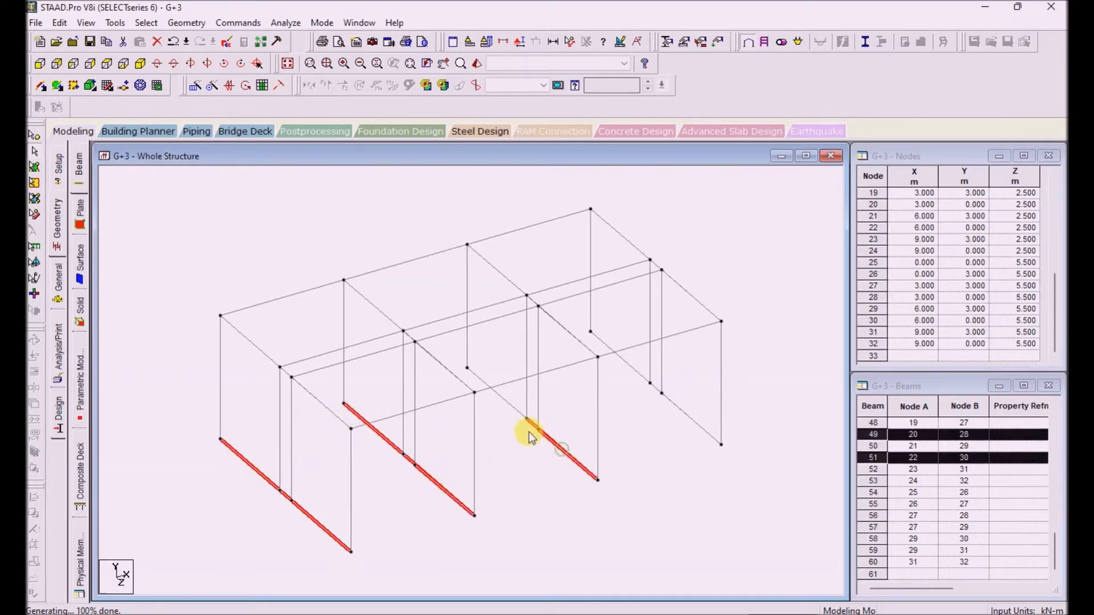
left_click(683, 418, "ctrl")
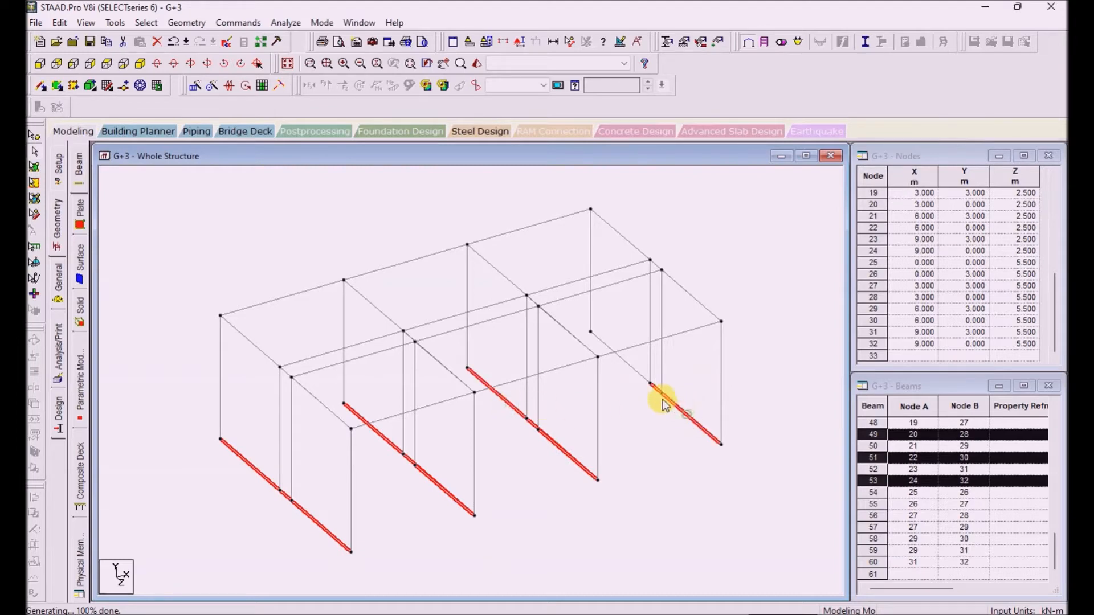
key("Delete")
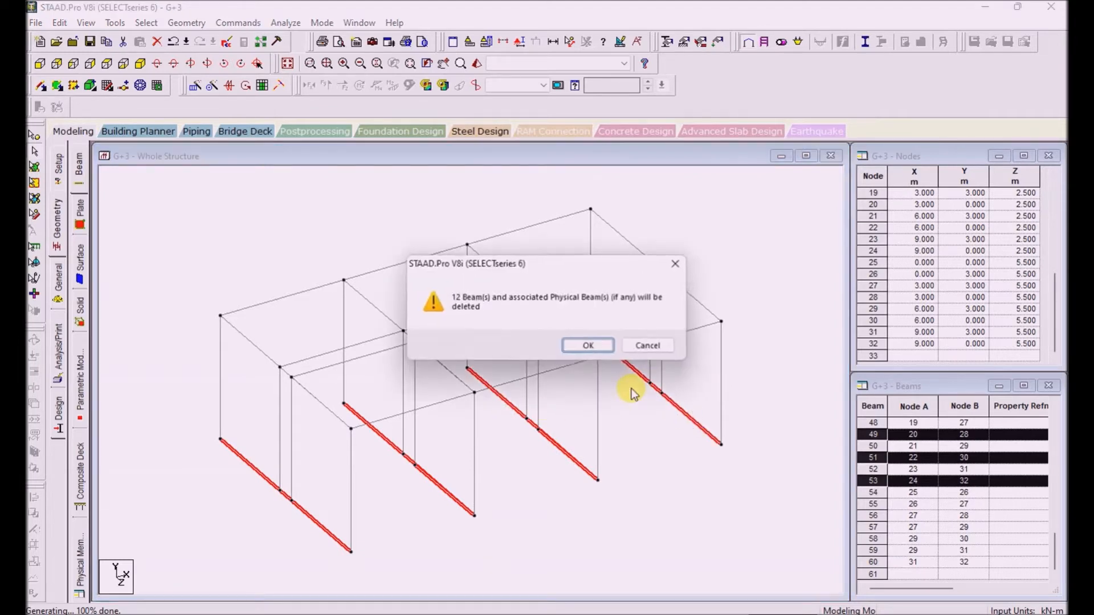
left_click(593, 346)
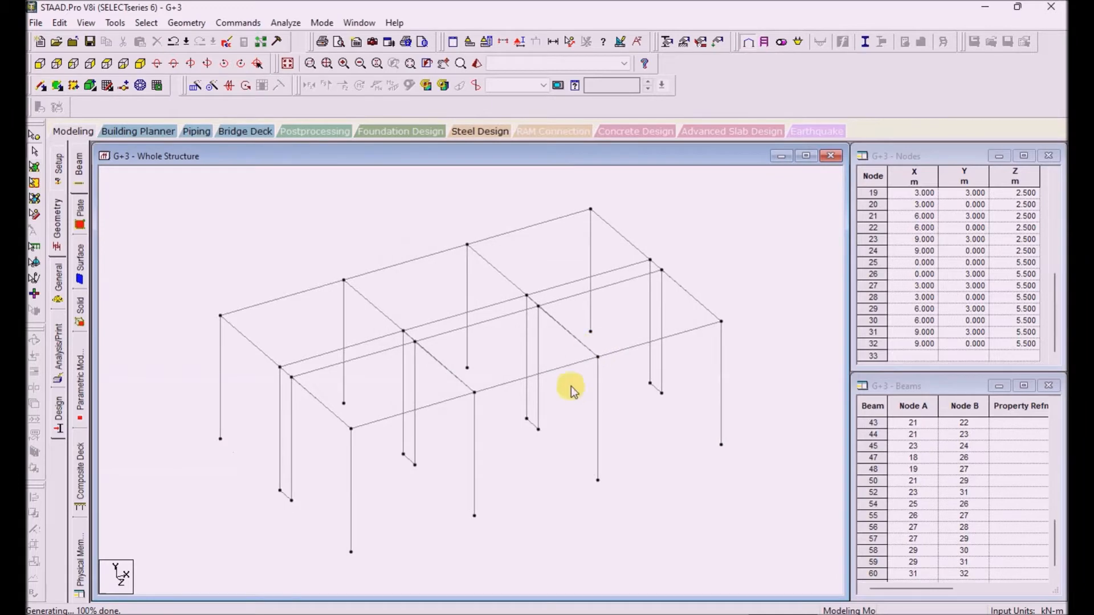
- Delete the four short base-level beams linking the column feet between the Z = 2.5 m and Z = 3 m frames
left_click(286, 496)
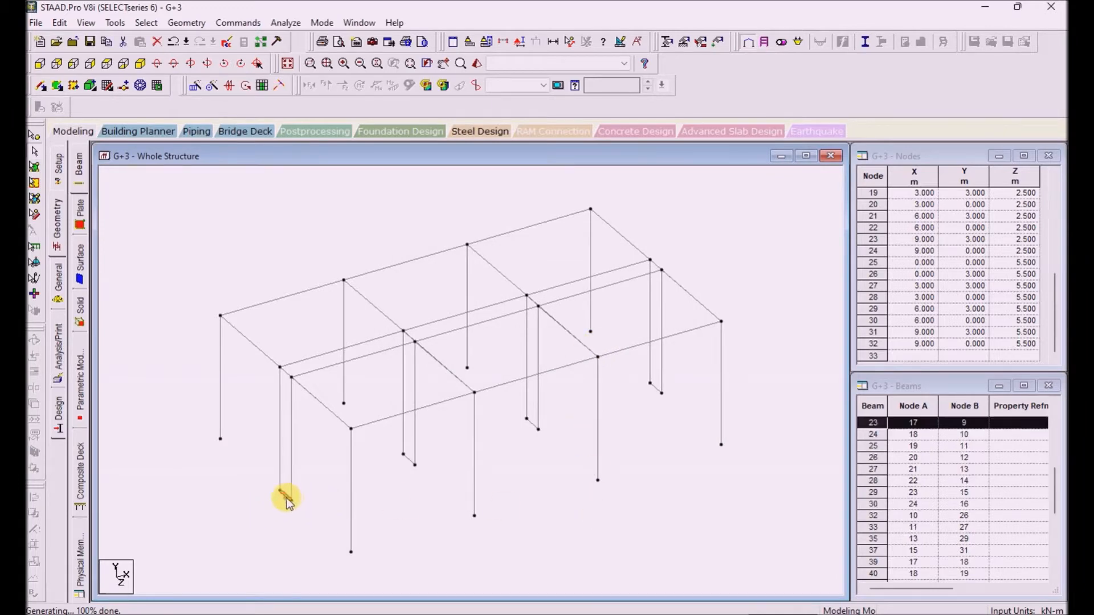
left_click(408, 460, "ctrl")
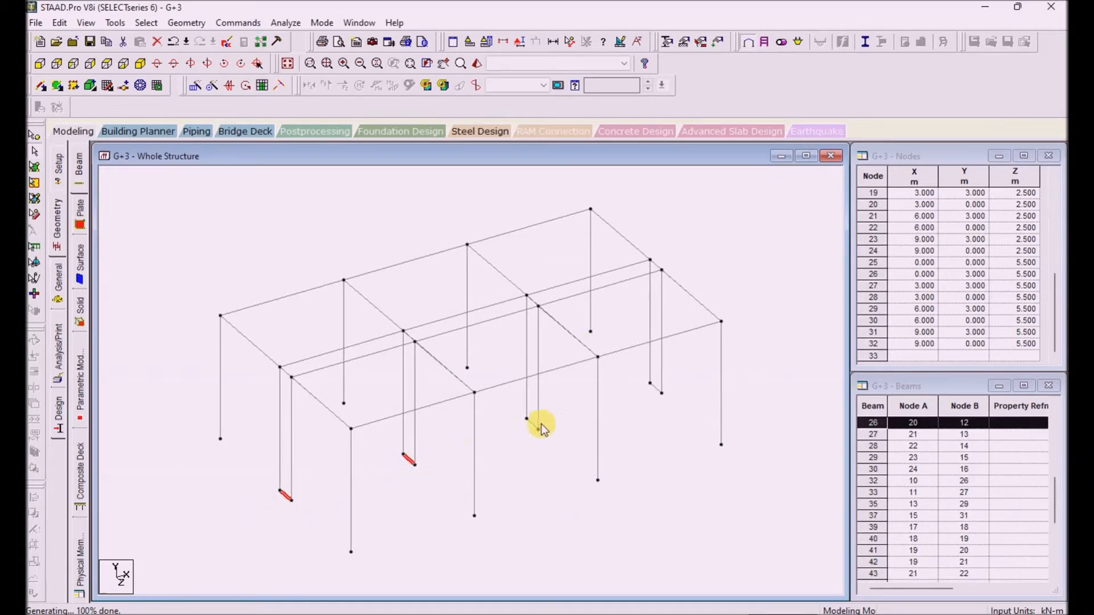
left_click(532, 425, "ctrl")
left_click(655, 388, "ctrl")
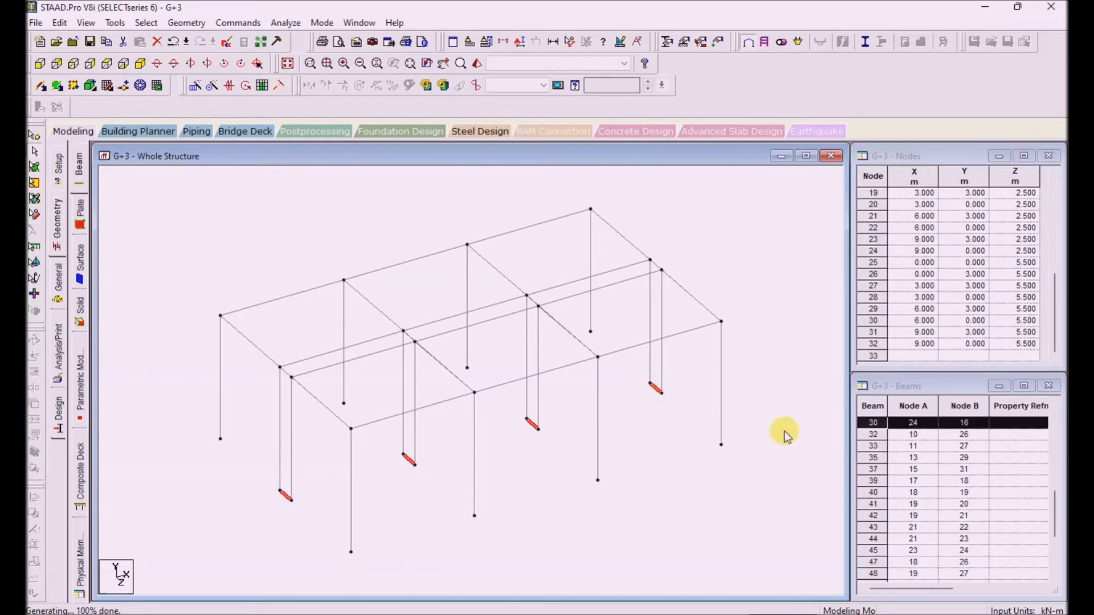
key("Delete")
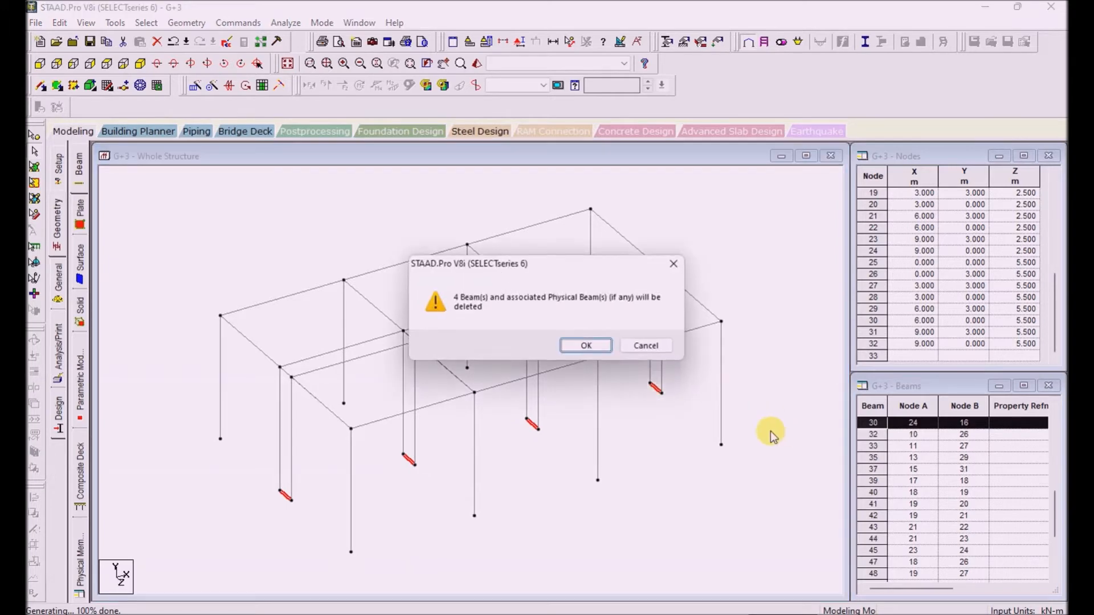
left_click(587, 345)
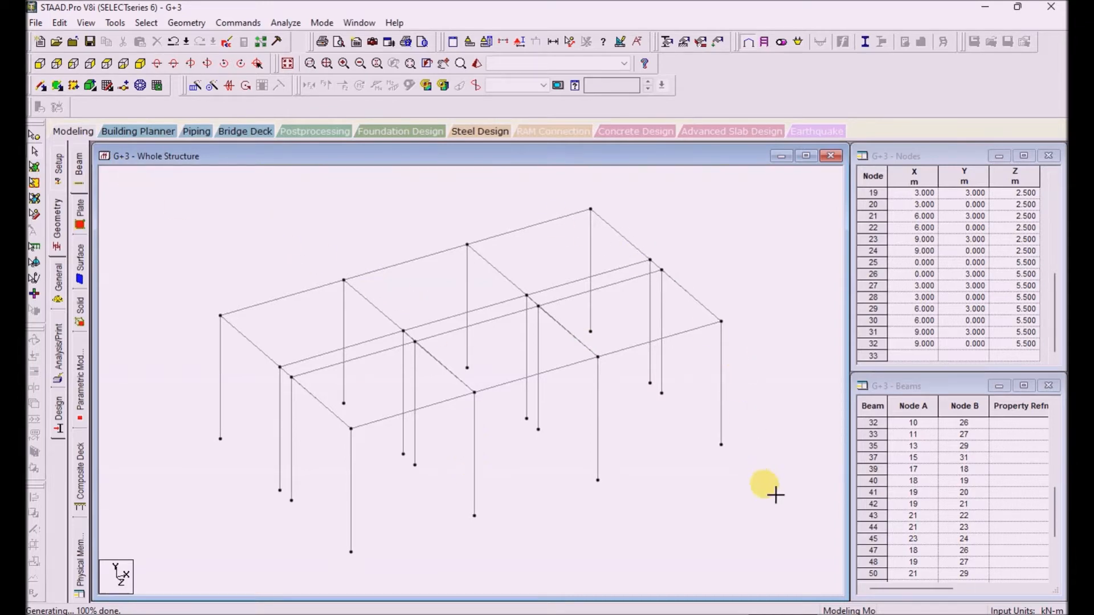
- Add three four-noded plates at roof level across the rear row of bays, from Z = 0 to 2.5 m
key("ctrl+a")
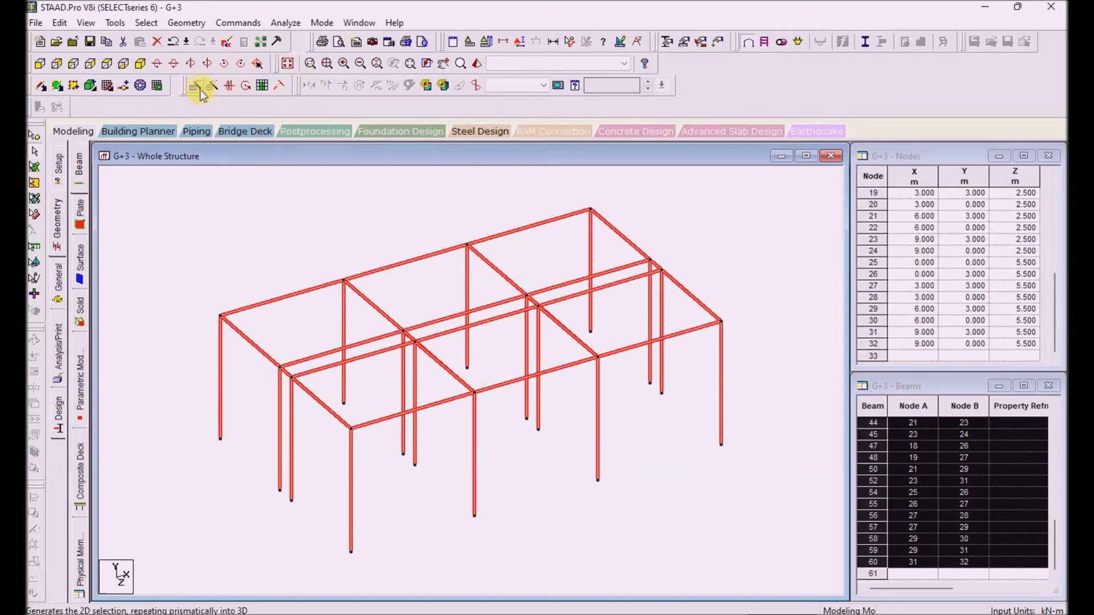
left_click(127, 207)
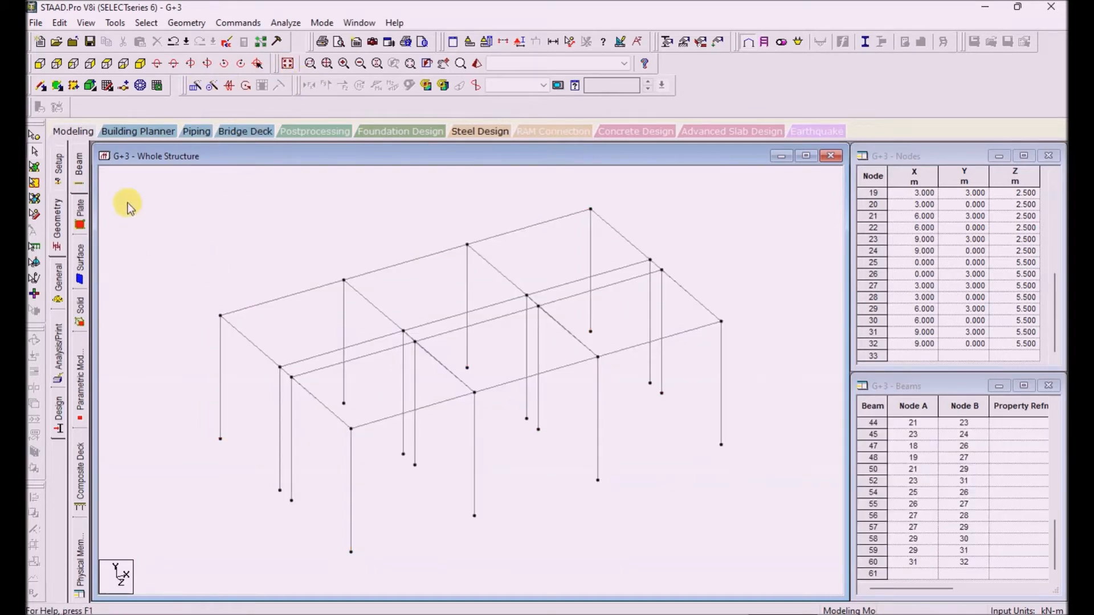
left_click(62, 88)
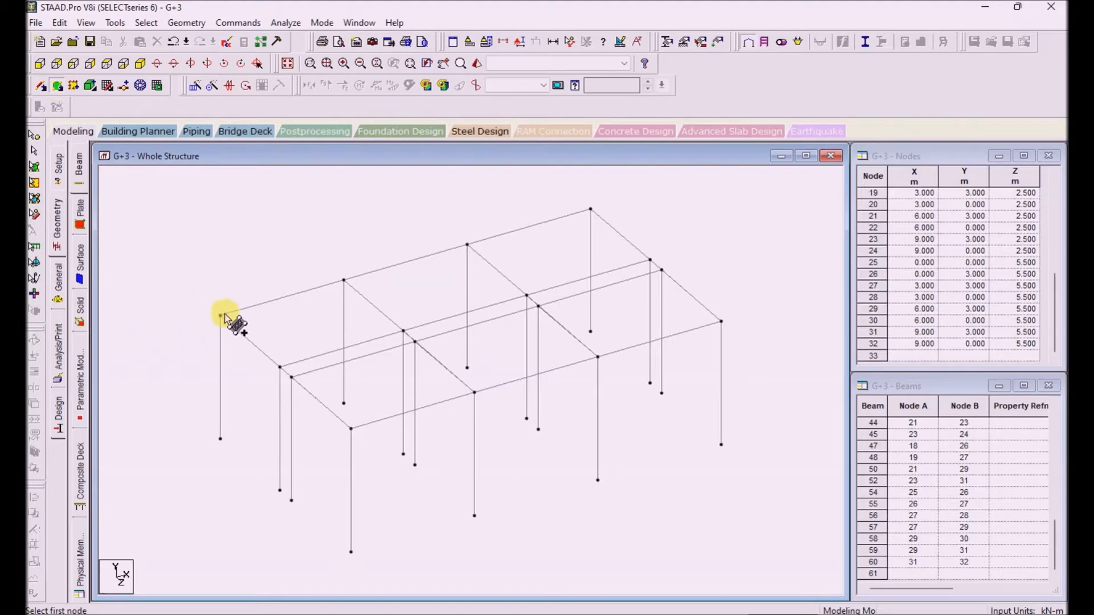
left_click(278, 367)
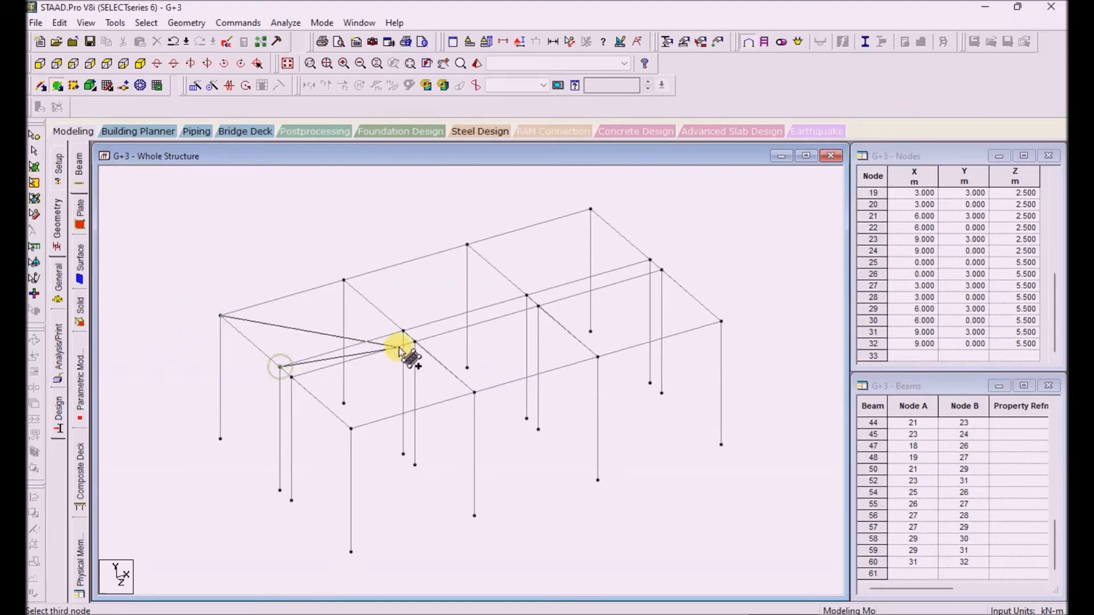
left_click(402, 331)
left_click(343, 279)
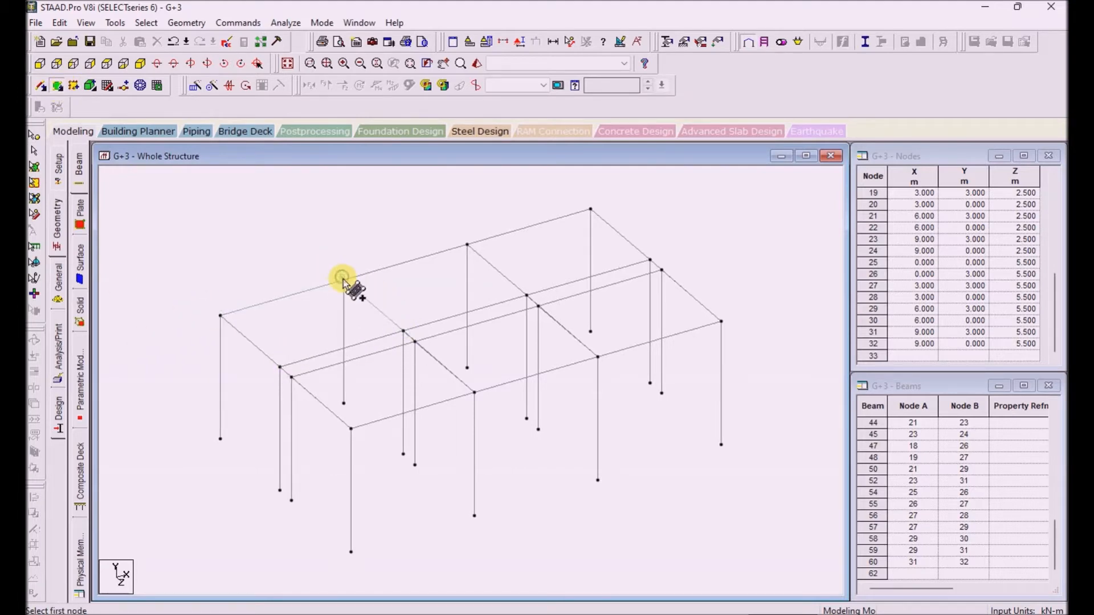
left_click(468, 246)
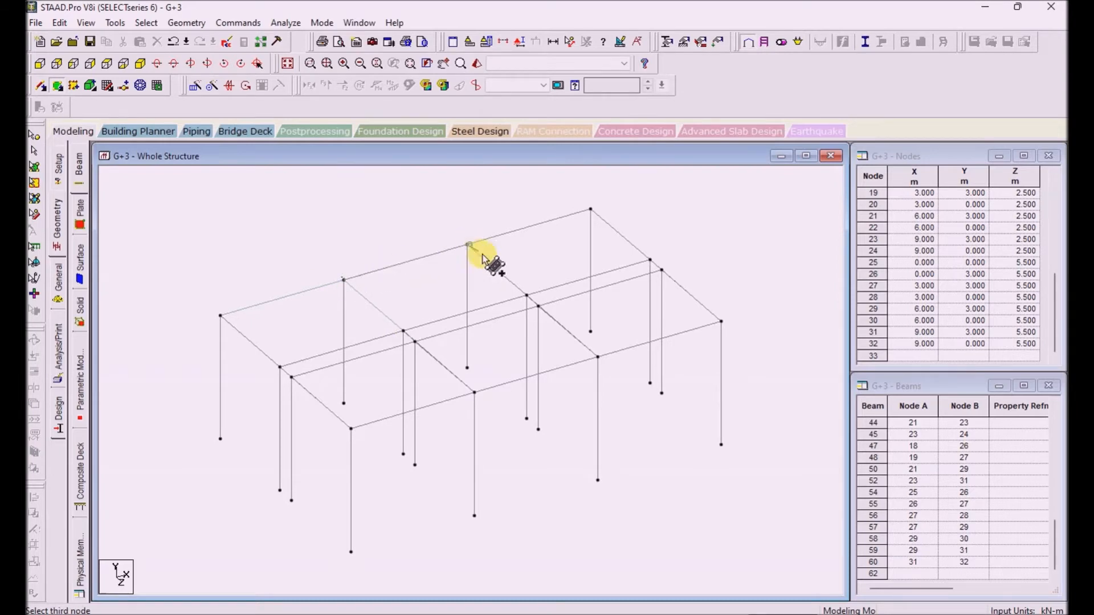
left_click(527, 295)
left_click(406, 329)
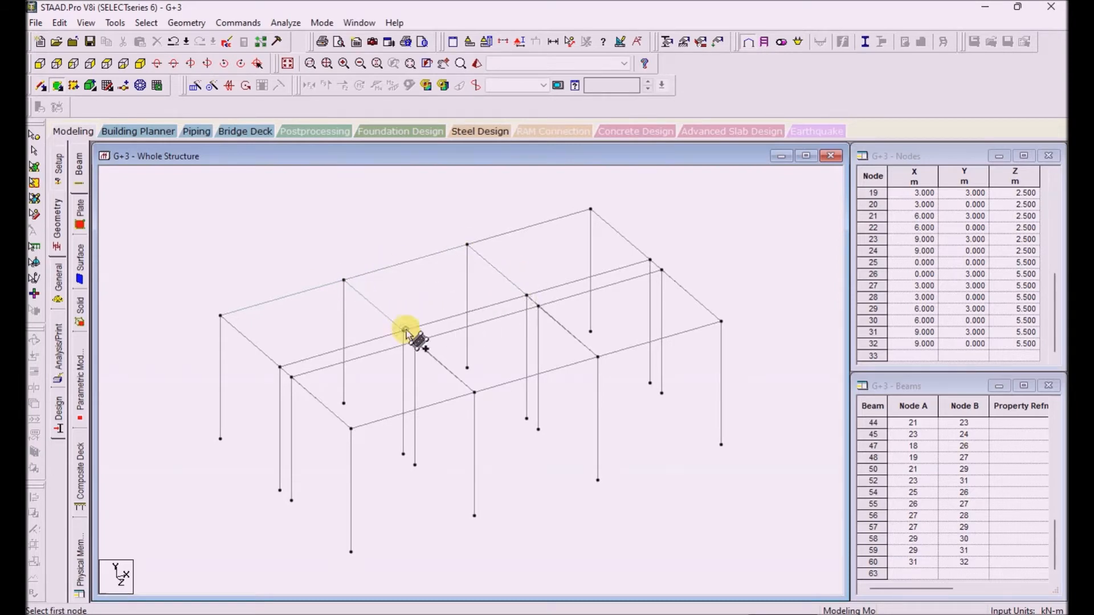
left_click(591, 210)
left_click(651, 261)
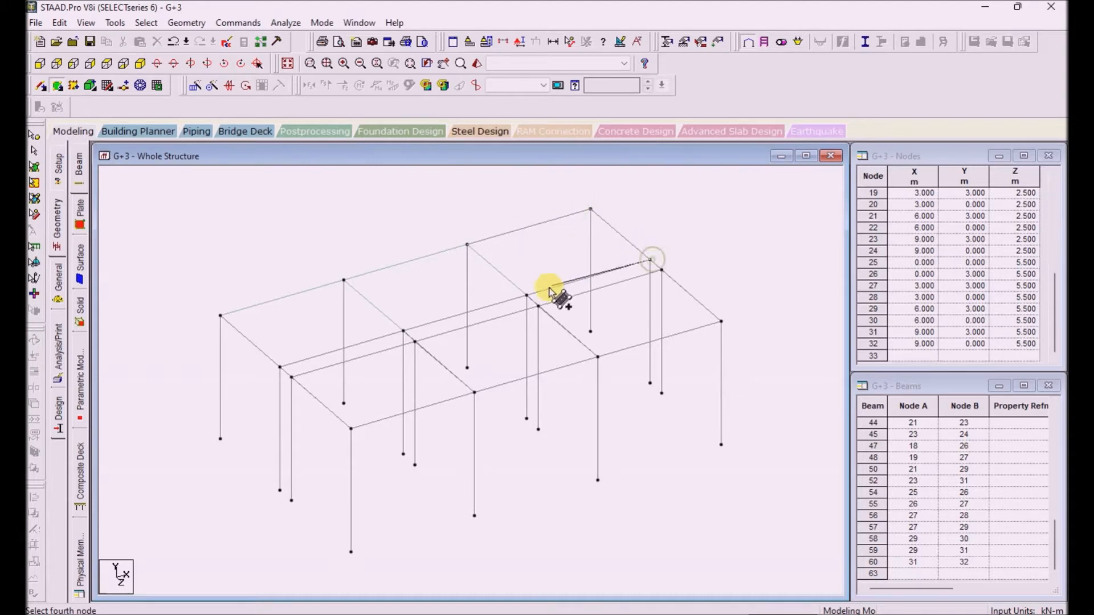
left_click(529, 295)
- Add three four-noded plates at roof level across the front row of bays, from Z = 3 to 5.5 m
left_click(291, 377)
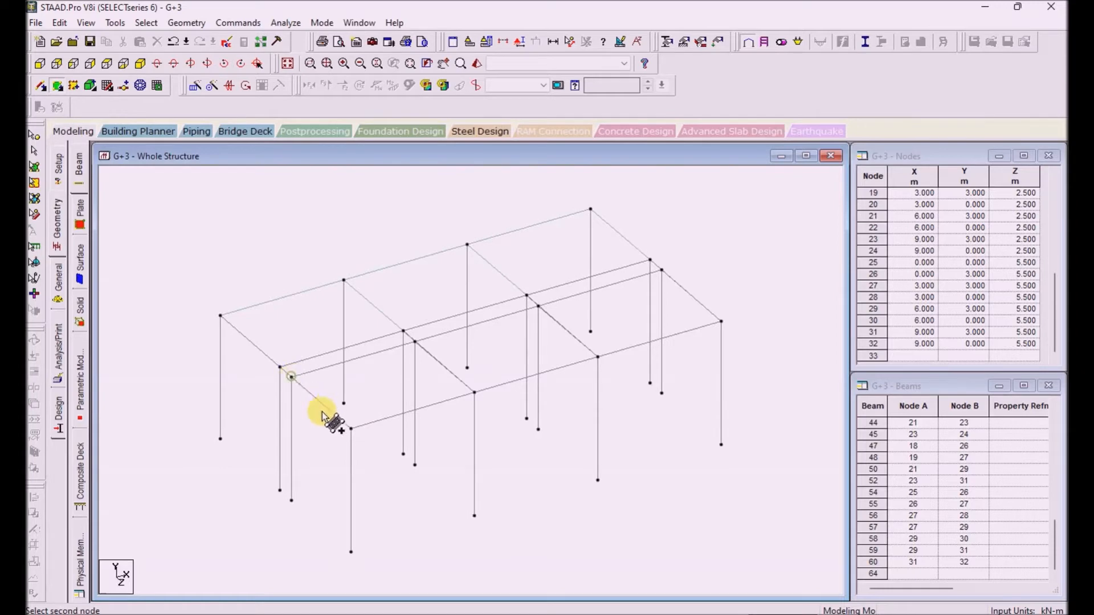
left_click(351, 429)
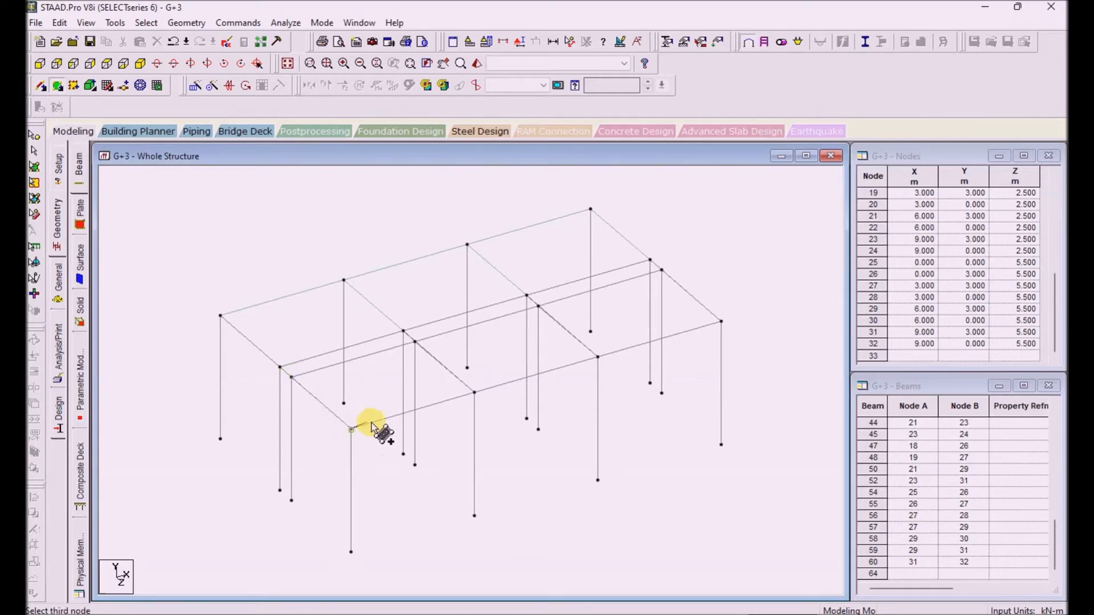
left_click(475, 393)
left_click(415, 342)
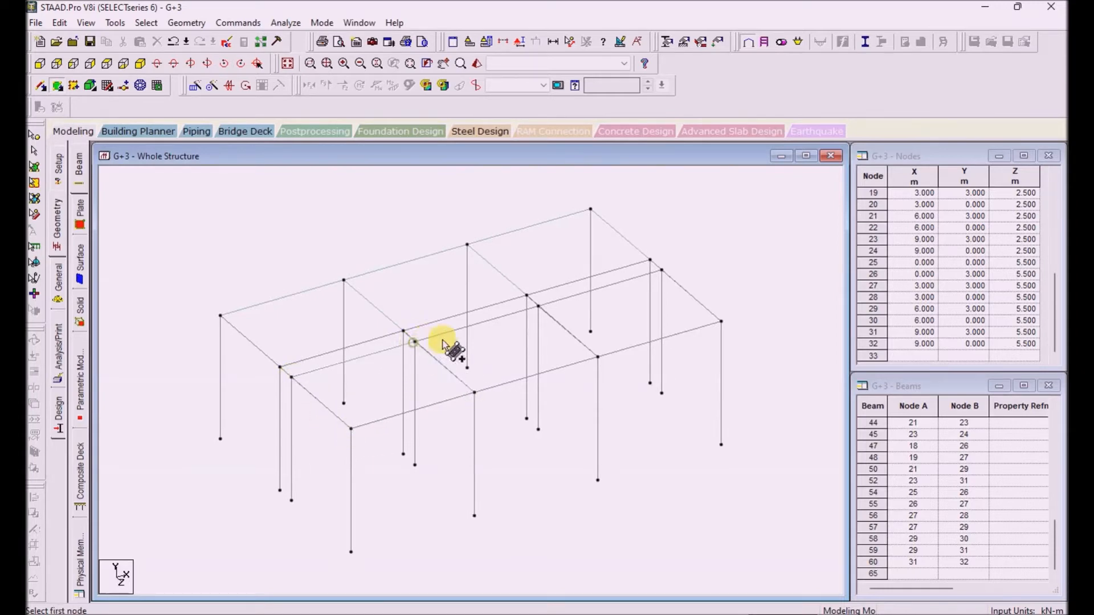
left_click(416, 342)
left_click(538, 306)
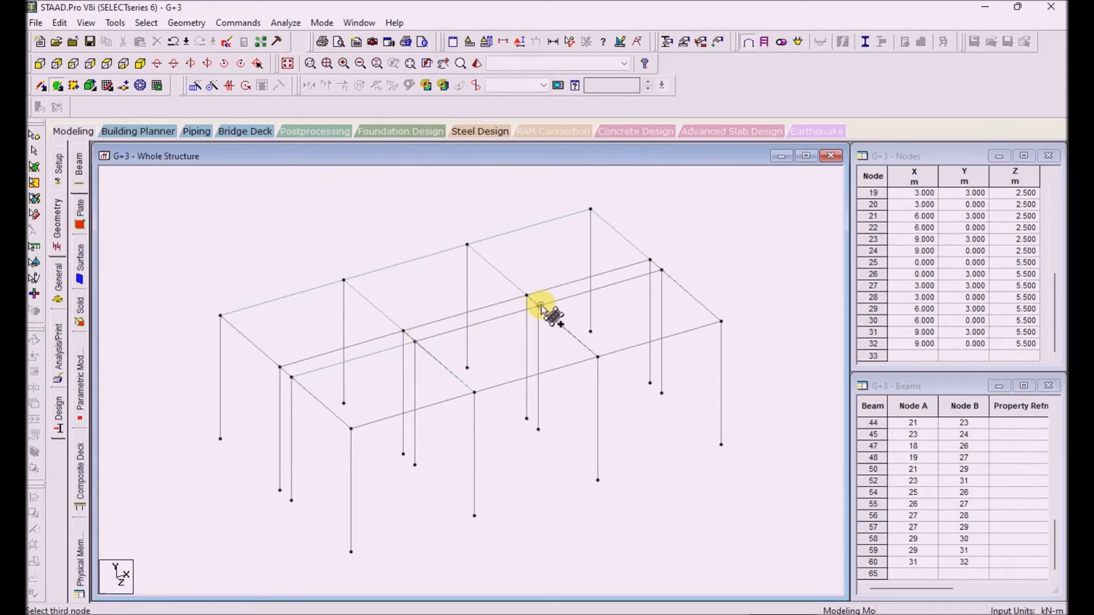
left_click(598, 357)
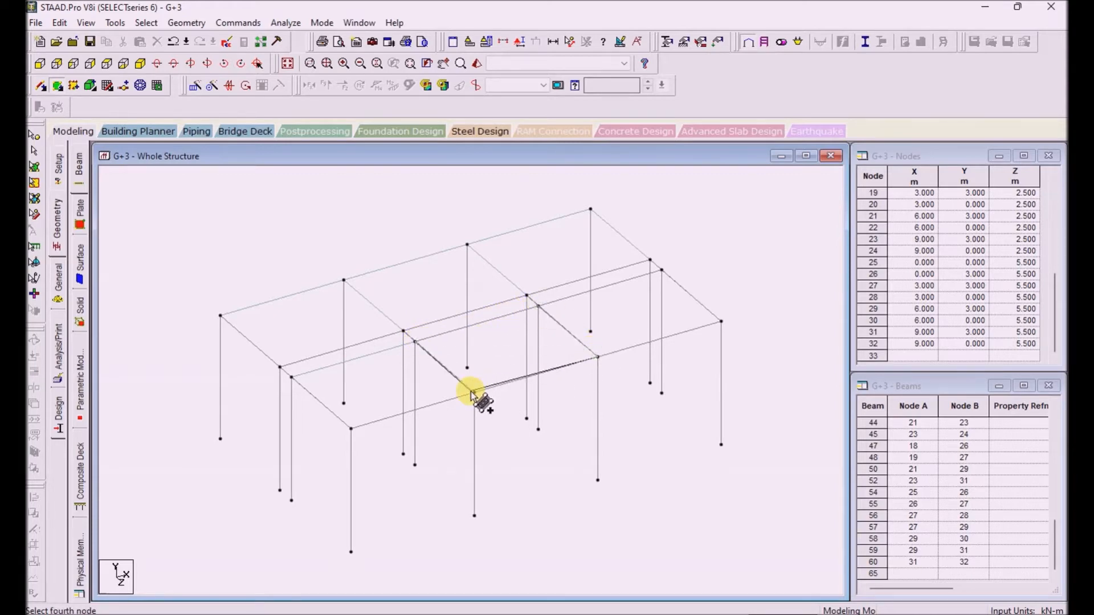
left_click(474, 392)
left_click(597, 358)
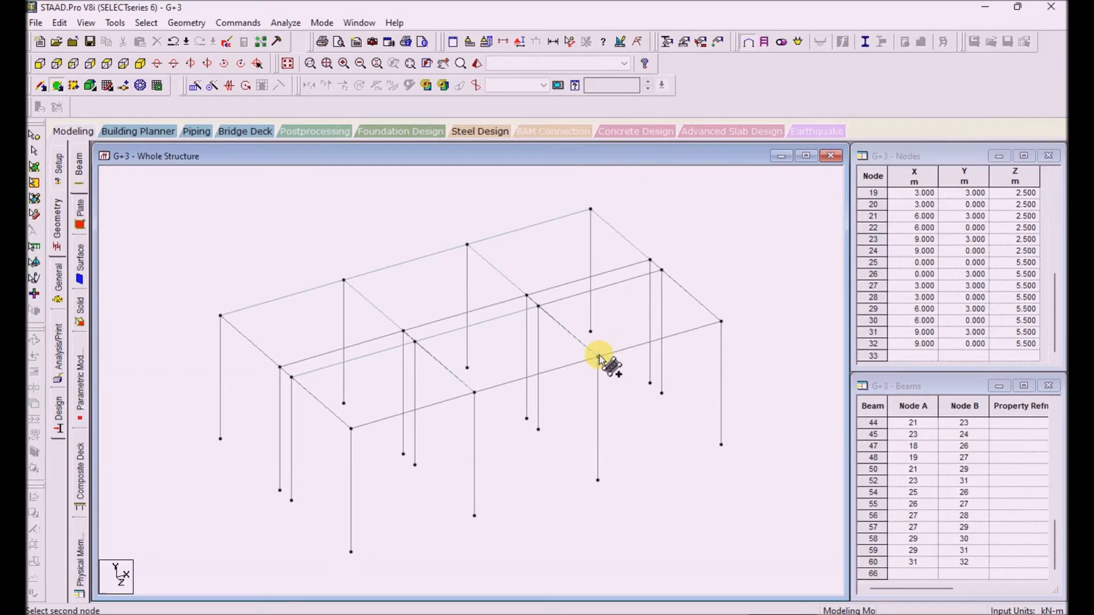
left_click(721, 321)
left_click(661, 269)
left_click(538, 306)
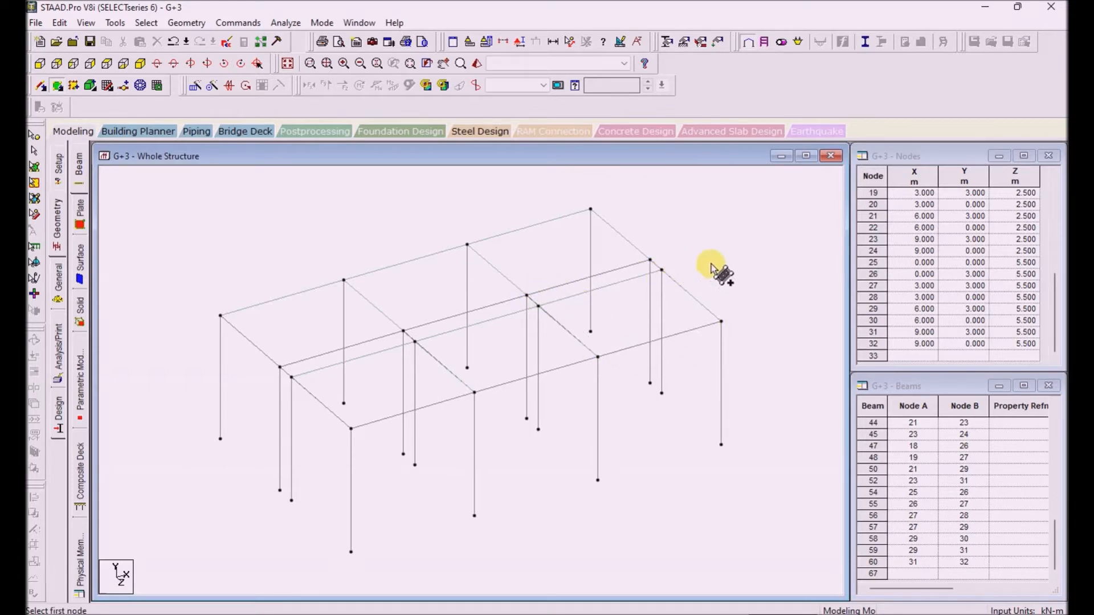
- Fill the narrow middle strip between Z = 2.5 and 3 m at roof level with three four-noded plates
left_click(280, 367)
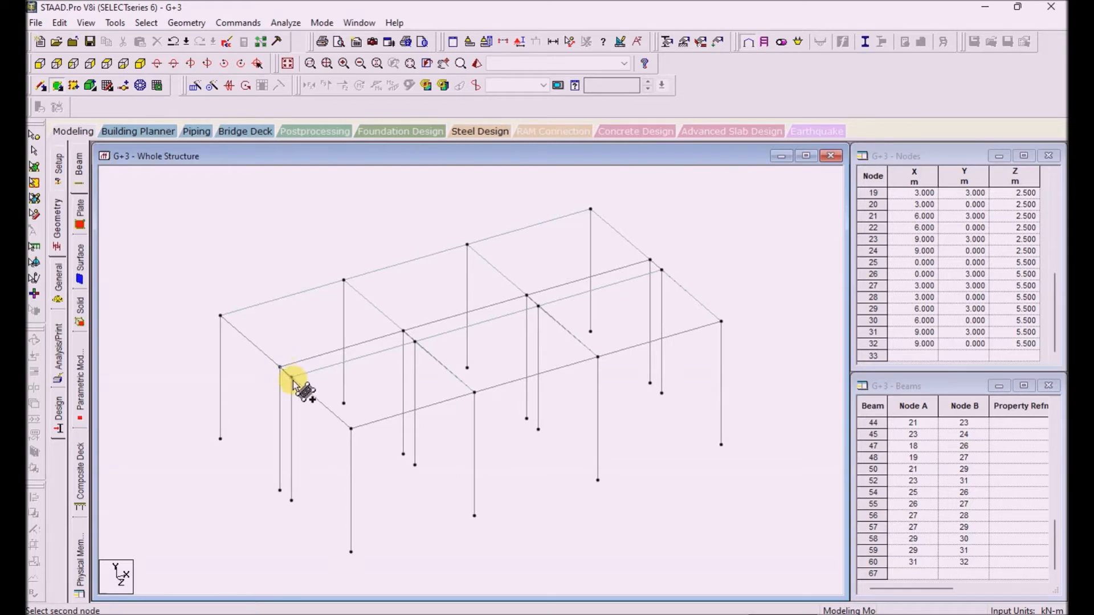
left_click(403, 331)
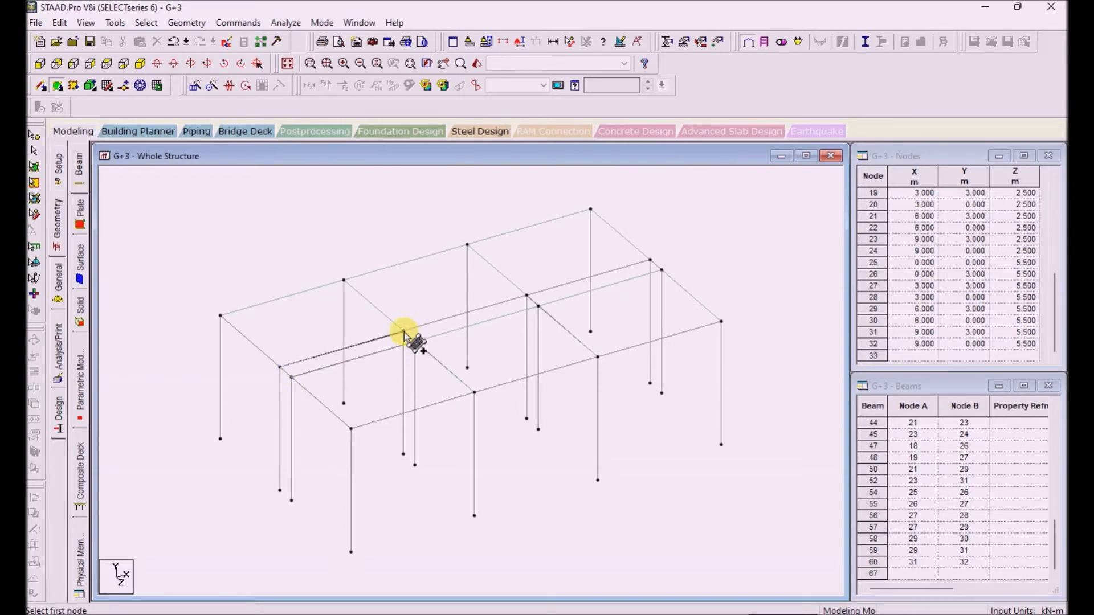
left_click(527, 295)
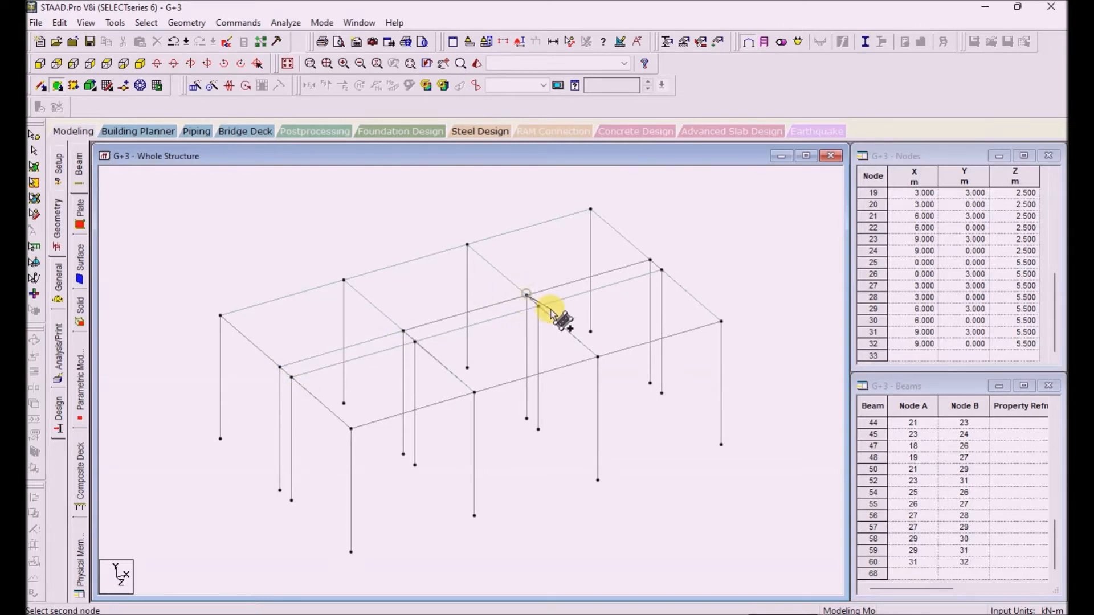
left_click(415, 341)
left_click(403, 331)
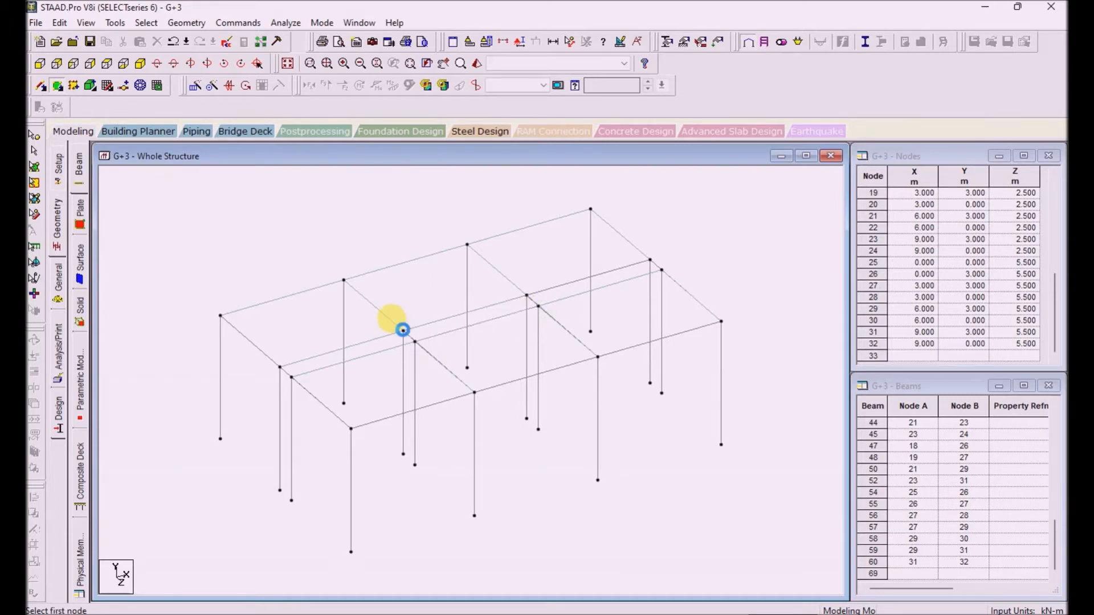
left_click(527, 295)
left_click(650, 260)
left_click(662, 269)
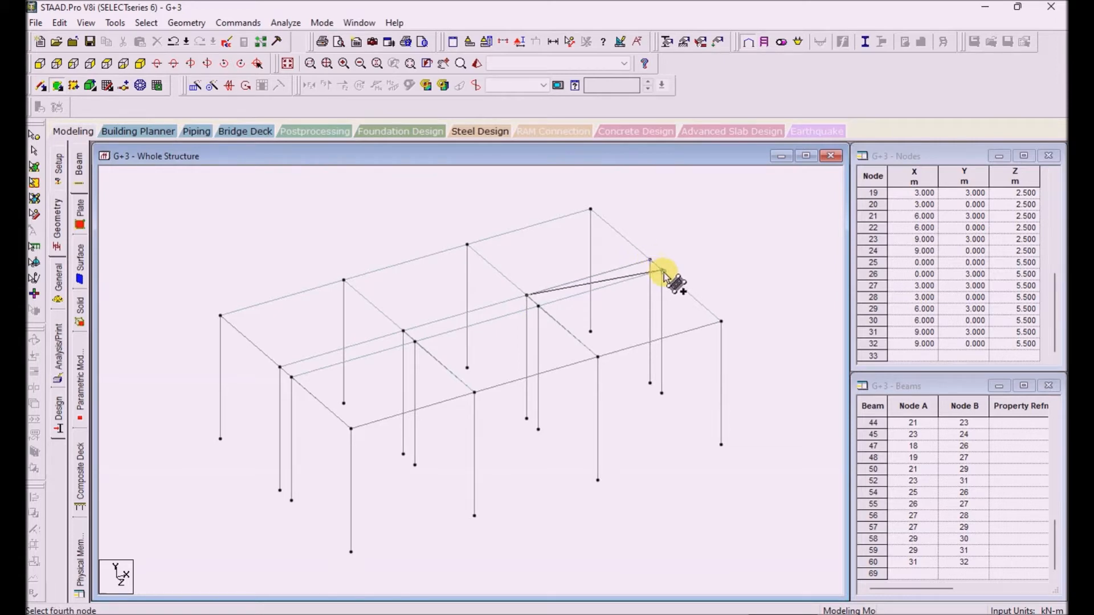
left_click(538, 306)
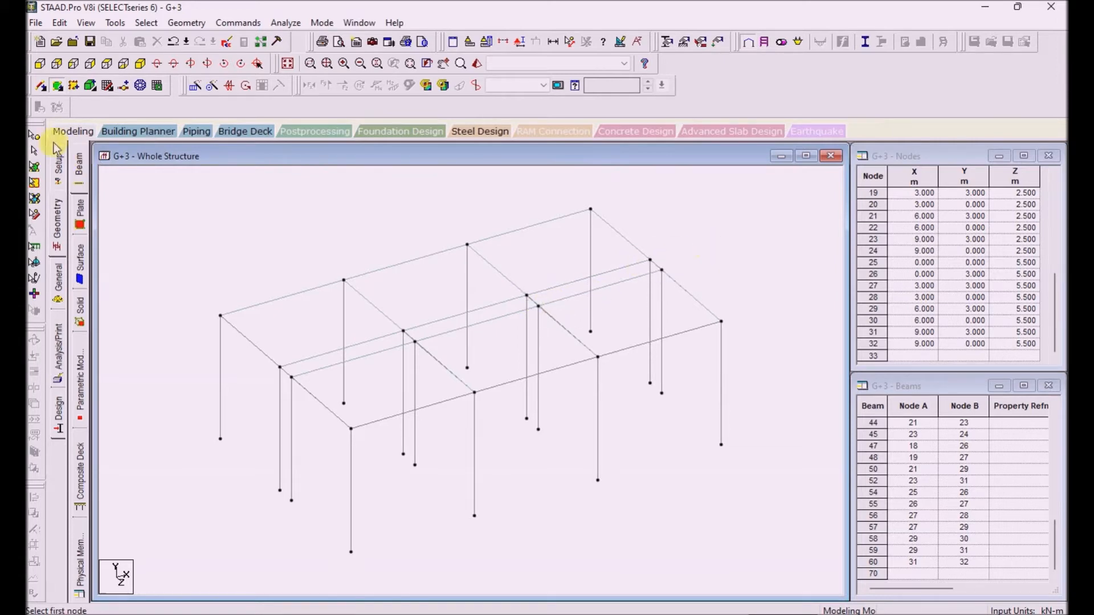
- Repeat all beams and columns of the storey three times in the Y direction at 3 m spacing with linked steps, declining the auto save
left_click(35, 153)
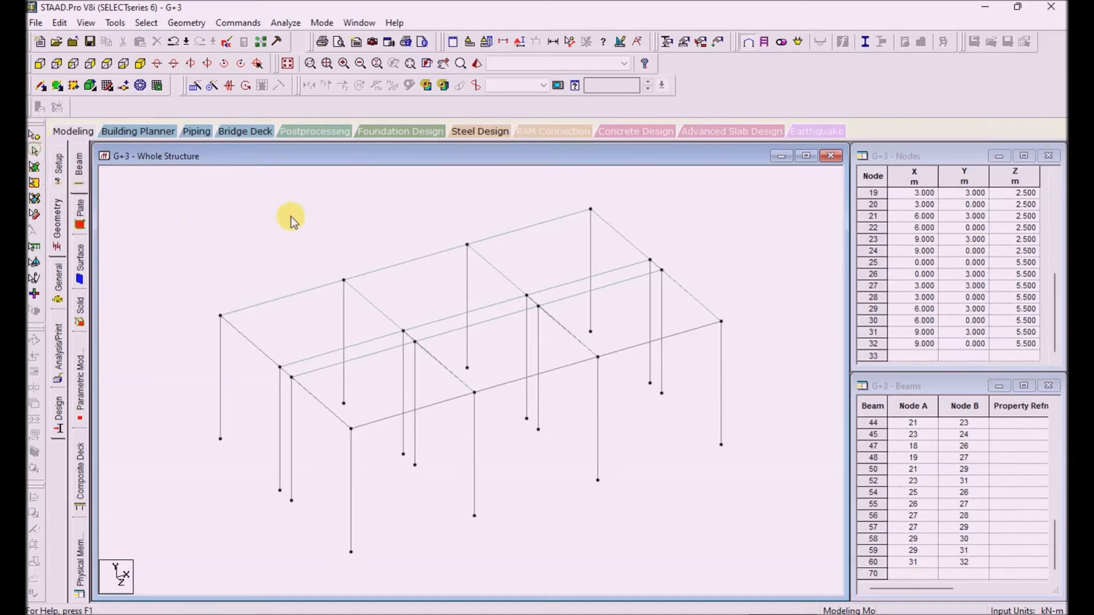
left_click_drag(138, 185, 769, 559)
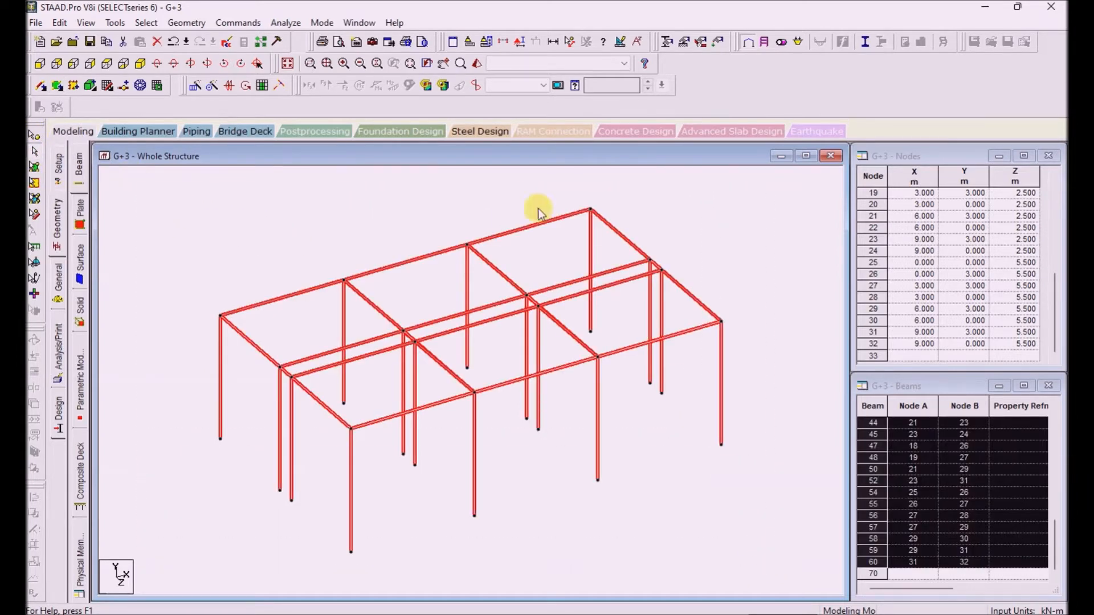
left_click(195, 87)
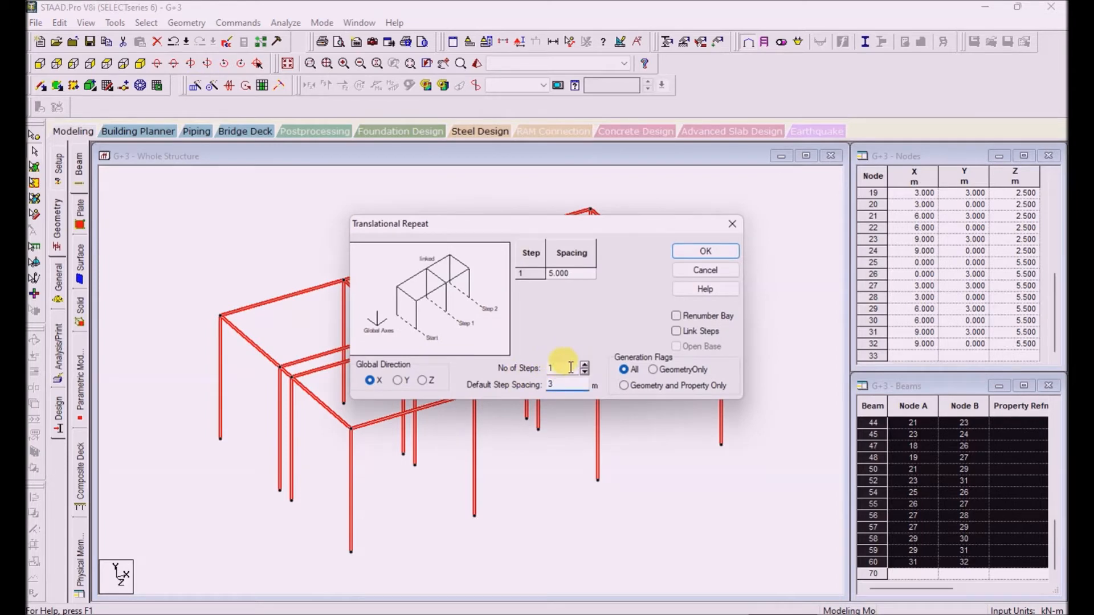
type("3")
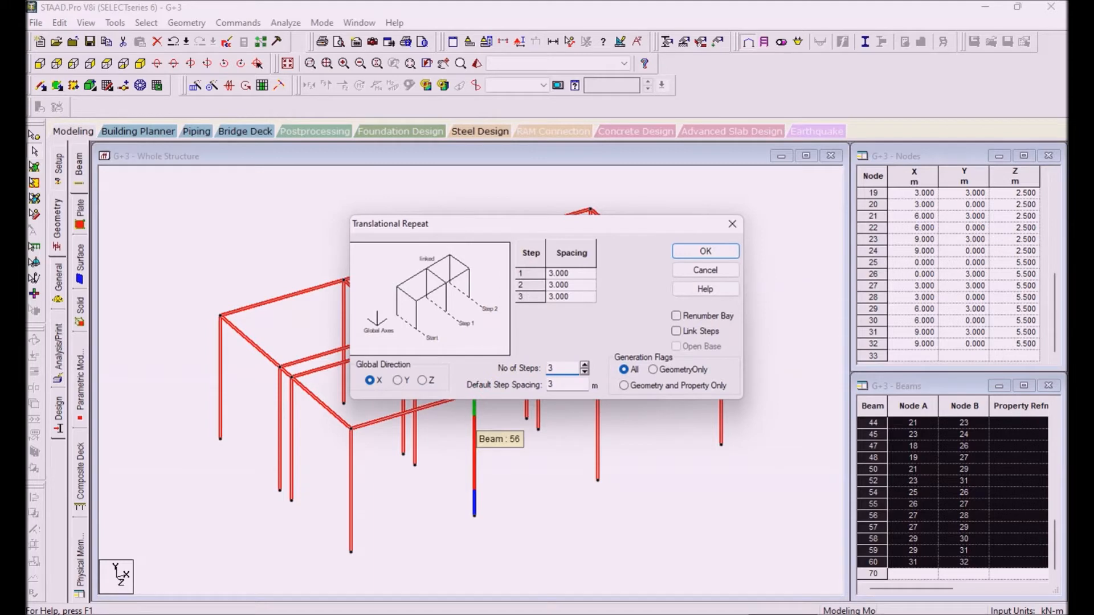
key("BackSpace")
type("4")
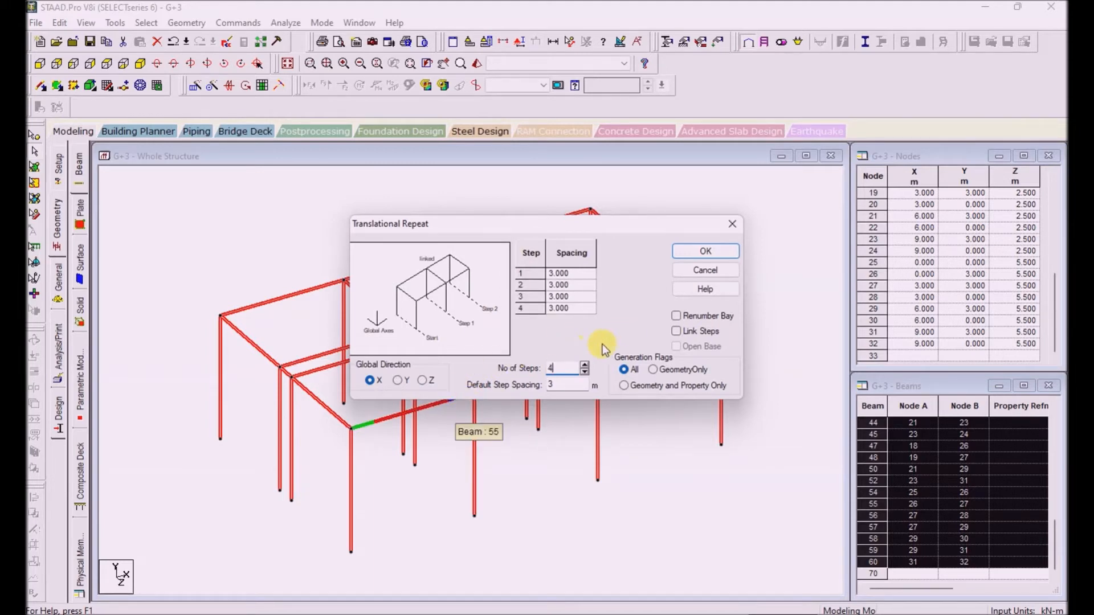
key("BackSpace")
type("3")
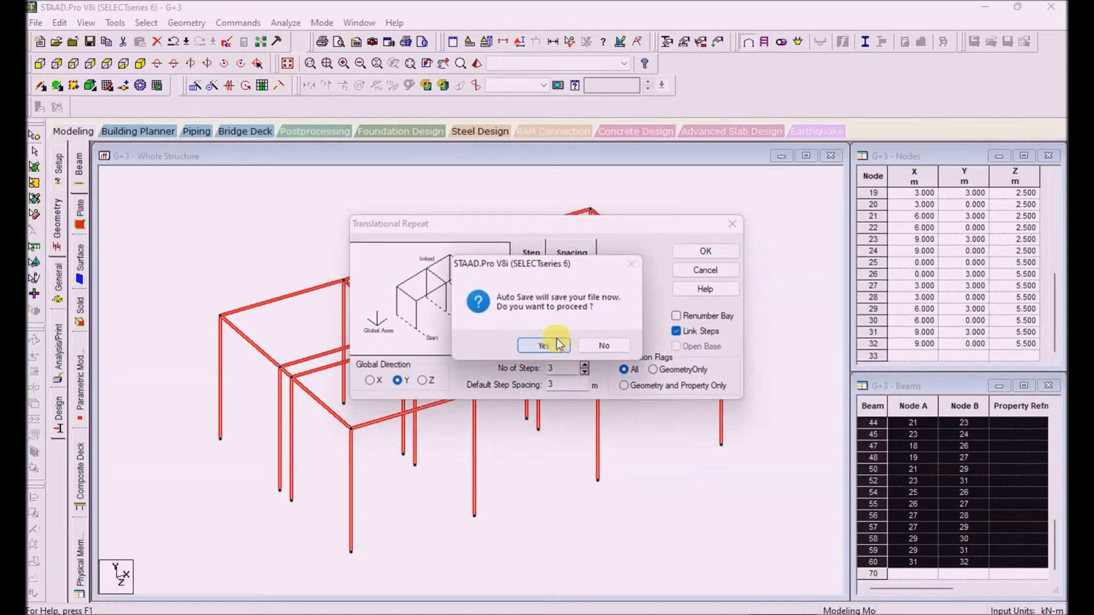
left_click(605, 344)
left_click(699, 251)
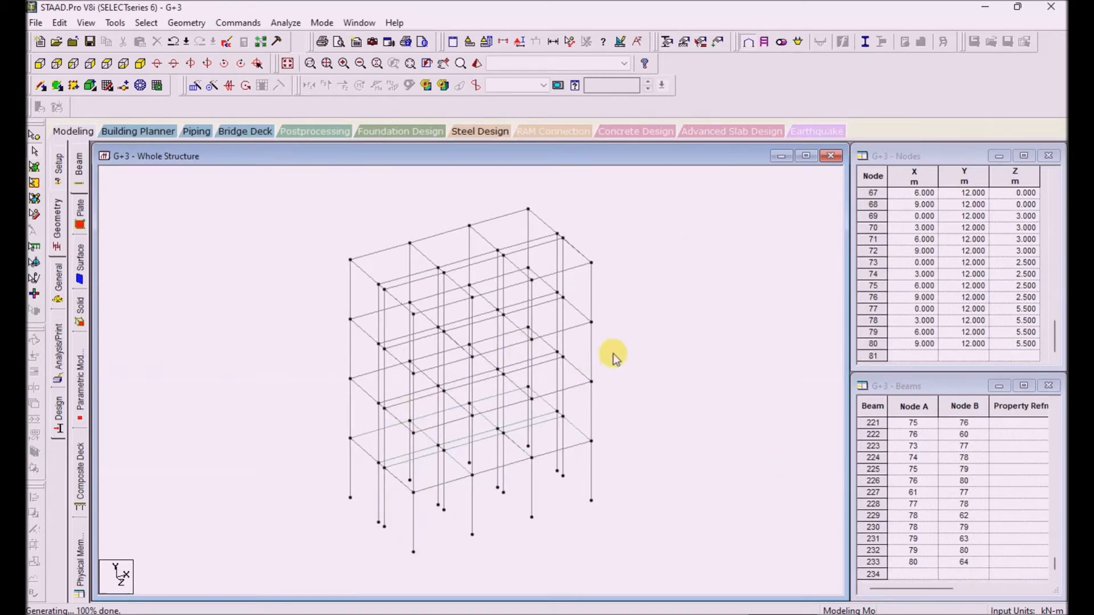
- Rotate the whole structure to examine the repeated storeys from different sides
key("Left")
key("Left")
key("Left")
key("Left")
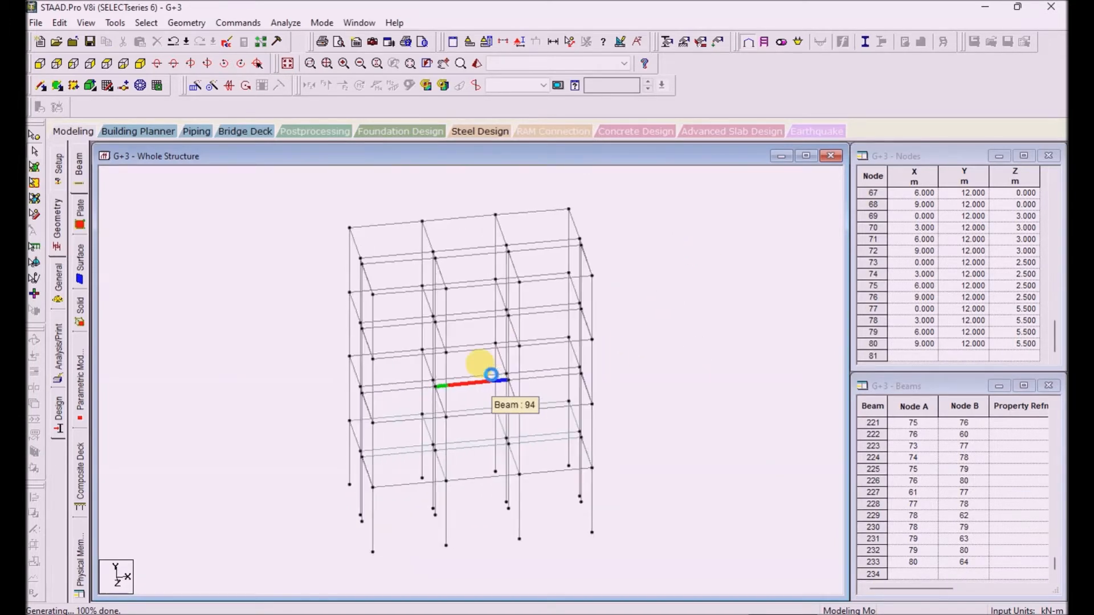
key("Left")
key("Left")
key("Left")
key("Left")
key("Left")
key("Left")
key("Left")
key("Left")
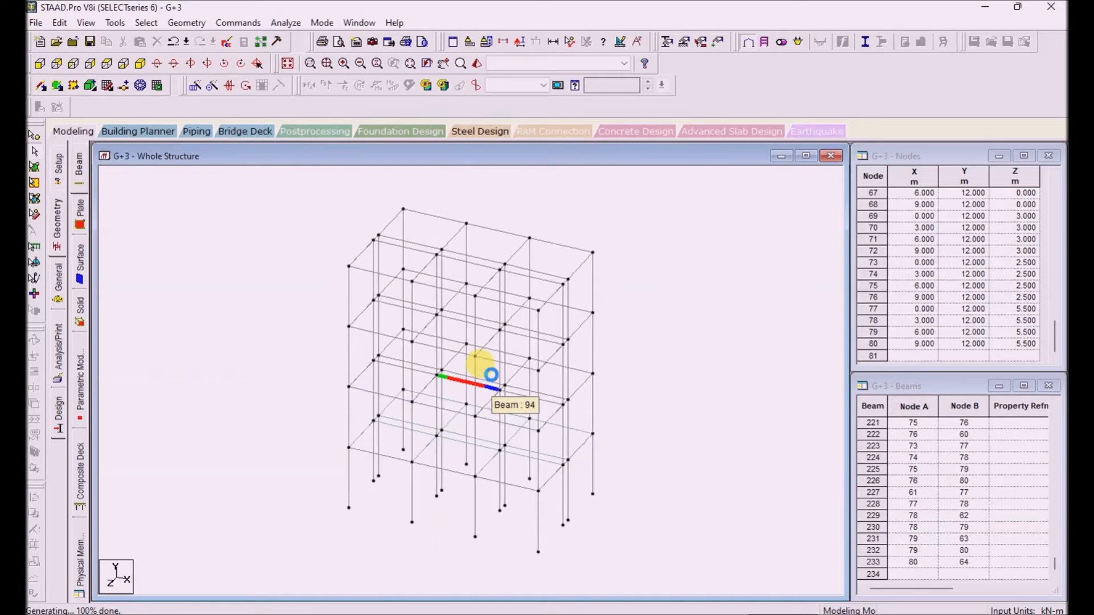
key("Left")
key("Left")
key("Left")
key("Left")
key("Left")
key("Left")
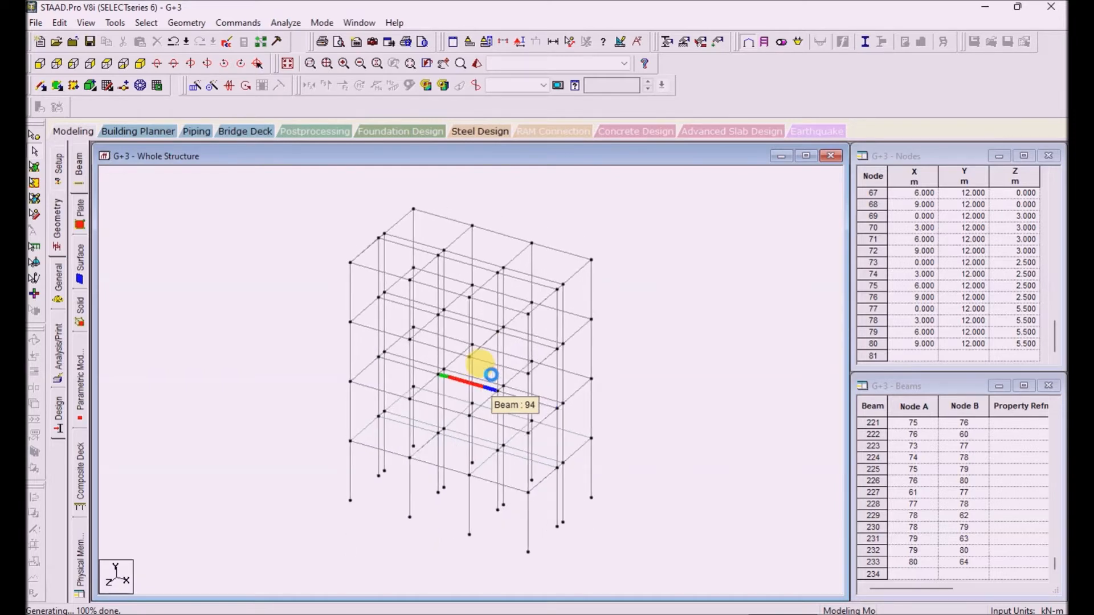
key("Left")
key("Left")
key("Left")
key("Left")
key("Left")
key("Left")
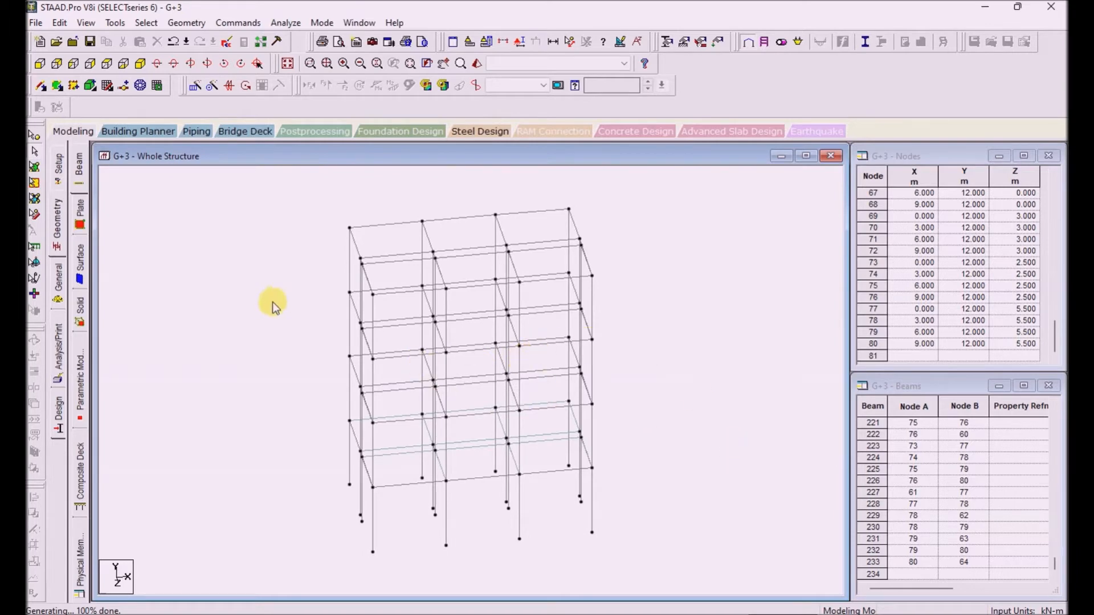
- Try to select individual floor plates at the lowest floor level in the rotated view
left_click(35, 180)
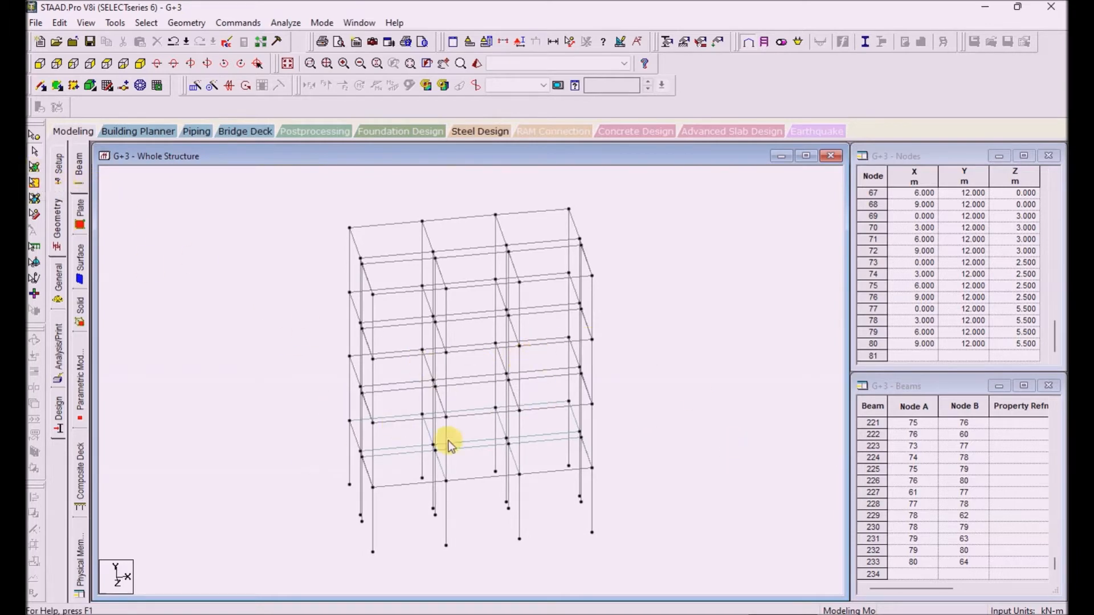
left_click(401, 455)
left_click(427, 482)
left_click(401, 477)
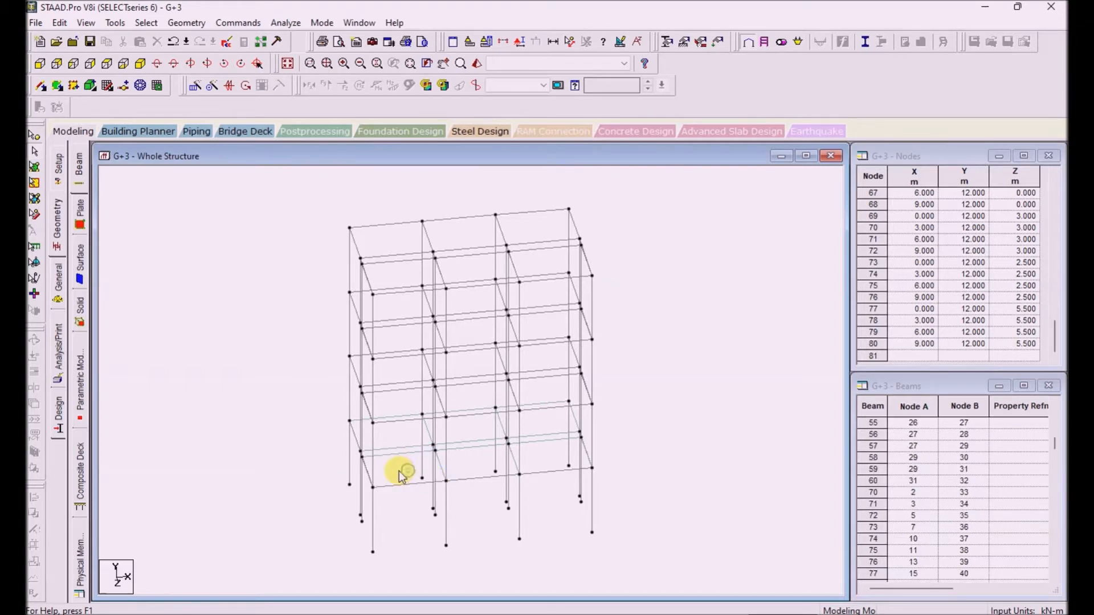
left_click(539, 412)
left_click(450, 432)
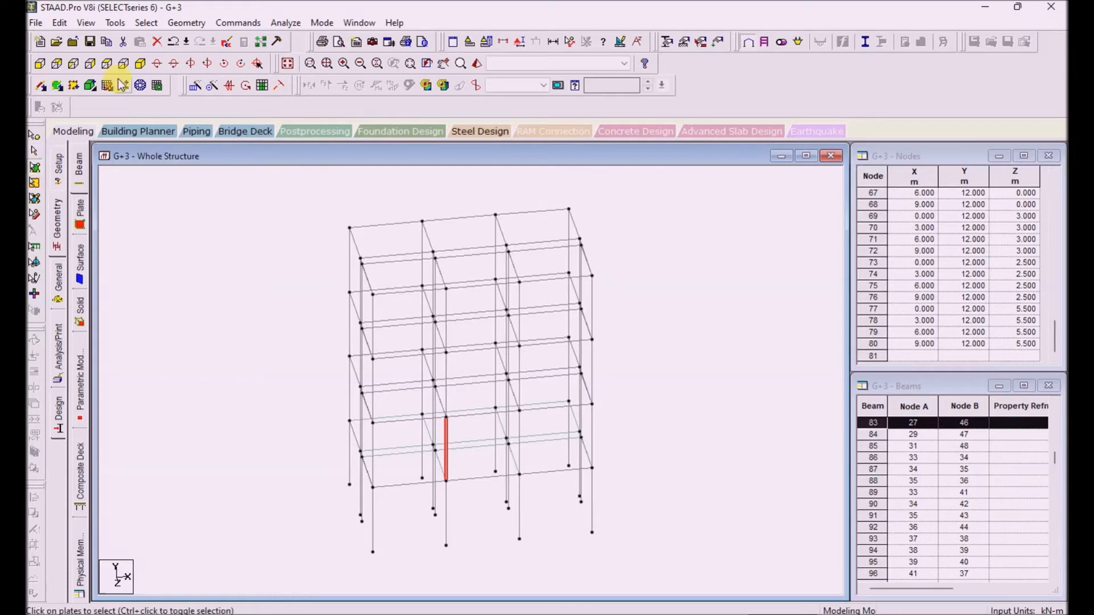
- Try to repeat the Y = 3 m floor plates three times along X at 3 m spacing with linked steps
left_click(43, 64)
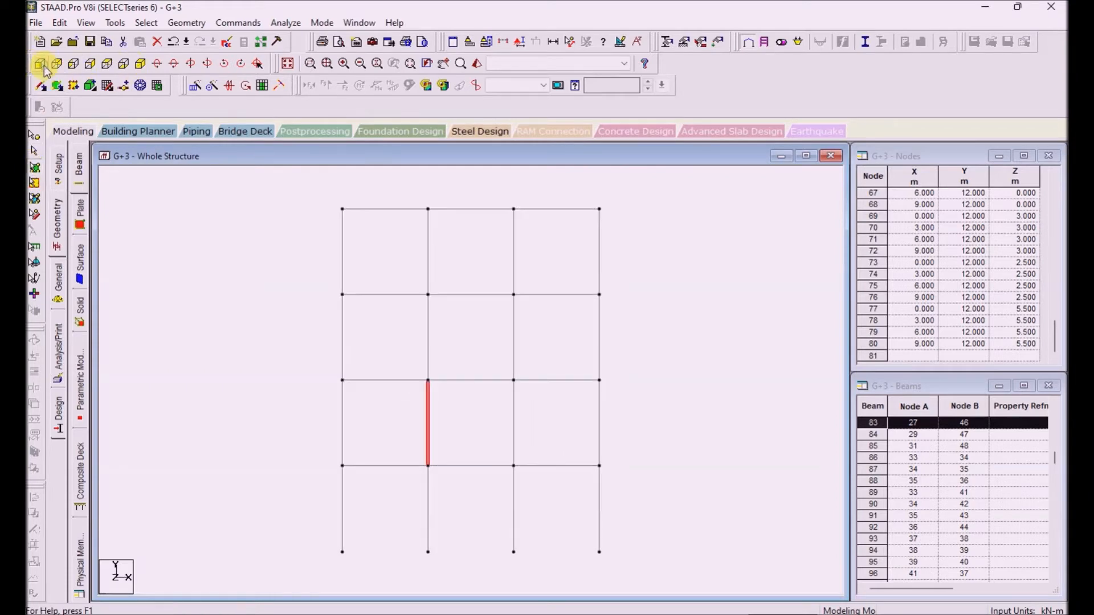
left_click(694, 487)
left_click(36, 172)
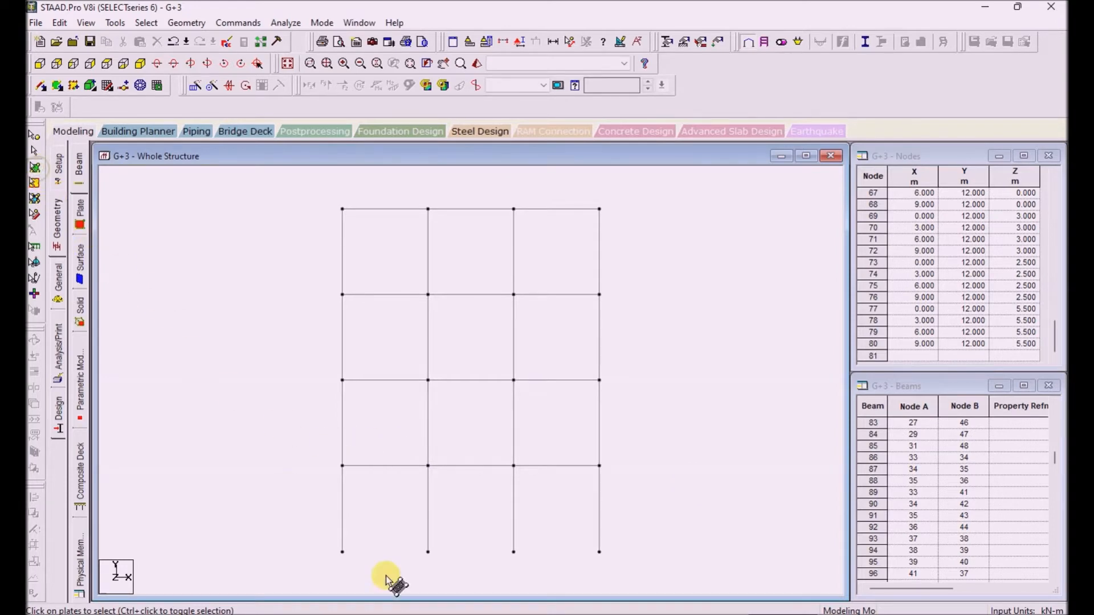
left_click_drag(308, 448, 658, 509)
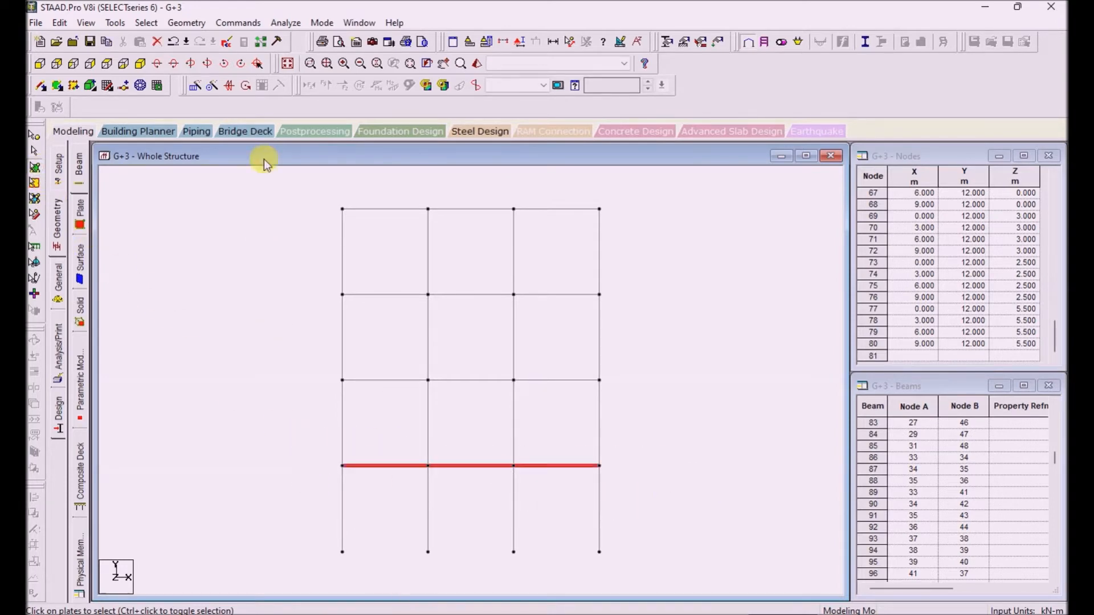
left_click(195, 87)
left_click(398, 380)
left_click(567, 385)
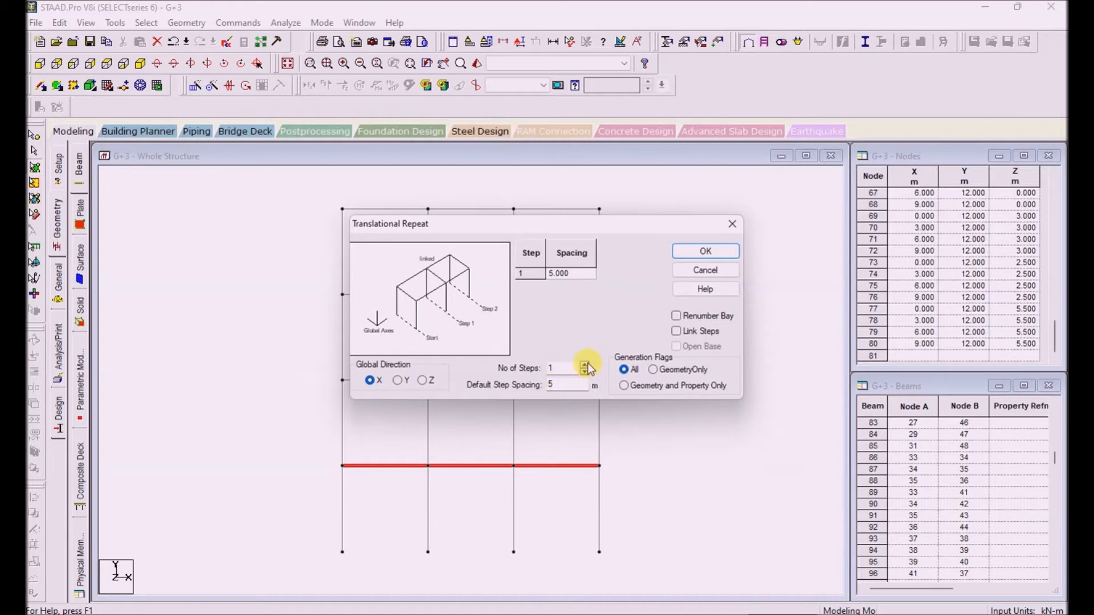
left_click_drag(571, 386, 524, 393)
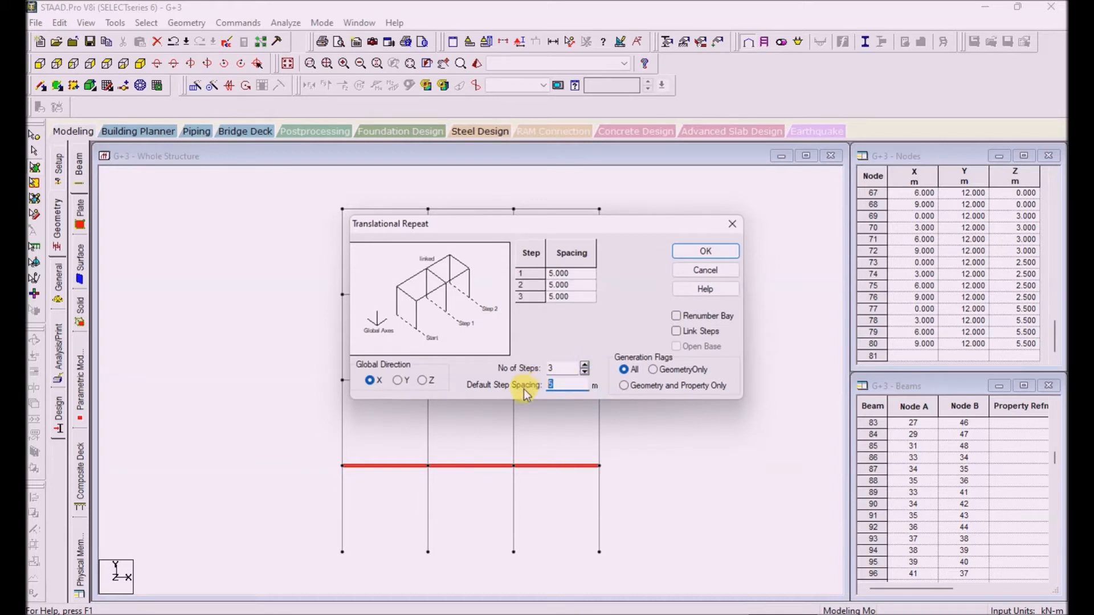
left_click(677, 331)
left_click(689, 252)
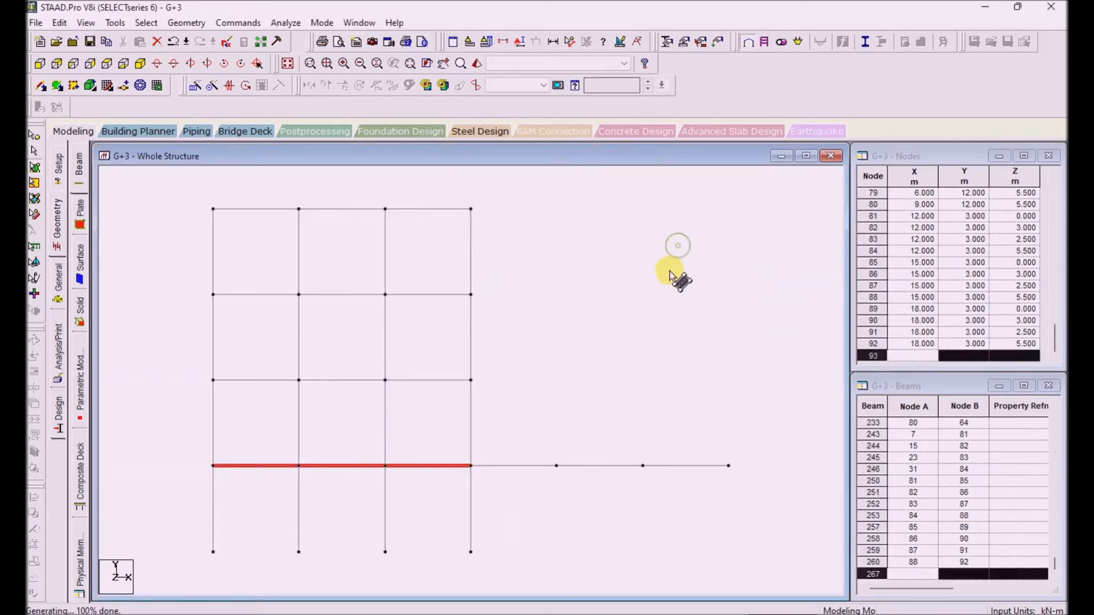
key("ctrl+z")
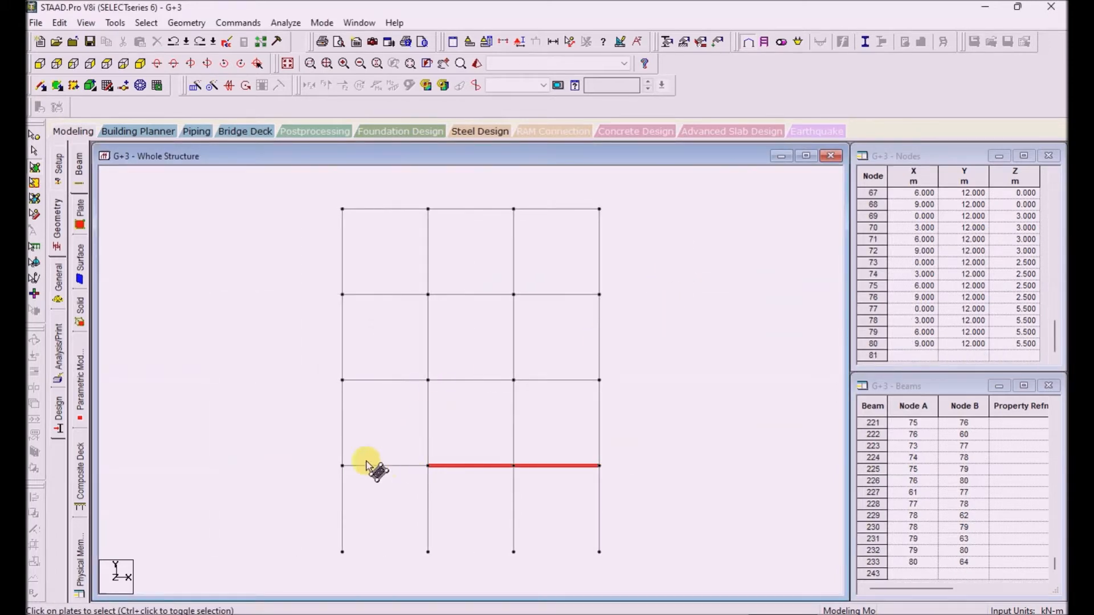
- Complete the plate selection at Y = 3 m, repeat it in the Y direction at 3 m spacing, and save the model
left_click(412, 466, "ctrl")
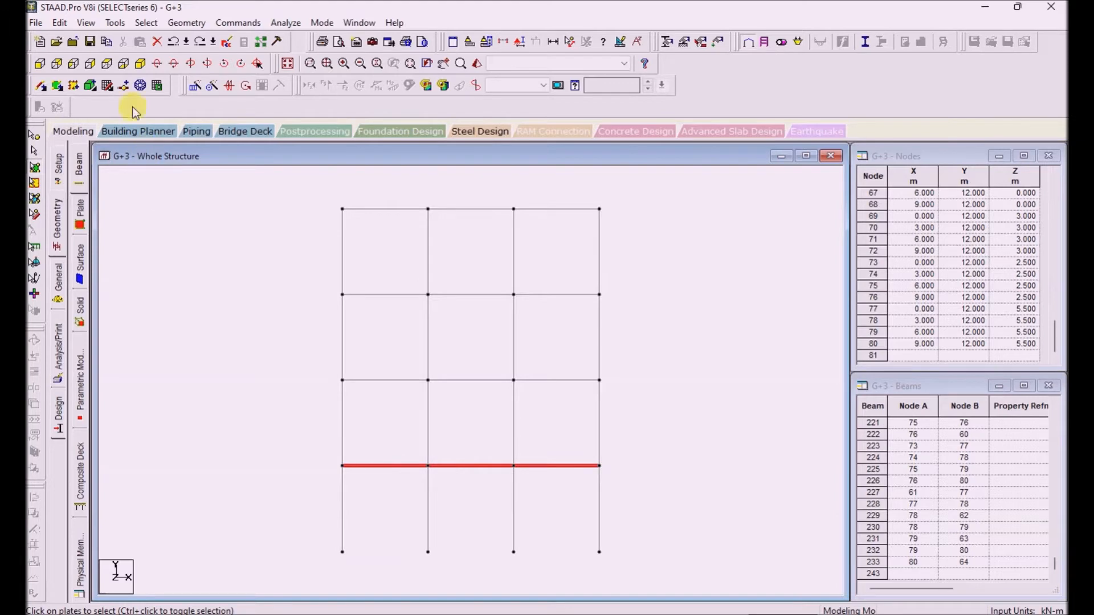
left_click(57, 86)
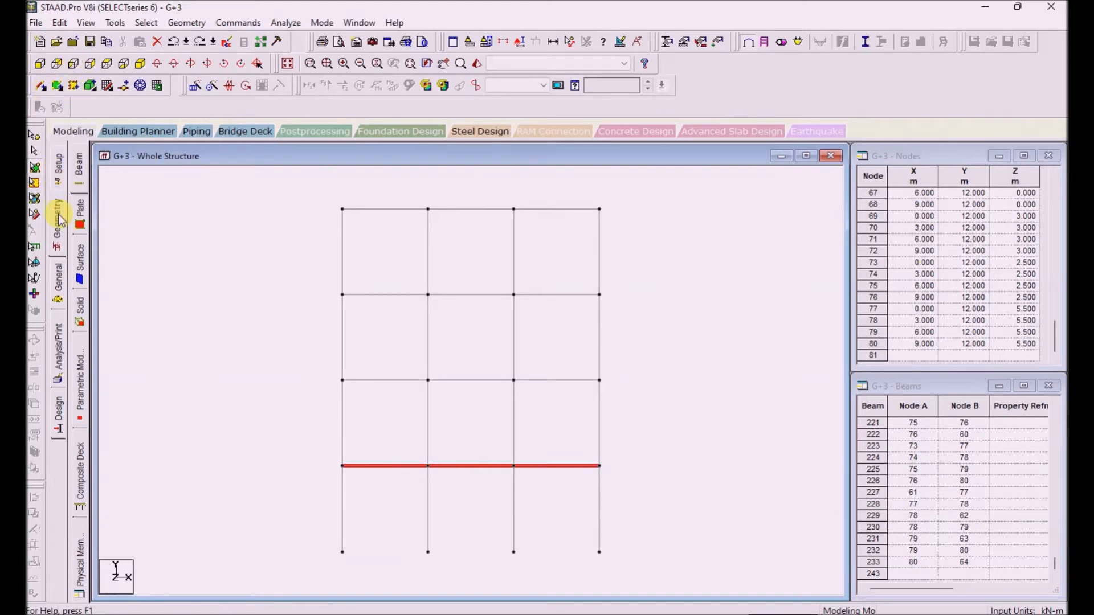
left_click(397, 380)
double_click(555, 384)
type("3")
left_click(711, 254)
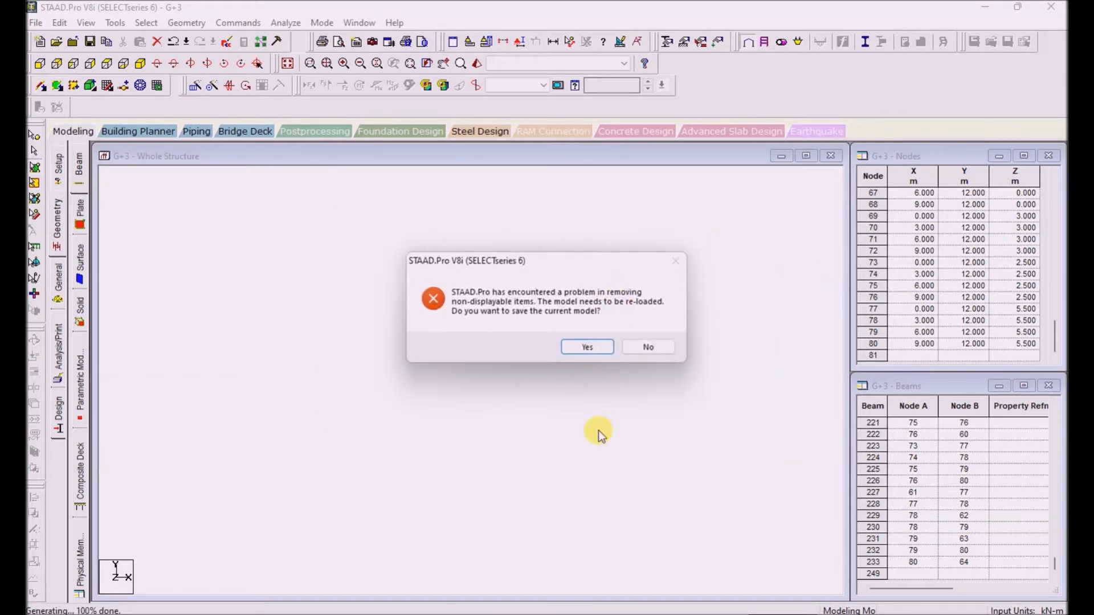
left_click(587, 347)
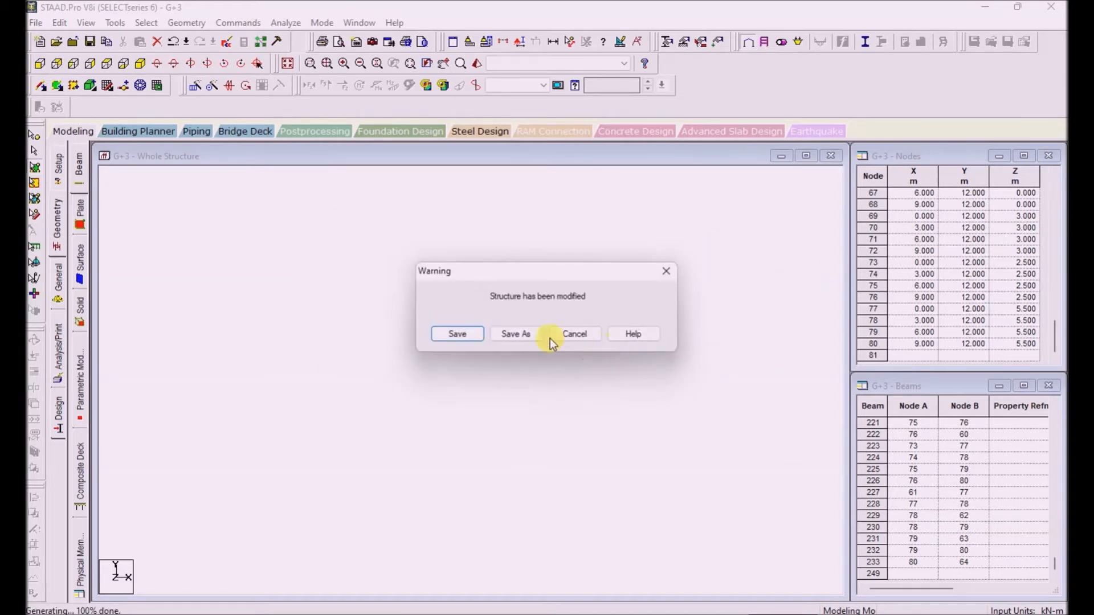
left_click(466, 333)
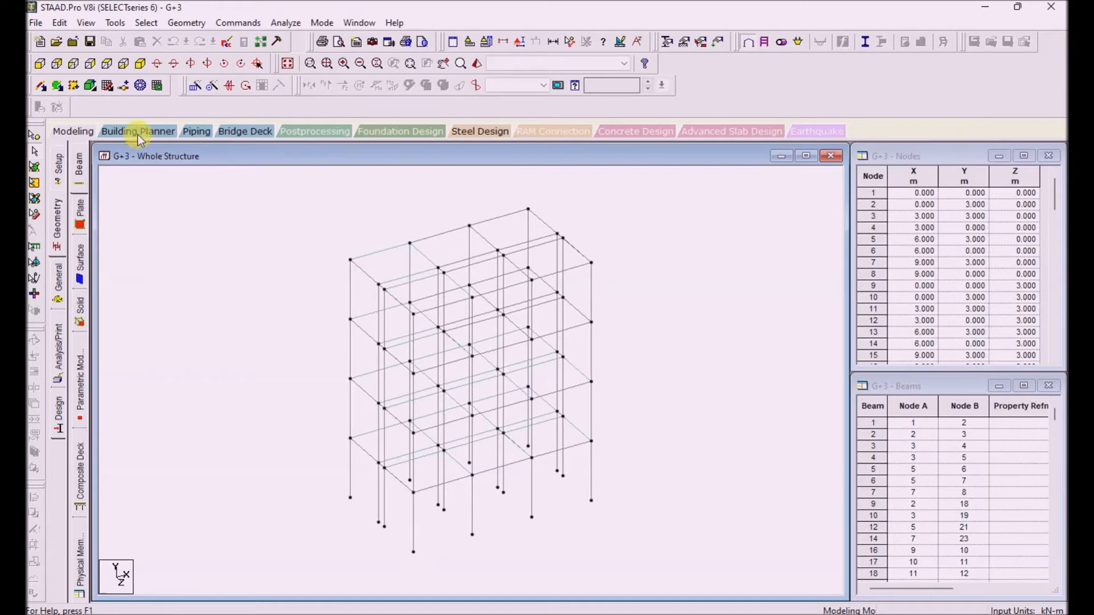
- Select the plates throughout the structure to examine which bays are covered on each floor
left_click(55, 85)
left_click_drag(237, 186, 815, 564)
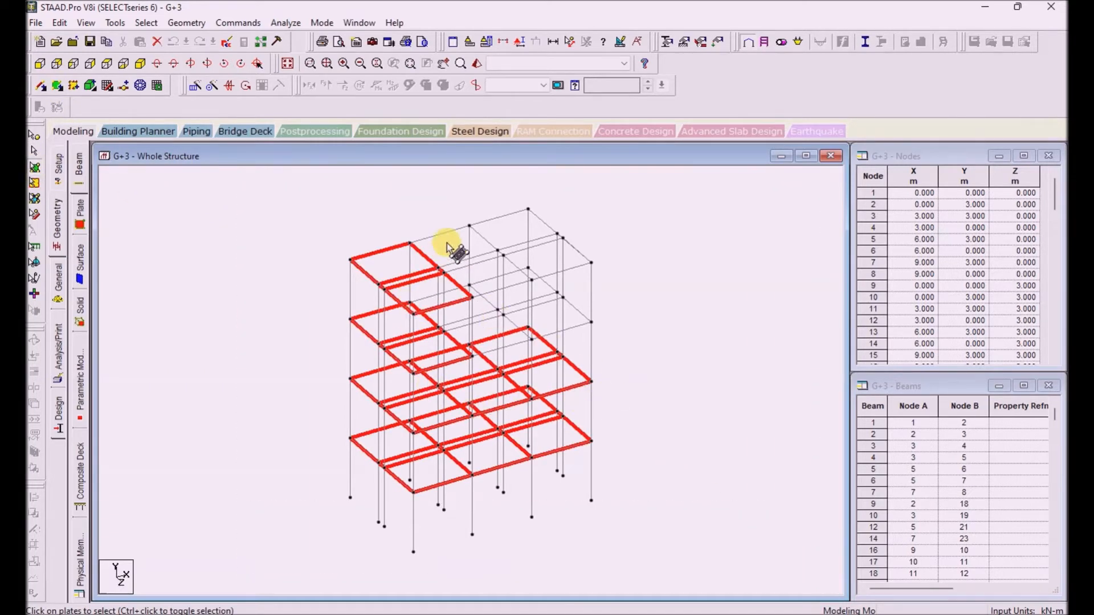
left_click(667, 501)
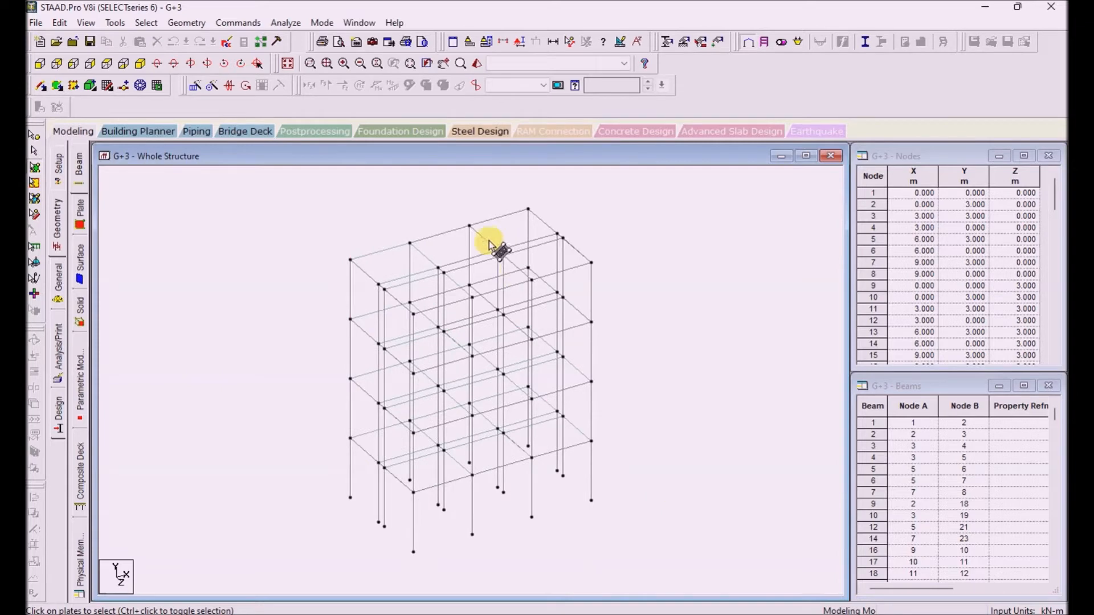
left_click(542, 375)
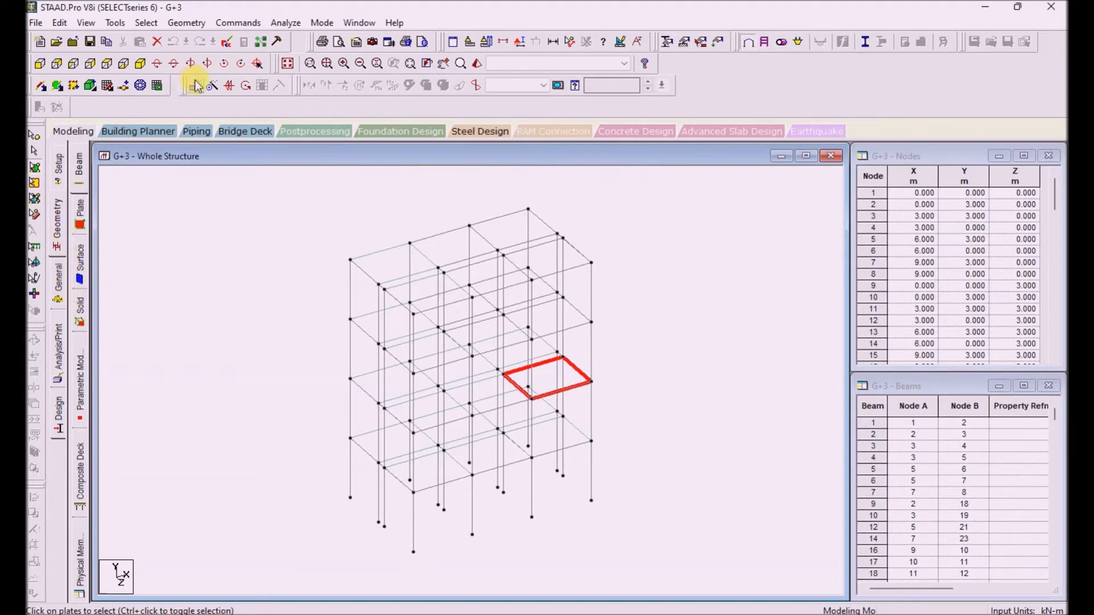
- Repeat only the Y = 3 m floor plates three times in the Y direction at 3 m spacing with linked steps
left_click(40, 65)
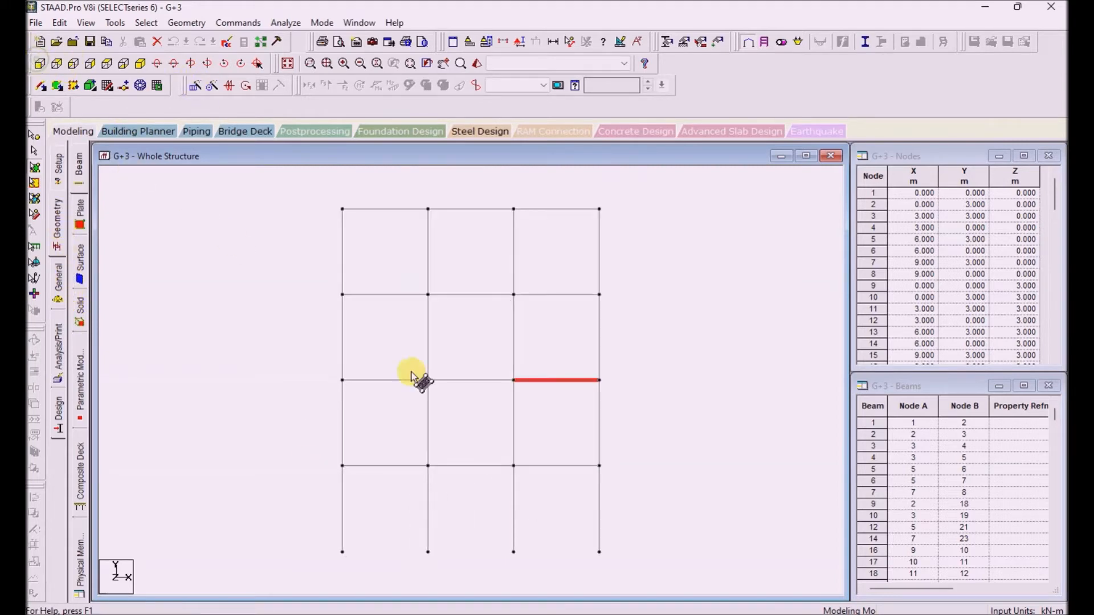
left_click(254, 416)
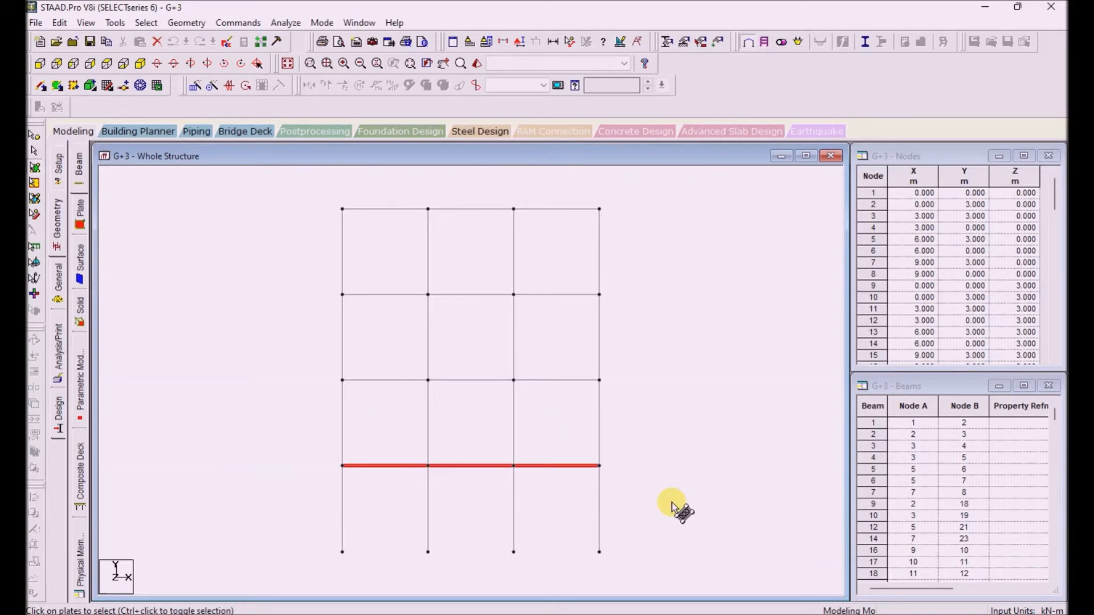
left_click(194, 86)
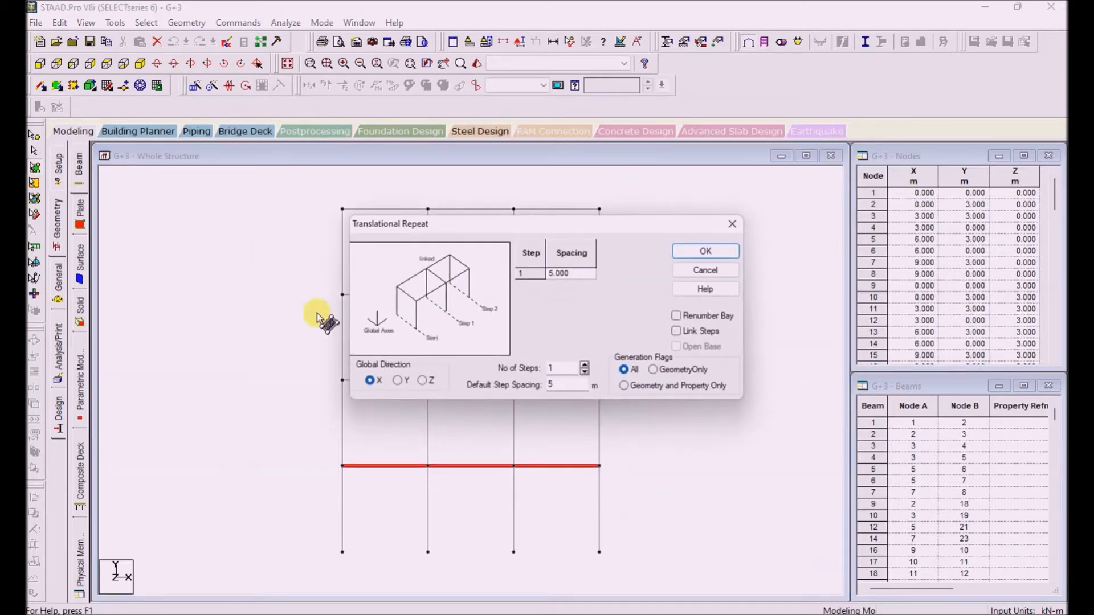
type("3")
left_click_drag(575, 386, 521, 390)
type("3")
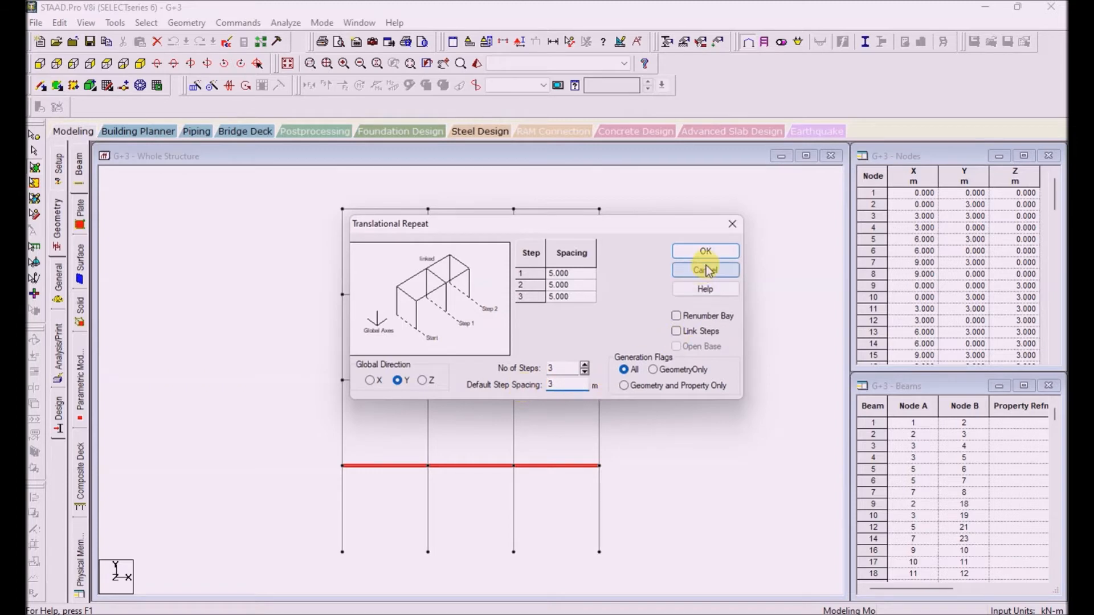
left_click(677, 331)
left_click(697, 251)
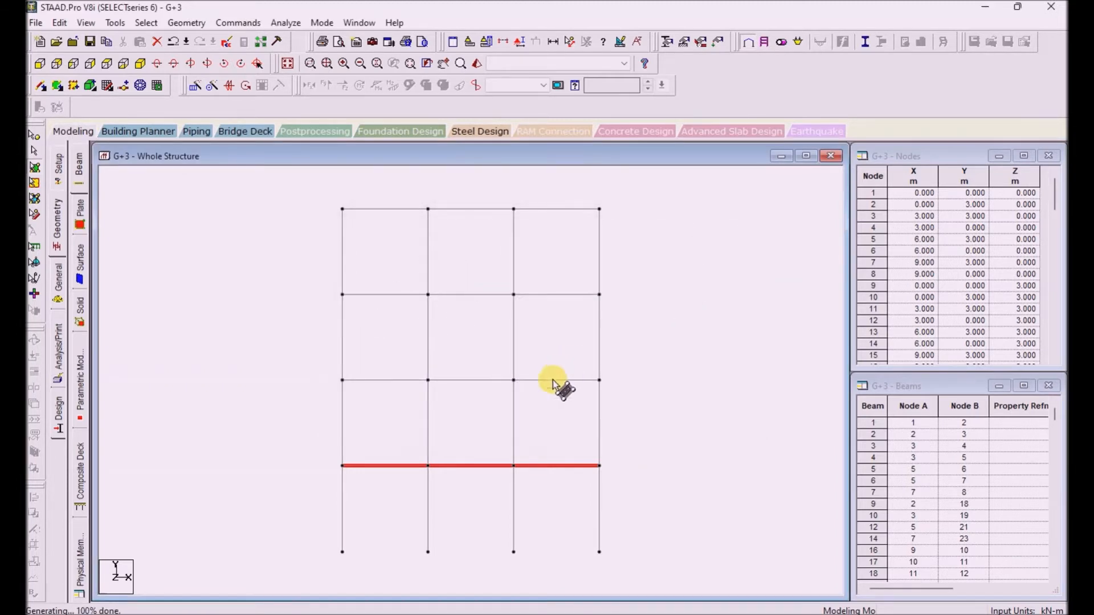
left_click(734, 309)
left_click_drag(308, 154, 406, 224)
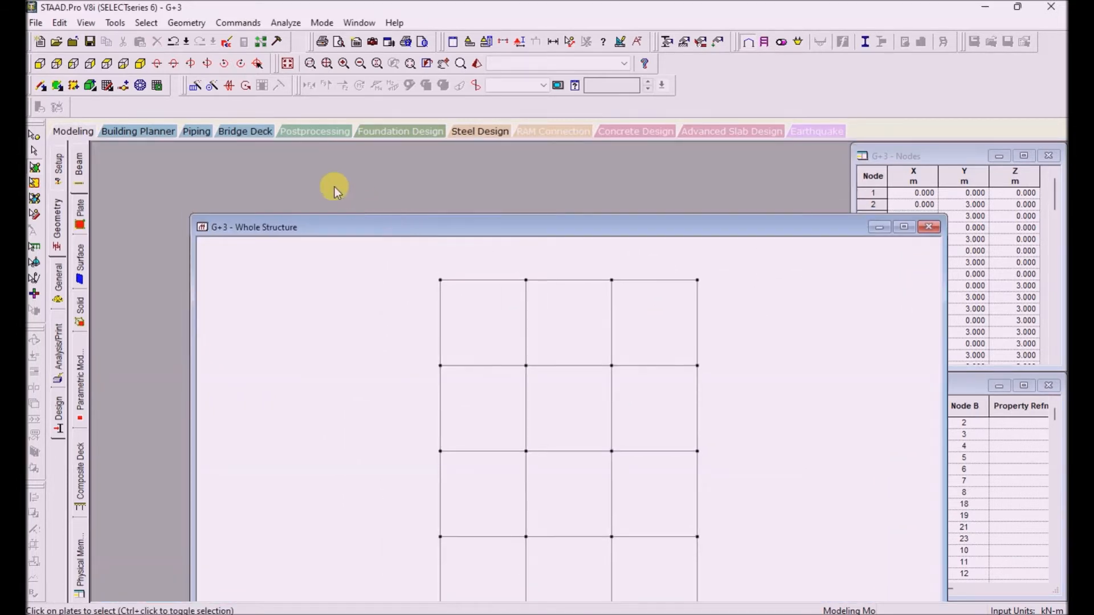
- Select the plates across the whole structure in an enlarged front view to check the floor levels, then clear the selection
double_click(334, 227)
left_click_drag(361, 166, 786, 564)
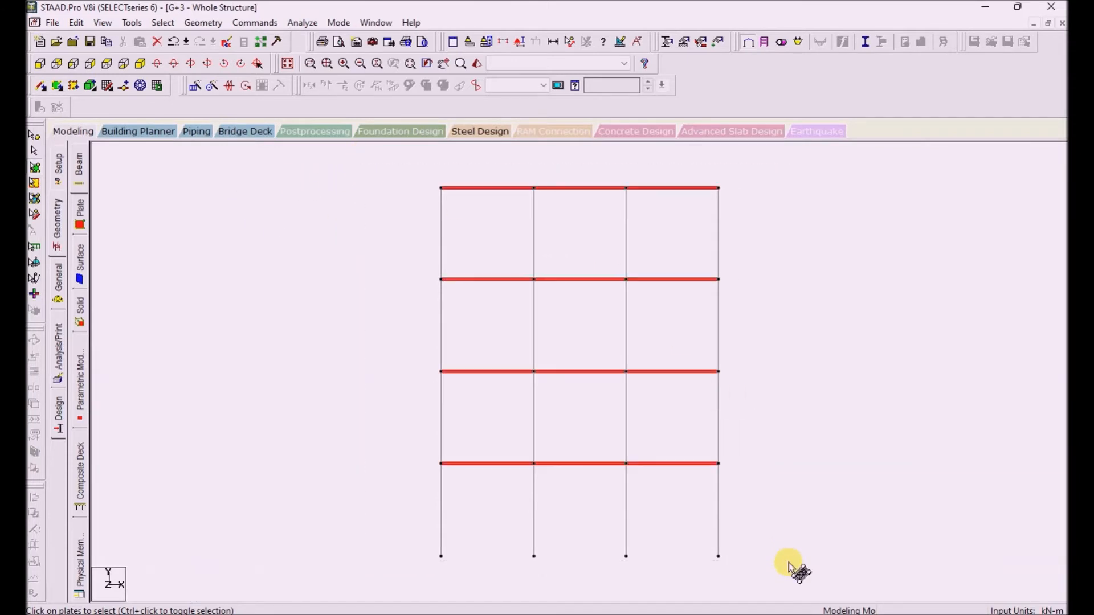
left_click(766, 270)
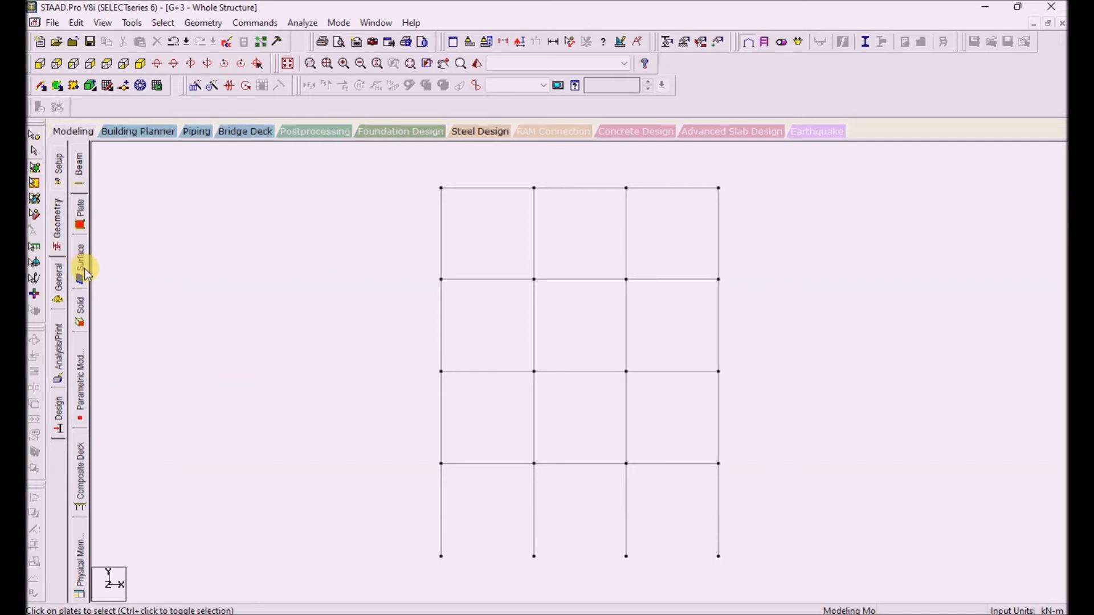
- Define a rectangular concrete section property with YD 0.35 m and ZD 0.40 m
left_click(57, 285)
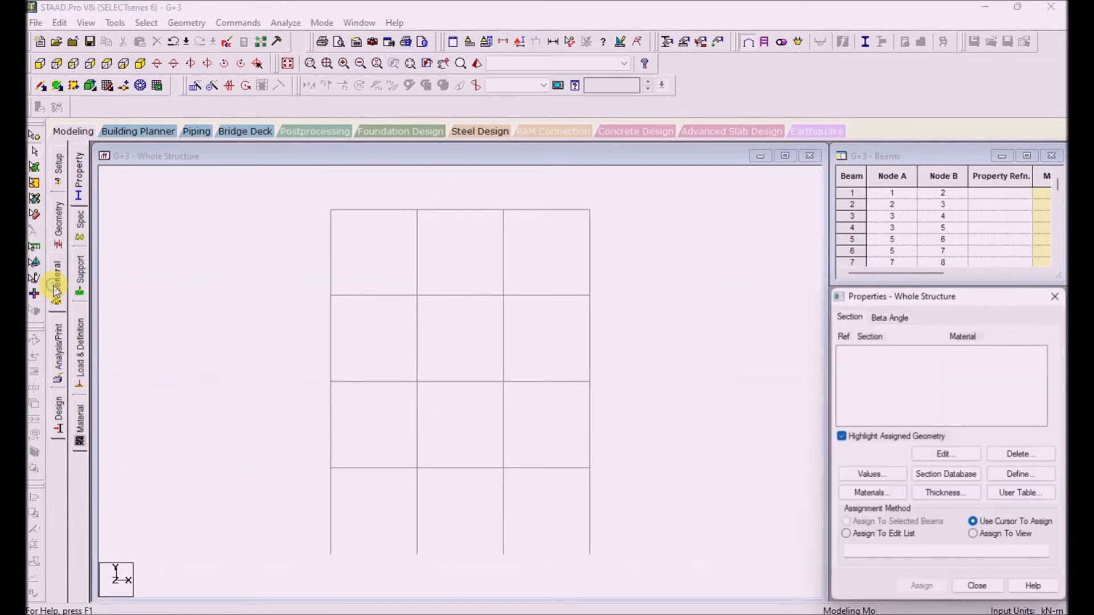
left_click(1021, 474)
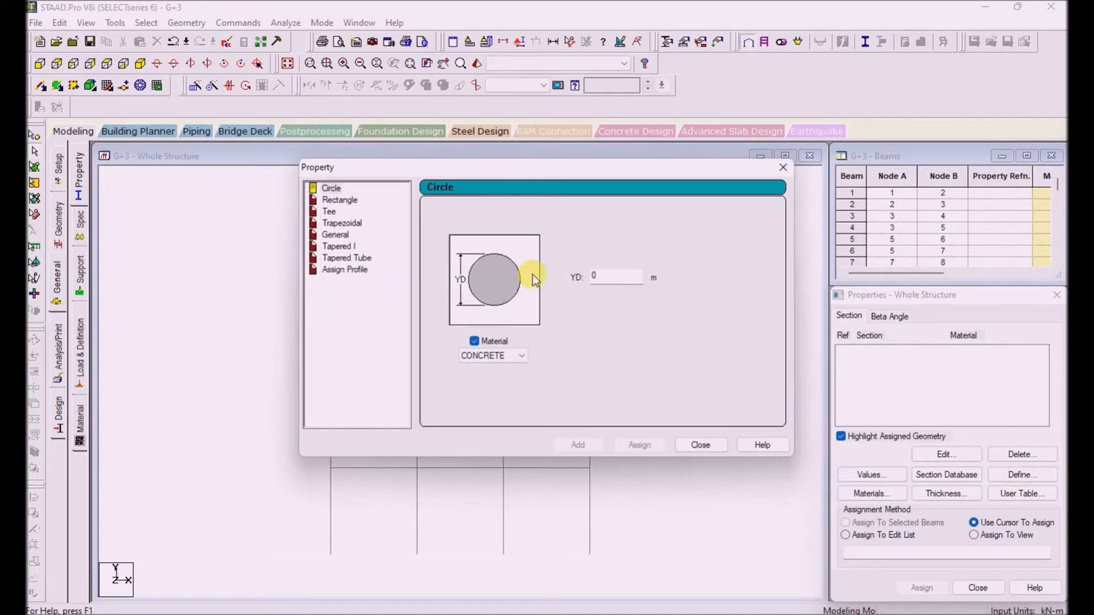
left_click(340, 201)
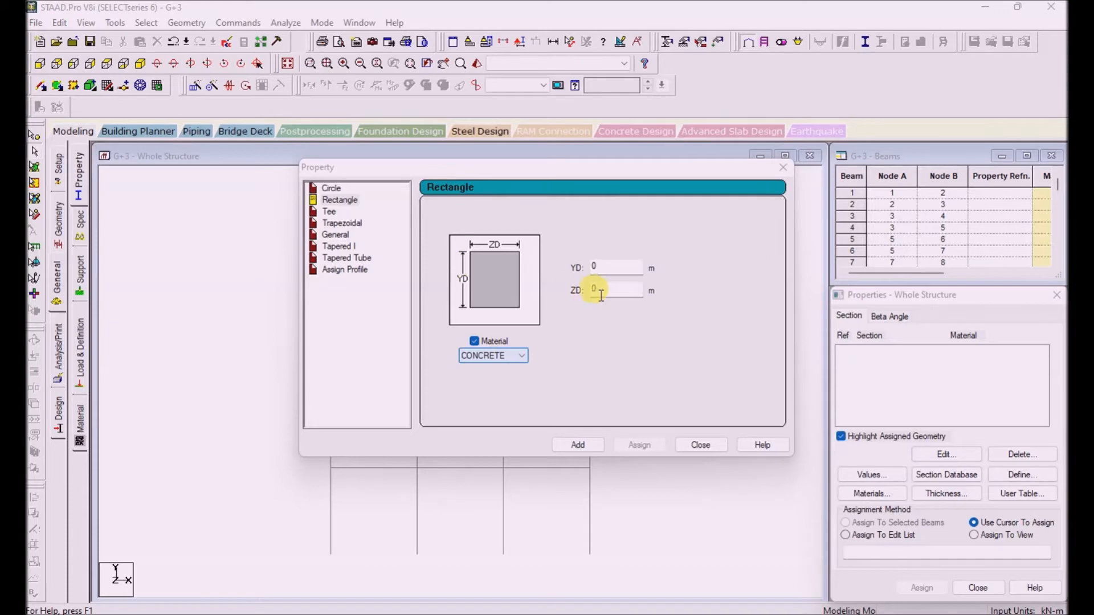
left_click(614, 267)
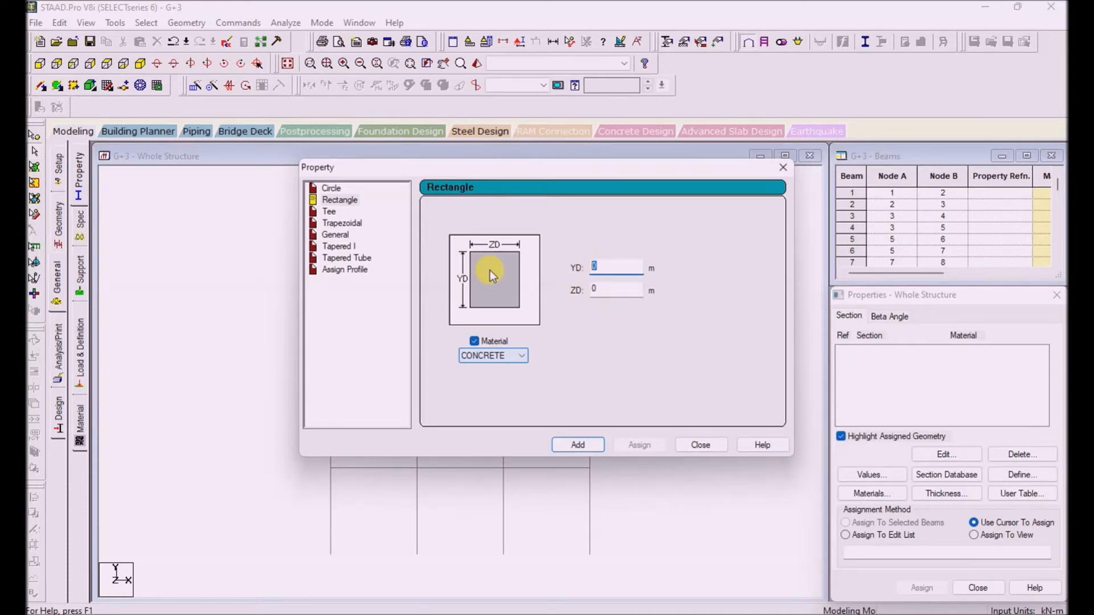
type("0.35")
left_click(633, 289)
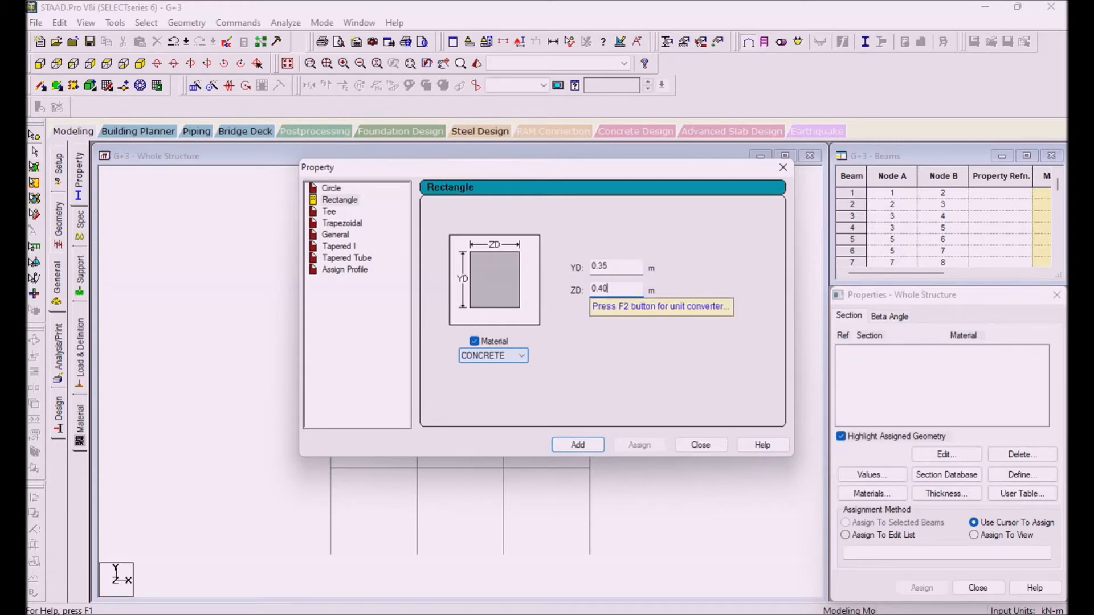
left_click(588, 446)
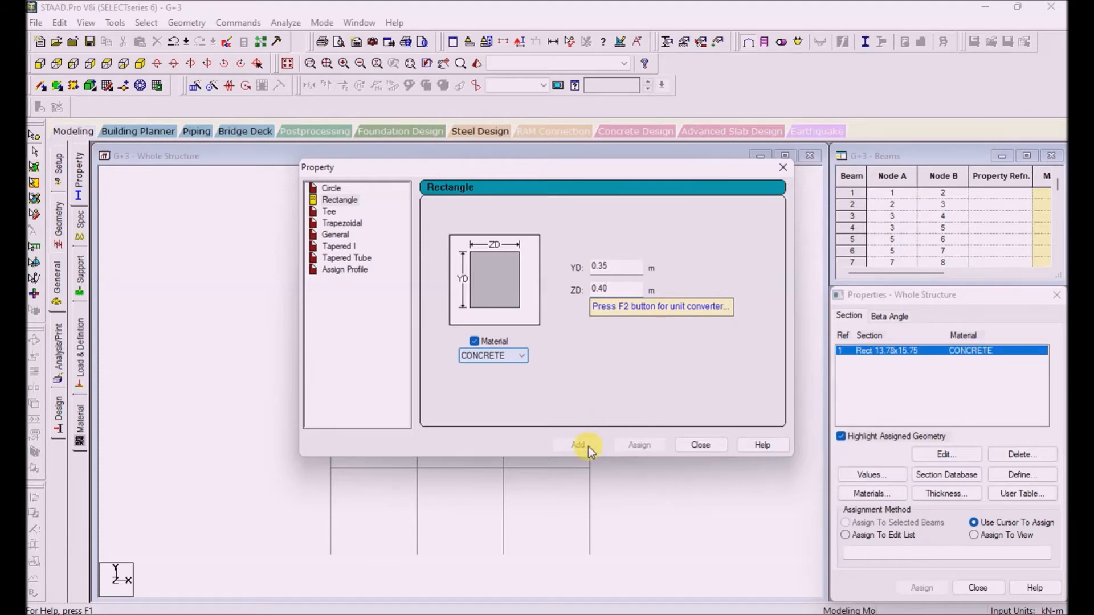
- Add a second rectangular concrete section with YD 0.30 m and ZD 0.35 m, and finish defining sections
left_click(615, 267)
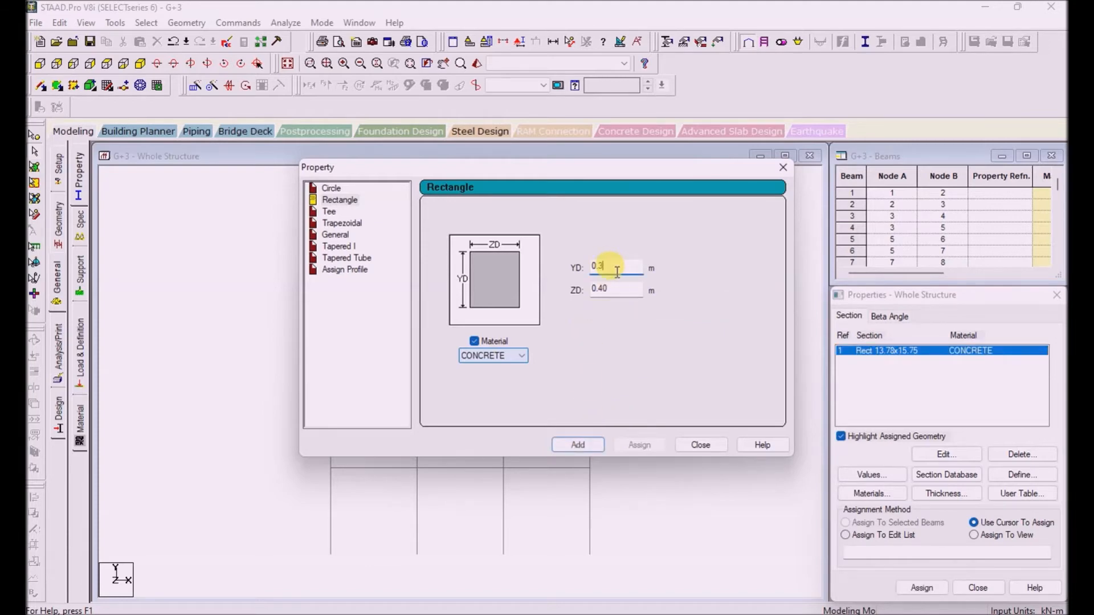
type("0")
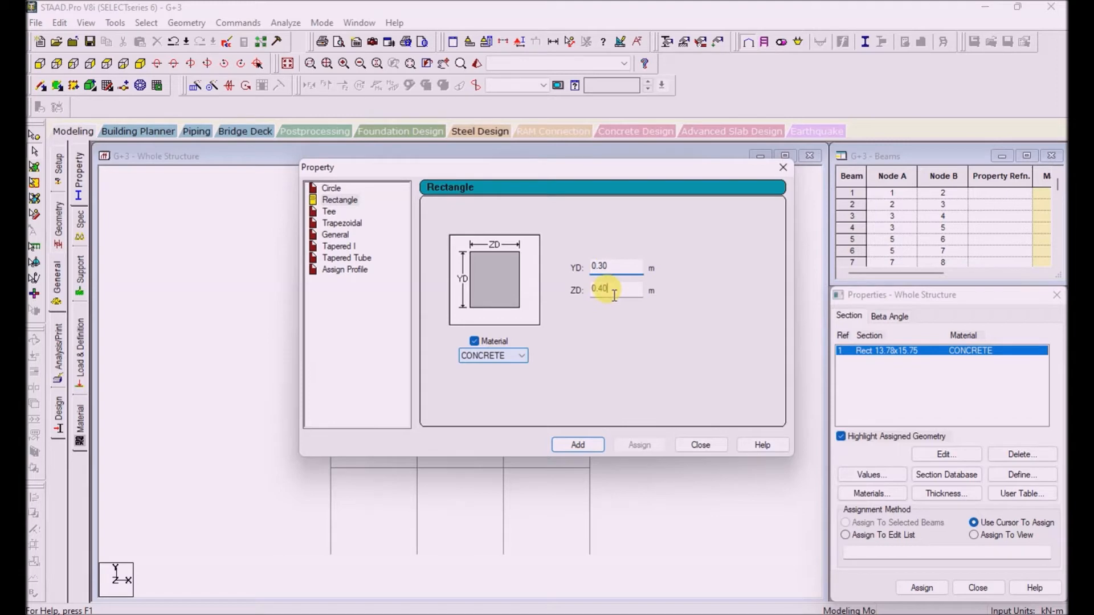
left_click(615, 290)
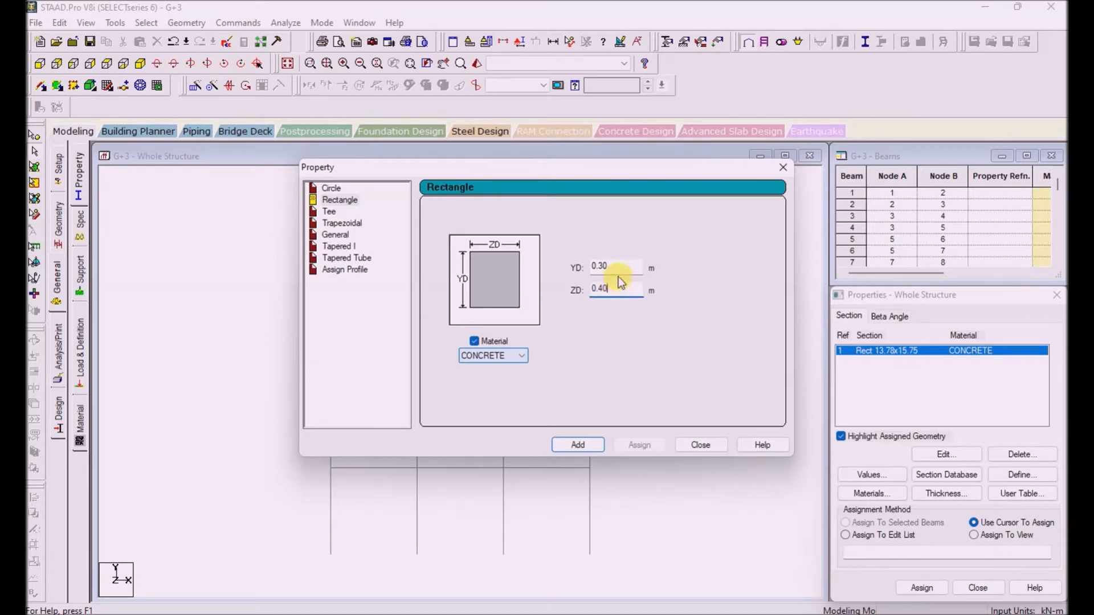
key("BackSpace")
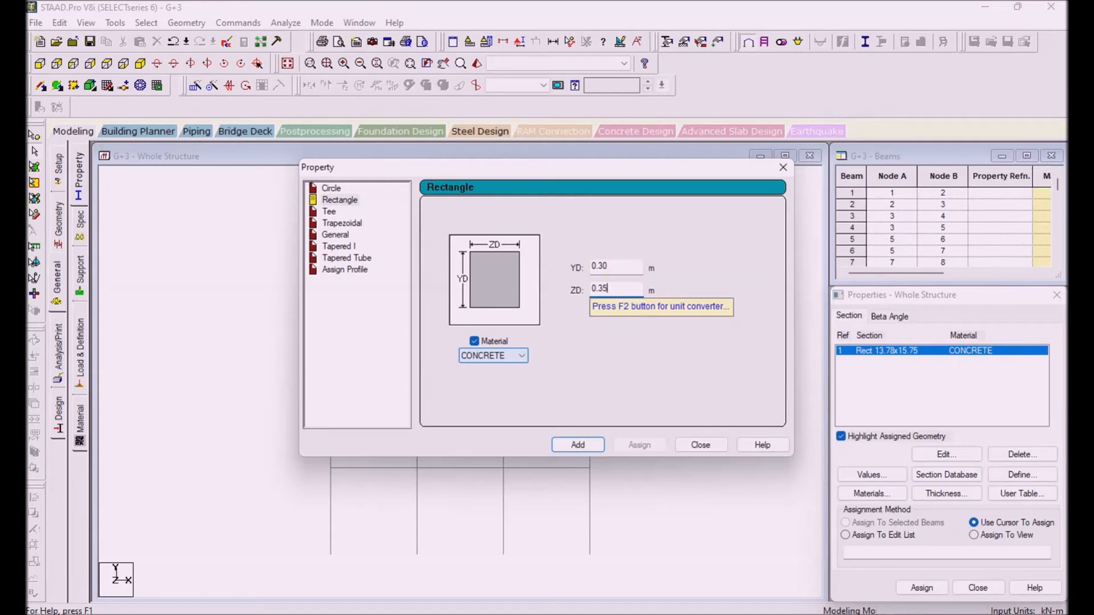
left_click(593, 443)
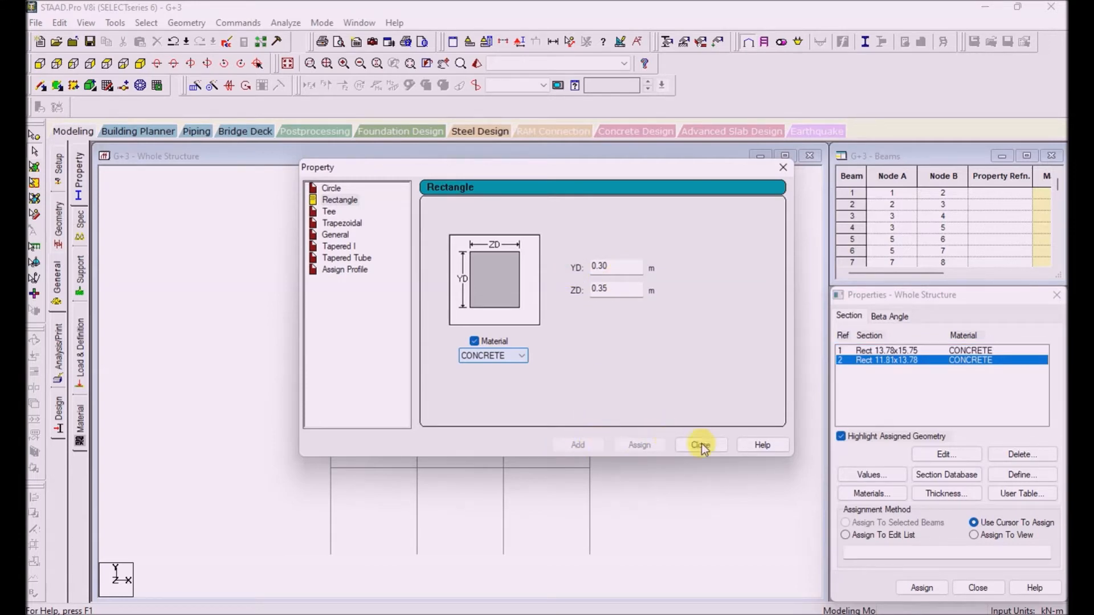
left_click(701, 444)
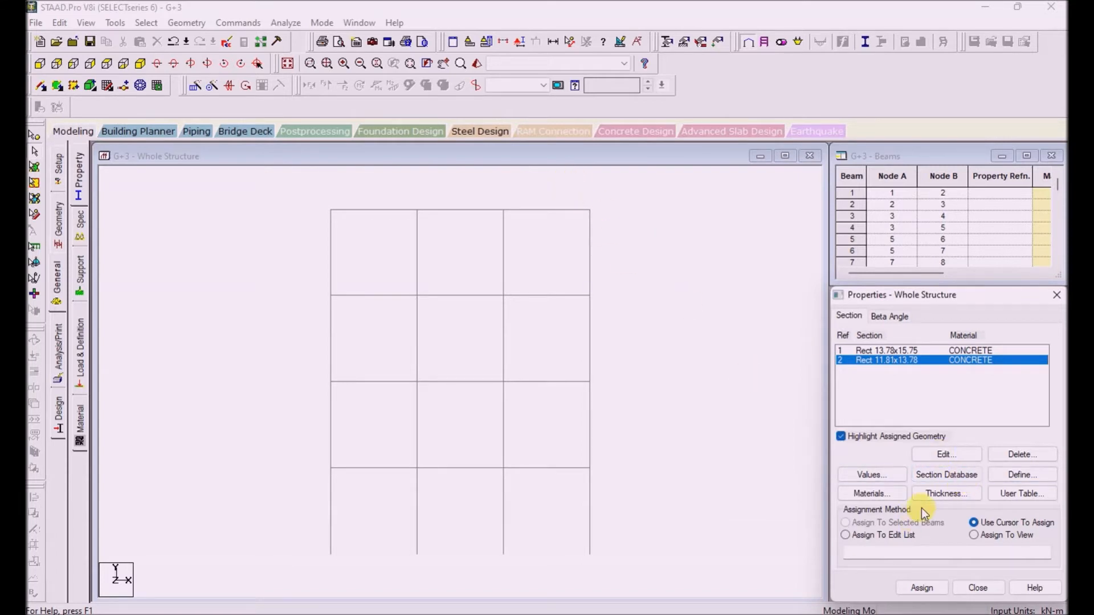
- Add a concrete plate element thickness property of 0.2 m at all four nodes
left_click(943, 478)
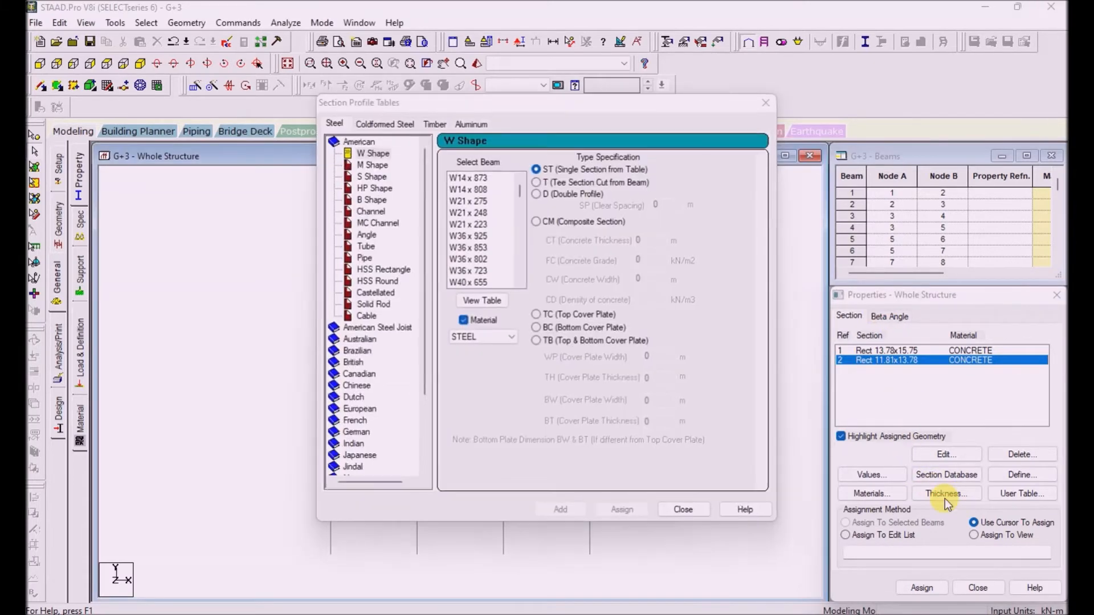
left_click(766, 103)
left_click(945, 493)
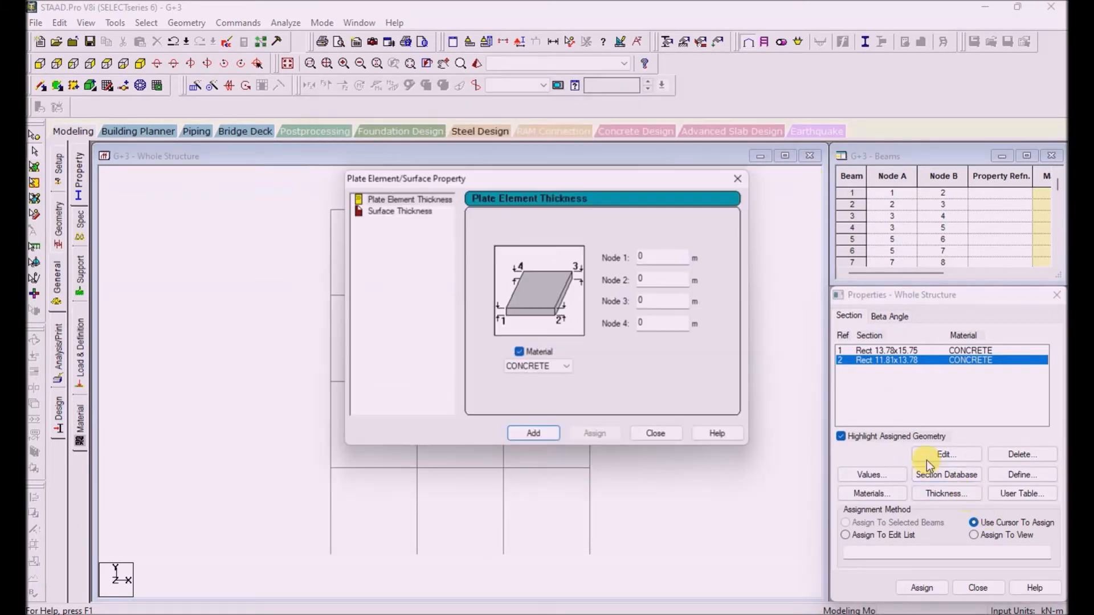
type("2")
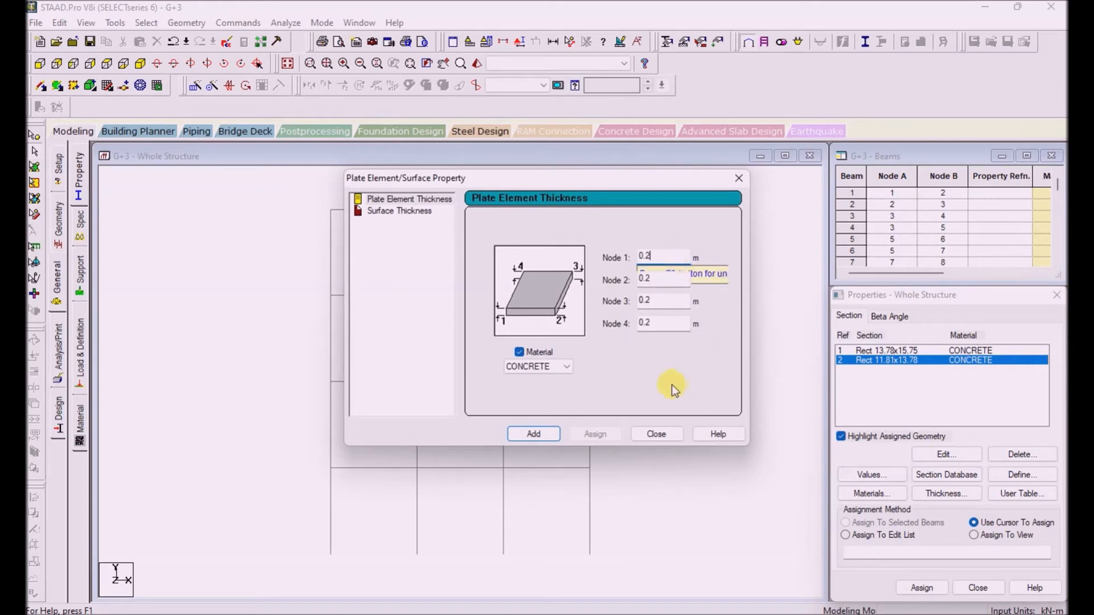
left_click(535, 436)
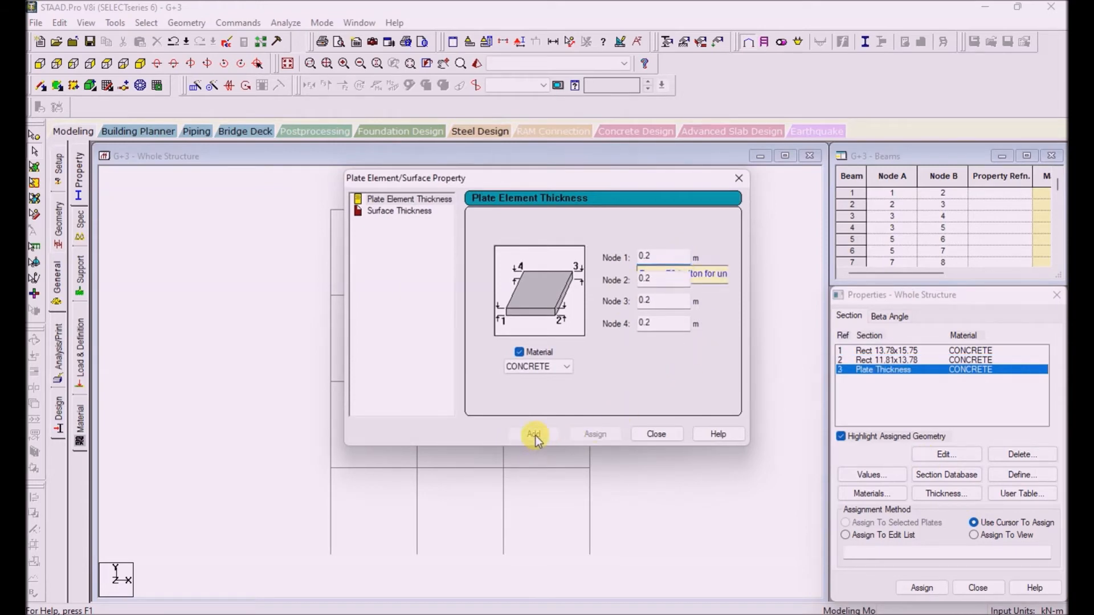
left_click(650, 433)
- Assign the 0.35 x 0.40 m rectangular section to all columns, selected as the members parallel to Y
left_click(875, 353)
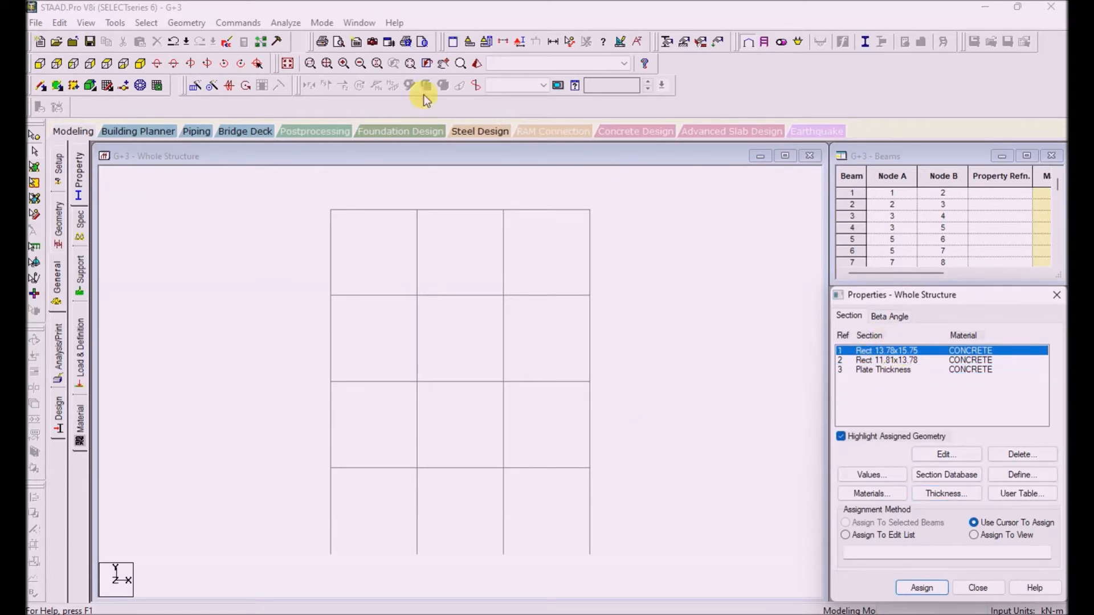
left_click(139, 22)
left_click(186, 281)
left_click(326, 296)
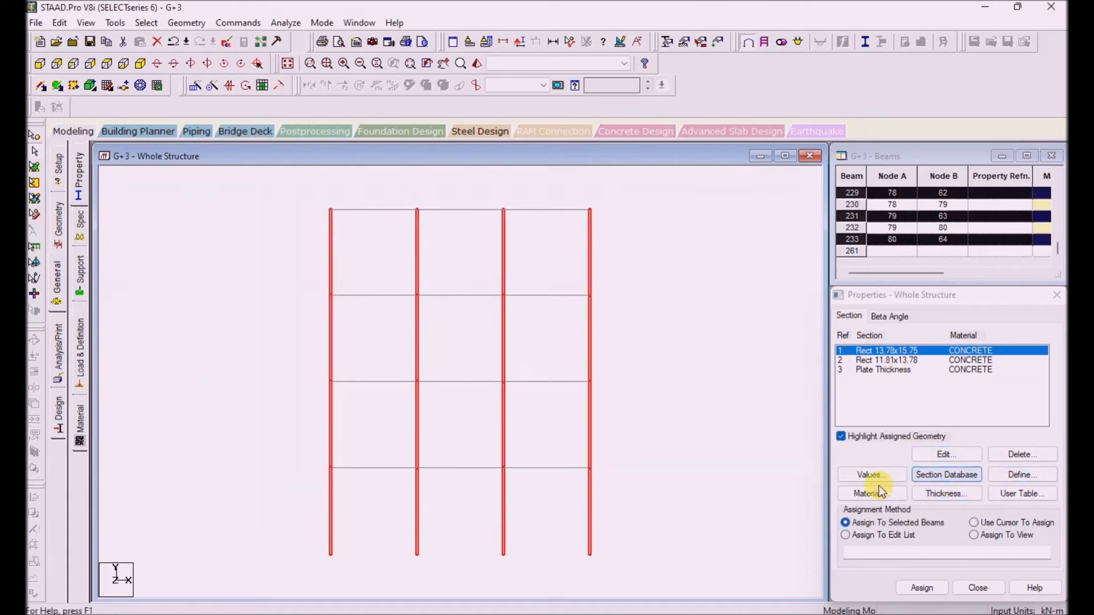
left_click(911, 587)
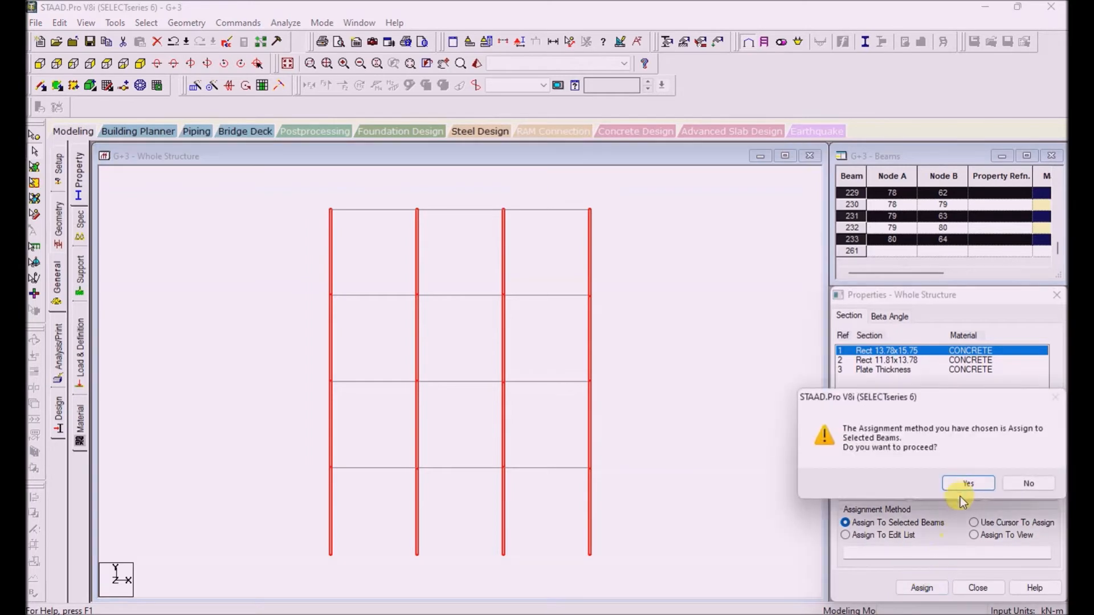
left_click(962, 483)
- Assign the 0.30 x 0.35 m rectangular section to all beams parallel to X and Z
left_click(881, 362)
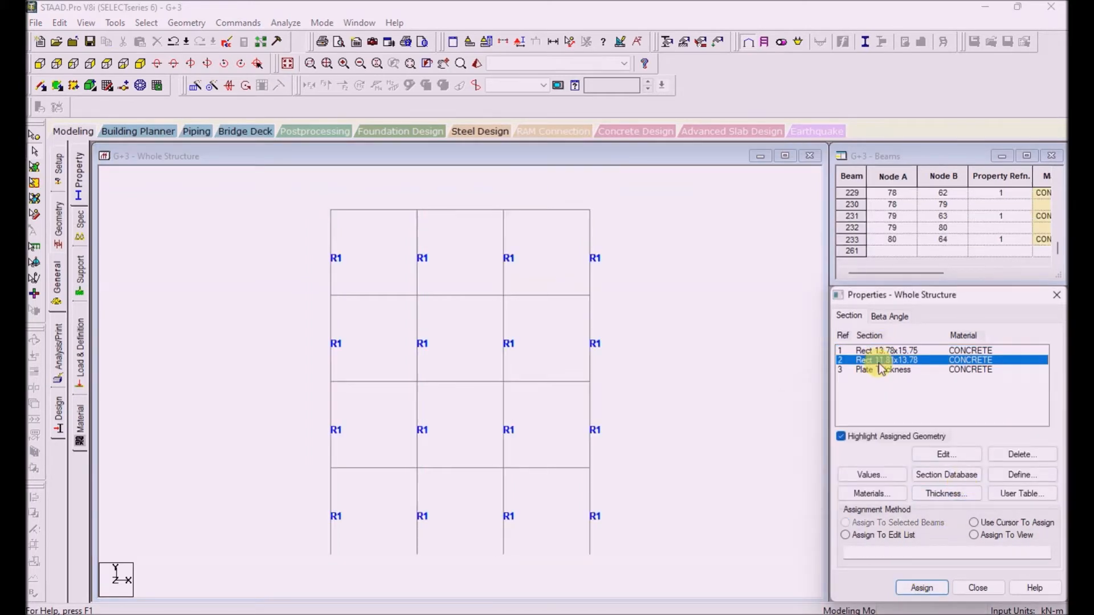
left_click(155, 25)
mouse_move(257, 282)
left_click(348, 282)
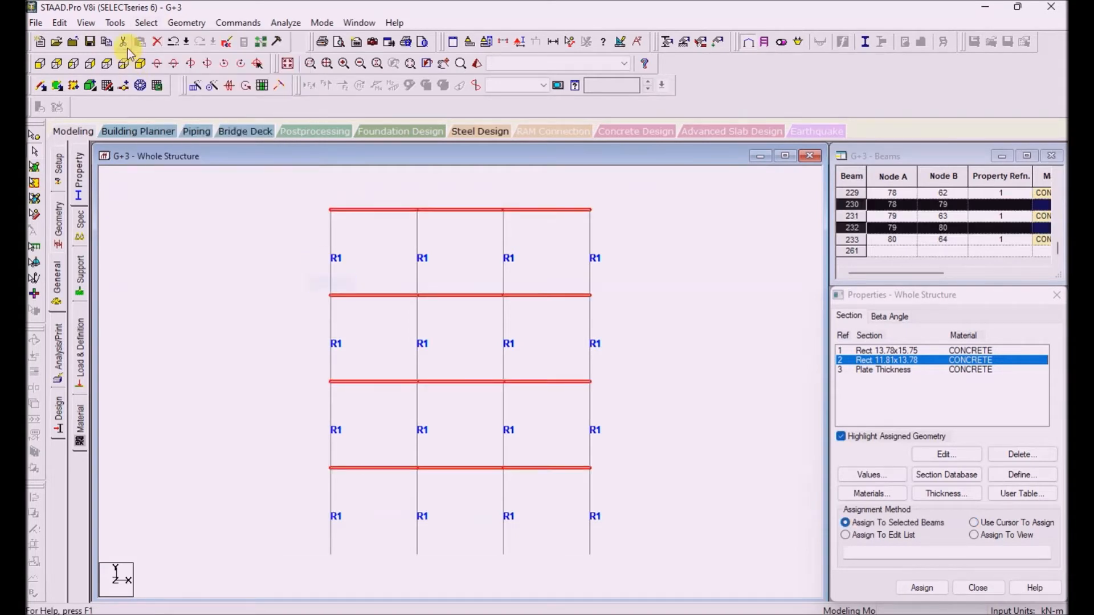
left_click(146, 23)
mouse_move(218, 281)
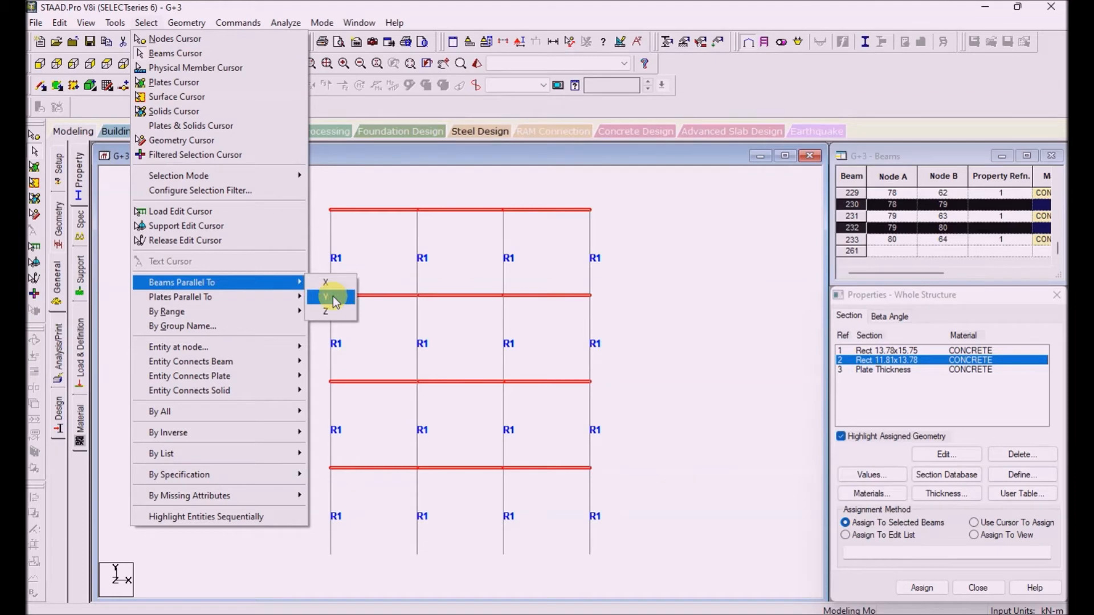
left_click(330, 312)
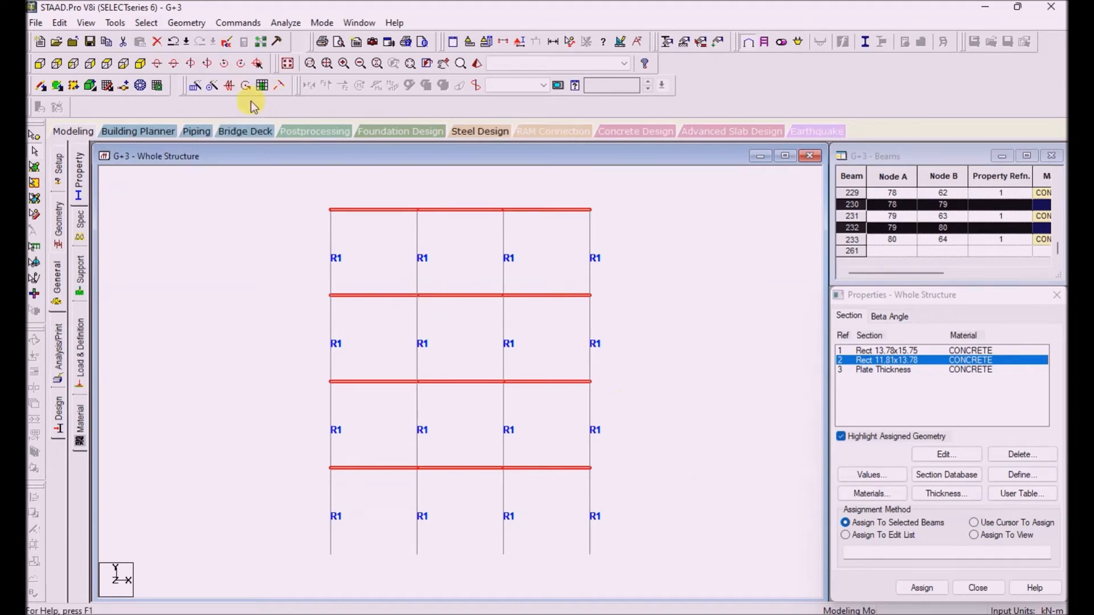
left_click(140, 63)
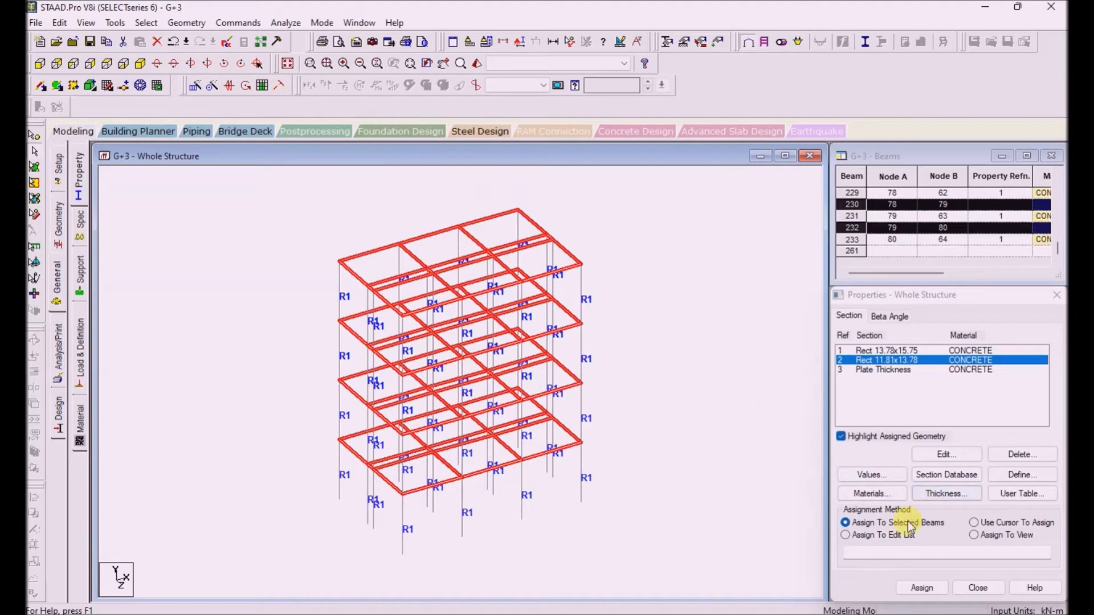
left_click(928, 587)
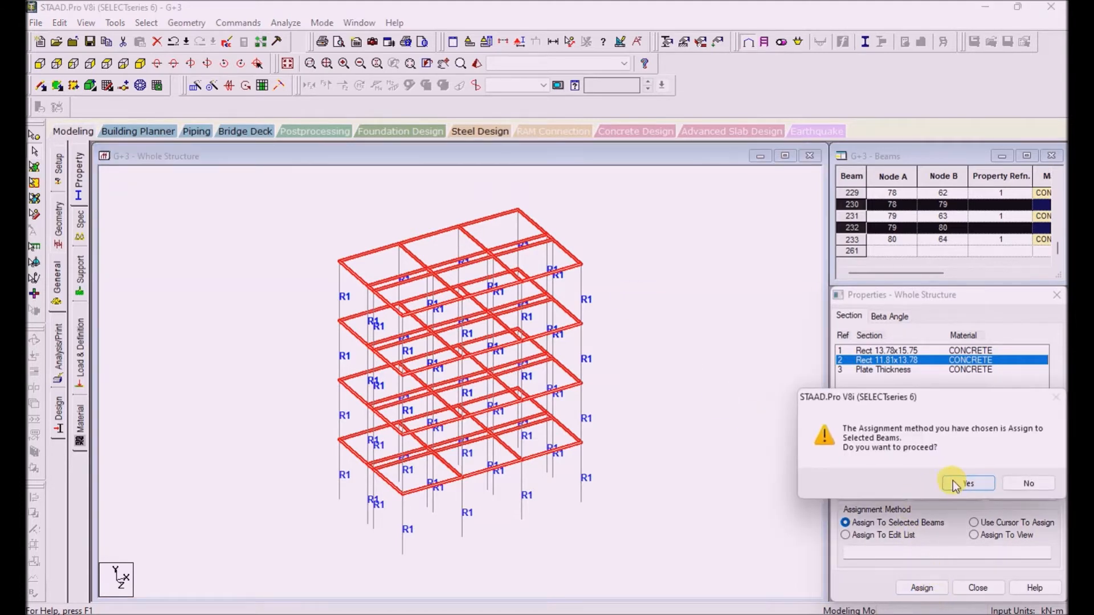
left_click(953, 482)
- Inspect the geometry and section properties of a roof edge beam to check its assigned section
left_click(630, 235)
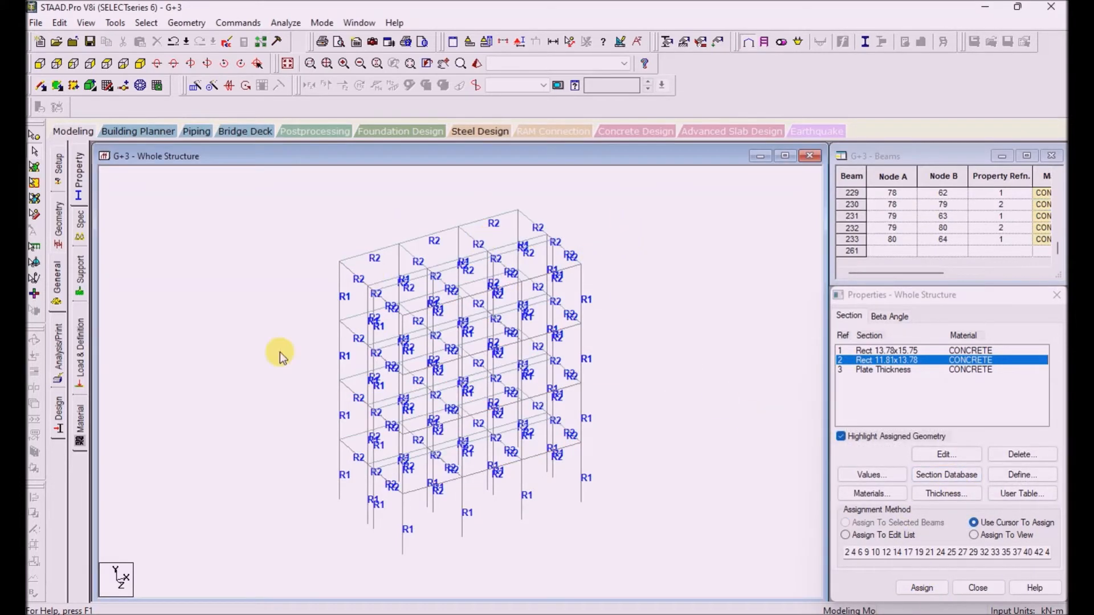
left_click(352, 273)
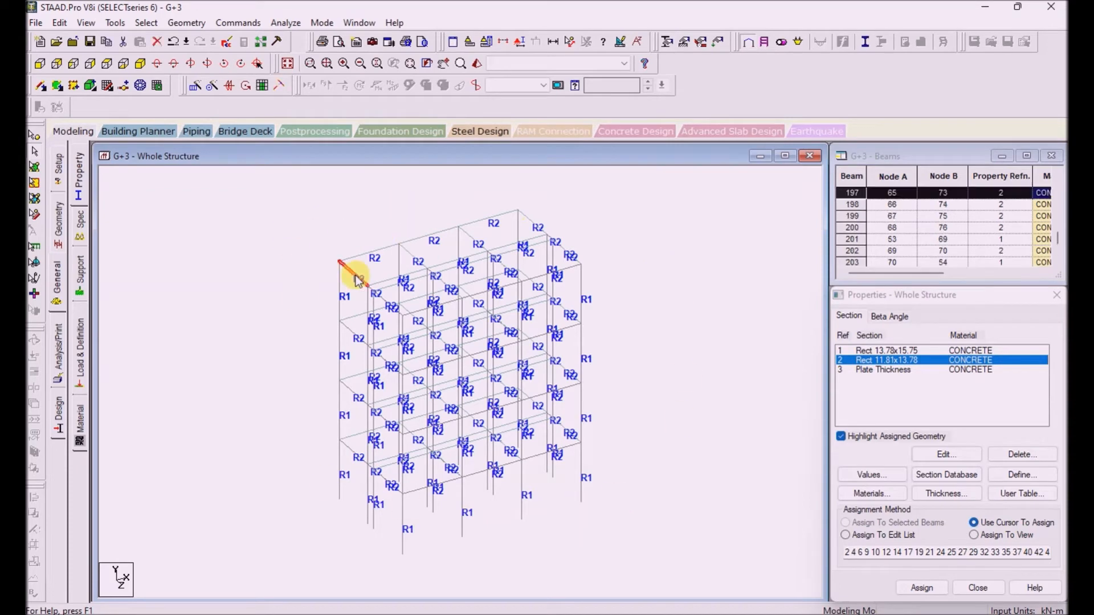
left_click(405, 250)
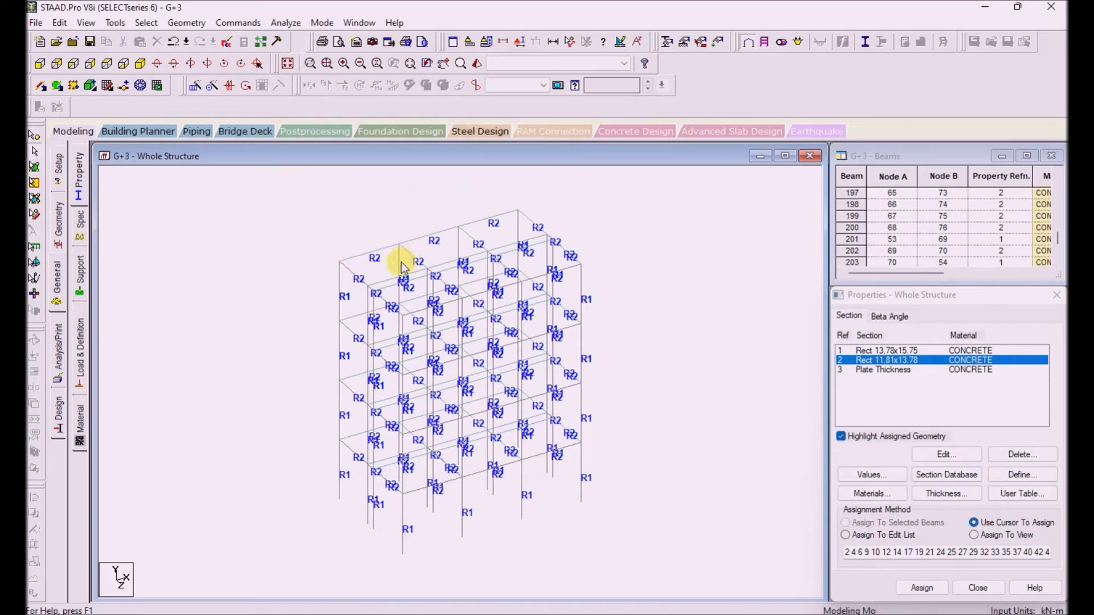
double_click(354, 276)
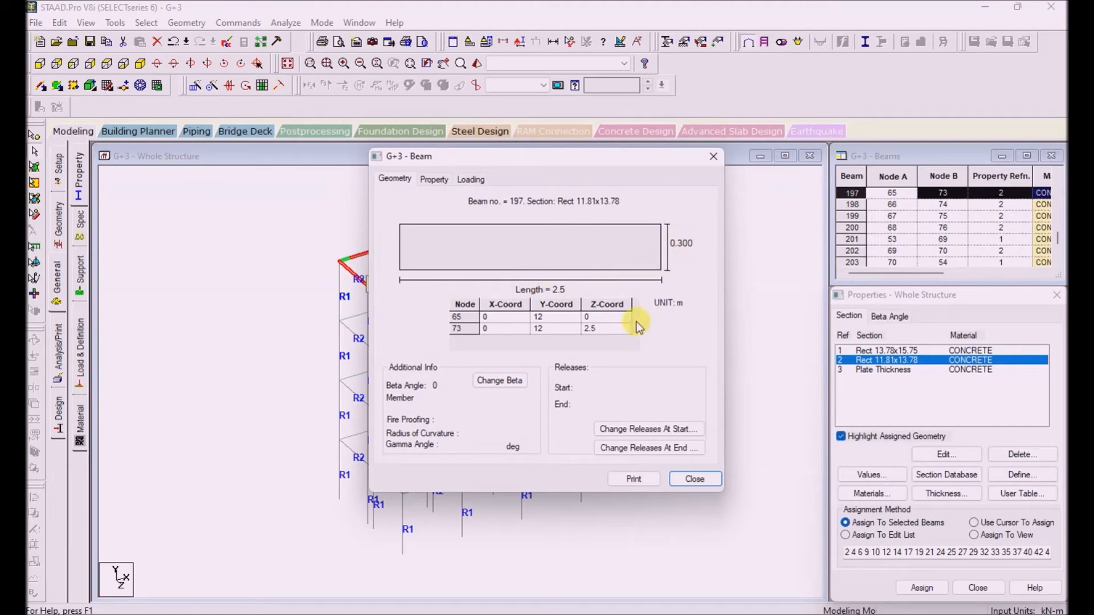
left_click(433, 179)
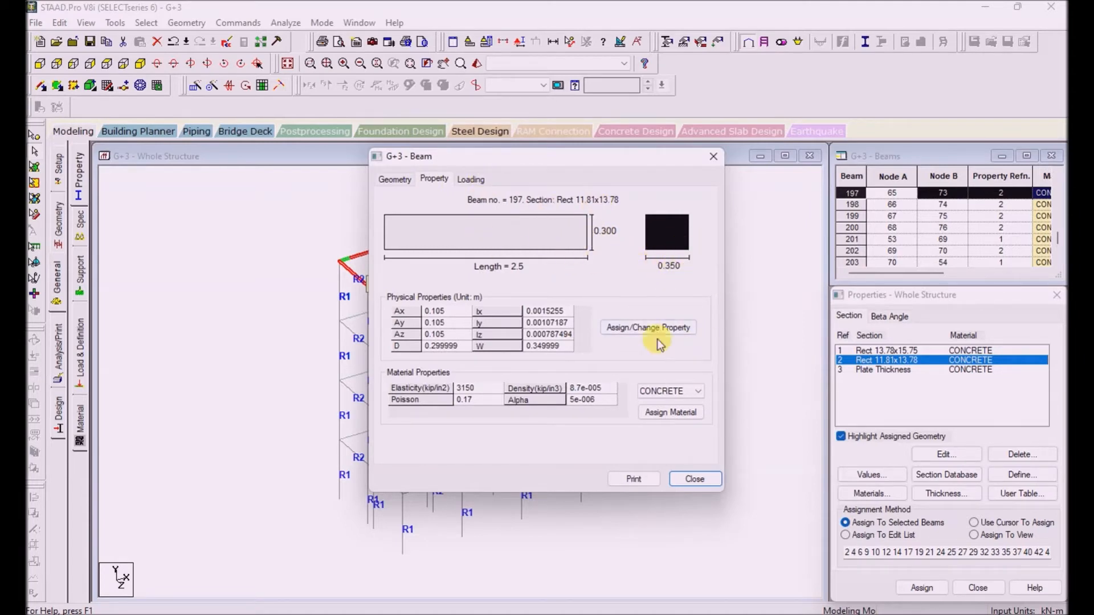
left_click(703, 477)
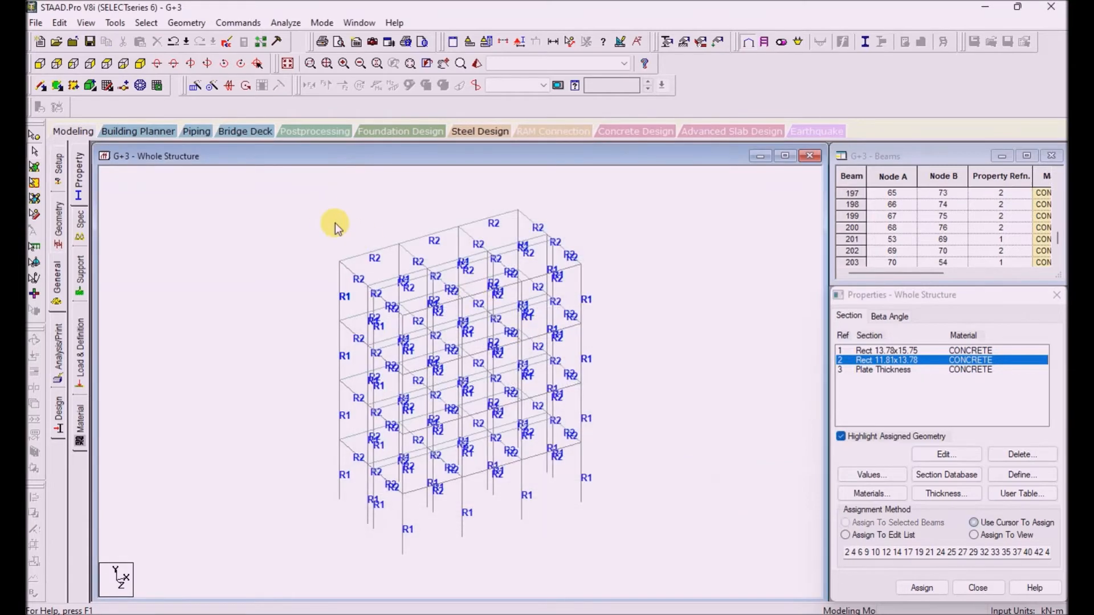
- Assign the concrete plate thickness property to all floor plates of the building
left_click(34, 167)
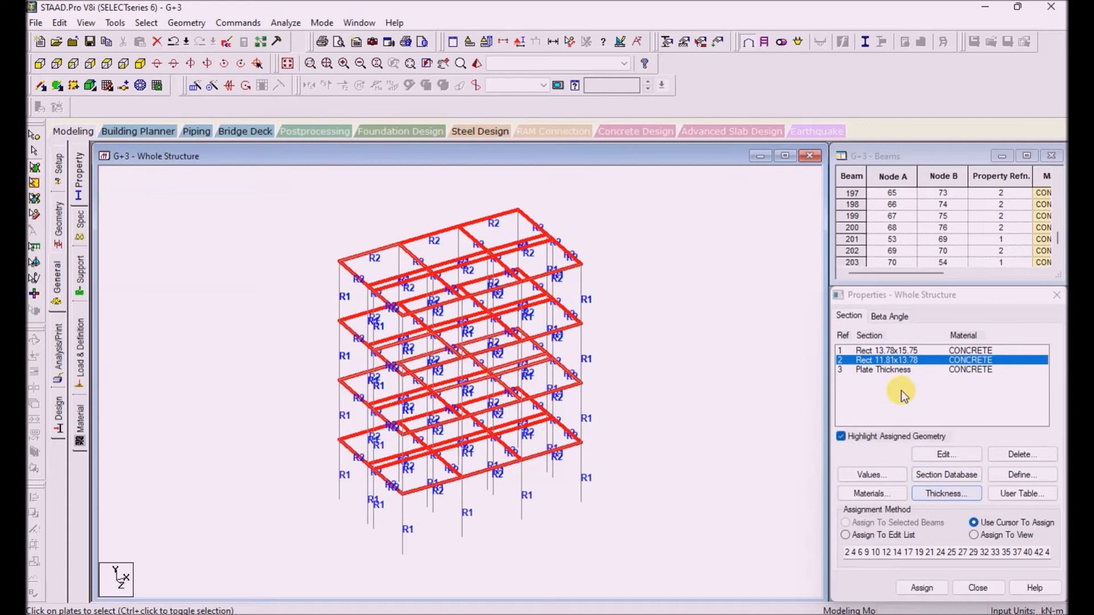
left_click(889, 370)
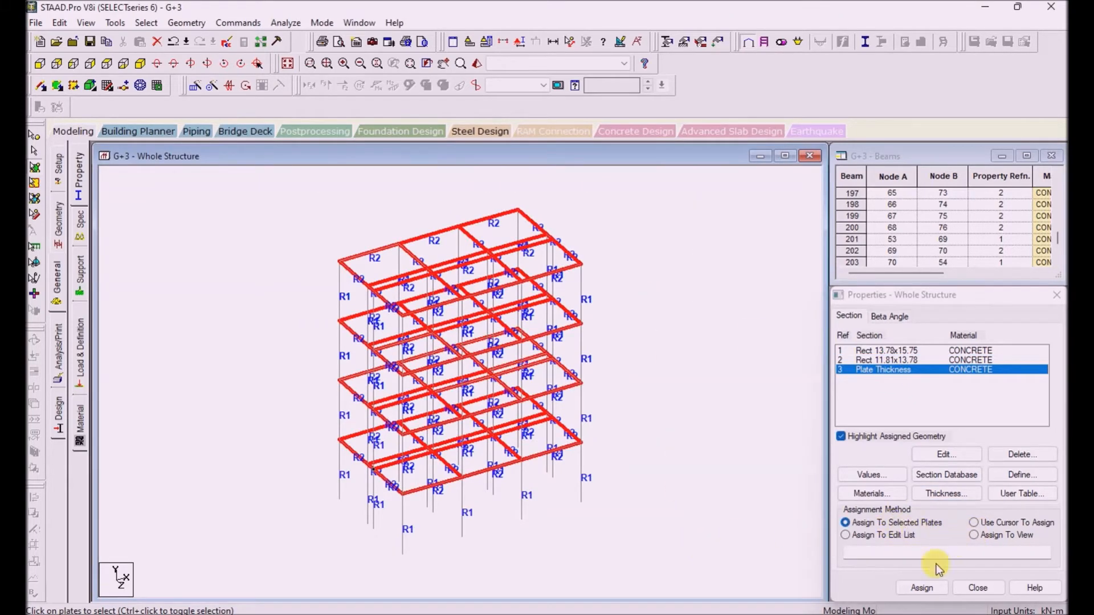
left_click(923, 587)
left_click(960, 482)
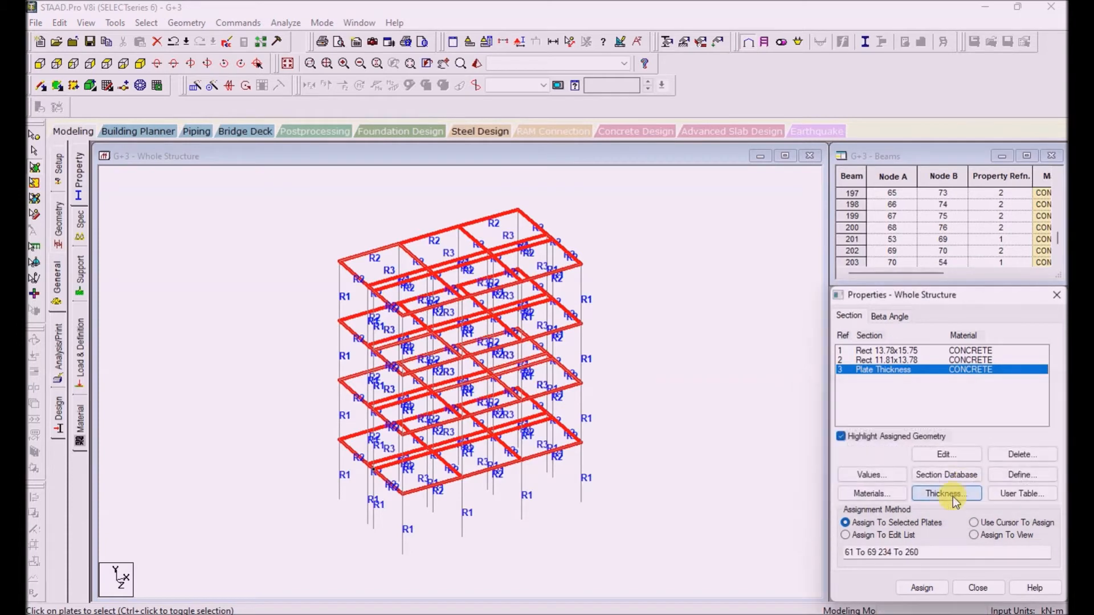
left_click(630, 383)
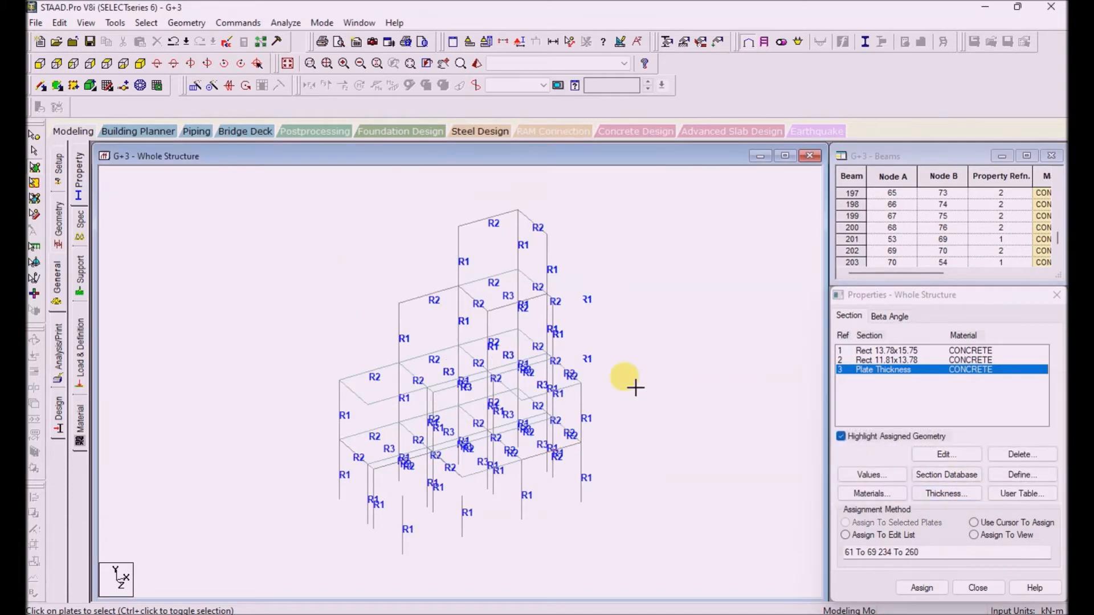
- Inspect the whole structure in a rotated 3D rendered view to check its columns, beams and plates
left_click(476, 64)
left_click_drag(494, 343, 340, 335)
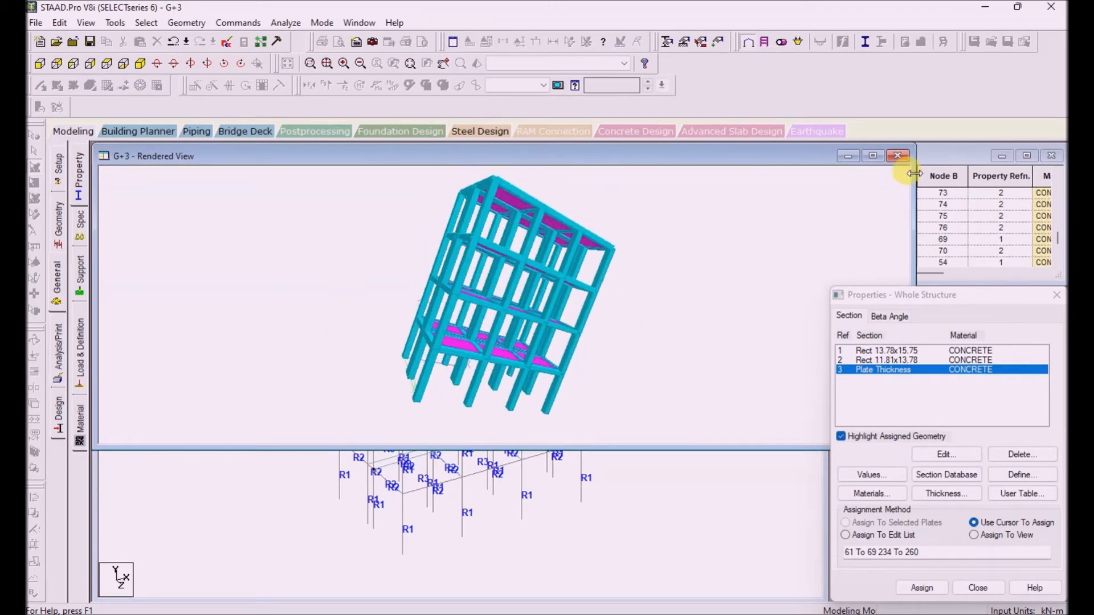
left_click(897, 155)
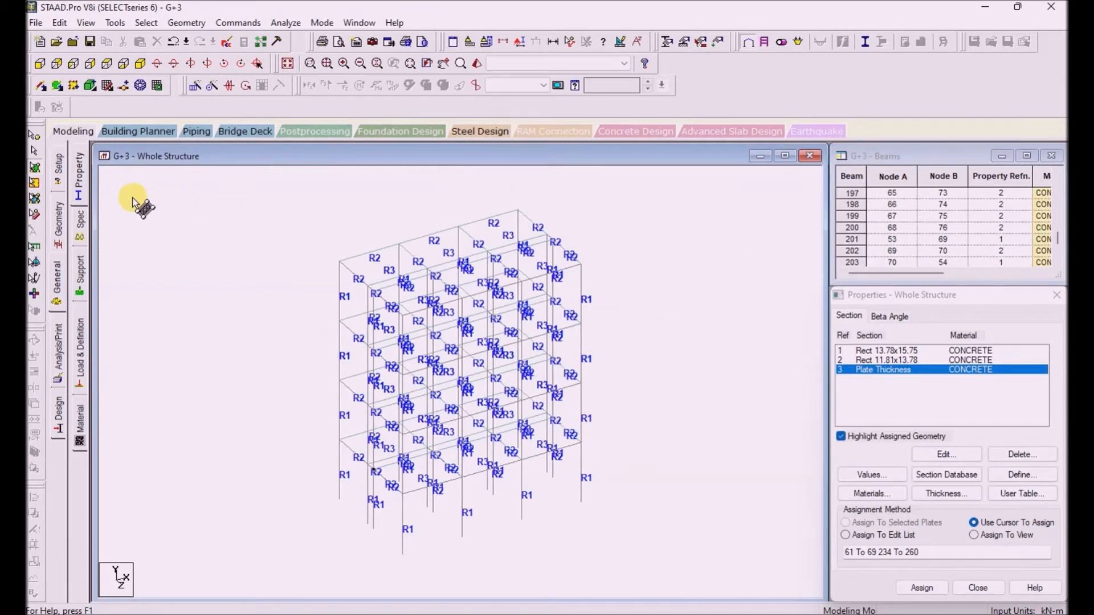
left_click(81, 179)
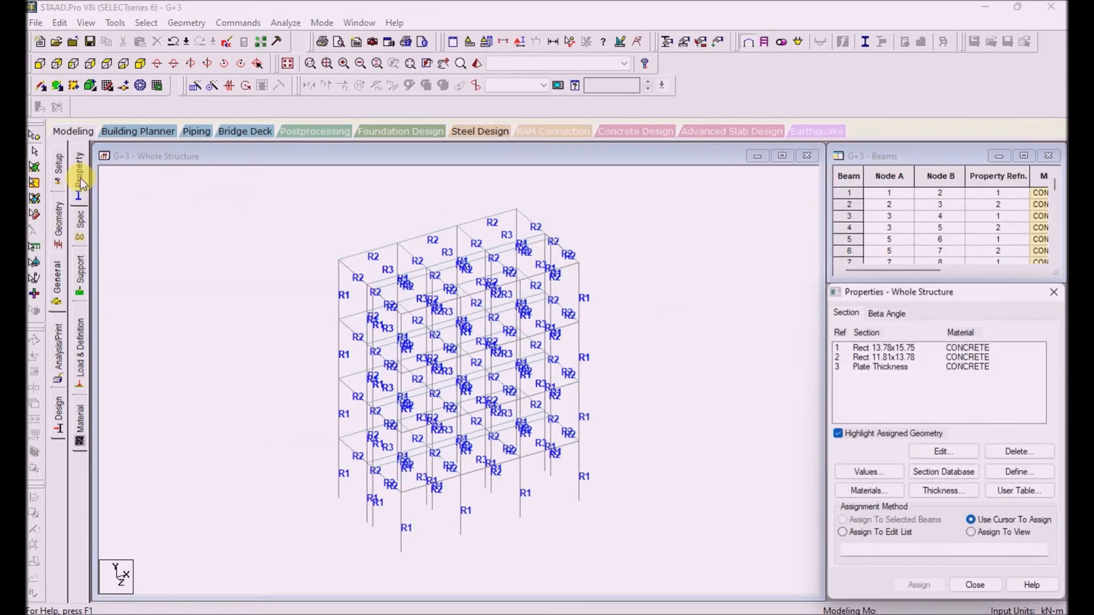
- Create a fixed support definition for the column base nodes
left_click(82, 291)
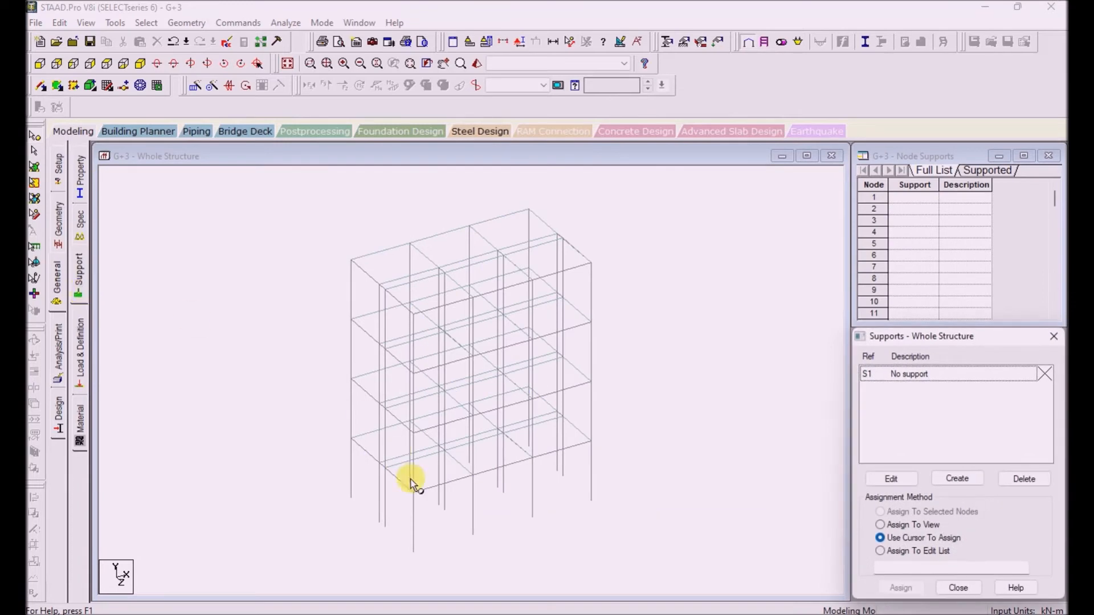
left_click(425, 507)
left_click(39, 64)
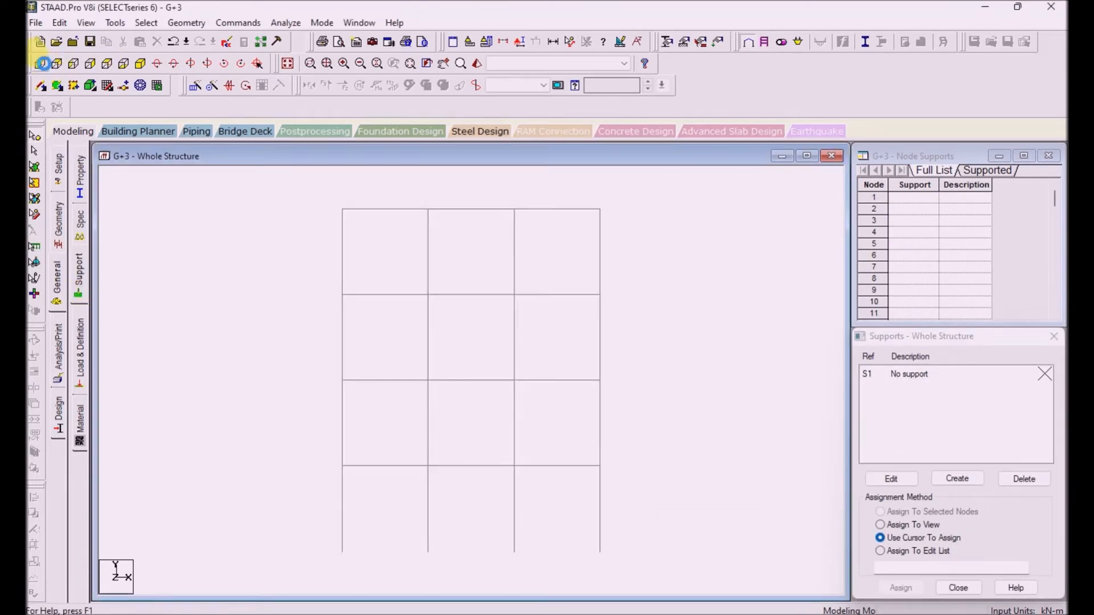
left_click_drag(298, 520, 704, 593)
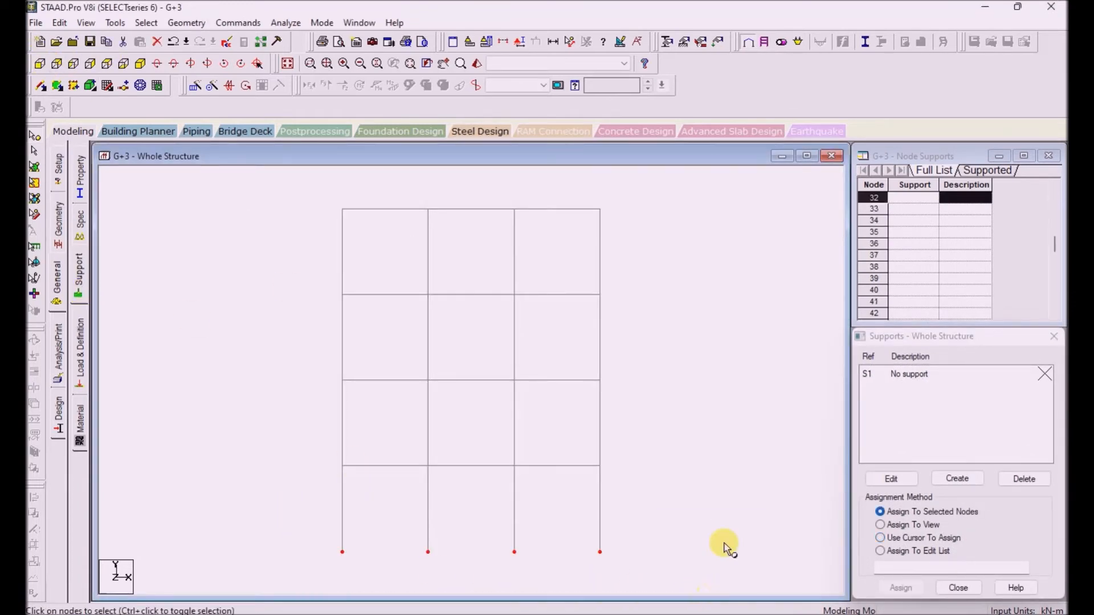
left_click(960, 479)
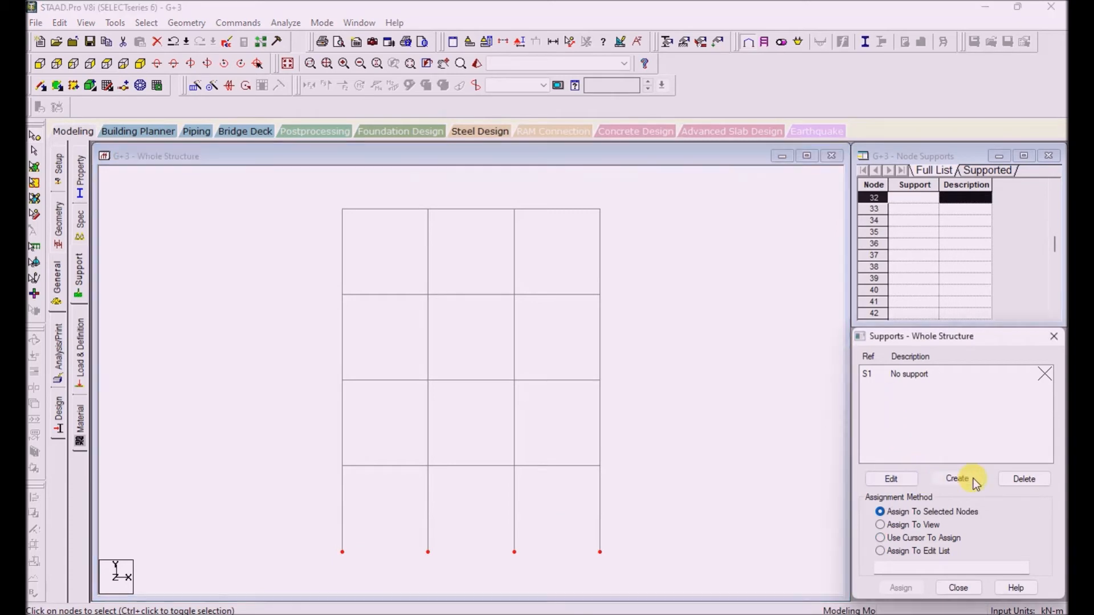
left_click(981, 602)
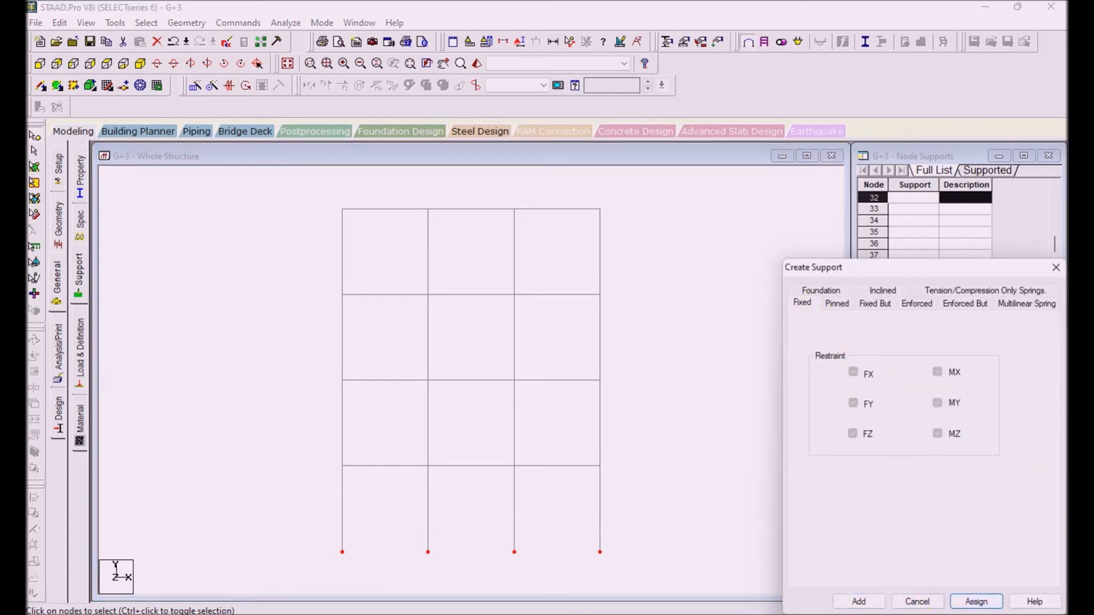
left_click(877, 605)
- Assign the fixed support to all base nodes of the ground-floor columns, selected in the front view
left_click(906, 389)
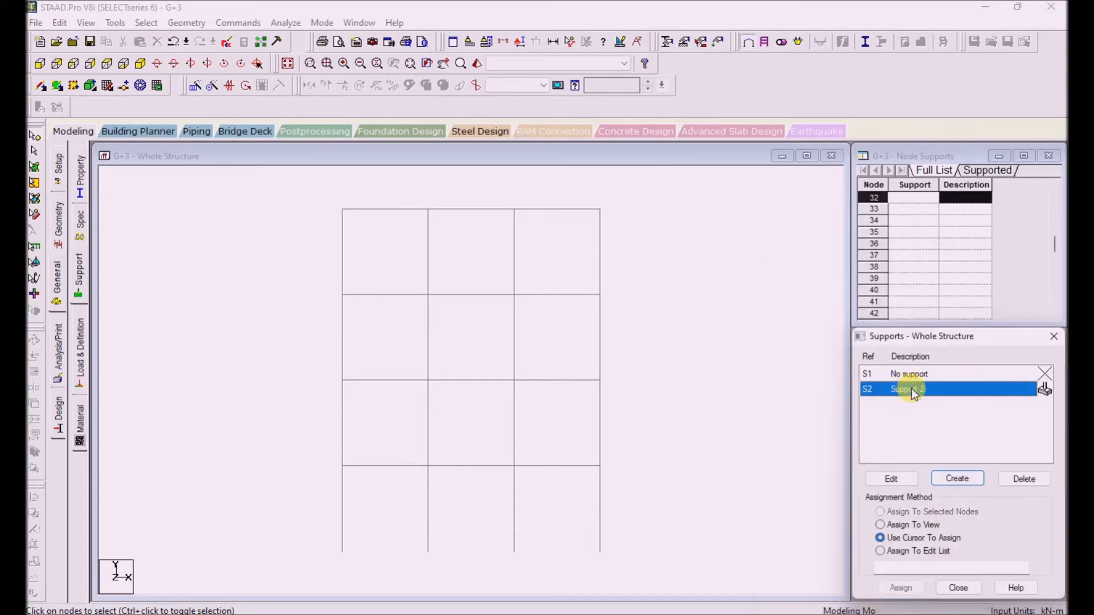
left_click_drag(289, 504, 694, 583)
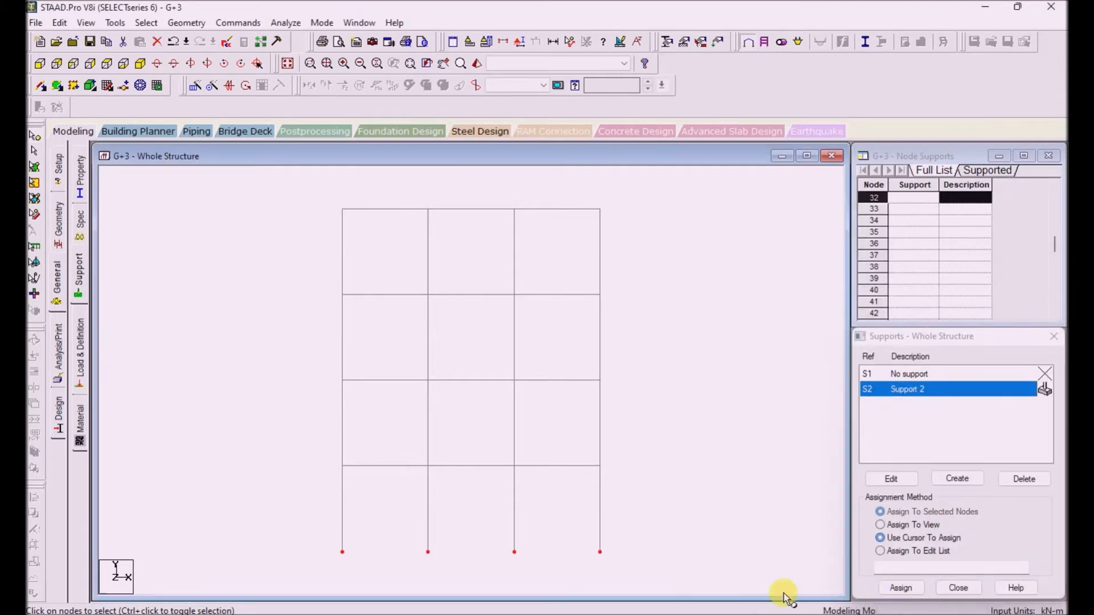
left_click(901, 588)
left_click(966, 502)
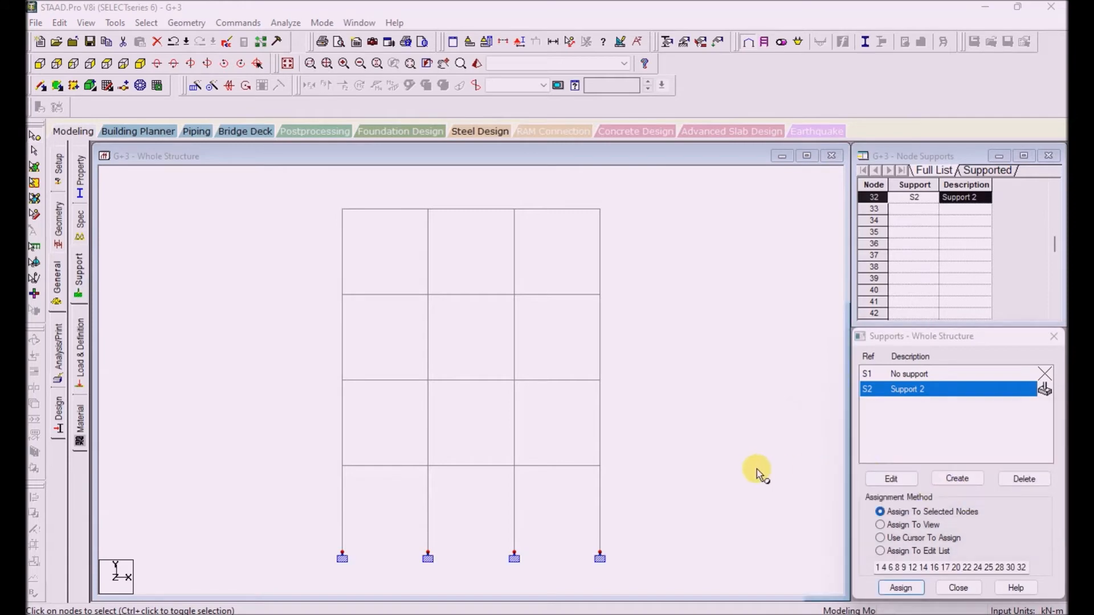
left_click(140, 64)
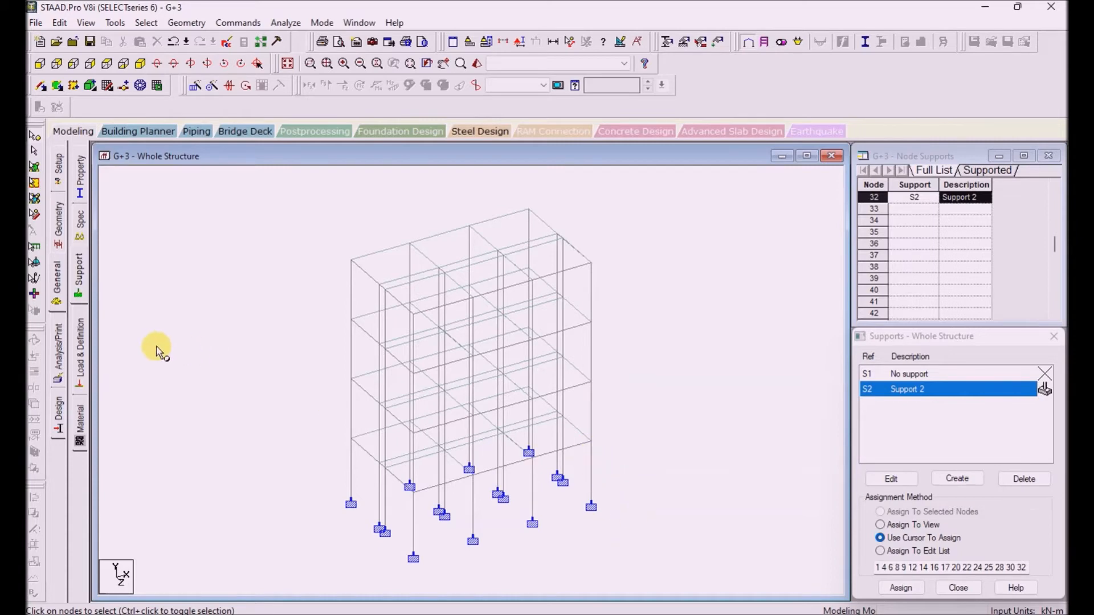
- Add primary load case 1 with loading type Dead and the title "Dead Load"
left_click(79, 349)
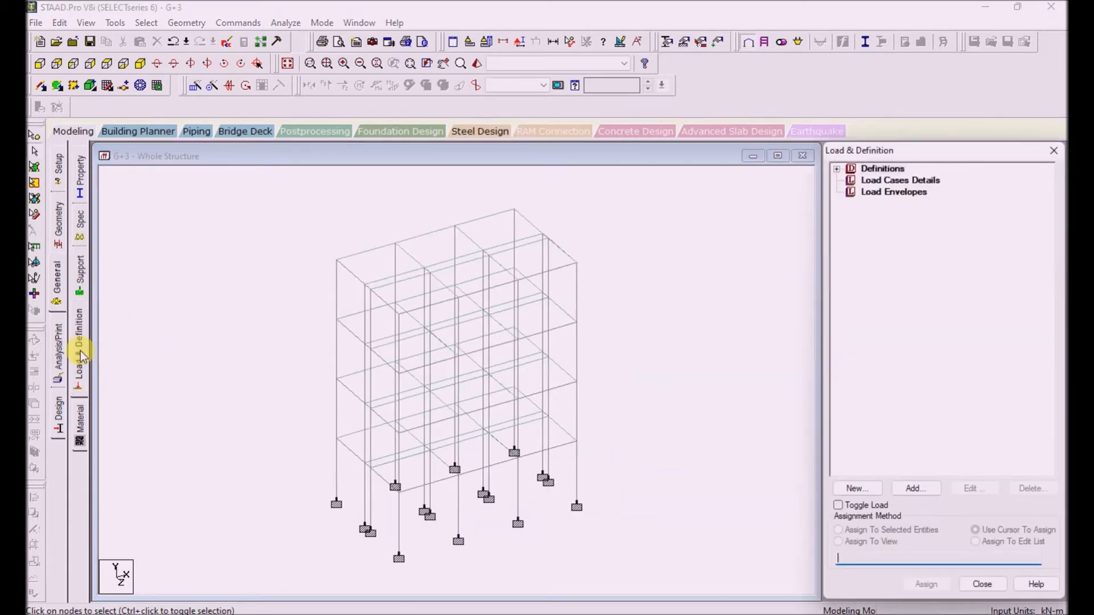
left_click(845, 179)
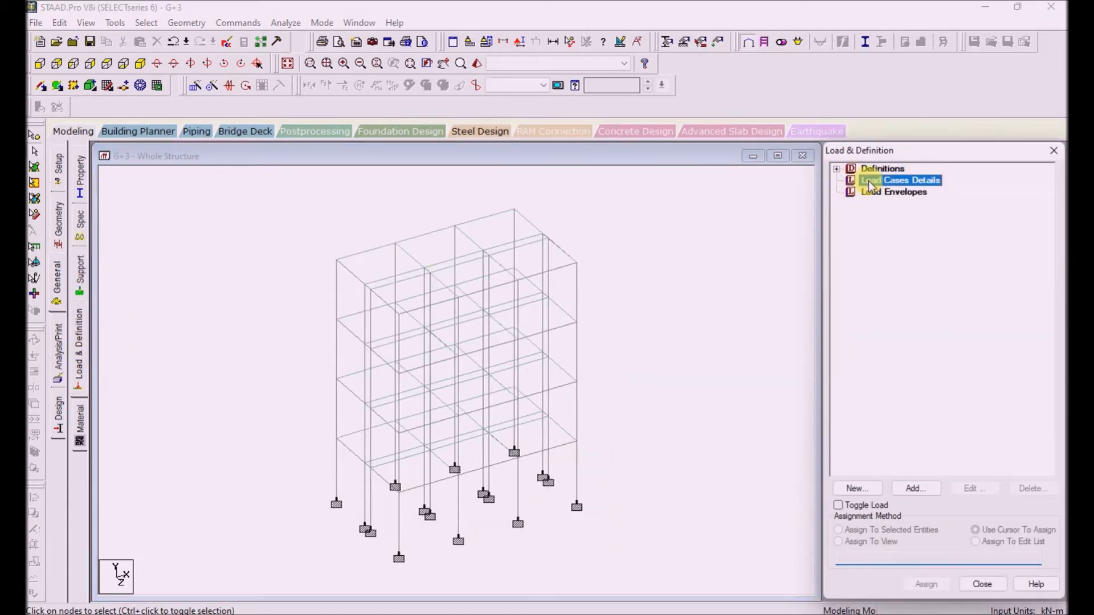
left_click(835, 170)
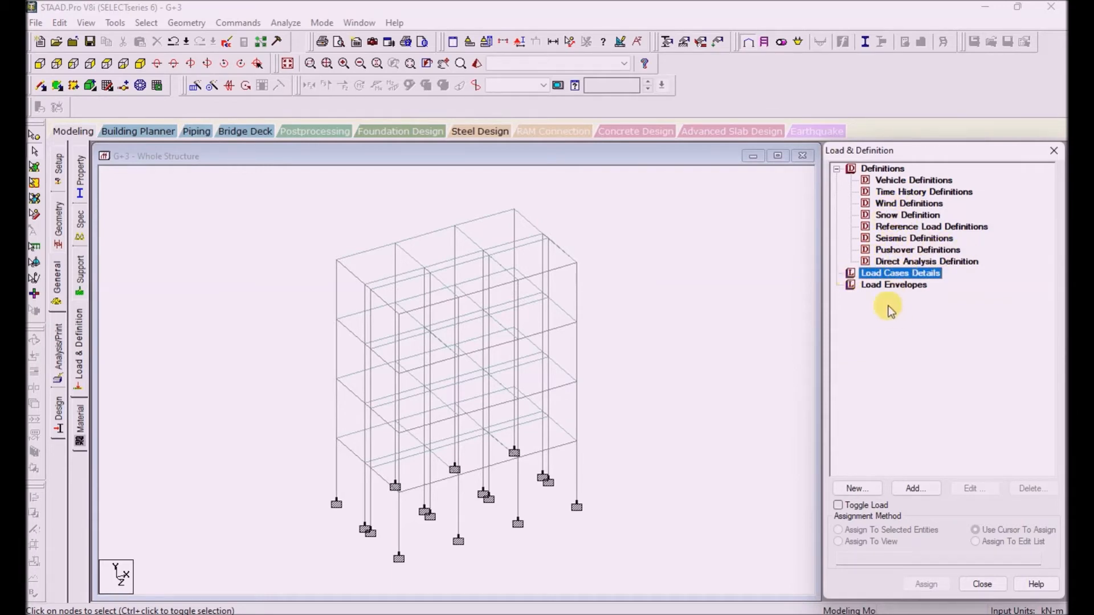
left_click(915, 488)
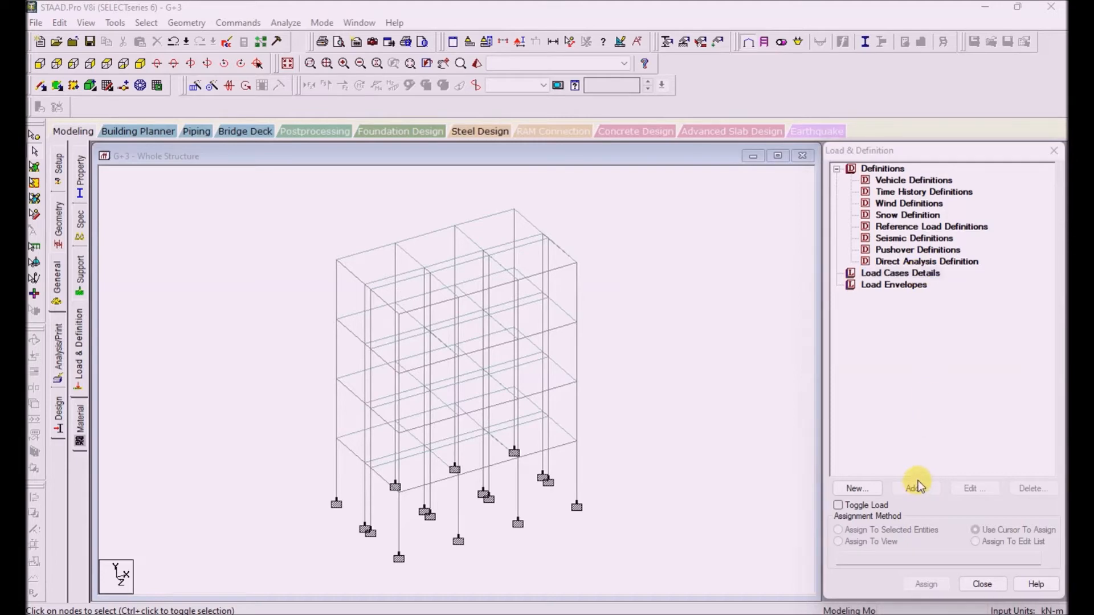
left_click(569, 230)
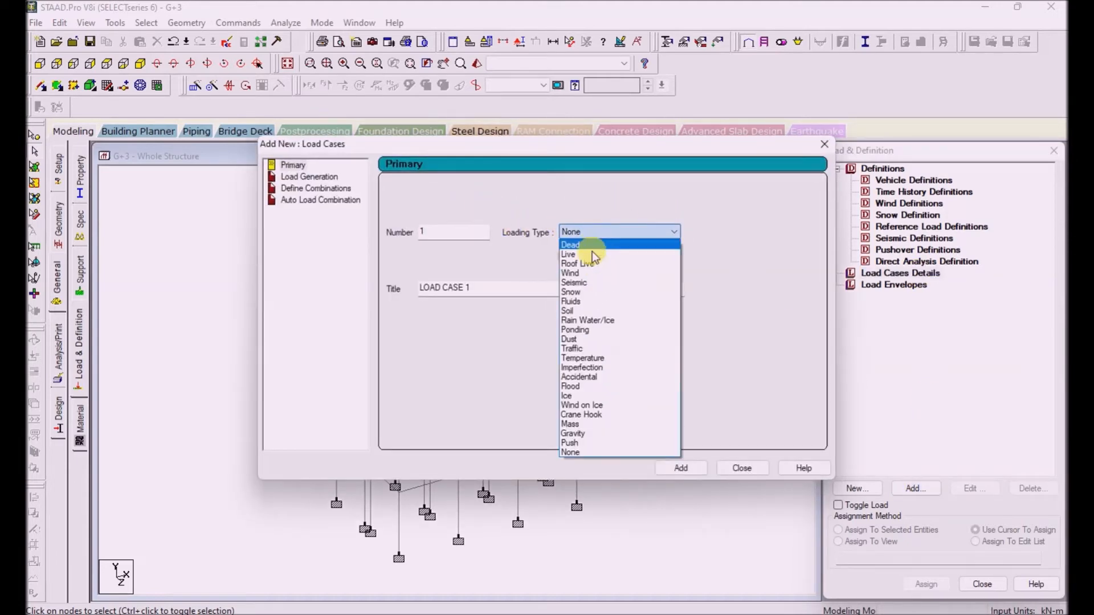
left_click(587, 245)
left_click_drag(530, 283, 342, 276)
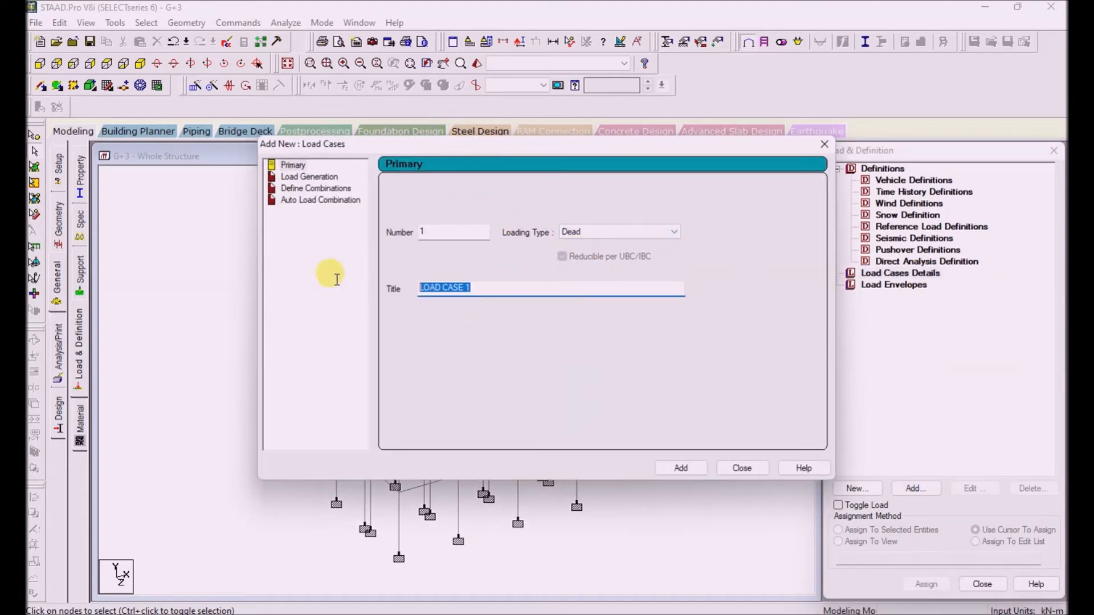
type("Dead Loa")
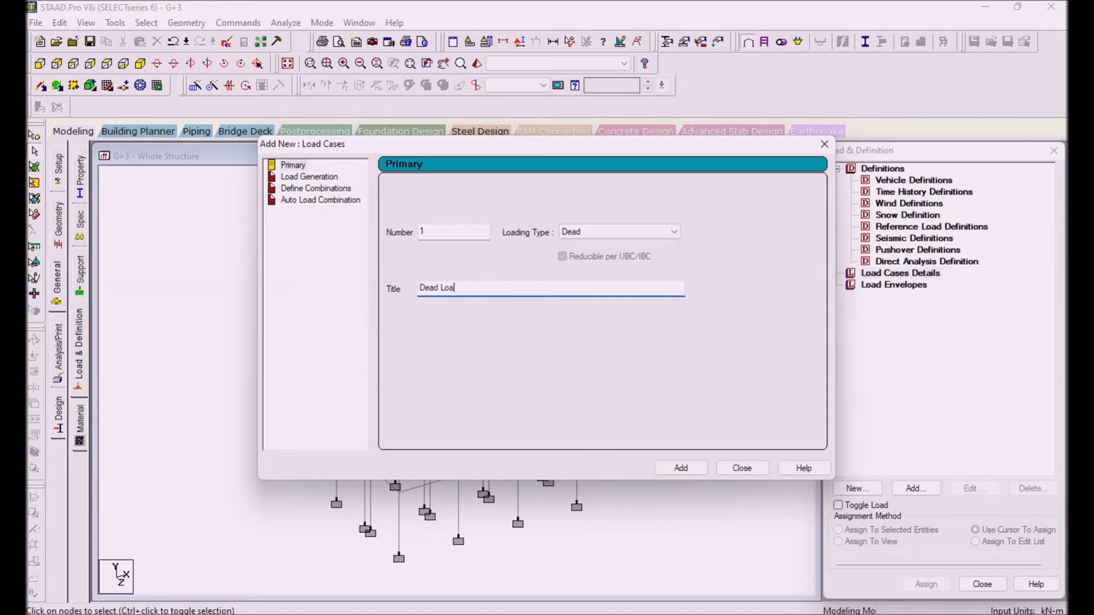
type("d")
left_click(696, 470)
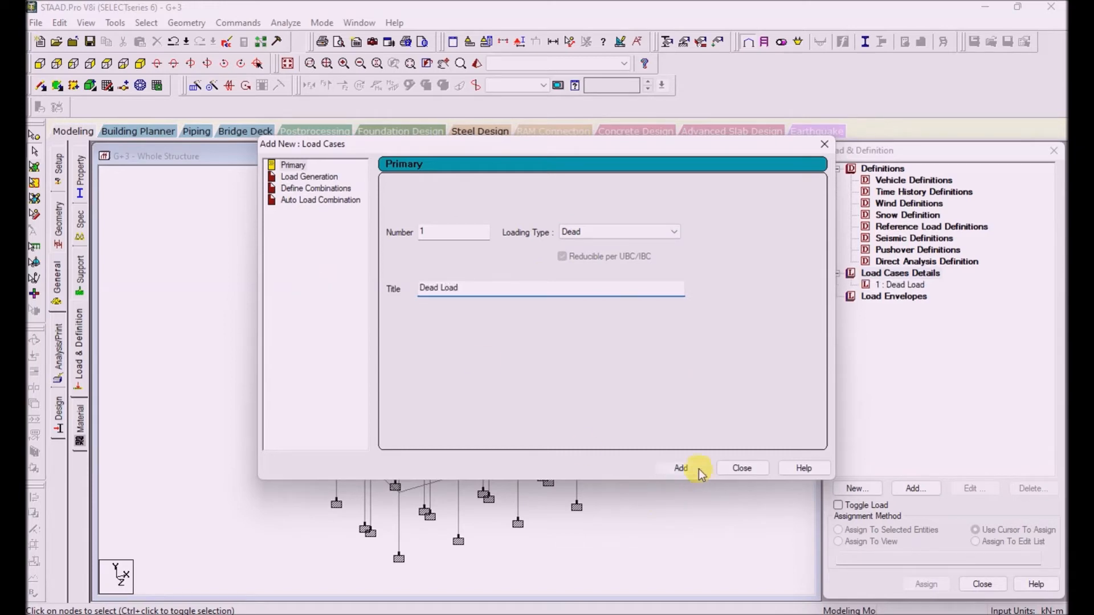
- Add primary load case 2 with loading type Live and the title "Live Load"
left_click(575, 235)
scroll(575, 245, "up", 5)
left_click(569, 251)
left_click_drag(496, 285, 413, 286)
type("Liv")
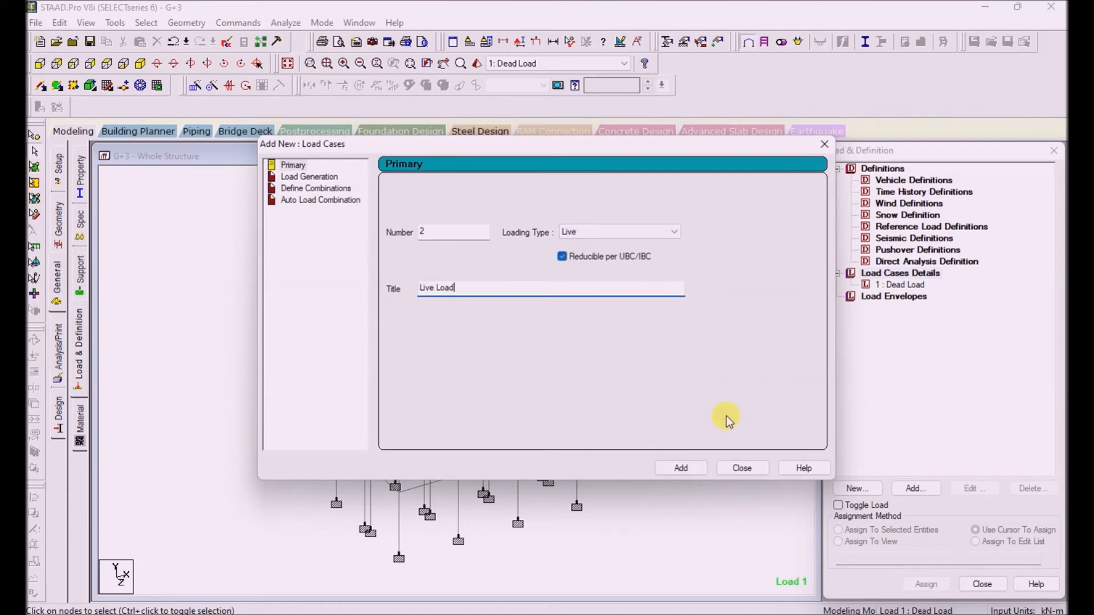
left_click(681, 468)
left_click(741, 468)
left_click(912, 284)
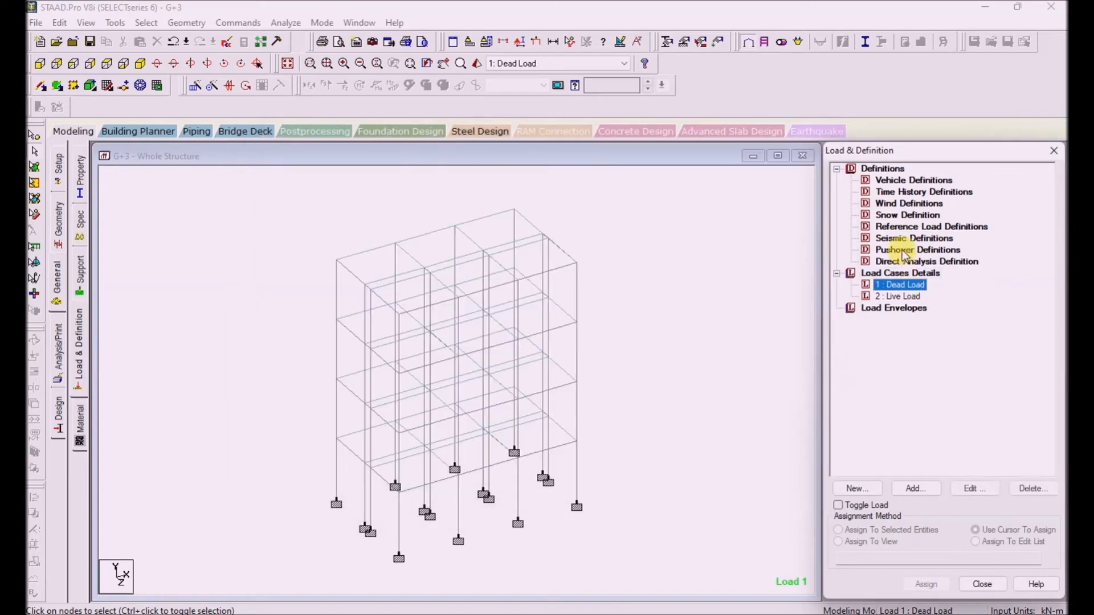
left_click(853, 488)
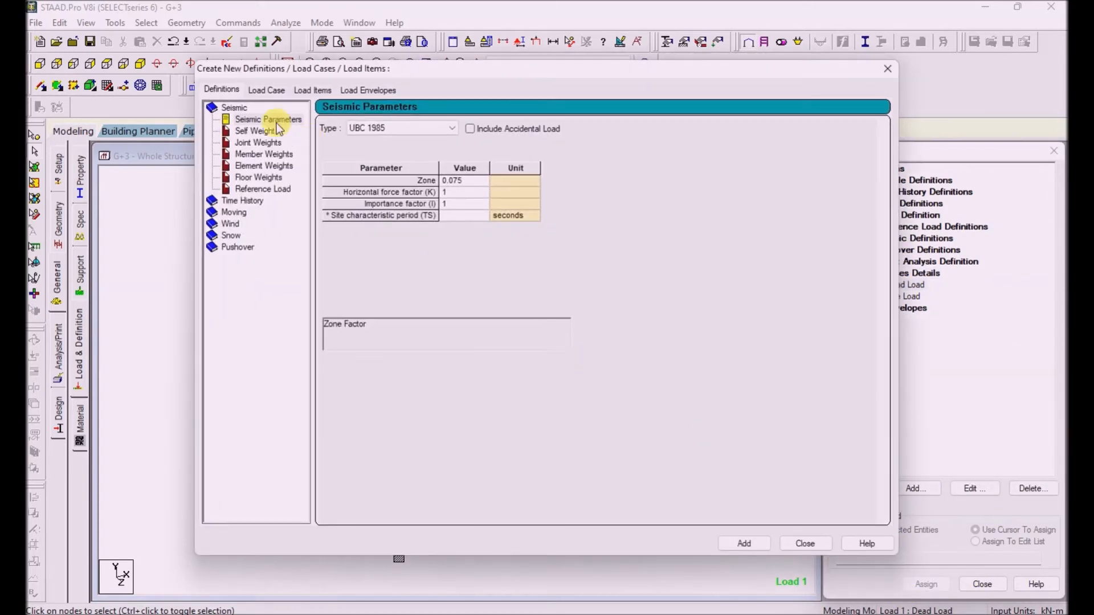
left_click(887, 69)
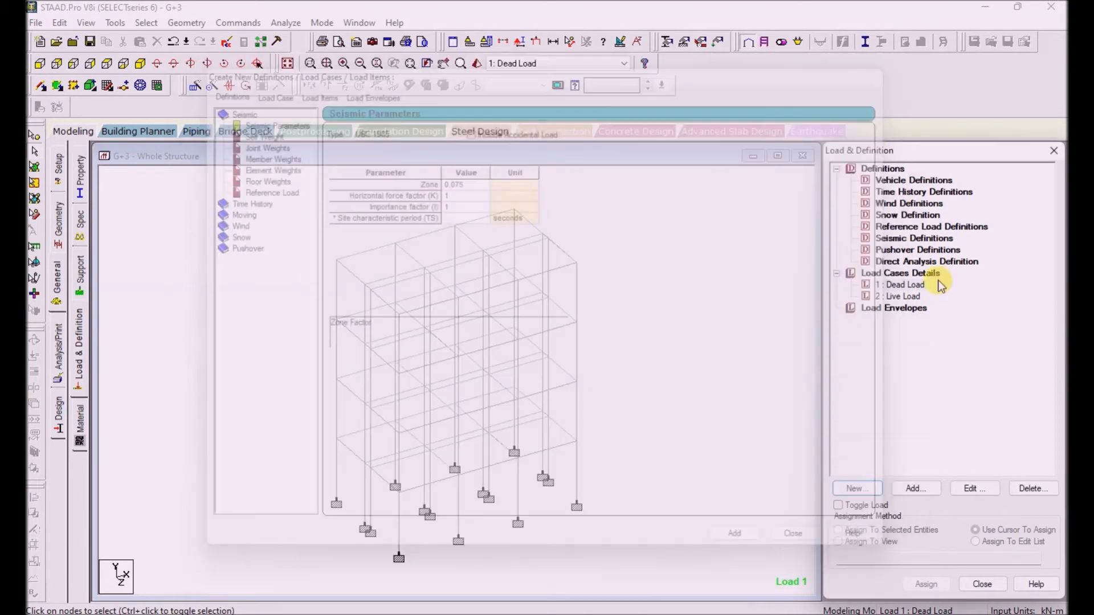
- Add a selfweight load in the Y direction with factor -1 to the Dead Load case
left_click(905, 285)
left_click(914, 489)
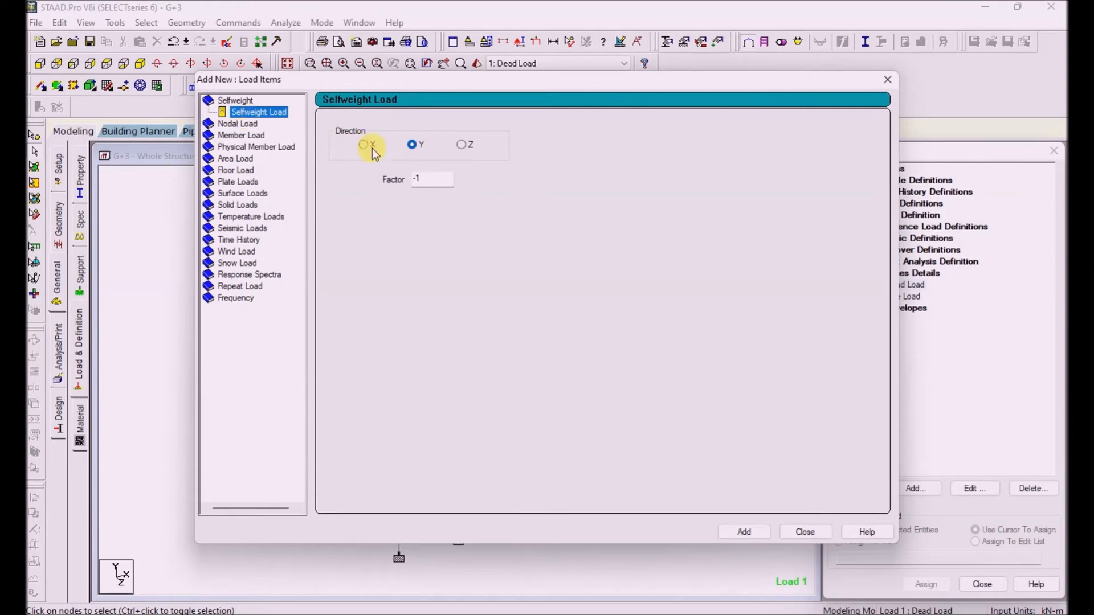
left_click(743, 531)
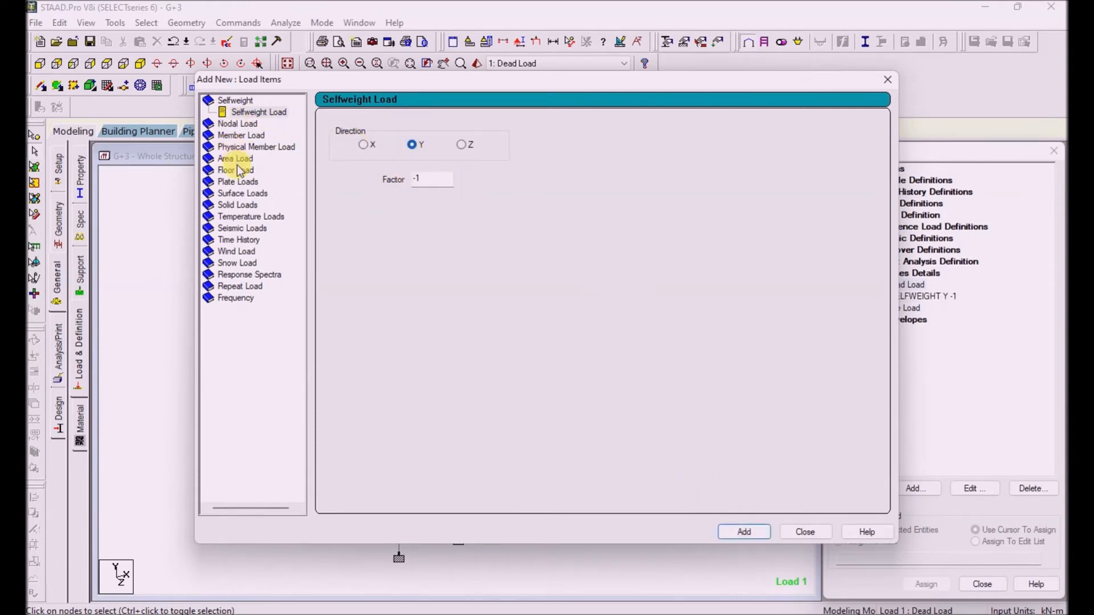
left_click(814, 527)
- Add a full-plate pressure load of -30 kN/m2 in the local Z direction to the Live Load case
left_click(905, 309)
left_click(917, 490)
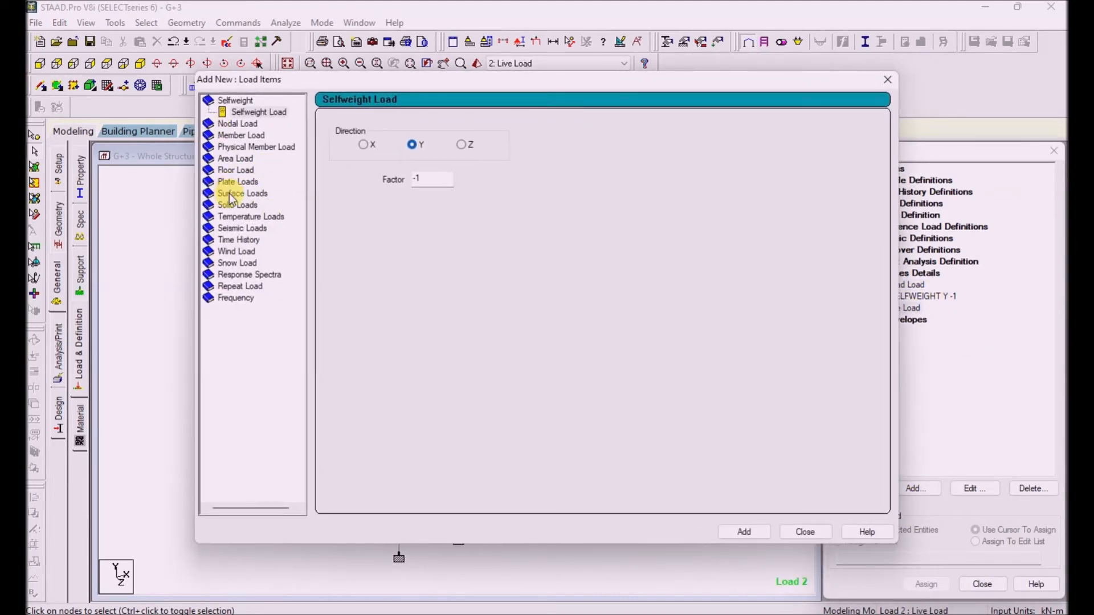
left_click(235, 182)
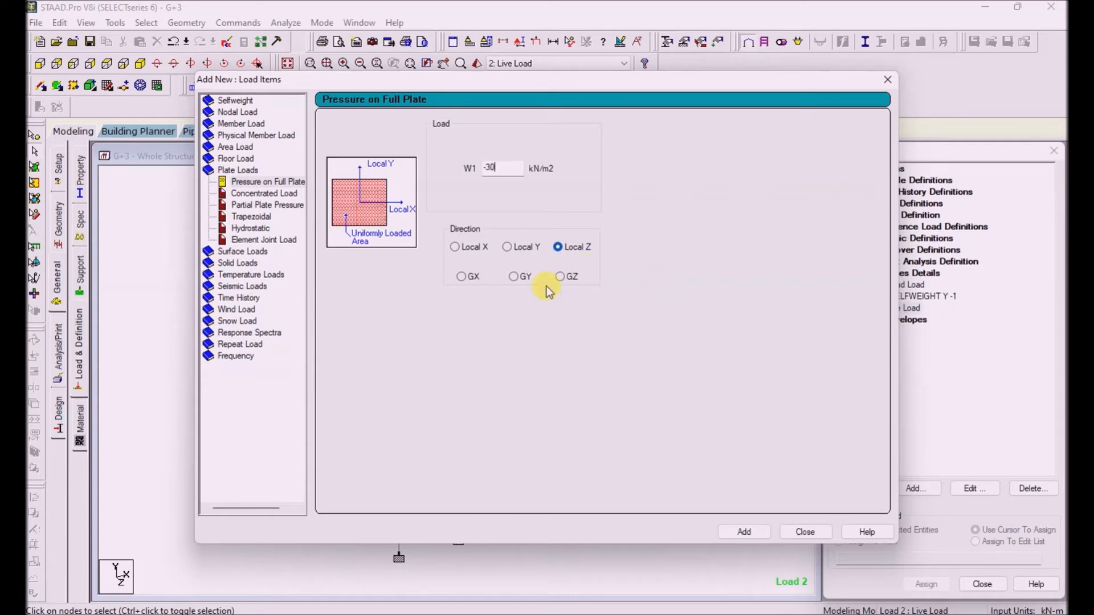
left_click(756, 533)
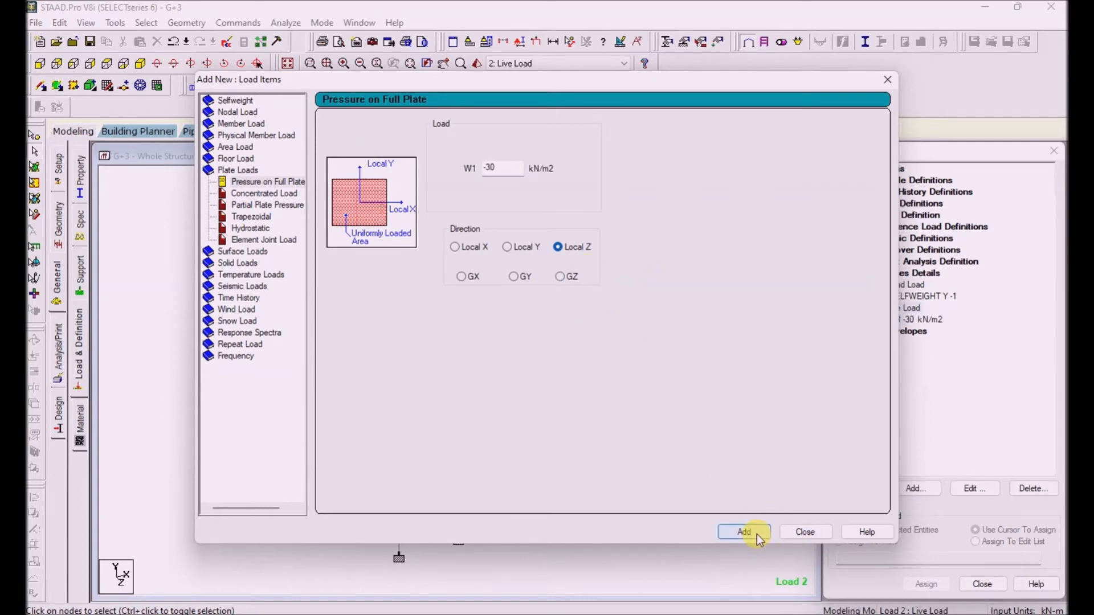
left_click(801, 532)
- Assign the SELFWEIGHT Y -1 load of the Dead Load case to the whole structure in view
left_click(920, 296)
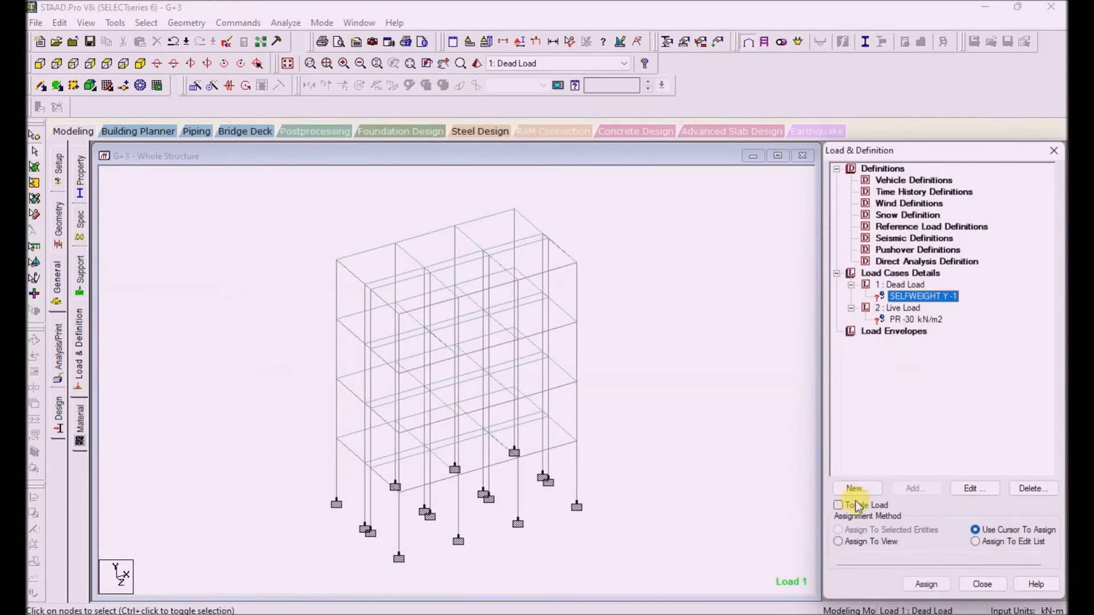
left_click(882, 541)
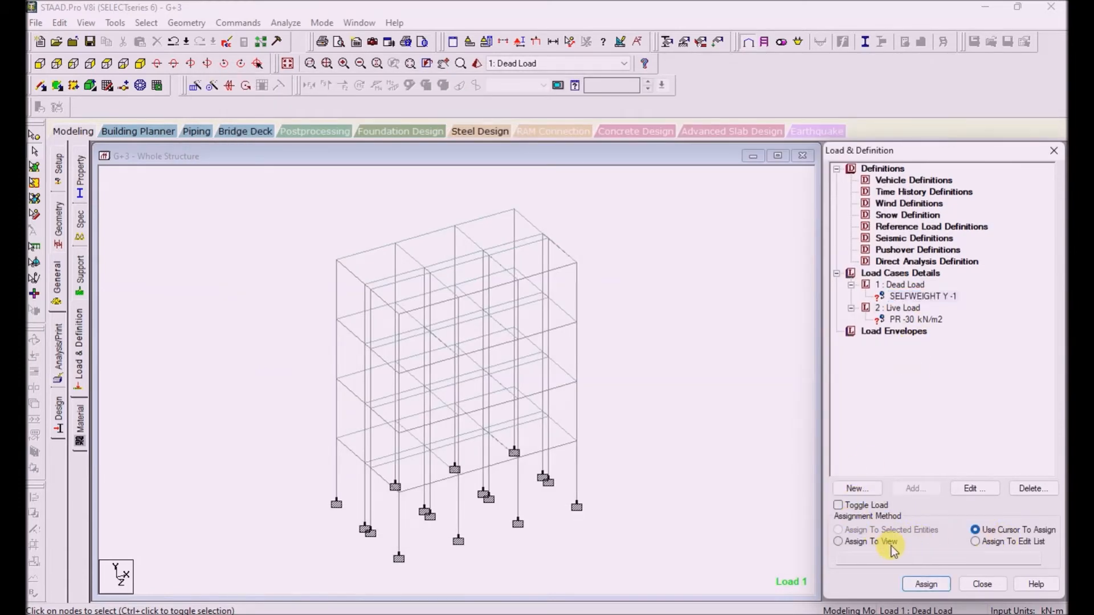
left_click(926, 584)
left_click(972, 408)
- Assign the -30 kN/m2 pressure load of the Live Load case to the selected plates and clear the selection
left_click(915, 319)
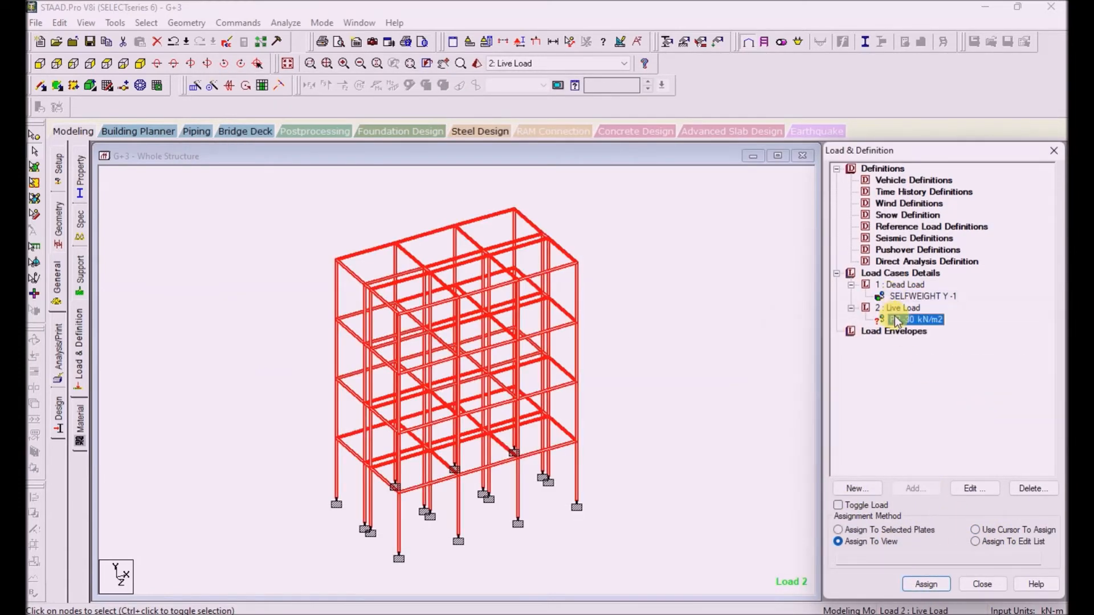
left_click(888, 530)
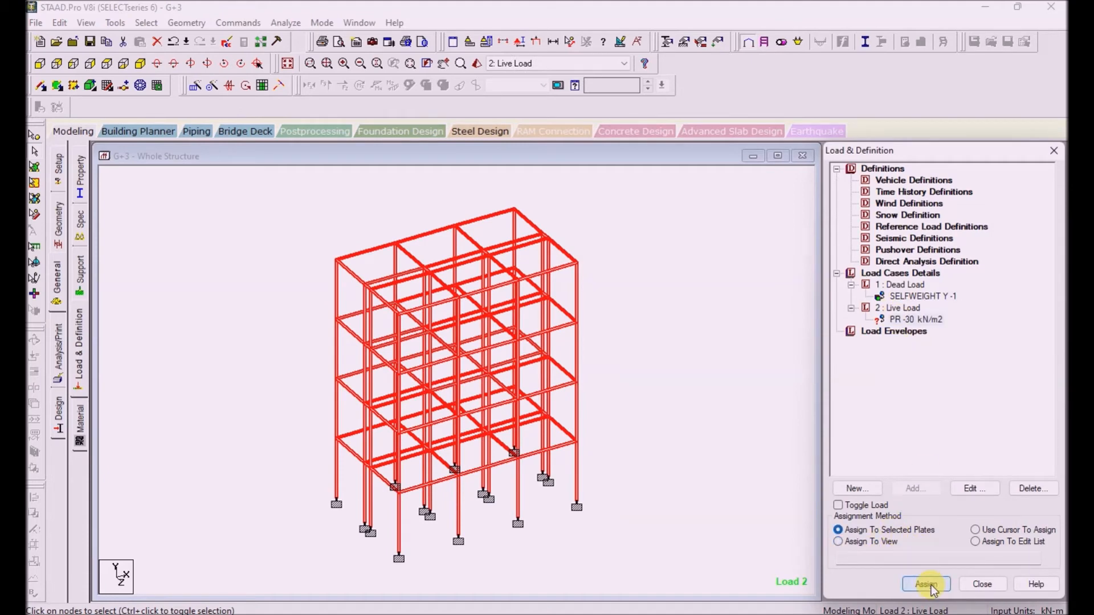
left_click(928, 584)
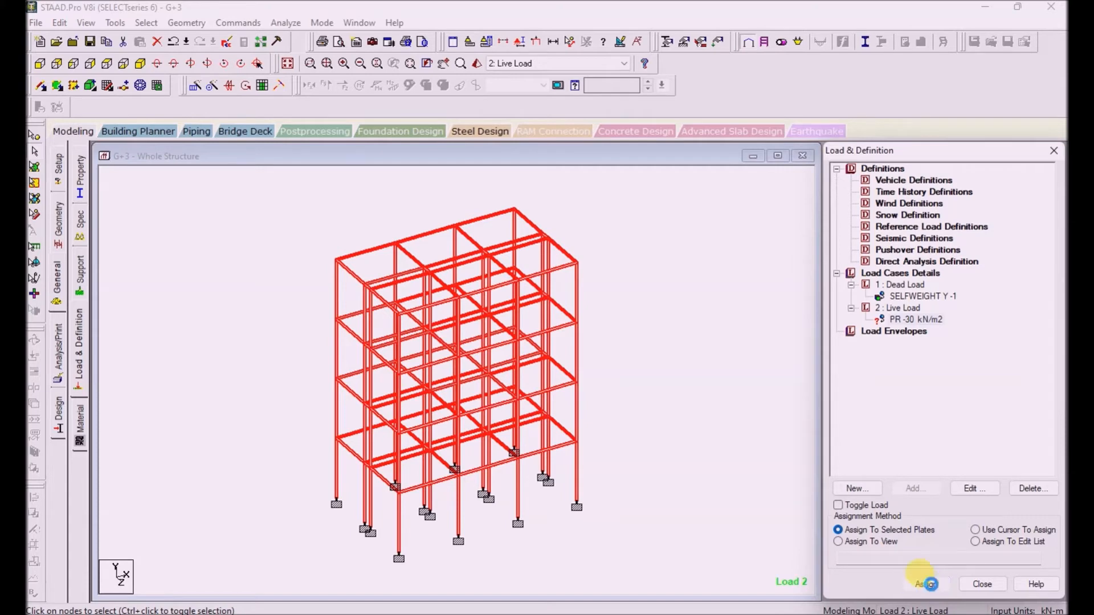
left_click(969, 415)
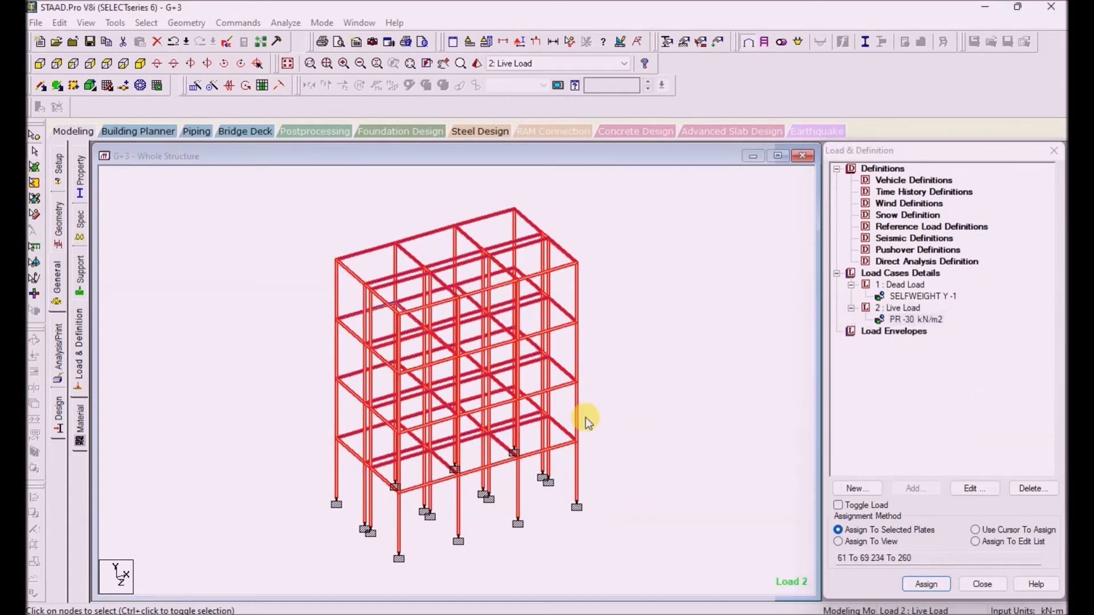
left_click(586, 420)
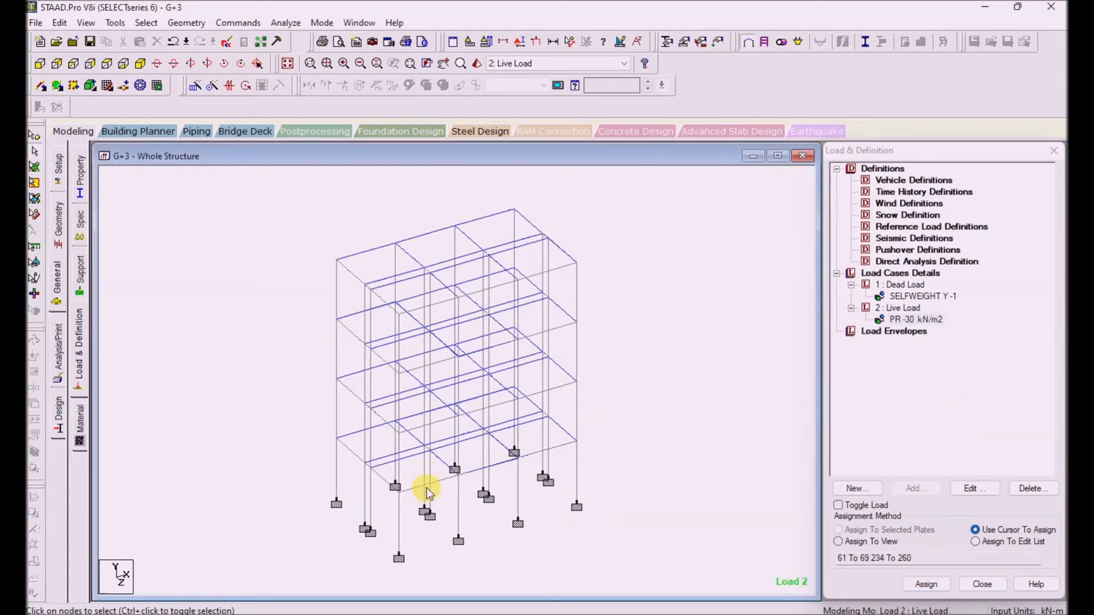
- Inspect the plates in the model, then assign the -30 kN/m2 live pressure load to the entire view
scroll(467, 461, "up", 5)
scroll(468, 460, "up", 3)
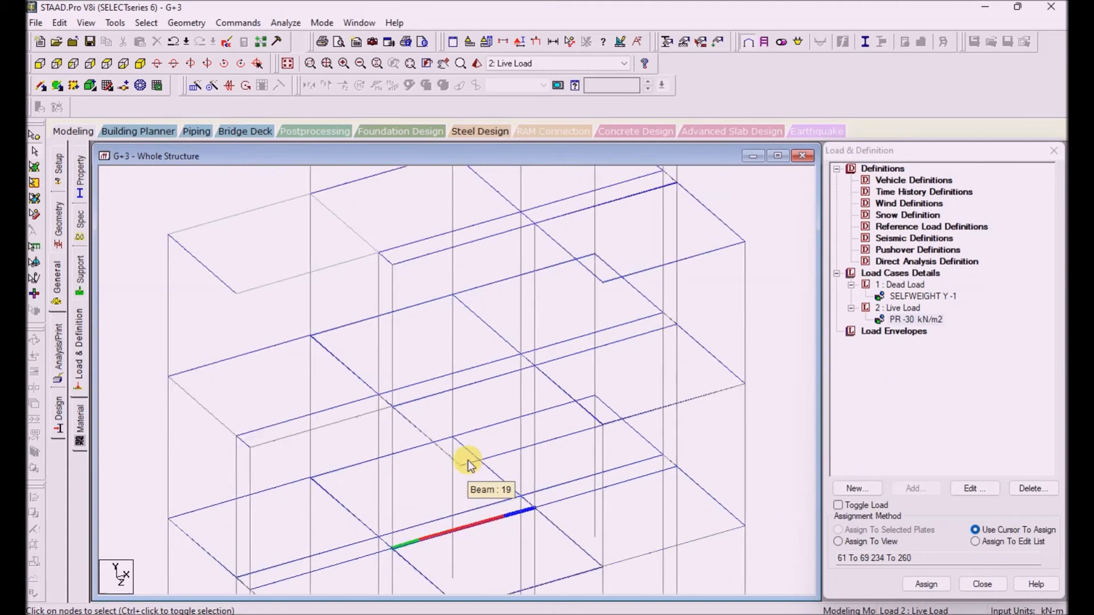
scroll(467, 462, "up", 2)
scroll(468, 462, "down", 8)
scroll(469, 464, "down", 3)
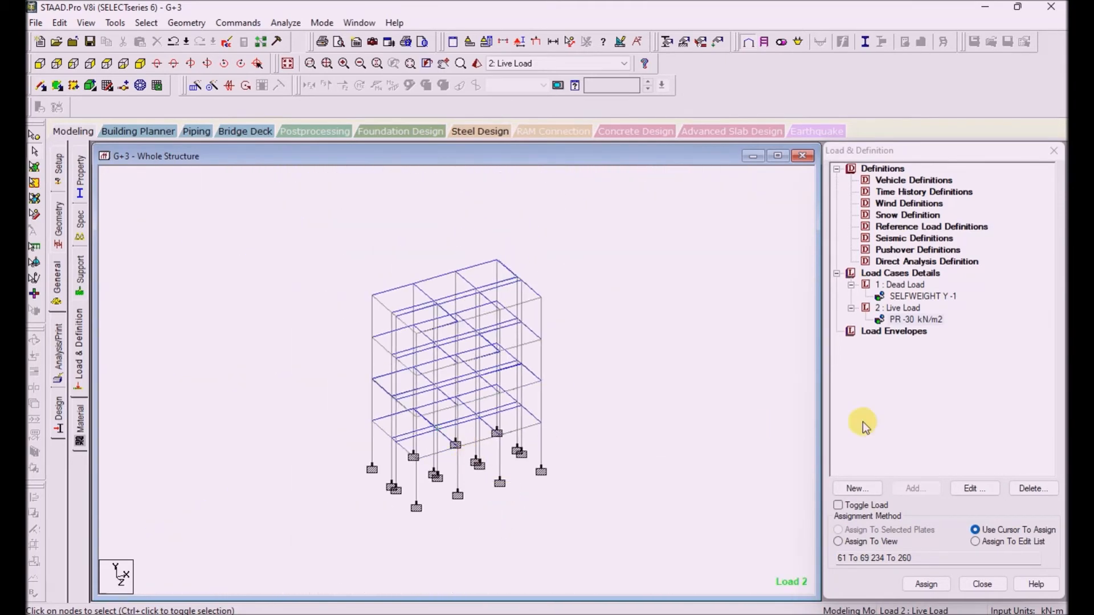
left_click(926, 434)
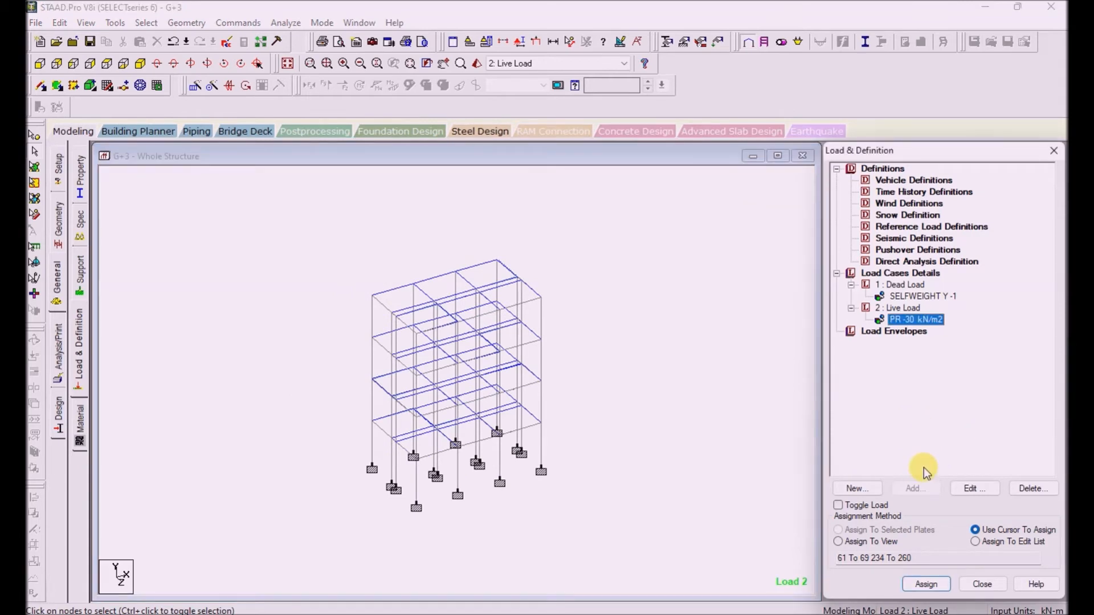
left_click(873, 542)
left_click(932, 583)
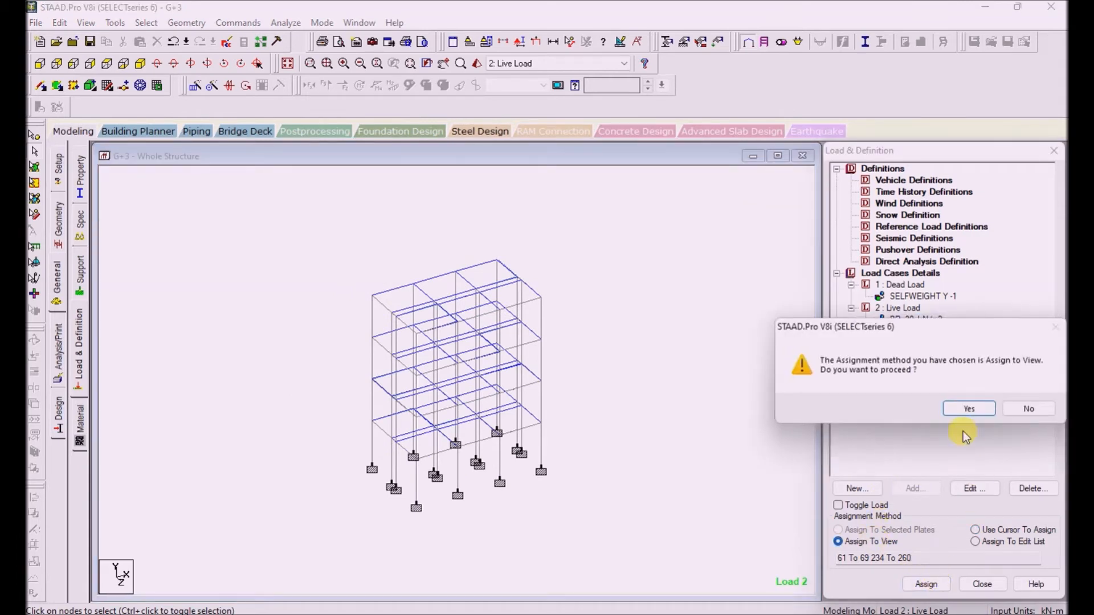
left_click(969, 409)
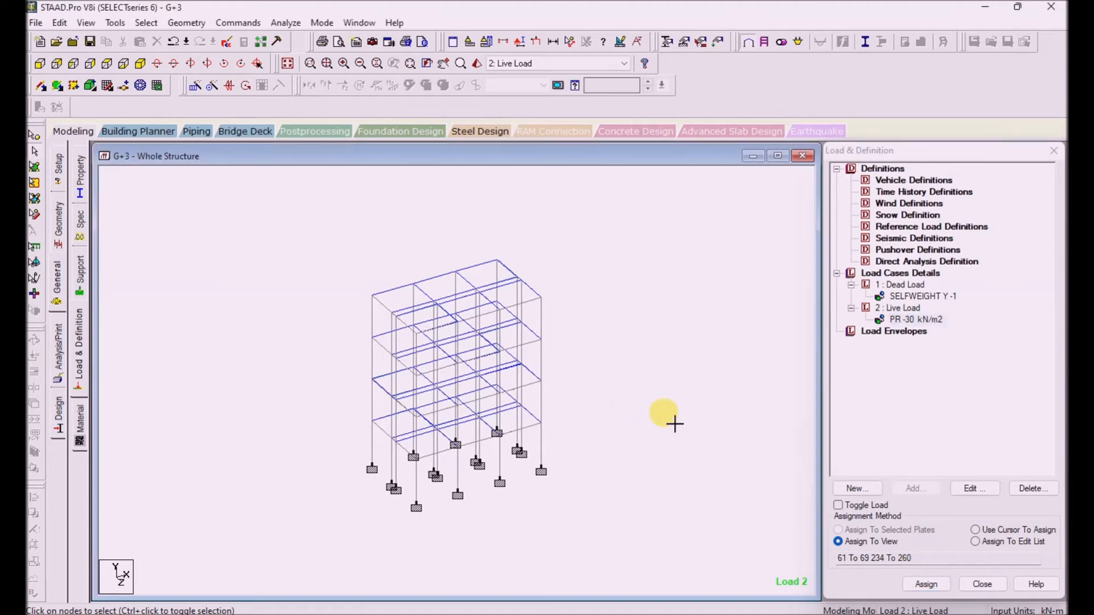
- Generate automatic load combinations using the Indian Code and the Genral_Structures category, accepting the file save
left_click(898, 273)
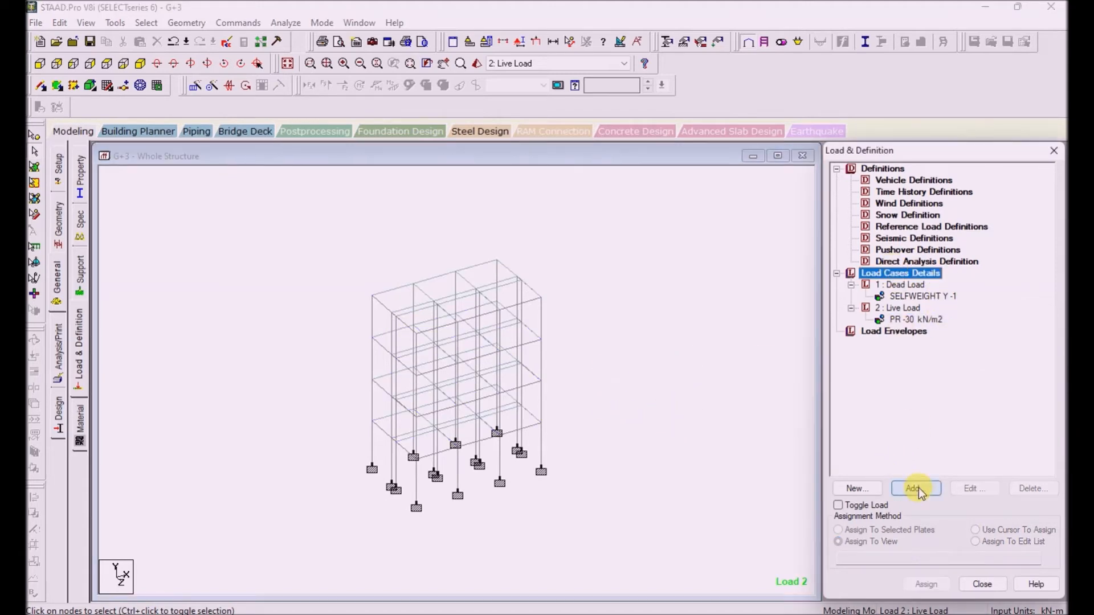
left_click(916, 489)
left_click(320, 200)
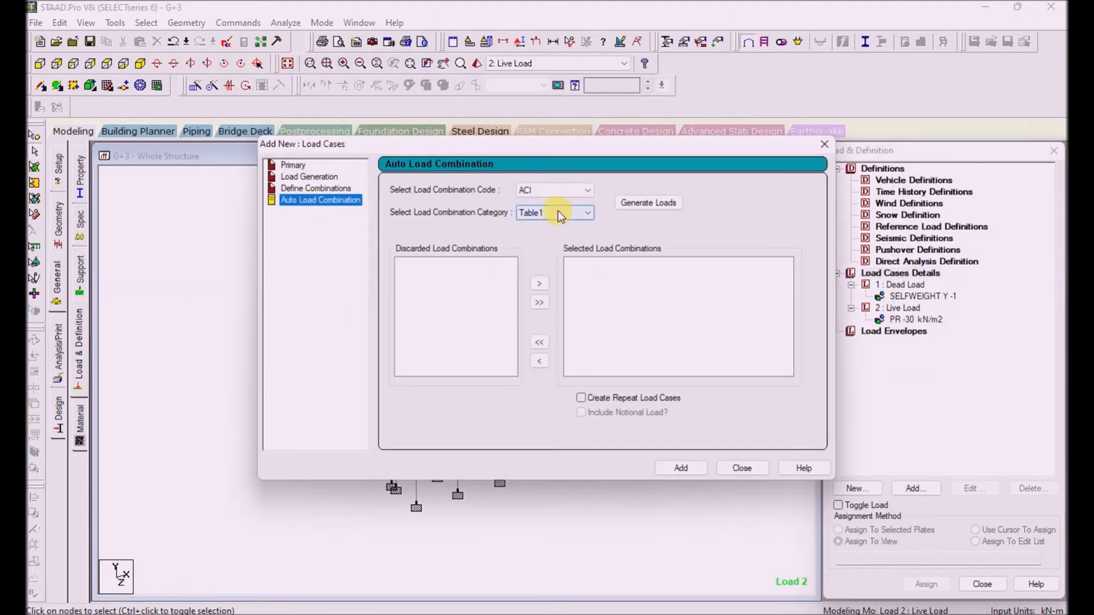
left_click(569, 190)
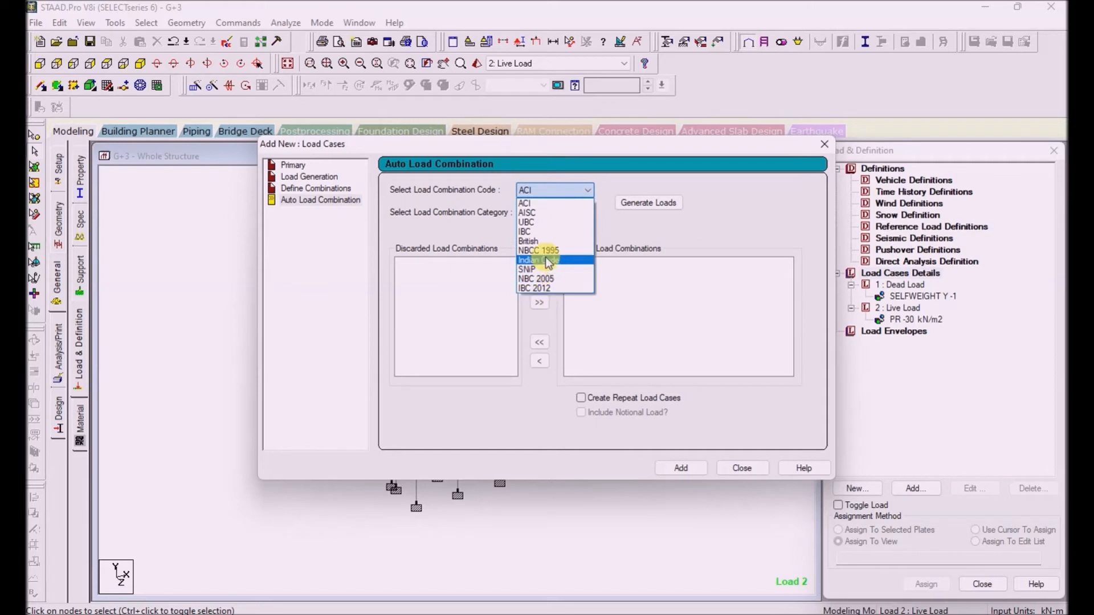
left_click(548, 261)
left_click(562, 213)
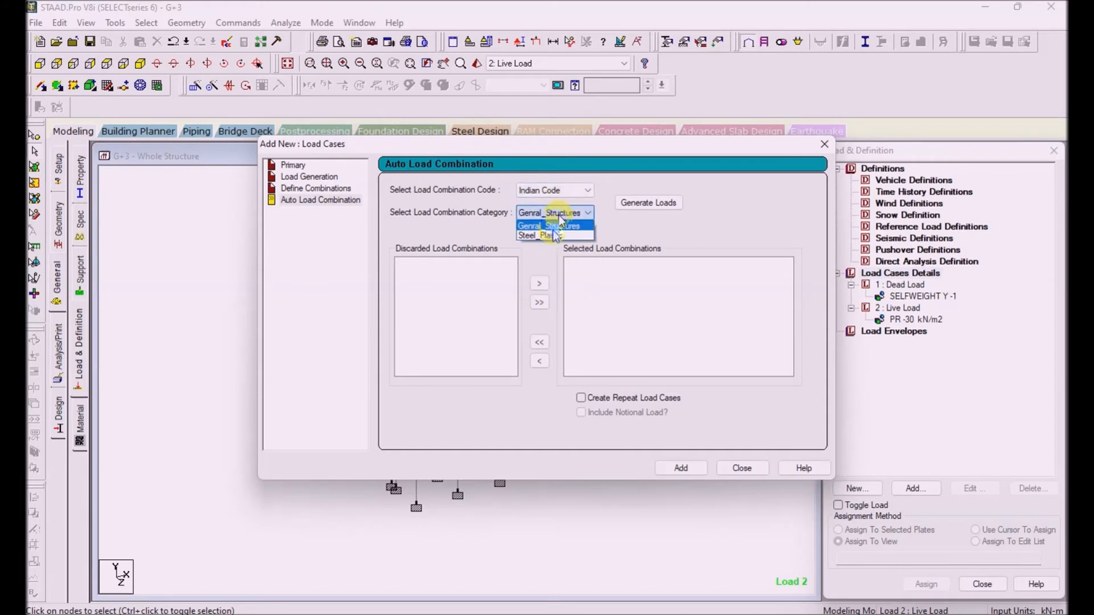
left_click(660, 204)
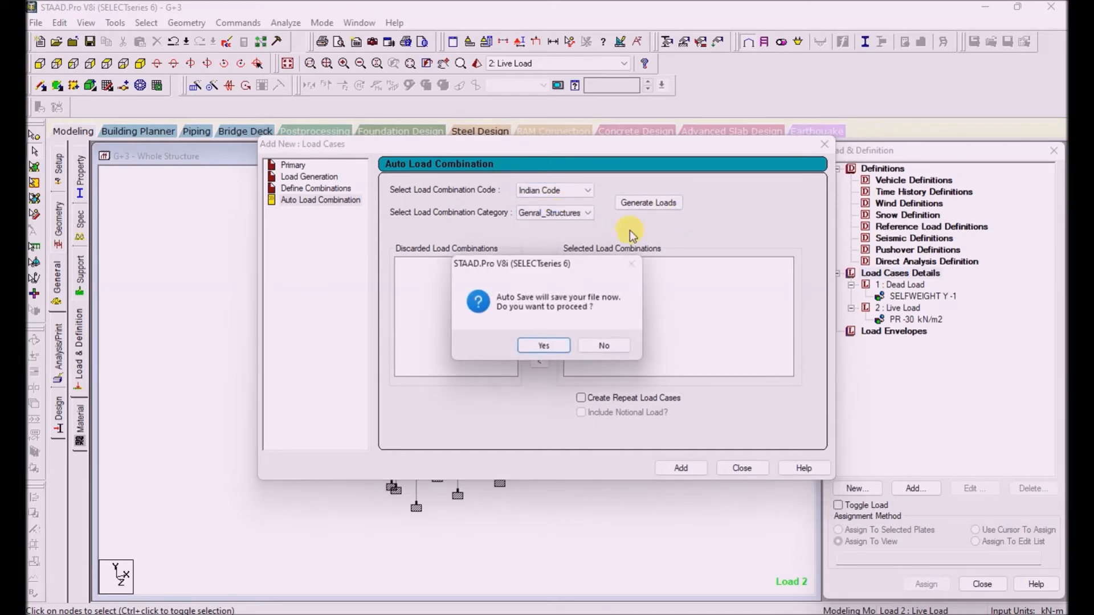
left_click(563, 346)
left_click(466, 335)
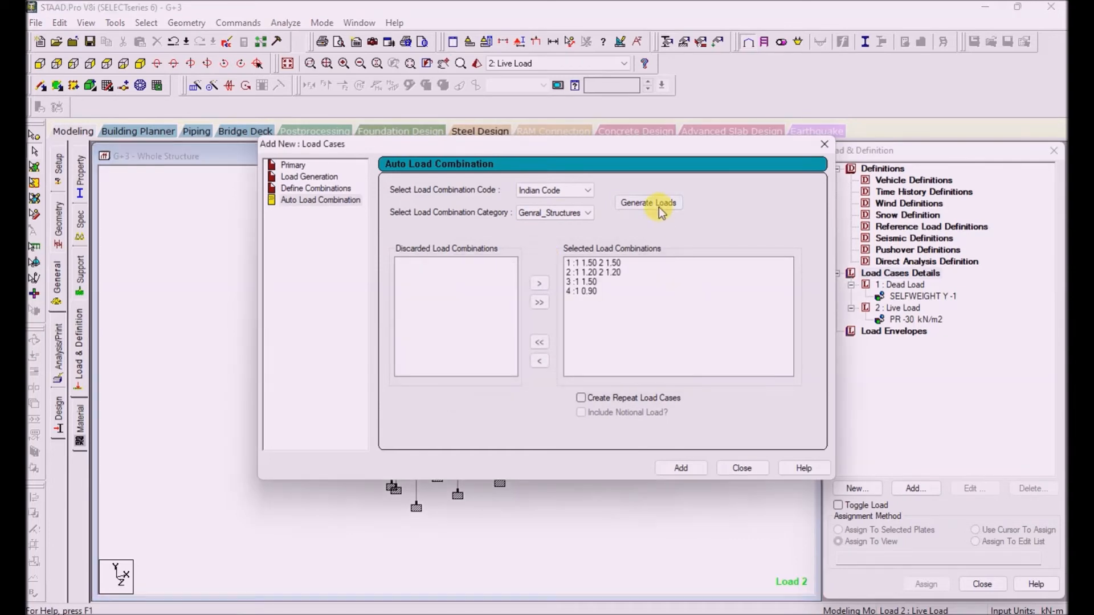
- Review the generated load combinations and add all of them to the load cases
left_click(615, 264)
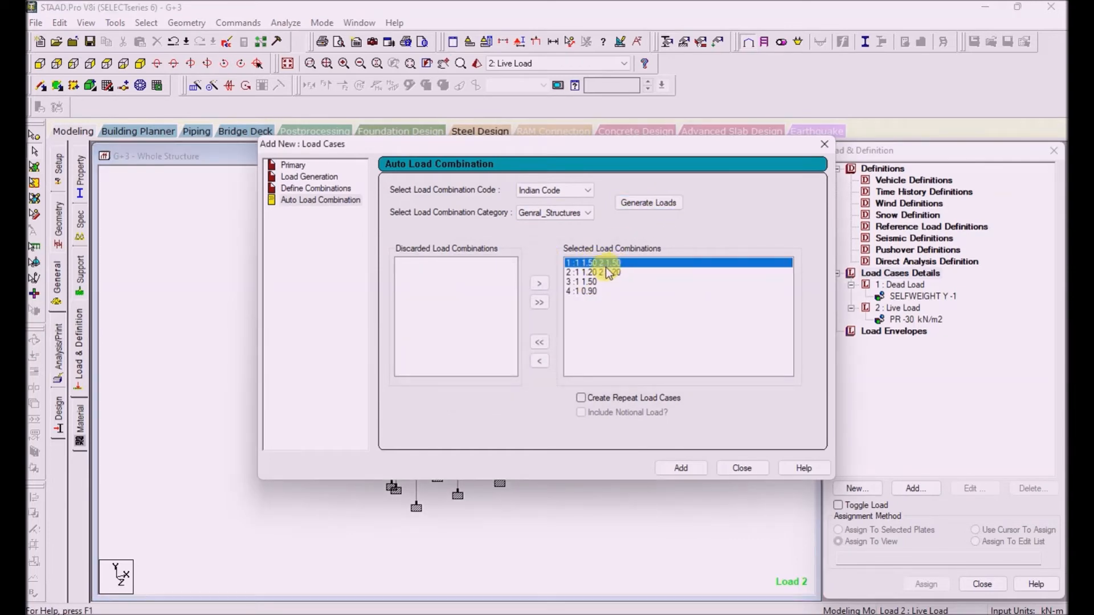
left_click(624, 273)
left_click(582, 282)
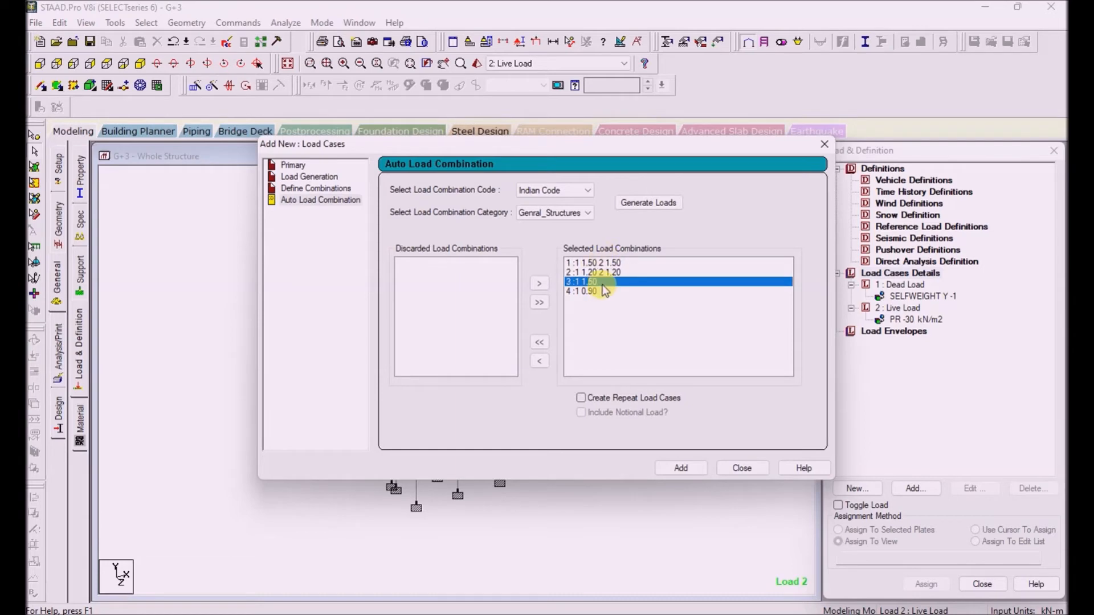
left_click(590, 291)
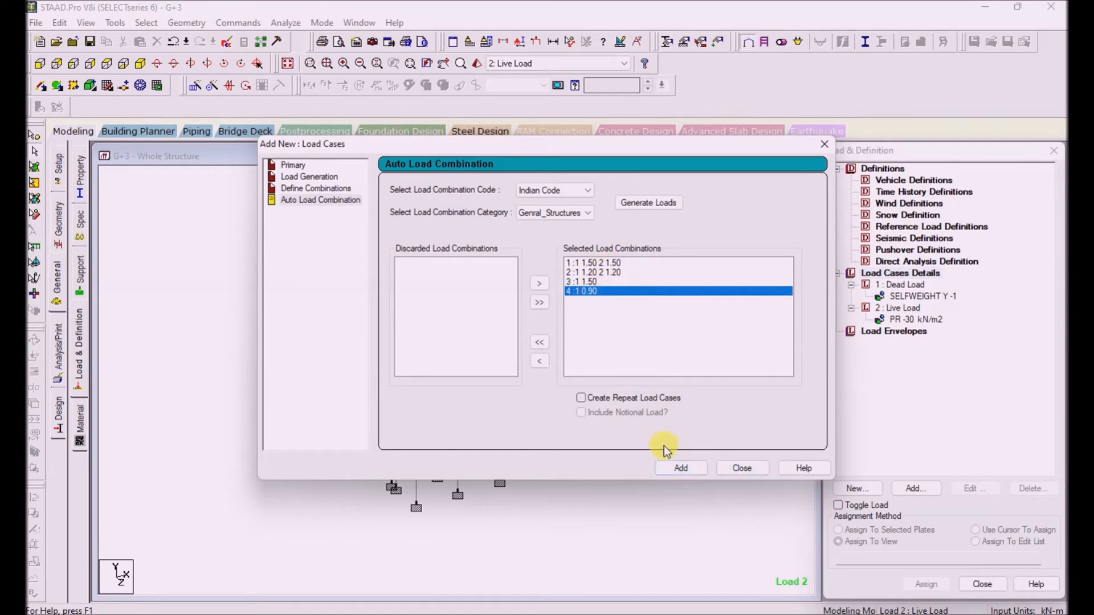
left_click(681, 468)
left_click(742, 468)
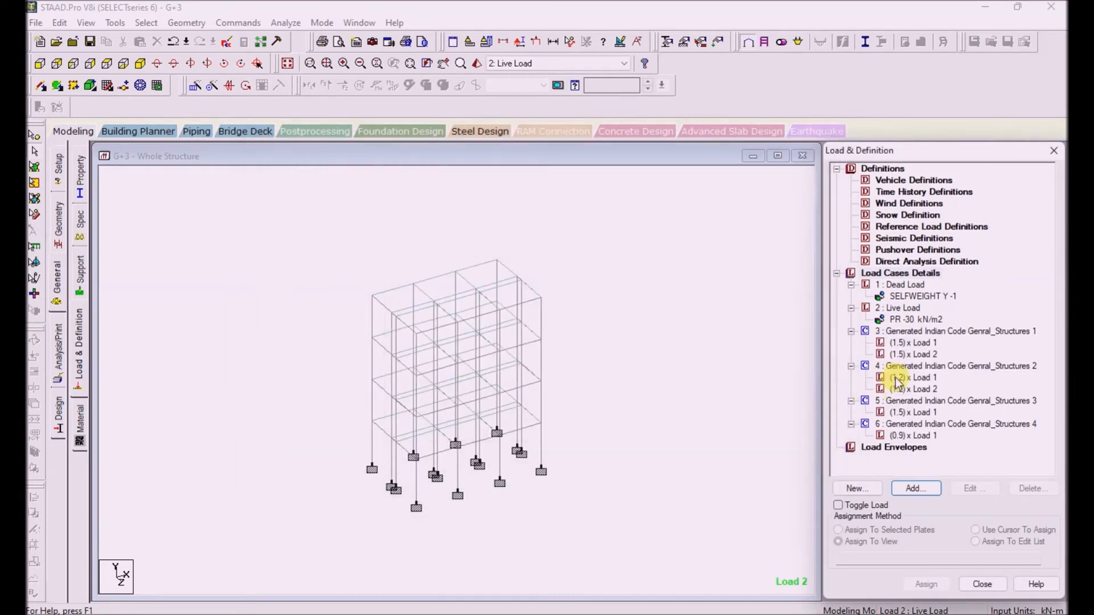
- Examine the load factors in the generated Indian Code load combinations 3 to 6
left_click(898, 332)
left_click(906, 343)
left_click(911, 366)
left_click(916, 389)
left_click(912, 400)
left_click(905, 435)
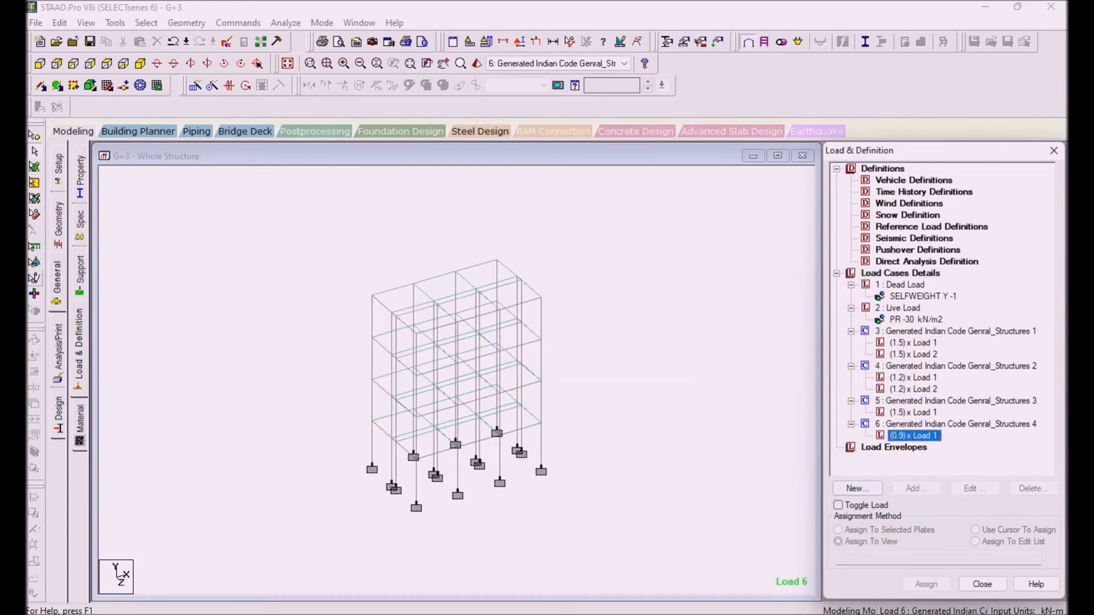
- Open the concrete design settings and set the current design code to IS456
left_click(58, 412)
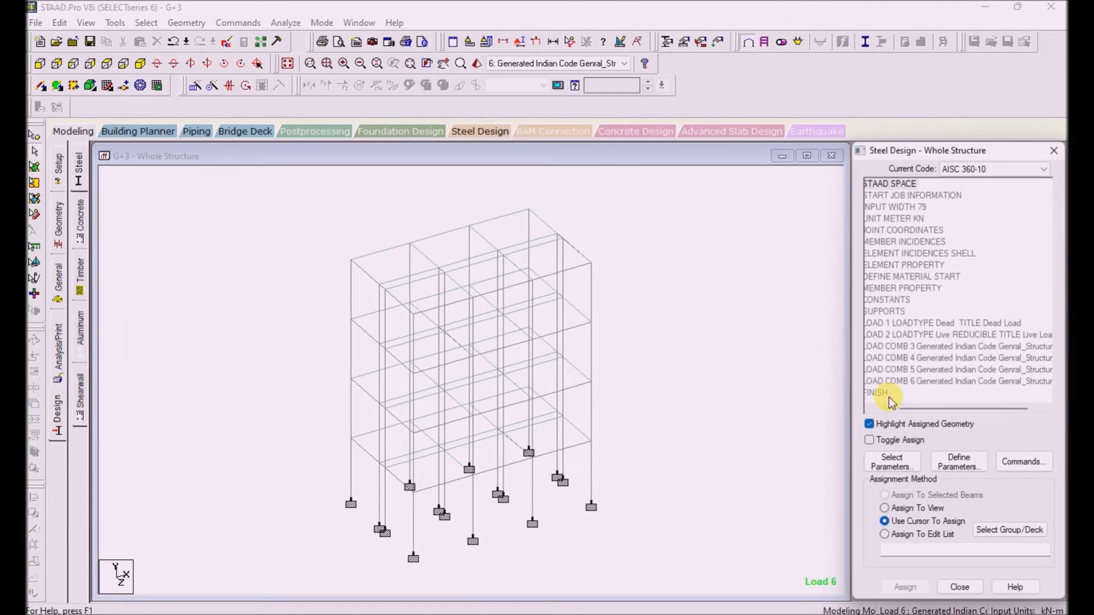
left_click(80, 221)
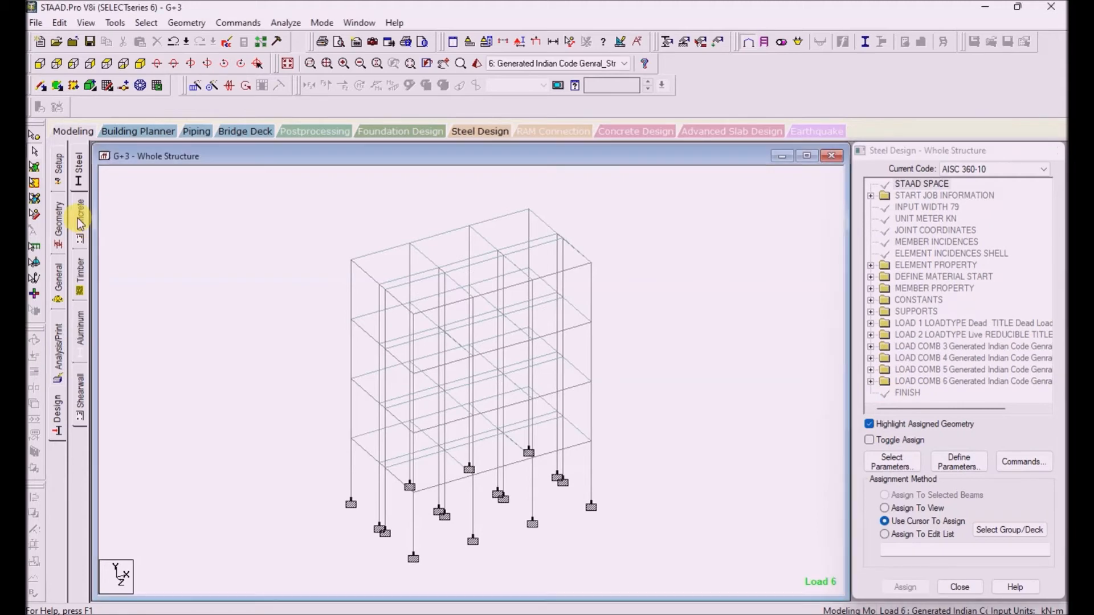
left_click(991, 169)
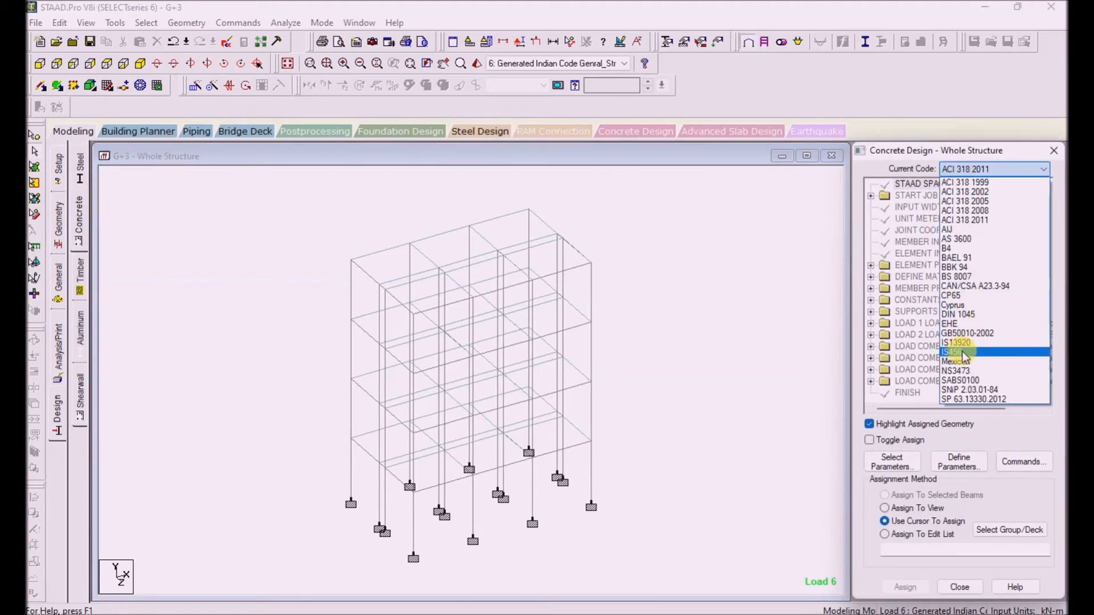
left_click(953, 352)
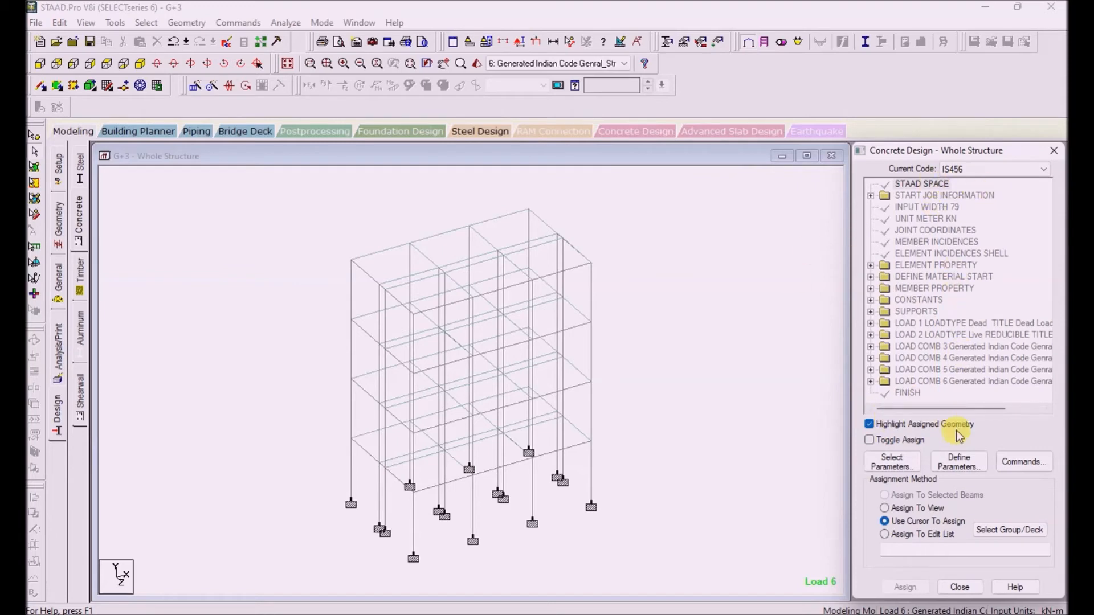
- Limit the selected design parameters to Fc (concrete compressive strength) and Fymain (main reinforcement yield strength)
left_click(900, 464)
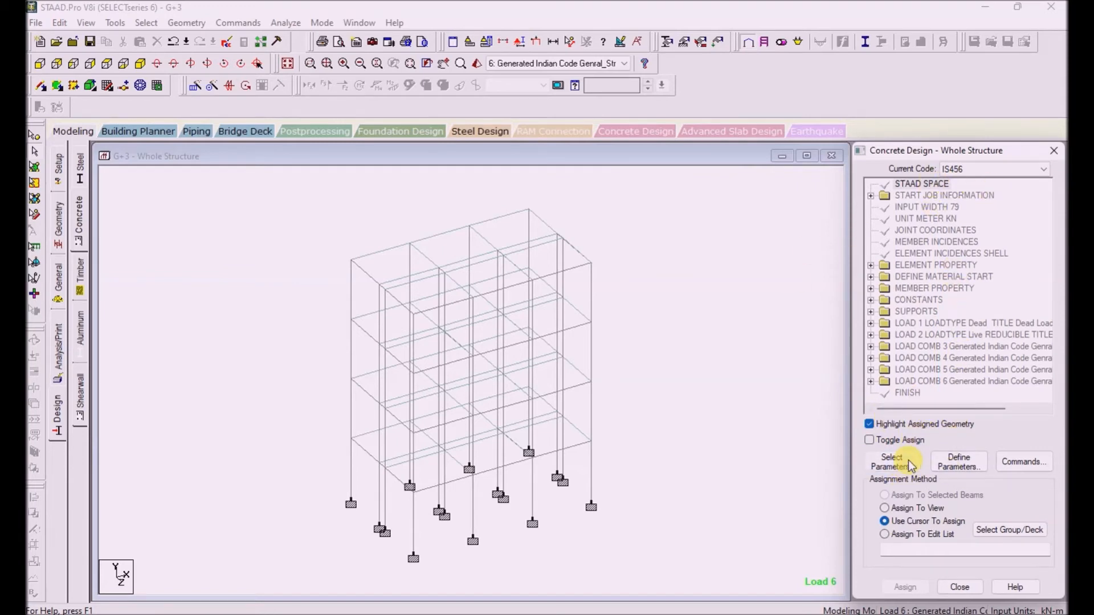
left_click(873, 402)
double_click(737, 390)
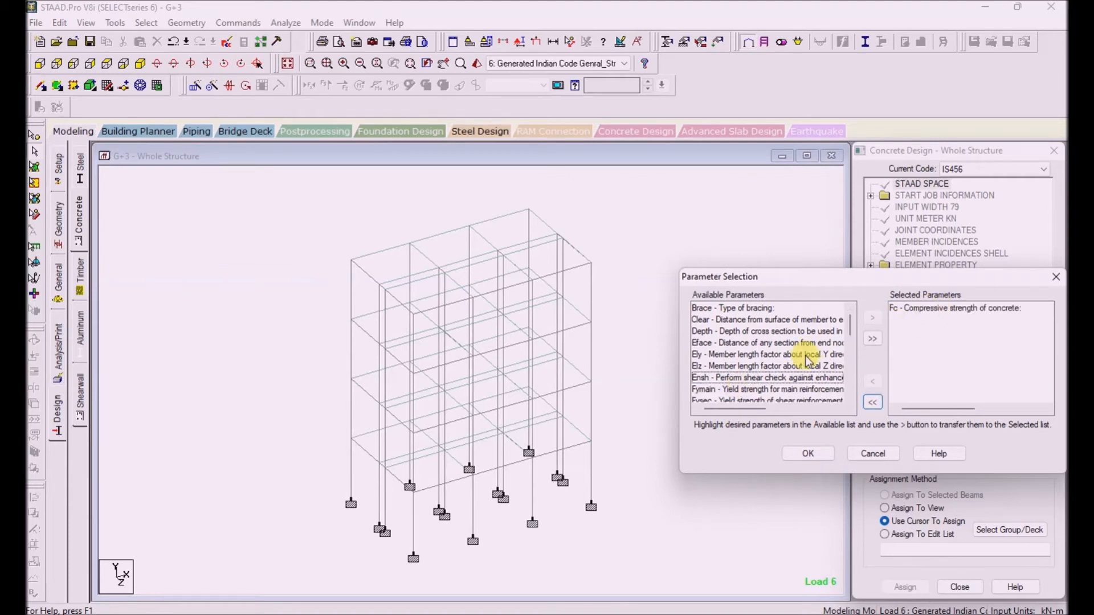
double_click(731, 390)
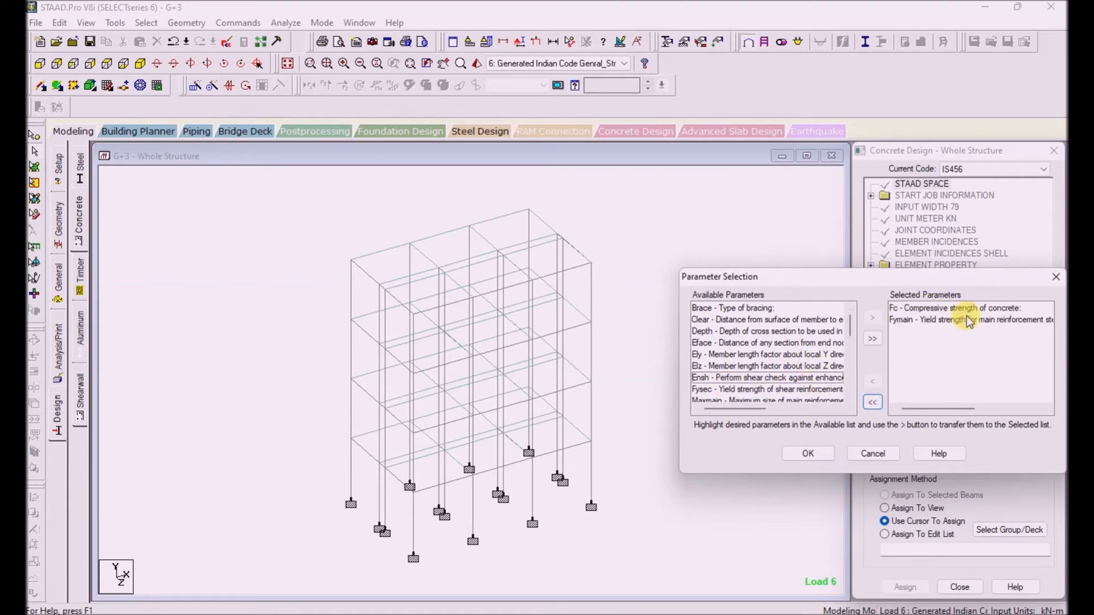
left_click(809, 454)
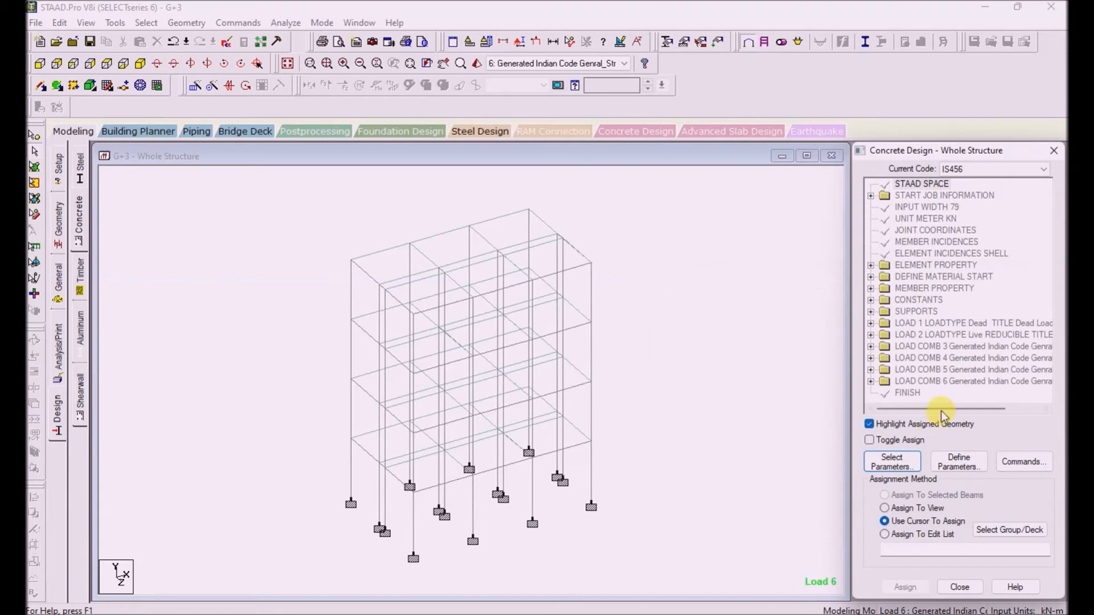
- Define the FC design parameter with a concrete compressive strength of 30000 kN/m2 and add it
left_click(959, 461)
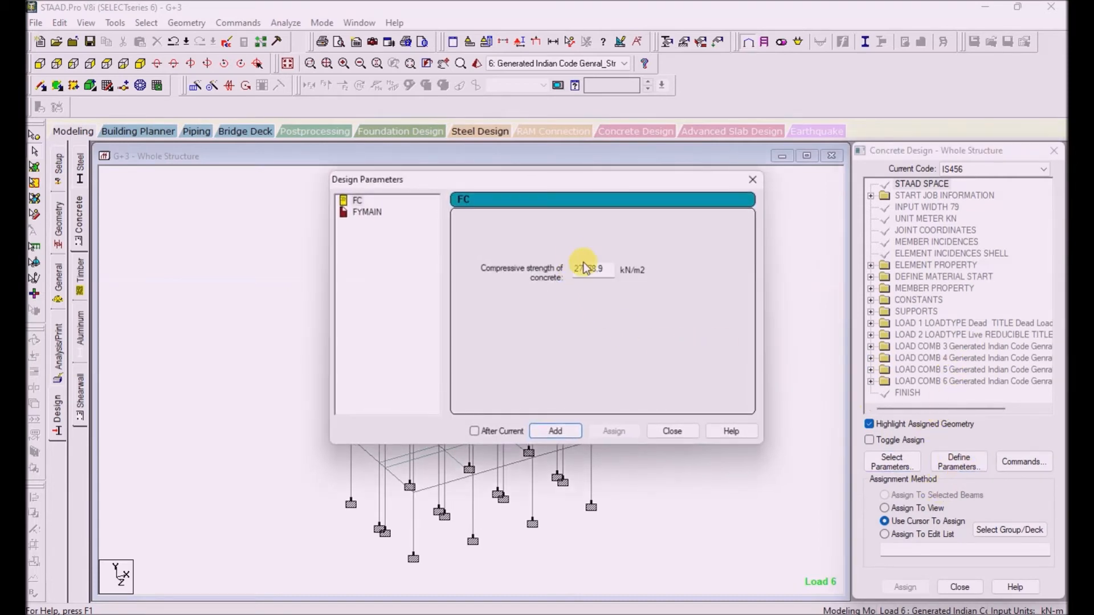
double_click(610, 269)
type("30000")
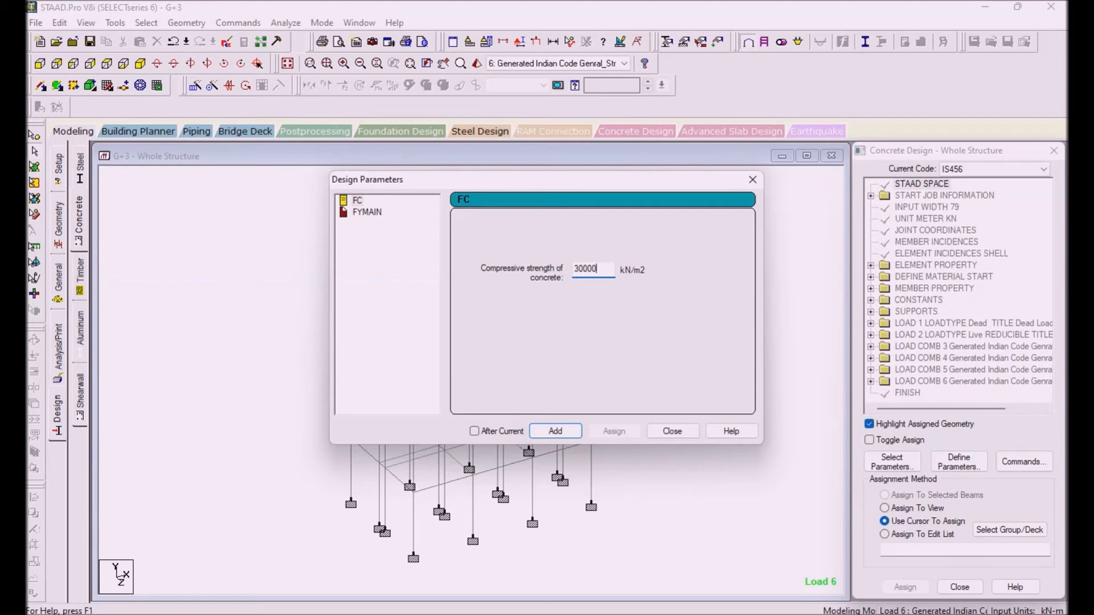
left_click(555, 431)
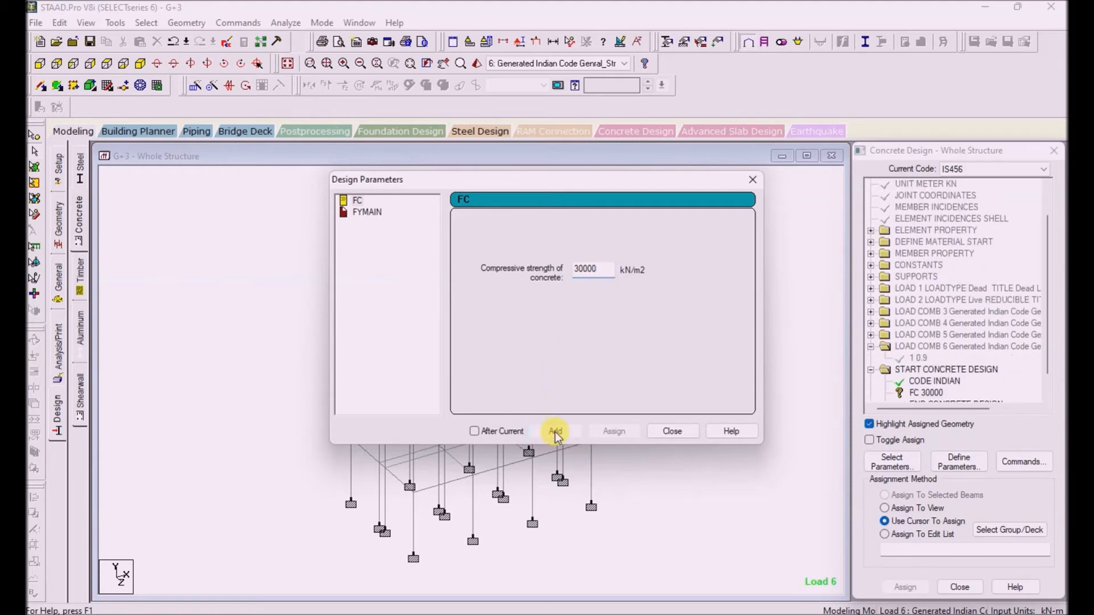
- Define the FYMAIN design parameter with a main reinforcement yield strength of 415000 kN/m2 and add it
left_click(368, 212)
double_click(599, 270)
type("415000")
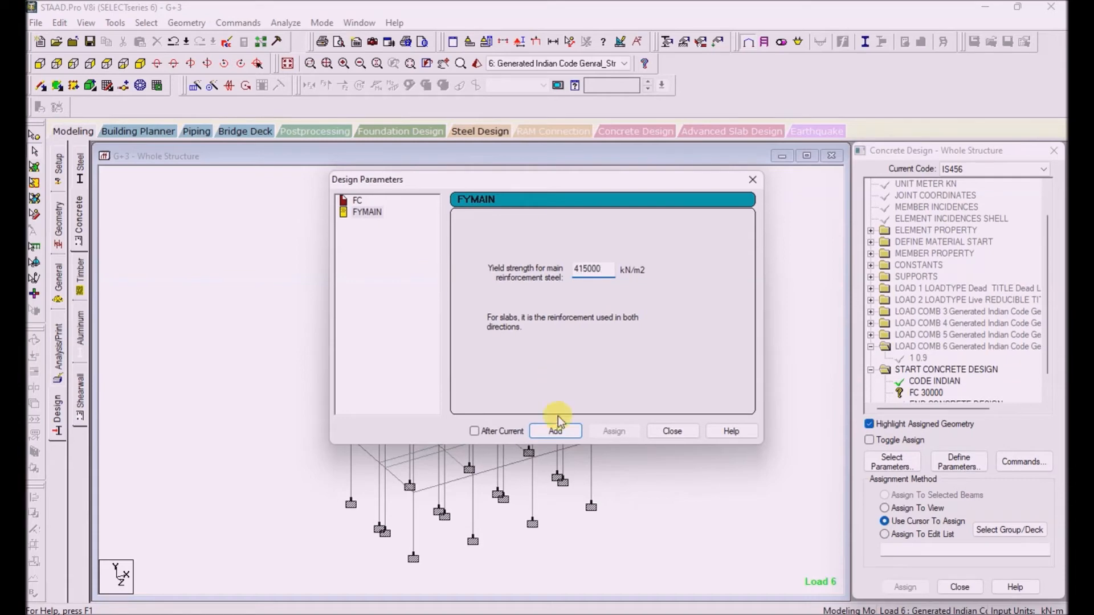
left_click(565, 433)
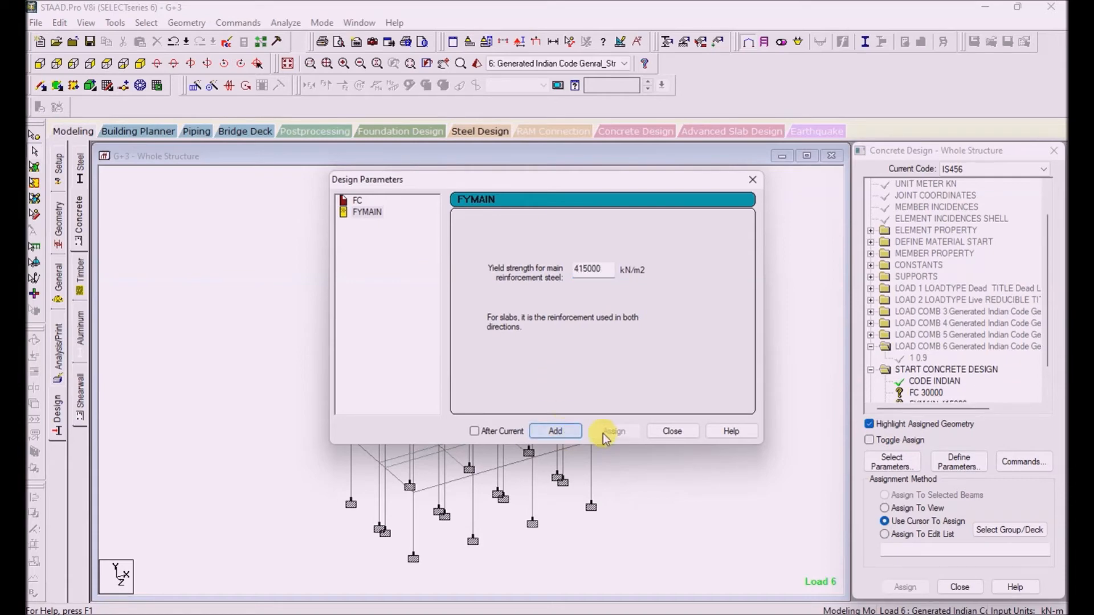
left_click(675, 431)
- Add the DESIGN BEAM, DESIGN COLUMN, DESIGN SLAB/ELEMENT and TAKE OFF commands to the concrete design
left_click(1021, 462)
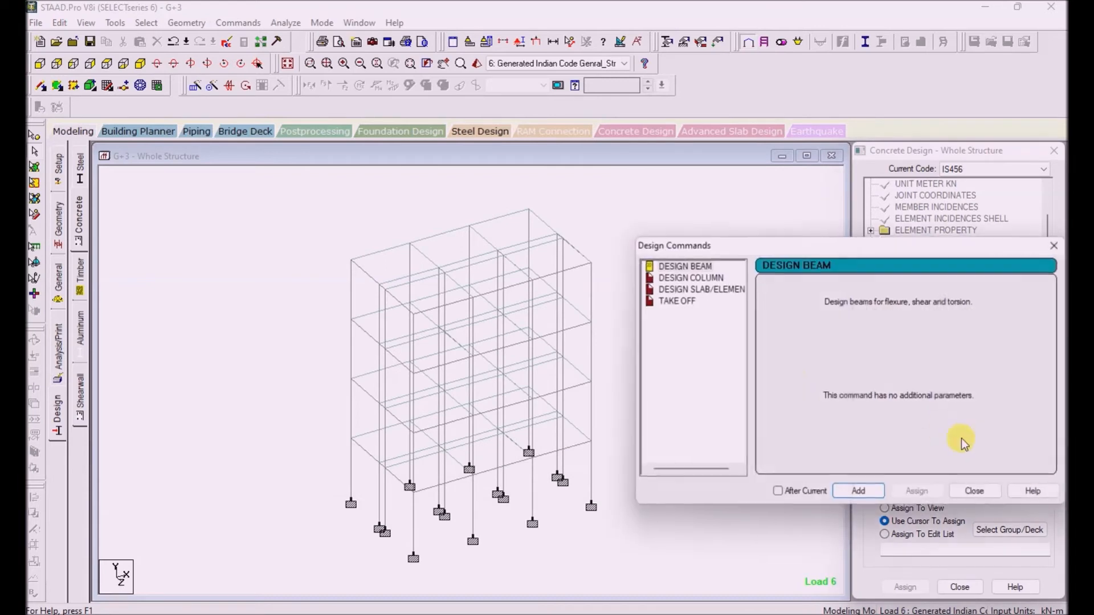
left_click(668, 267)
left_click(859, 491)
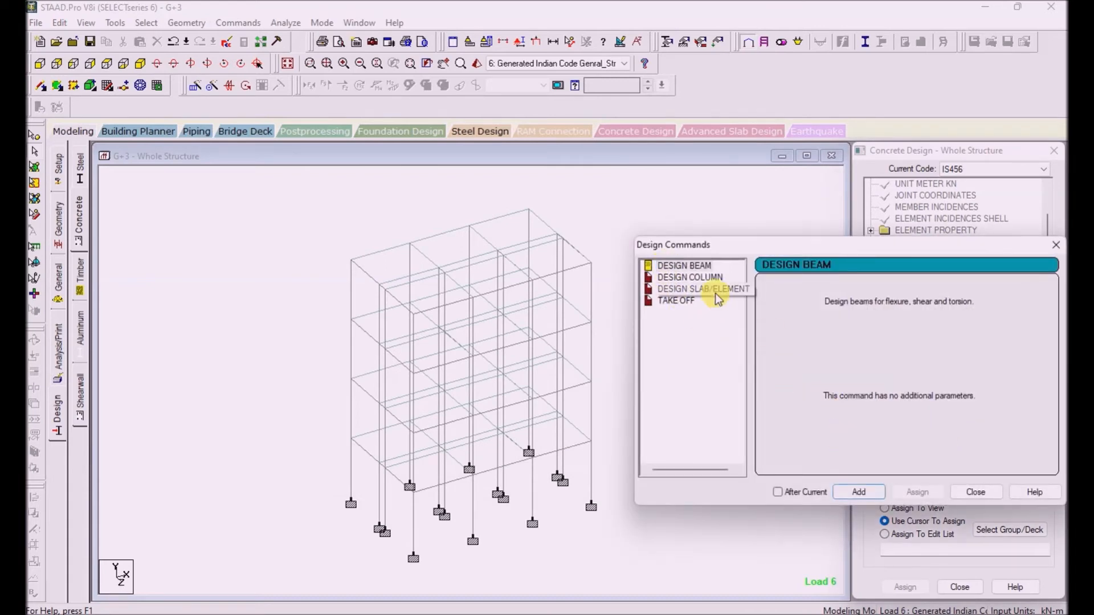
left_click(686, 277)
left_click(859, 492)
left_click(699, 289)
left_click(880, 498)
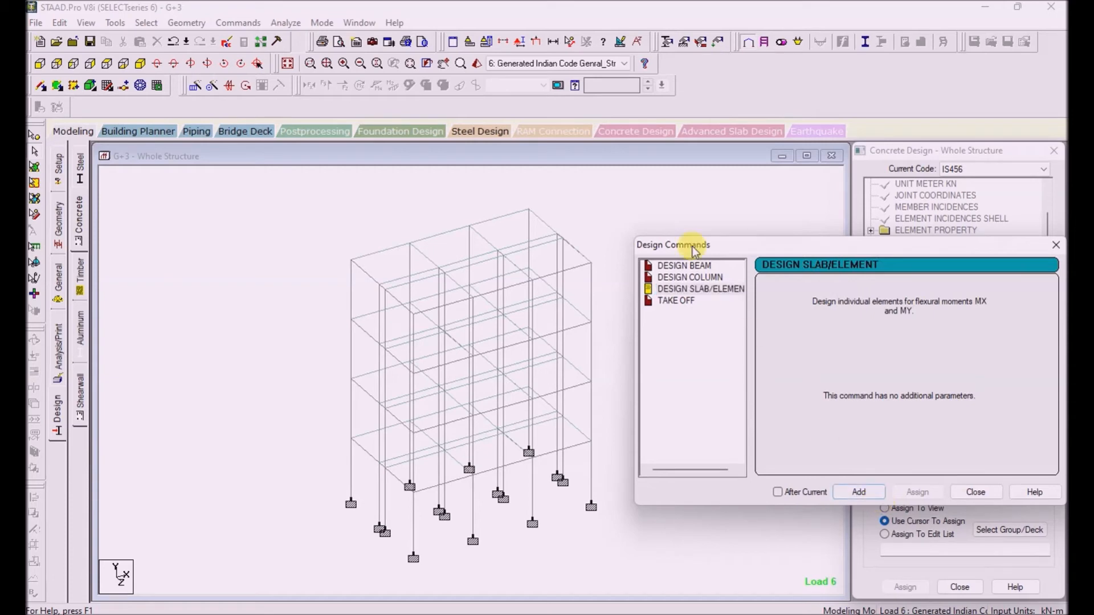
left_click(676, 300)
left_click(876, 497)
left_click(975, 492)
- Assign the FC 30000 parameter to the whole structure using Assign To View
scroll(937, 359, "down", 2)
left_click(924, 335)
left_click(899, 508)
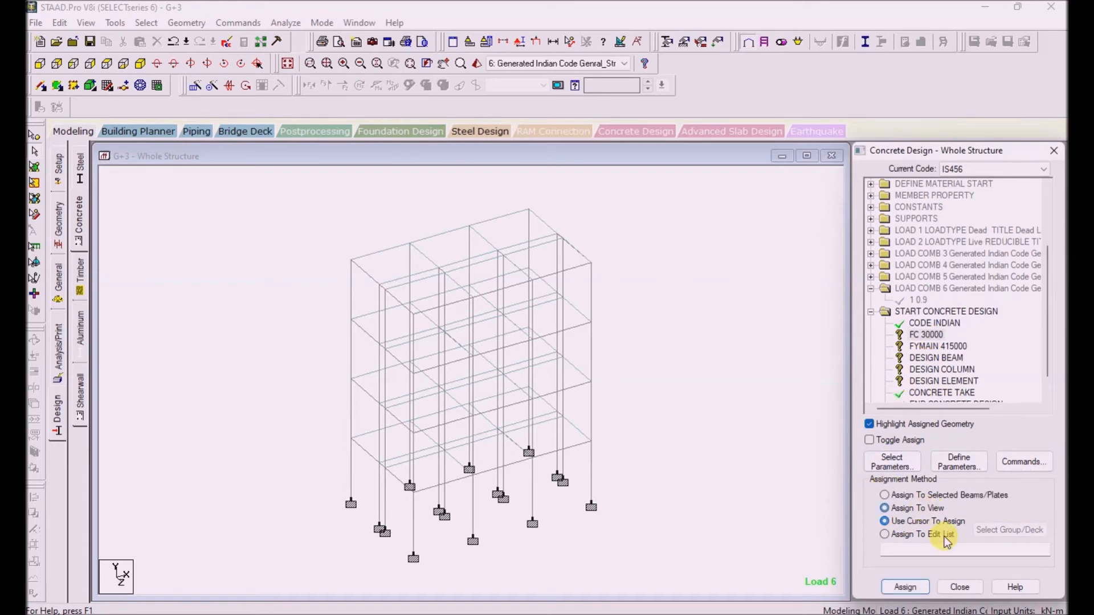
left_click(904, 587)
left_click(969, 408)
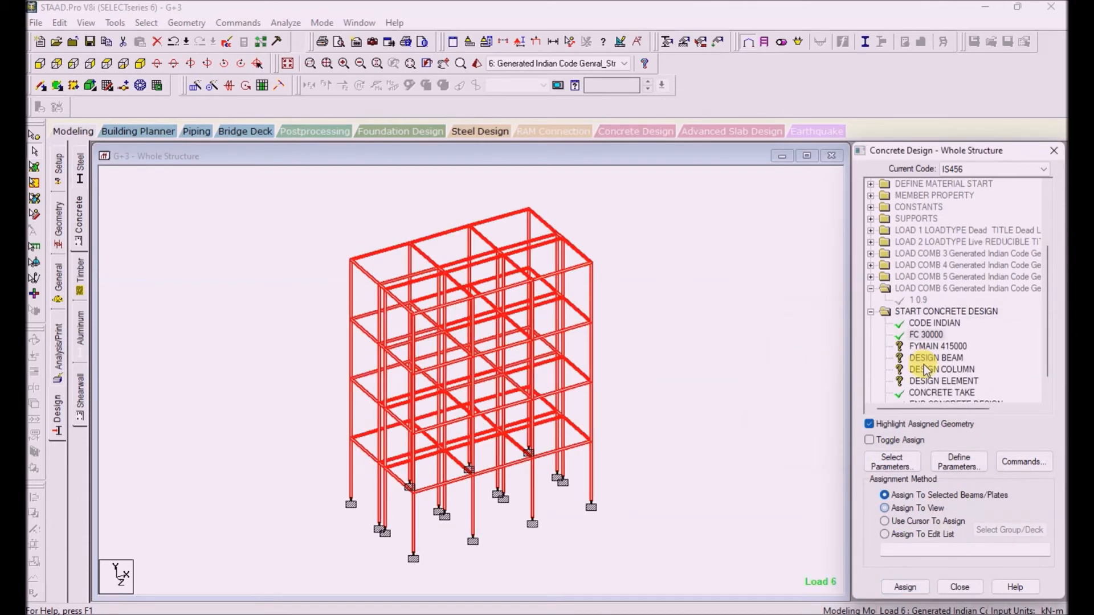
- Assign the FYMAIN 415000 parameter to the whole structure using Assign To View
left_click(924, 347)
left_click(899, 507)
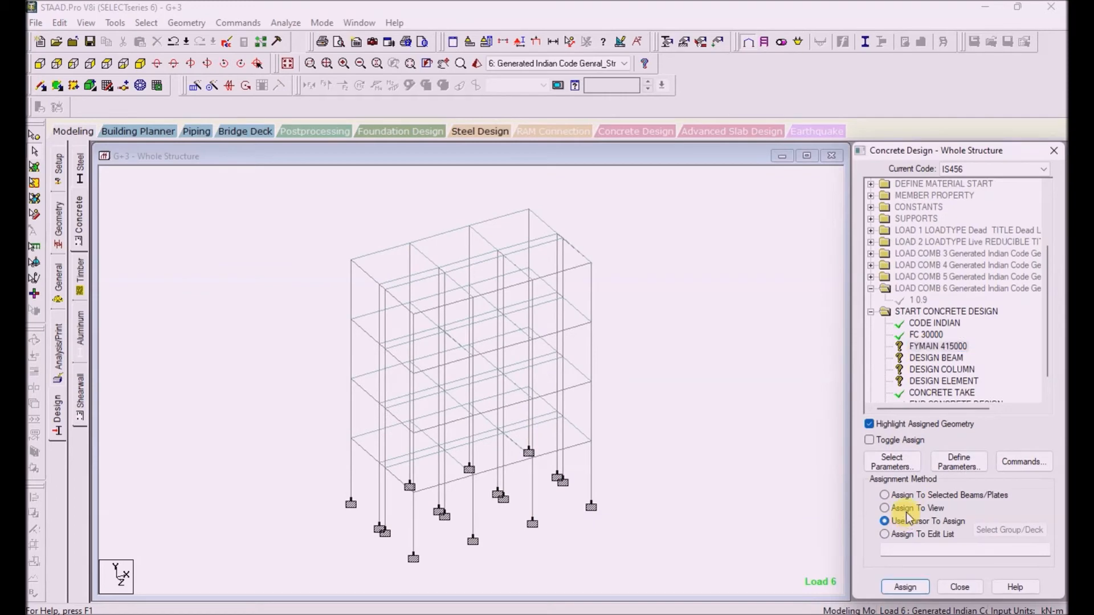
left_click(904, 589)
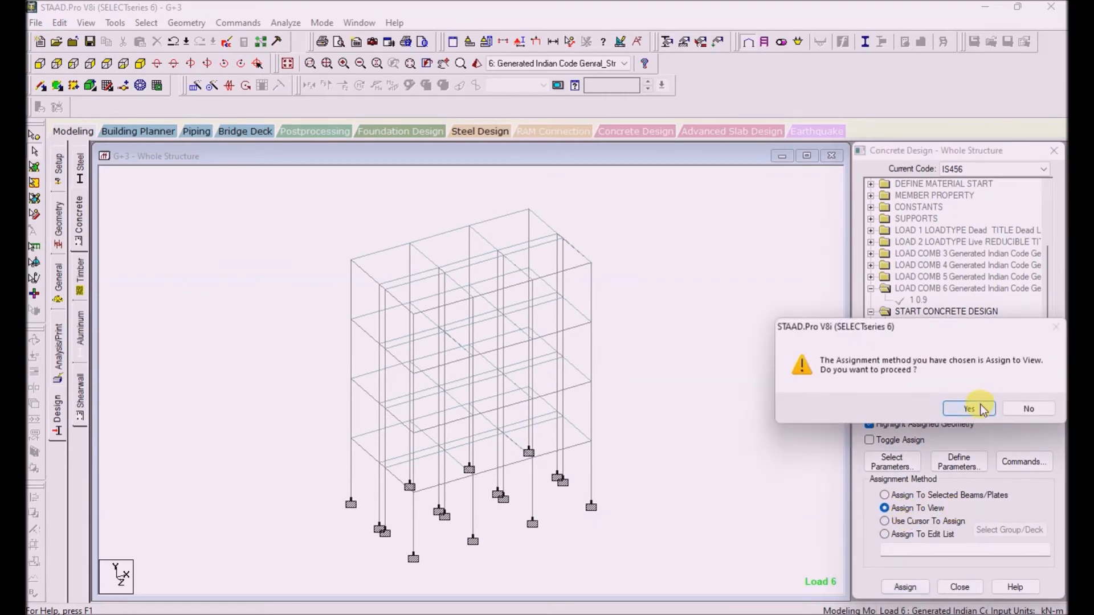
left_click(969, 408)
- Assign the DESIGN BEAM command to all members using Assign To View
left_click(937, 358)
left_click(884, 508)
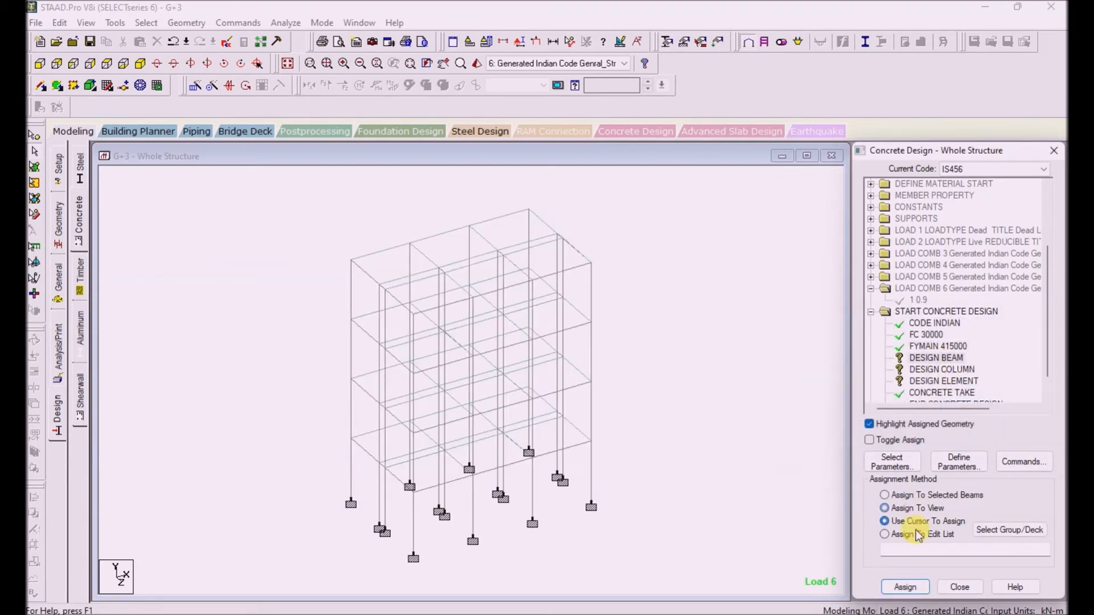
left_click(905, 587)
left_click(969, 408)
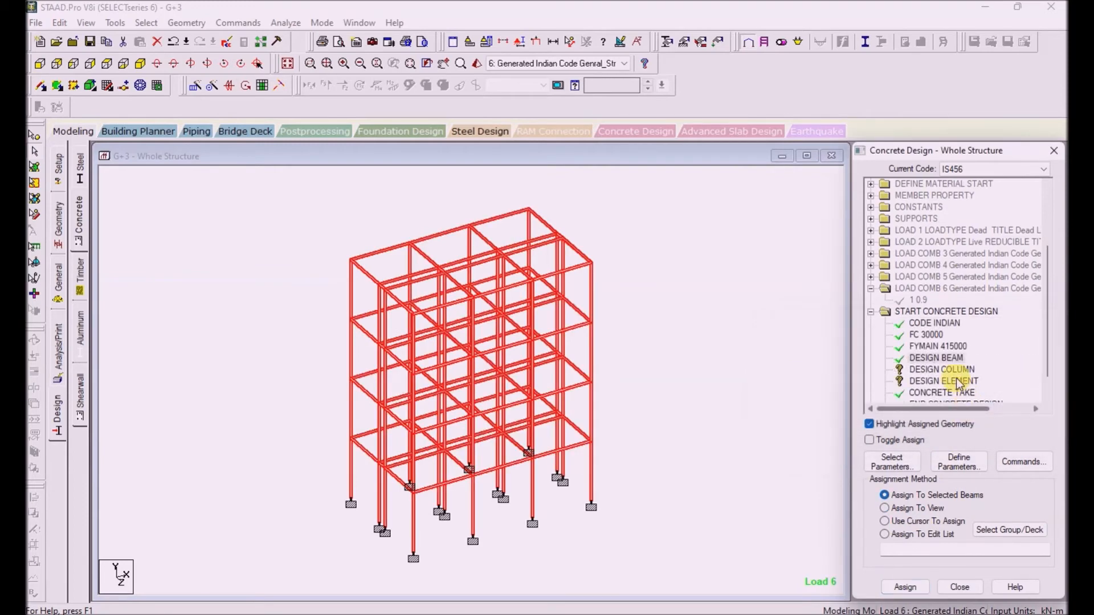
- Select the beams parallel to X and Z and reassign the DESIGN BEAM command to the selected beams
left_click(932, 359)
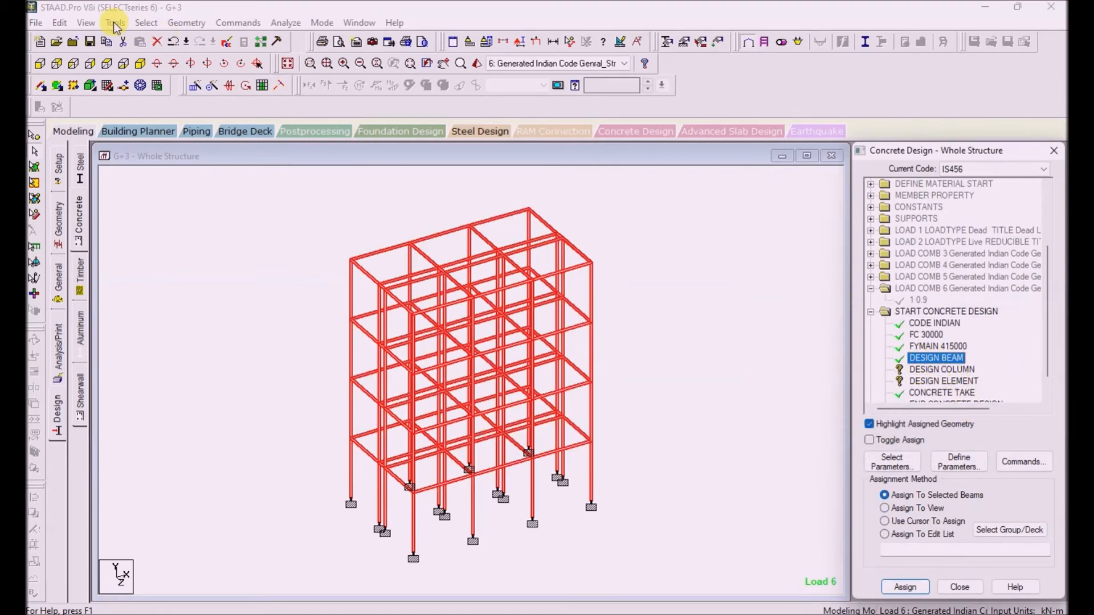
left_click(146, 23)
mouse_move(208, 282)
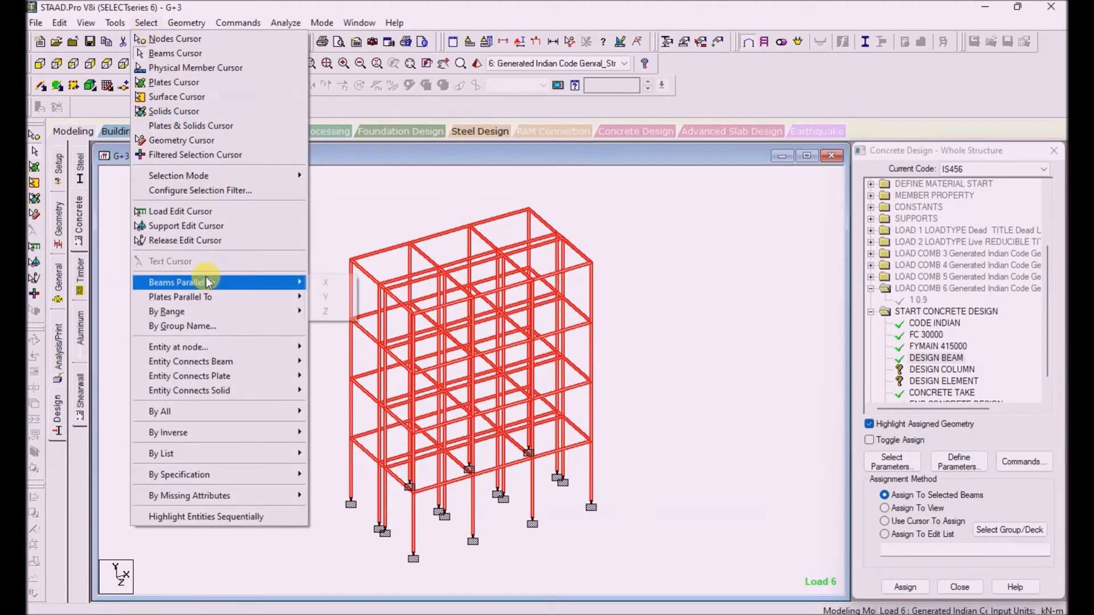
left_click(343, 284)
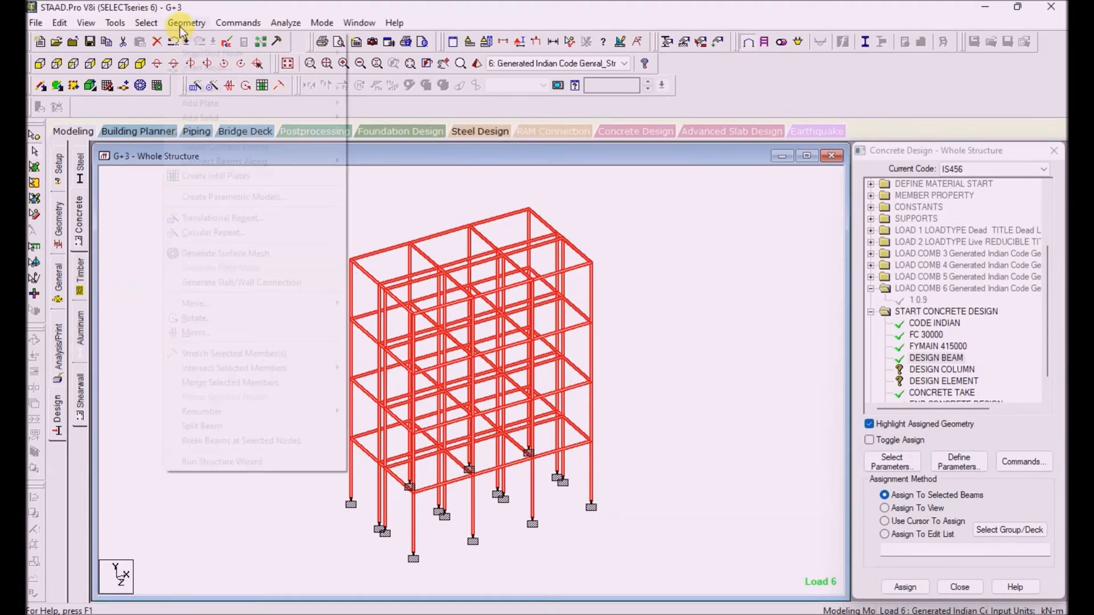
left_click(147, 23)
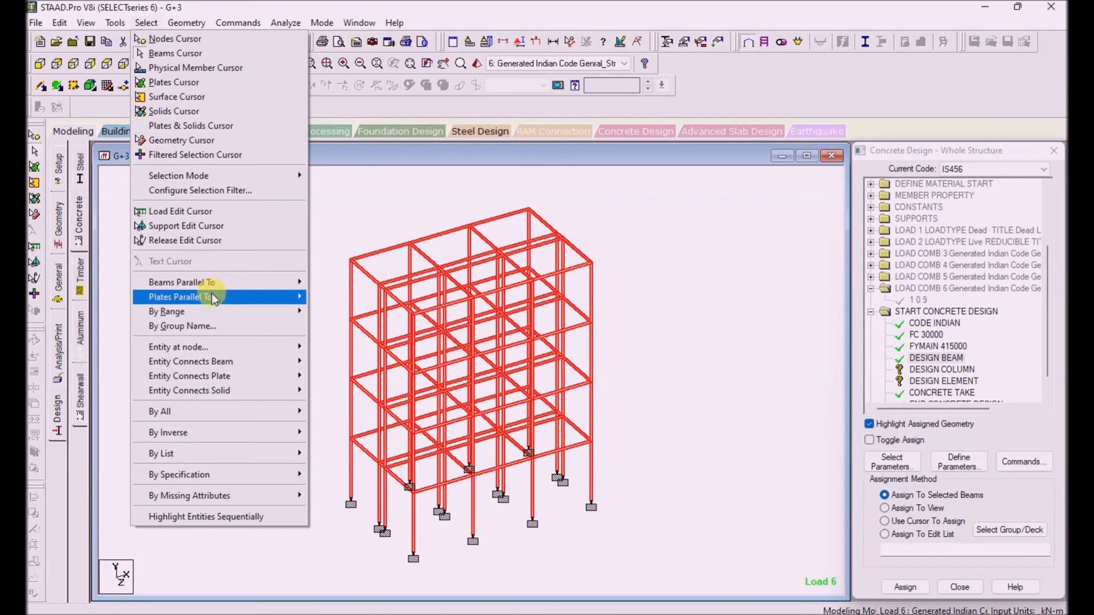
mouse_move(228, 288)
left_click(334, 311)
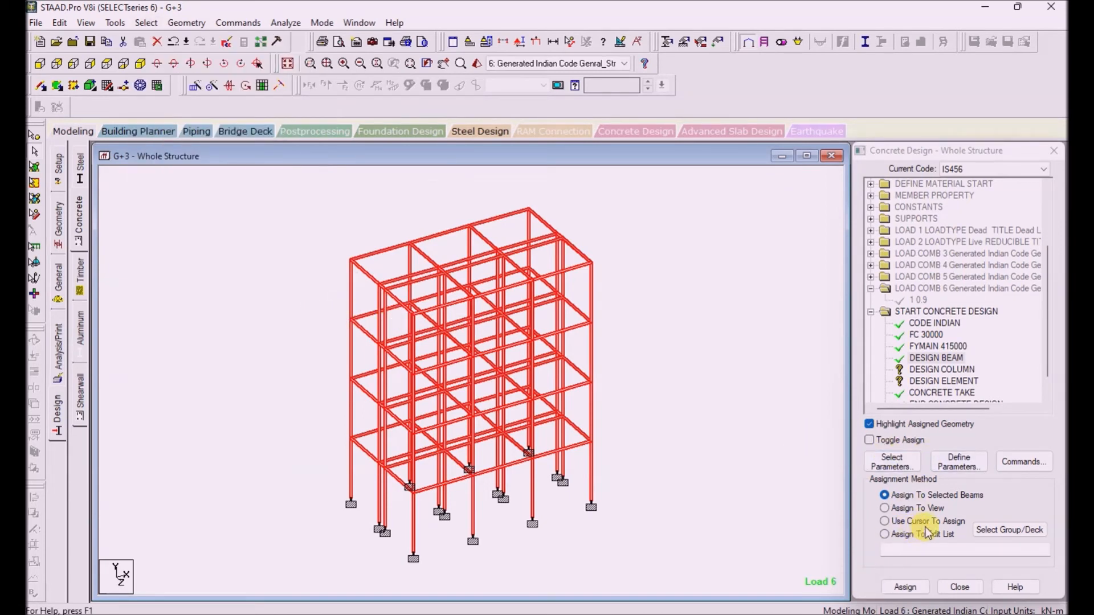
left_click(905, 587)
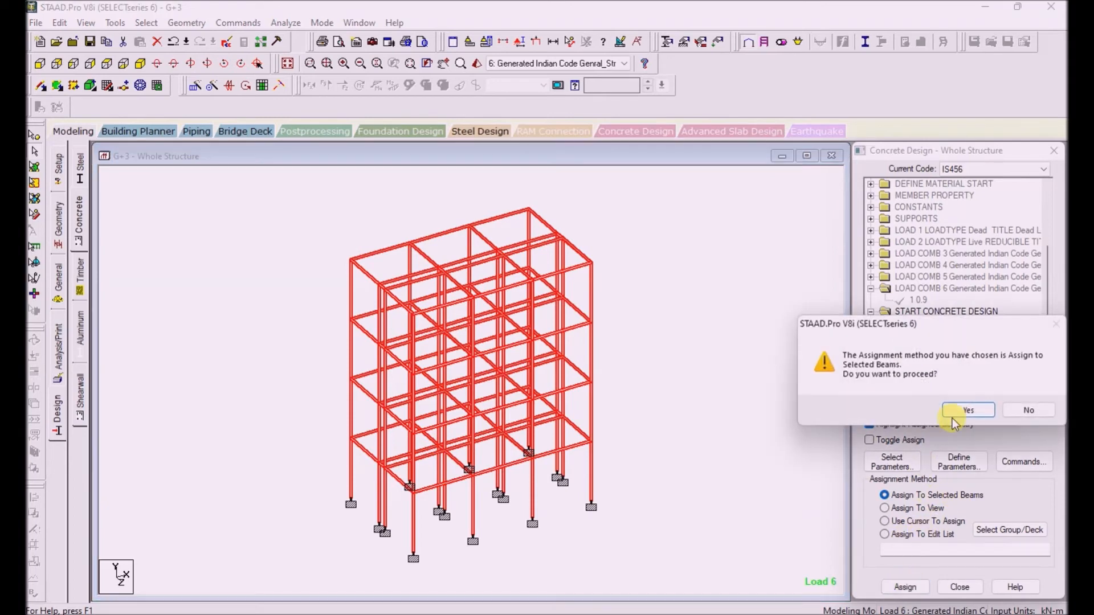
left_click(963, 411)
- Select the members parallel to Y and assign the DESIGN COLUMN command to these columns
left_click(934, 369)
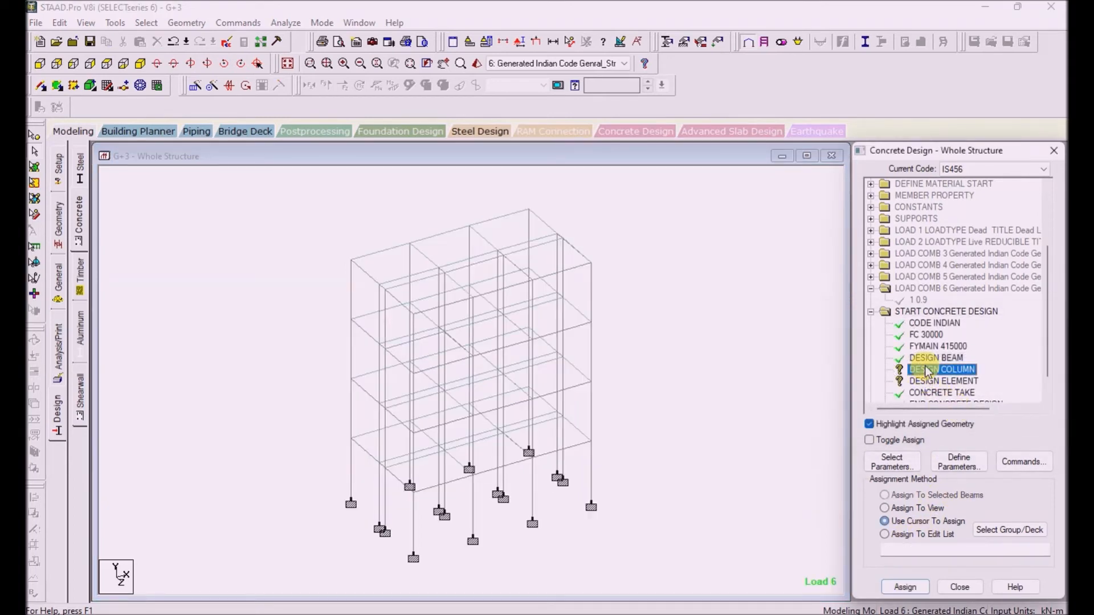
left_click(146, 22)
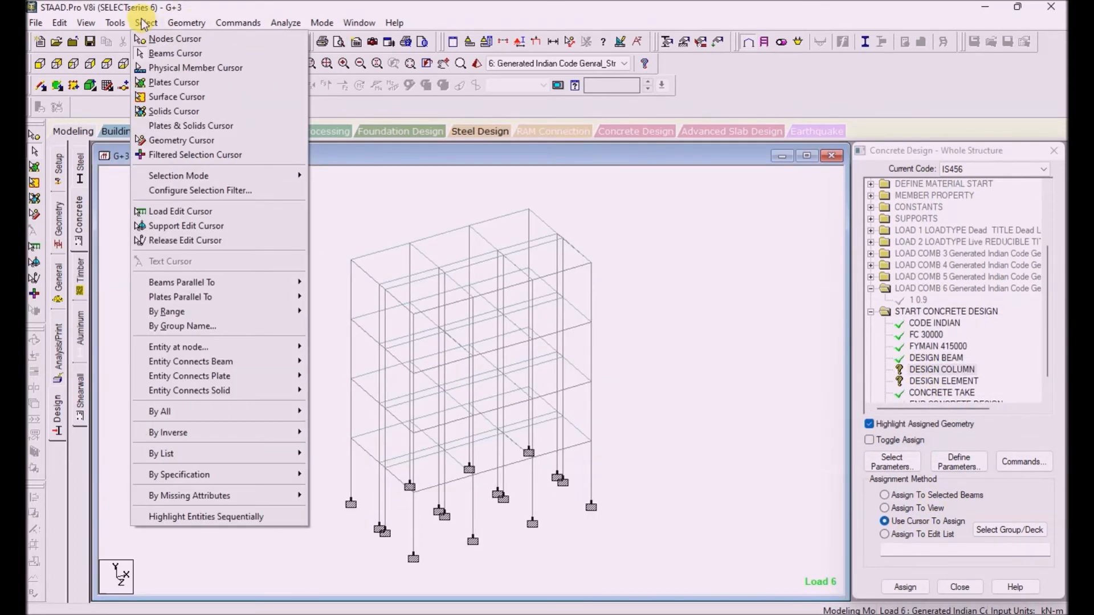
left_click(317, 297)
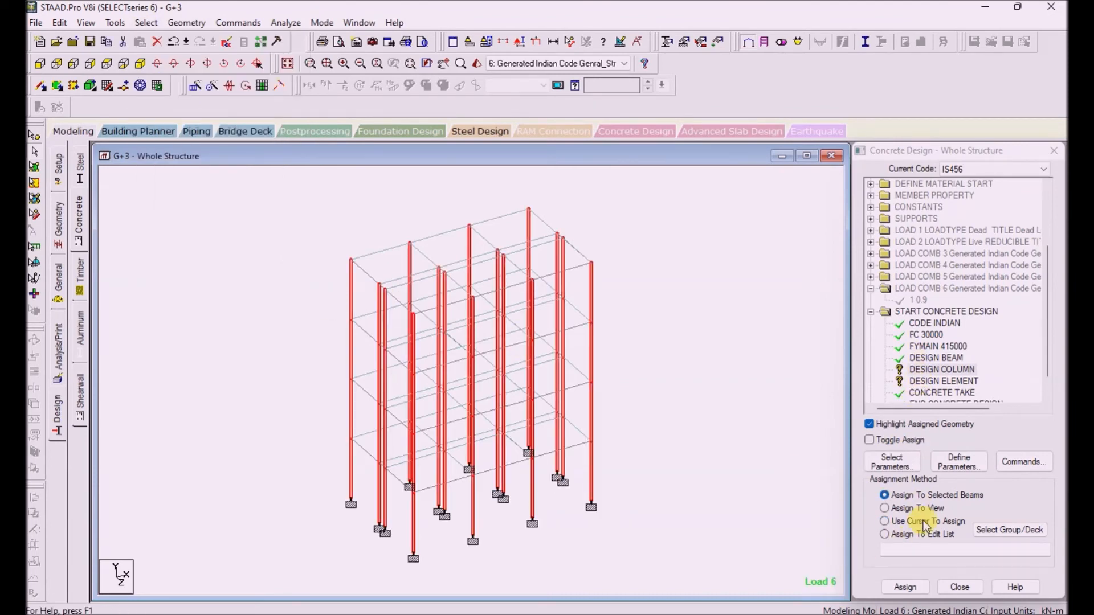
left_click(905, 586)
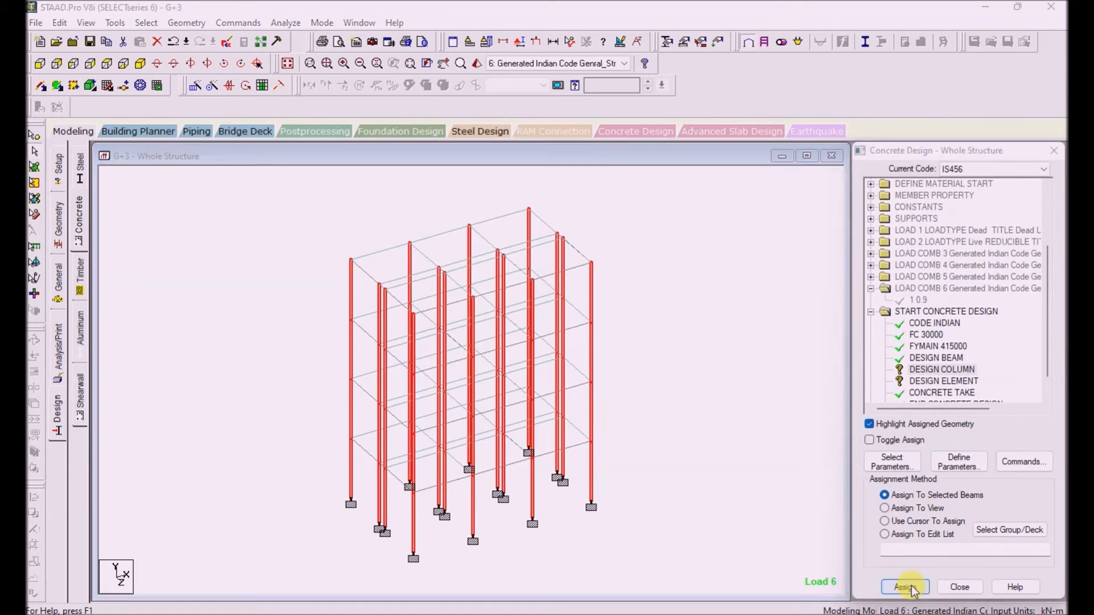
left_click(968, 410)
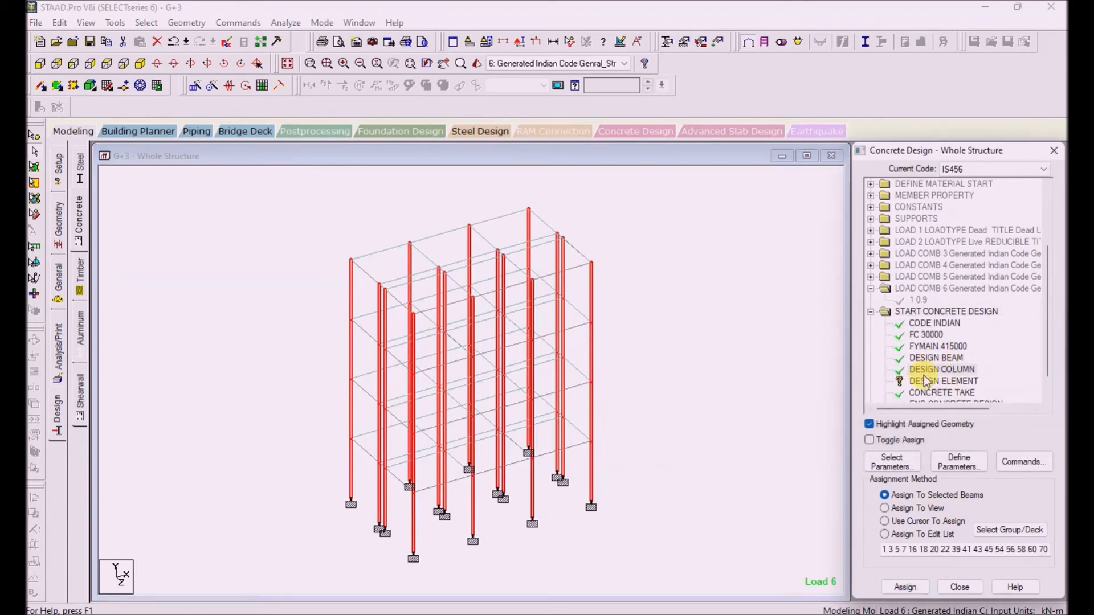
- Check which members the DESIGN BEAM and DESIGN COLUMN commands are assigned to
left_click(934, 359)
left_click(716, 422)
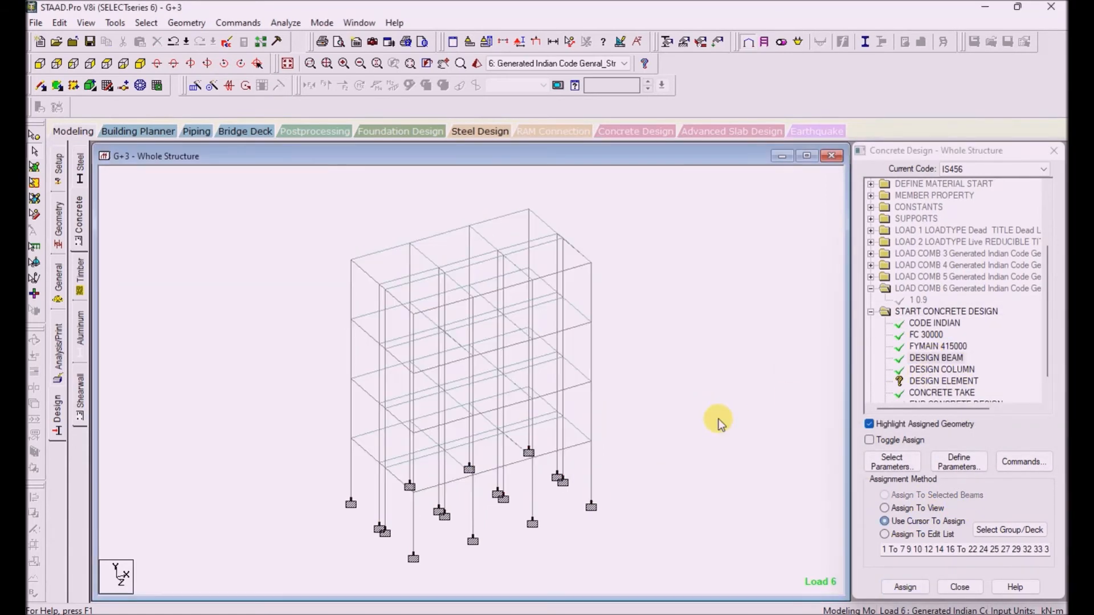
left_click(926, 358)
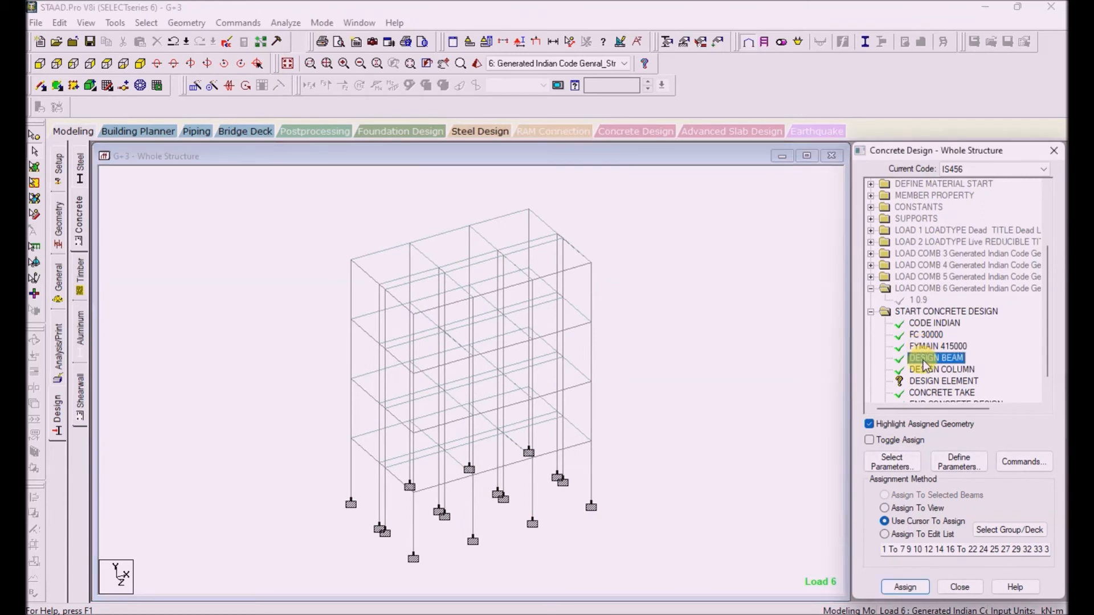
left_click(929, 371)
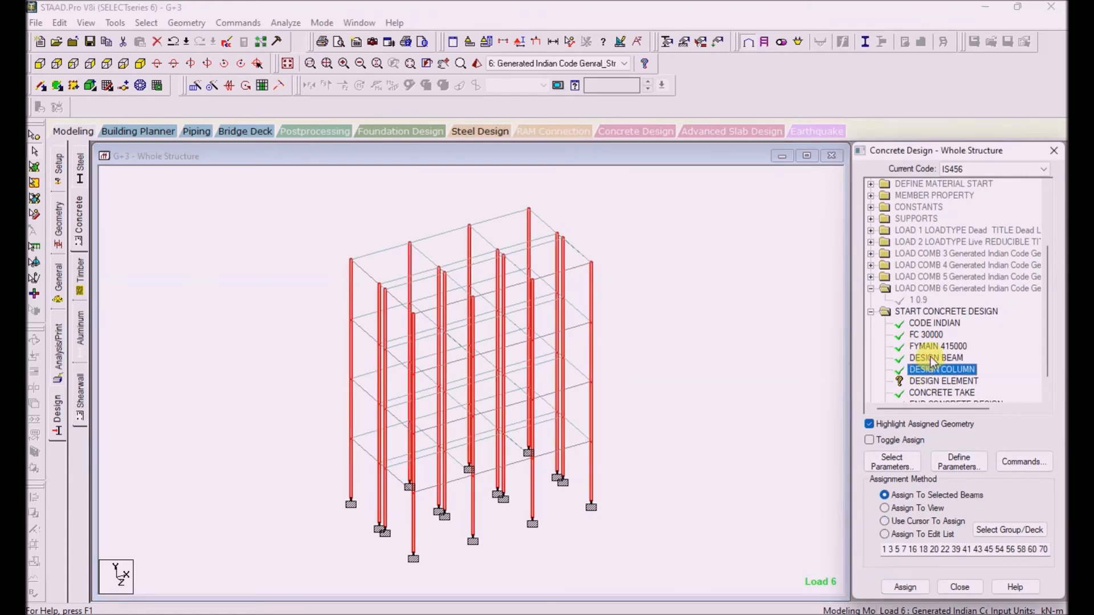
left_click(932, 358)
- Assign the DESIGN ELEMENT command to all floor plates using Assign To View
left_click(927, 383)
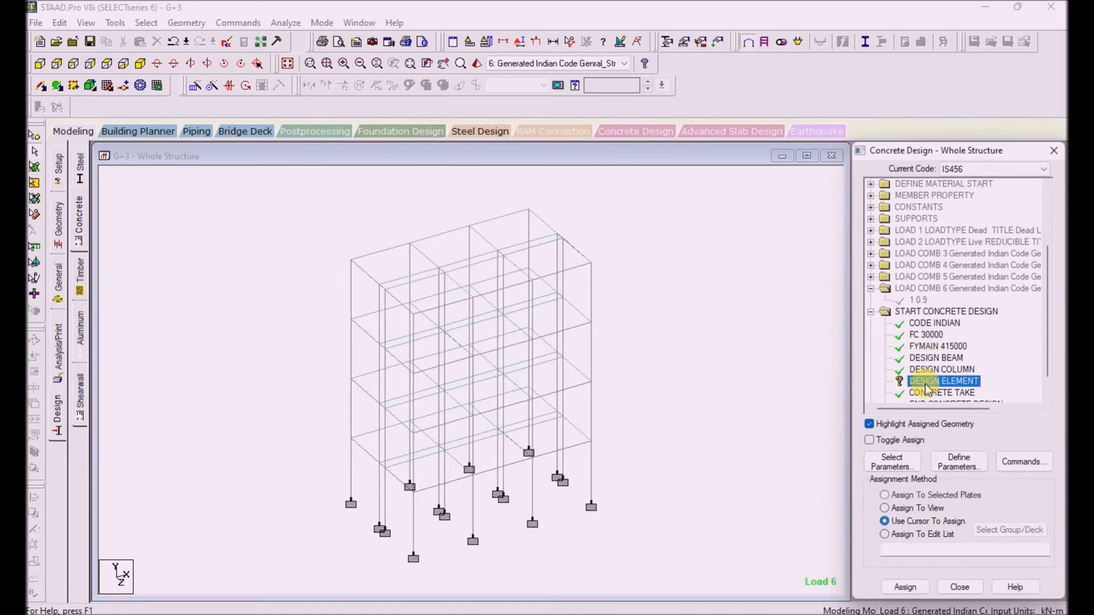
left_click(929, 496)
left_click(926, 511)
left_click(903, 586)
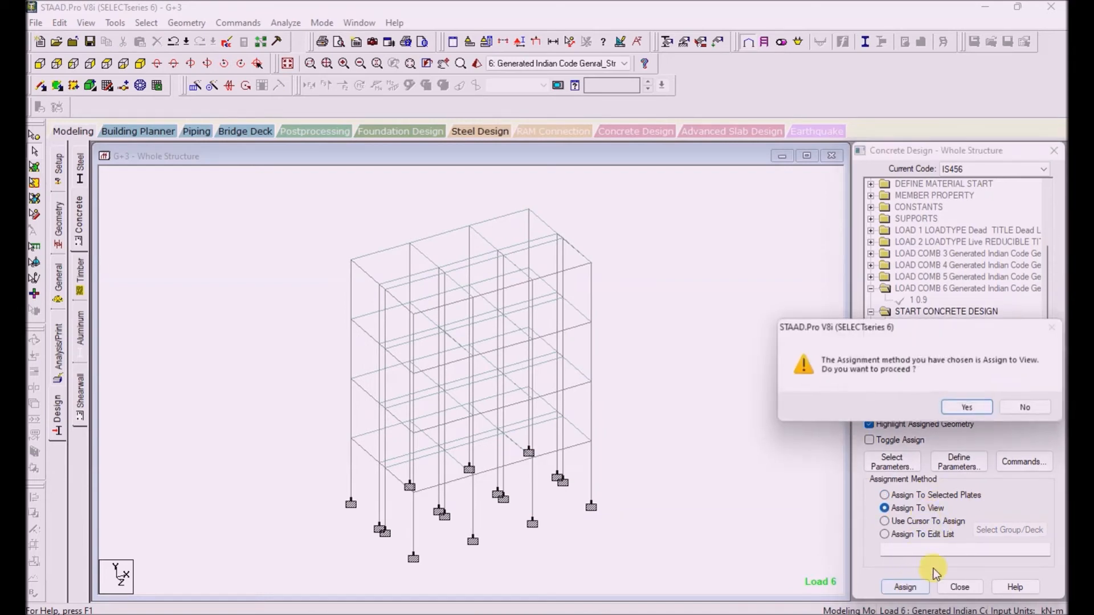
left_click(969, 408)
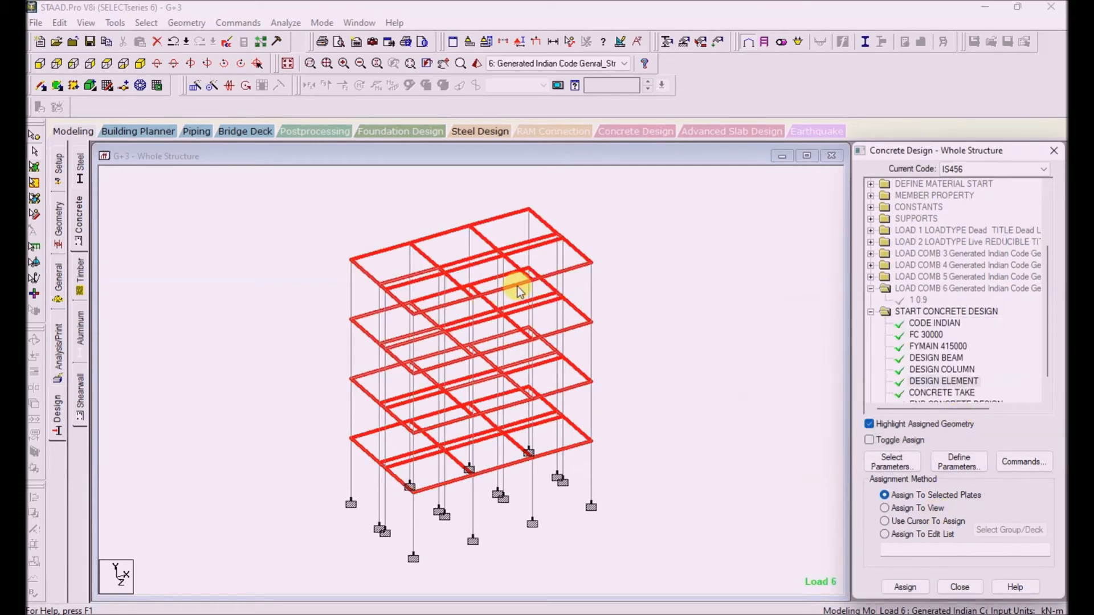
left_click(734, 476)
scroll(904, 354, "down", 1)
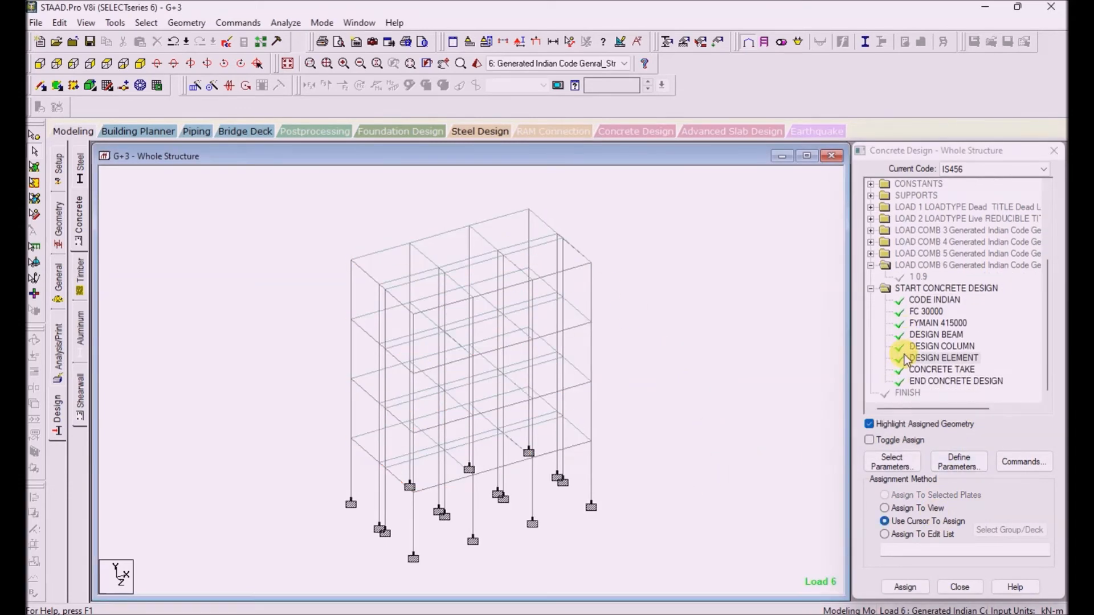
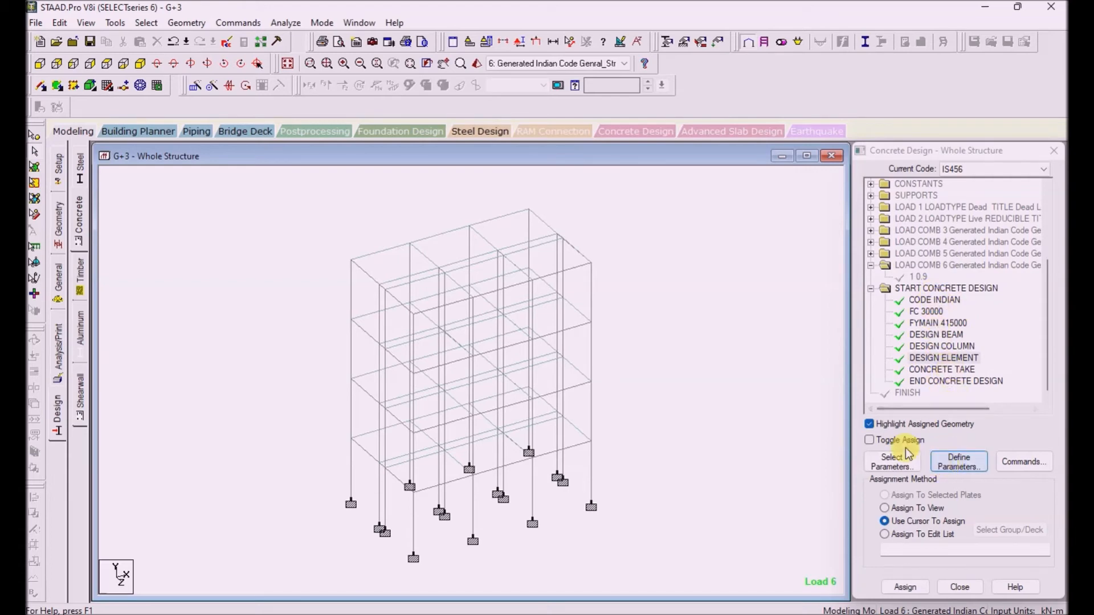
- Add a Perform Analysis command with the All print option
left_click(56, 351)
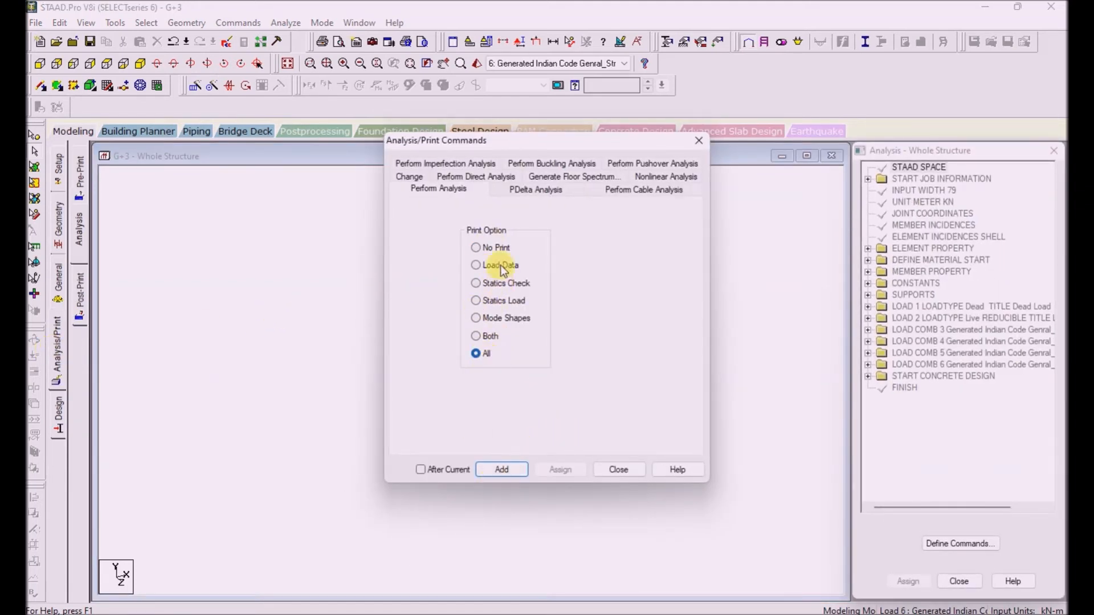
left_click(503, 468)
left_click(614, 470)
- Run the analysis, saving the modified structure, and examine the error and warning summary
left_click(291, 24)
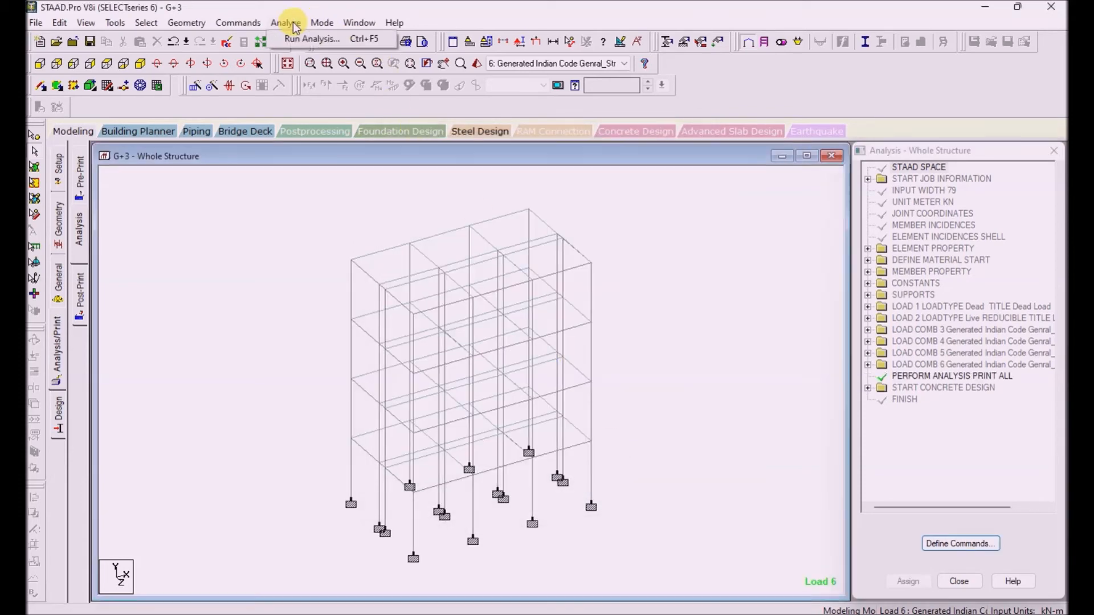
left_click(308, 40)
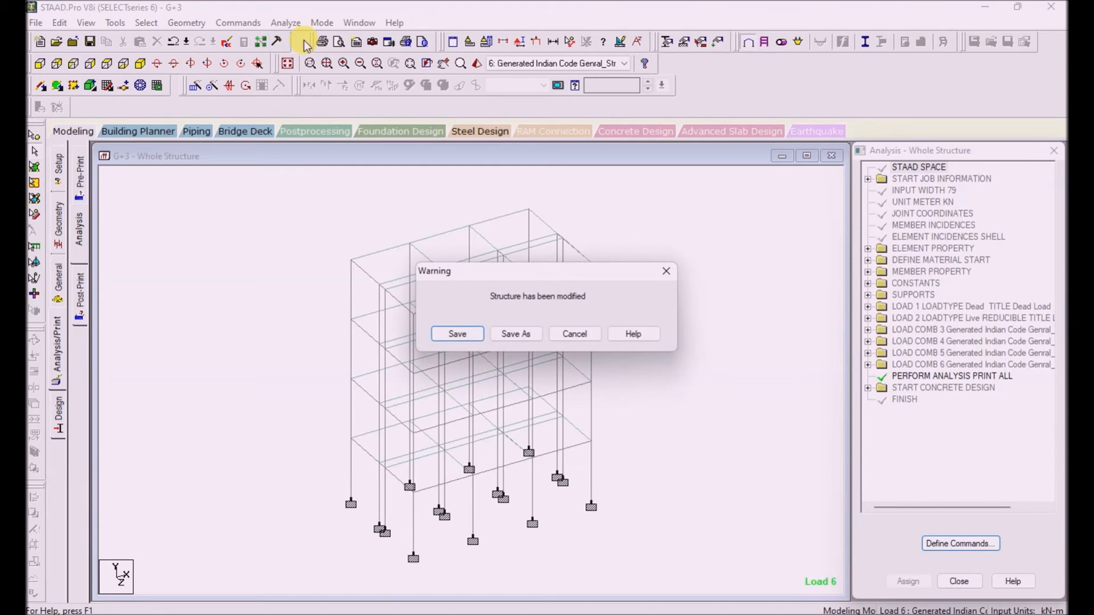
left_click(476, 336)
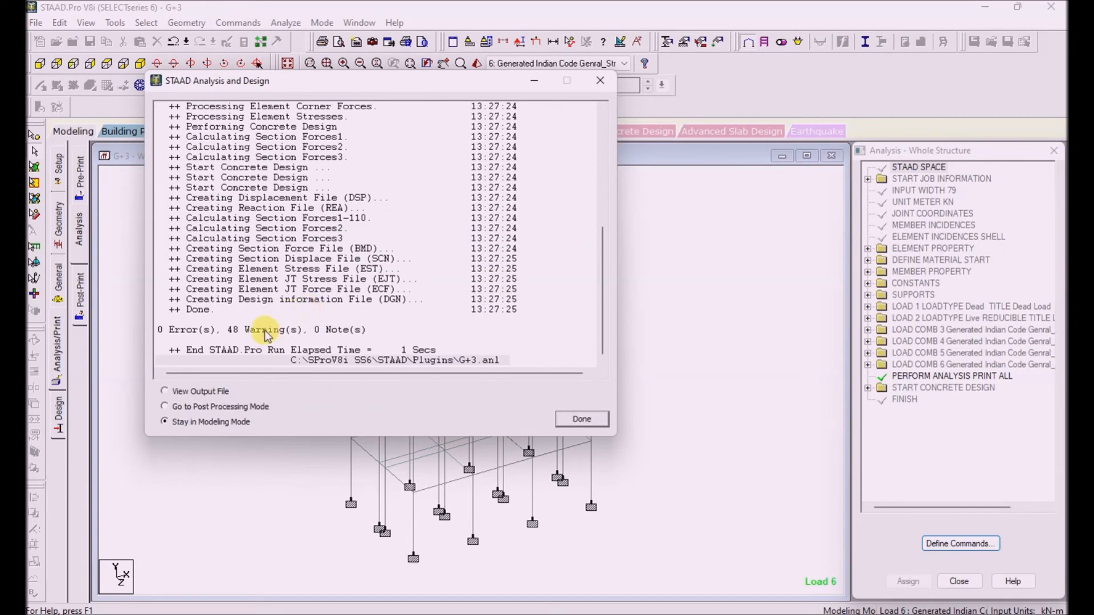
left_click(175, 334)
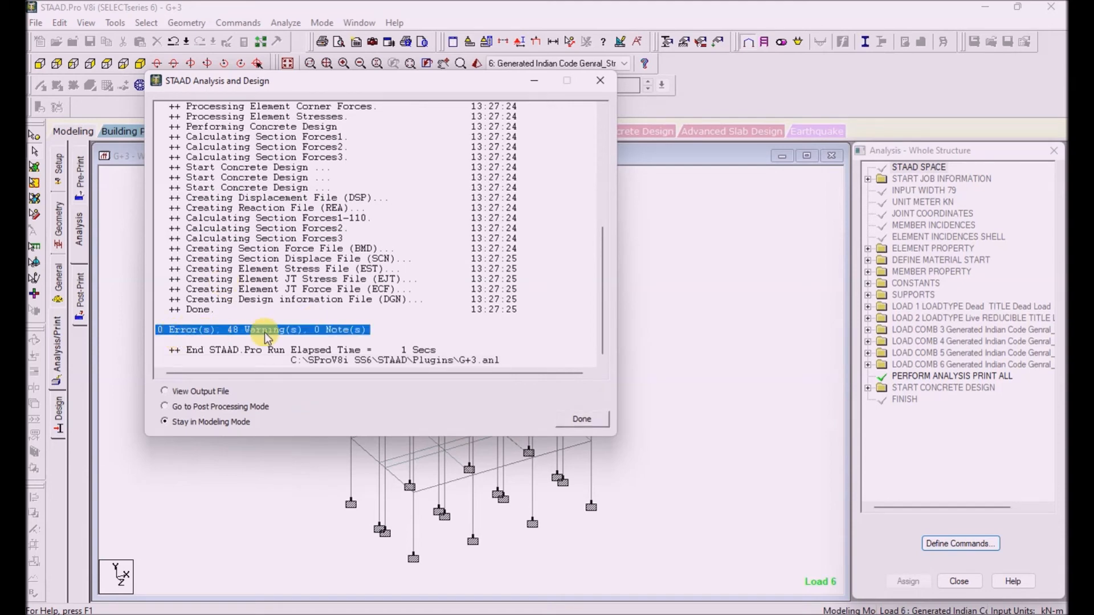
- View the analysis output file and examine its warnings about members lying between the same joints
left_click(199, 394)
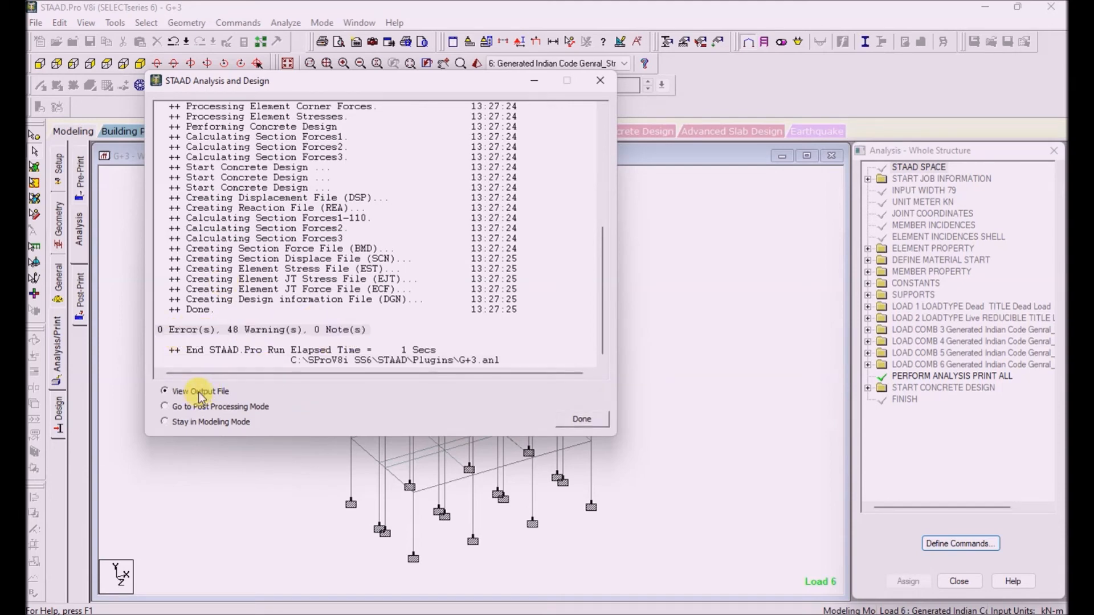
left_click(581, 419)
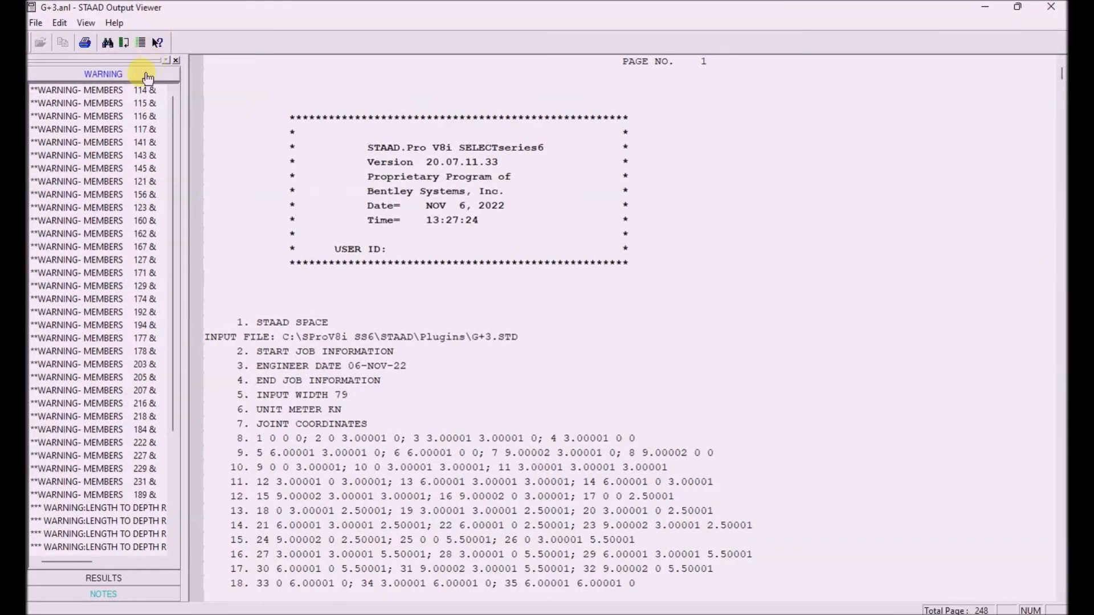
left_click(102, 91)
left_click(105, 103)
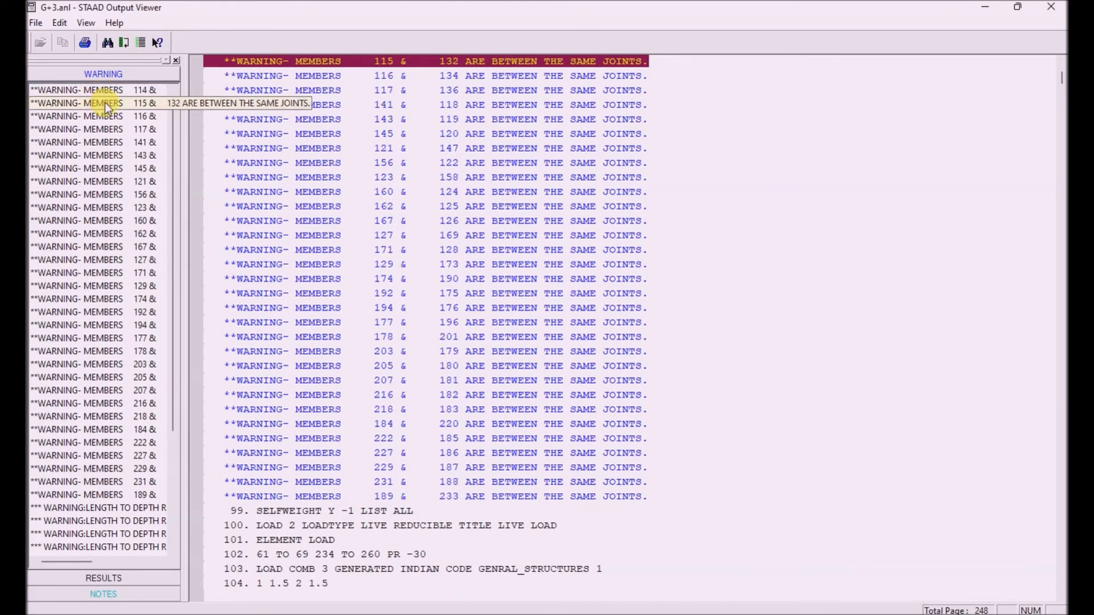
left_click(133, 153)
left_click(131, 196)
left_click(142, 261)
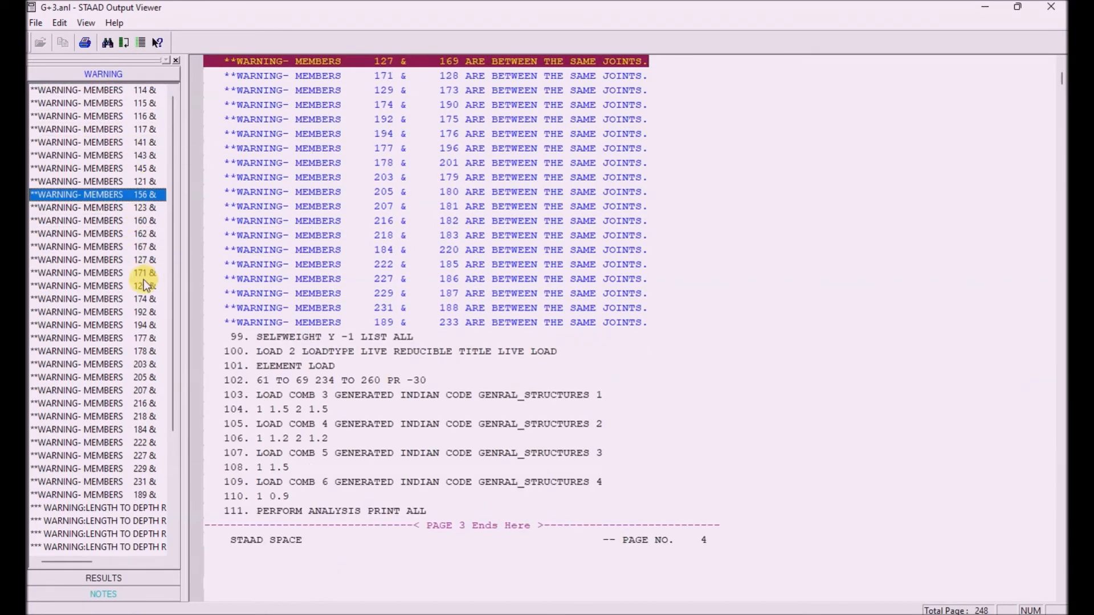
left_click(96, 406)
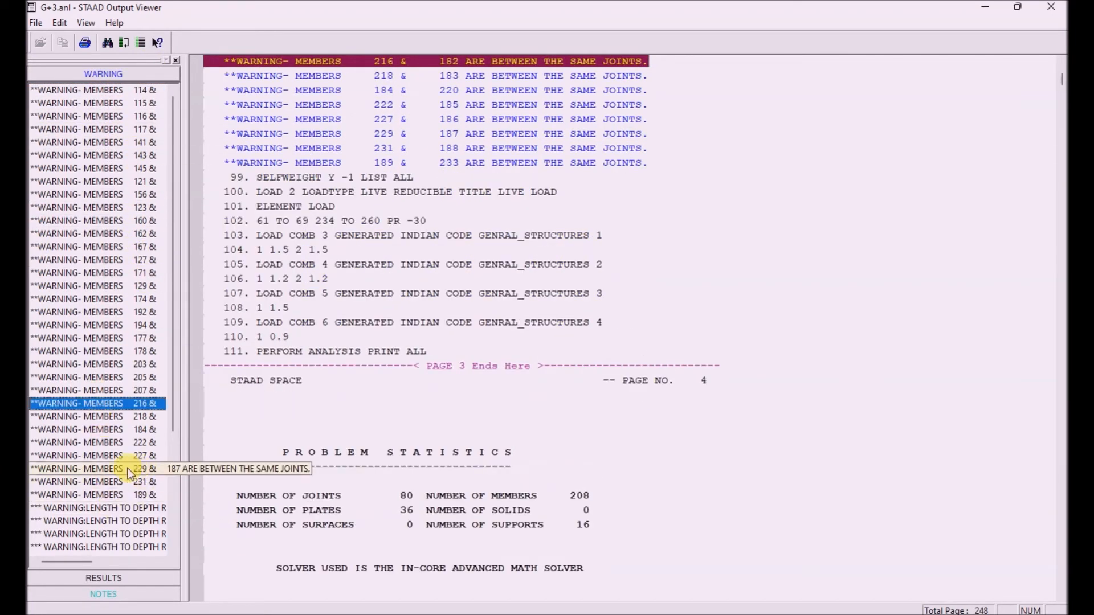
scroll(130, 175, "down", 3)
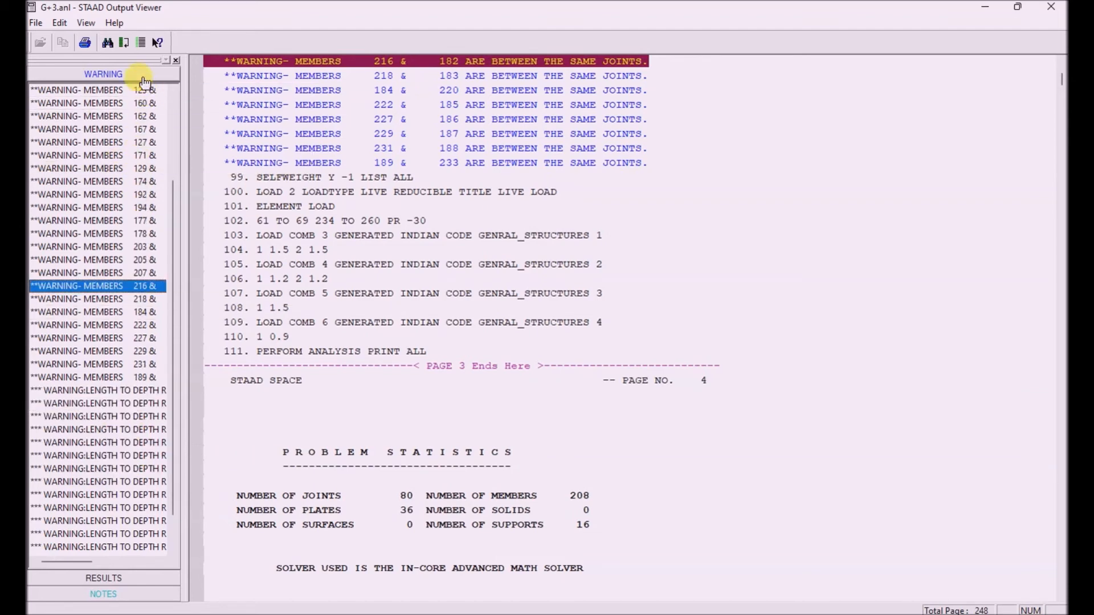
- Review the output file's total applied and reaction loads for load cases 1 and 2, and the concrete design results
left_click(108, 578)
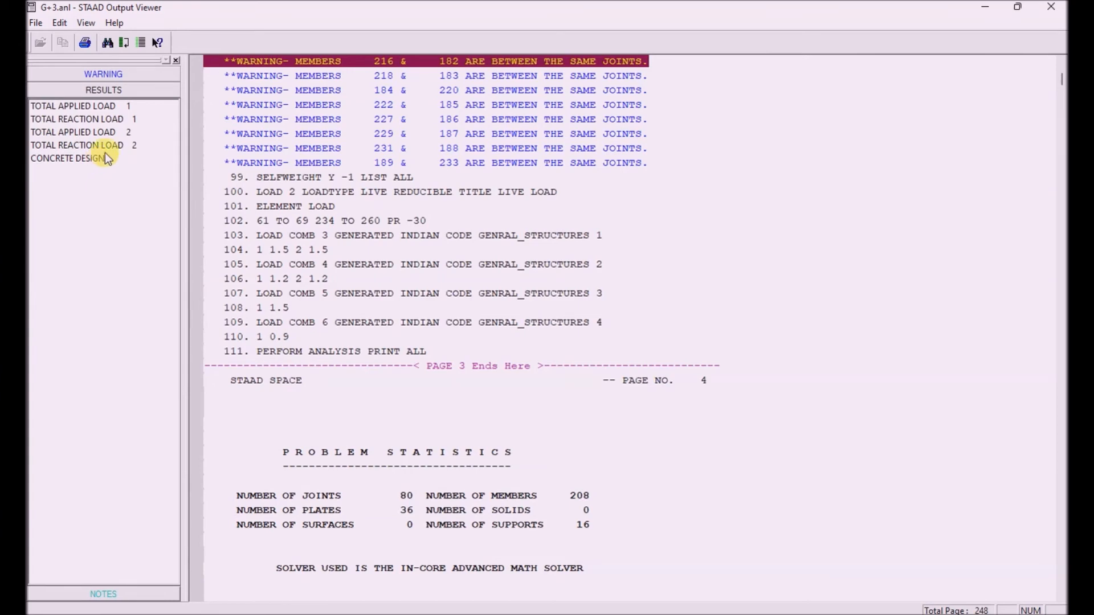
left_click(123, 106)
left_click(109, 119)
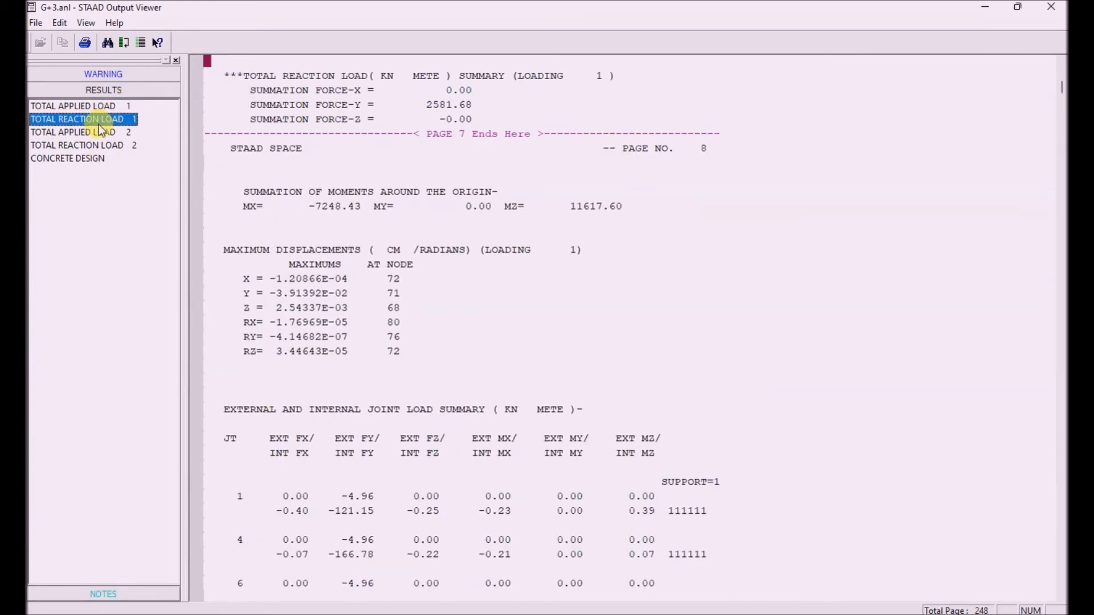
left_click(93, 131)
left_click(87, 144)
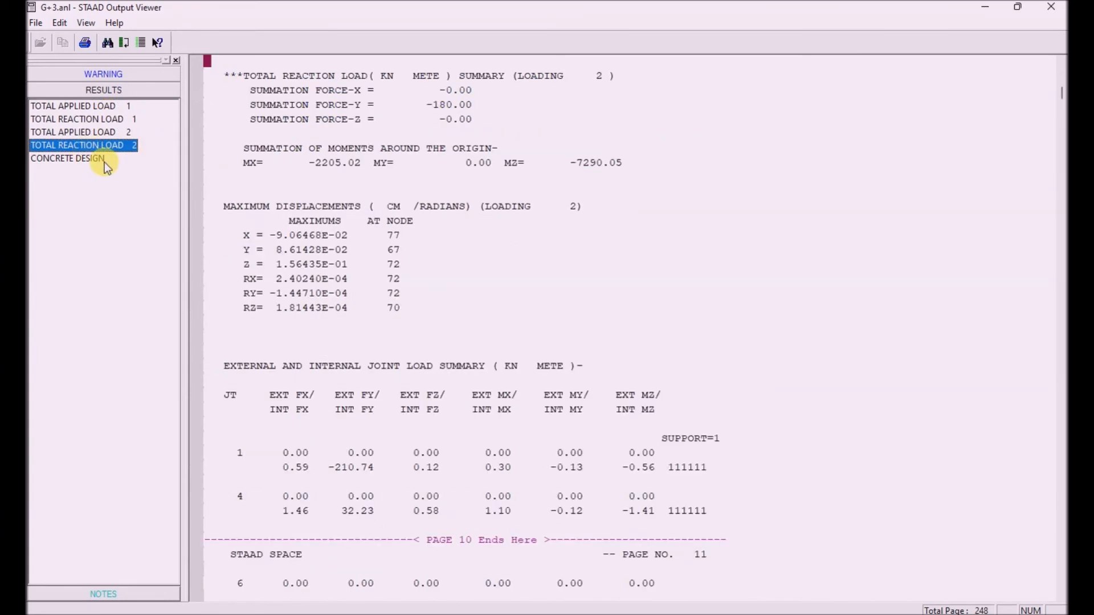
left_click(103, 160)
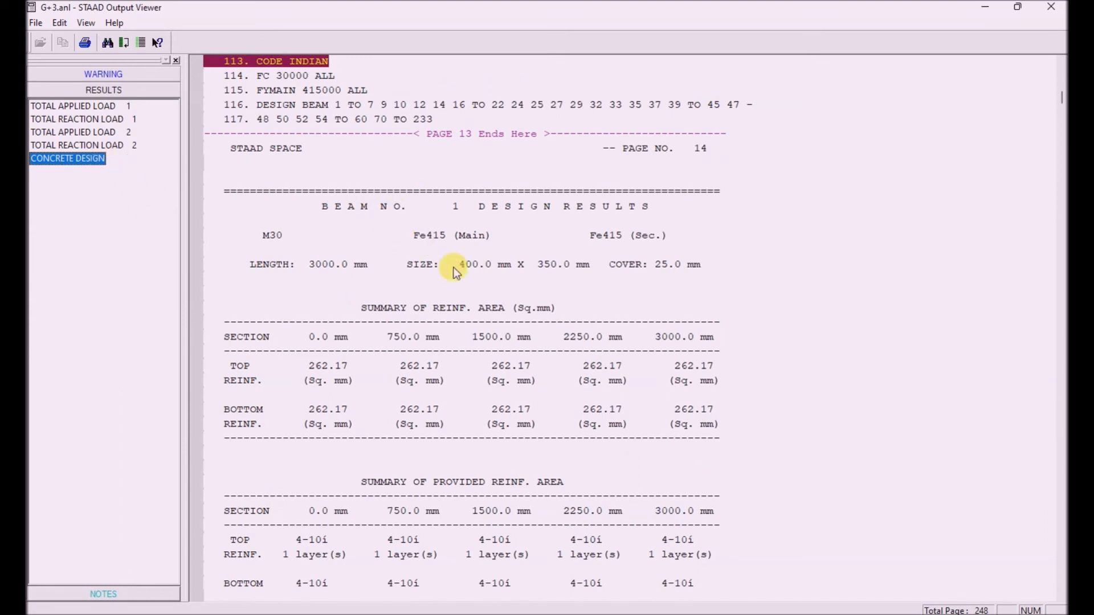
- Examine the concrete quantity note with the total concrete volume and reinforcement weights, and close the output file
left_click(149, 583)
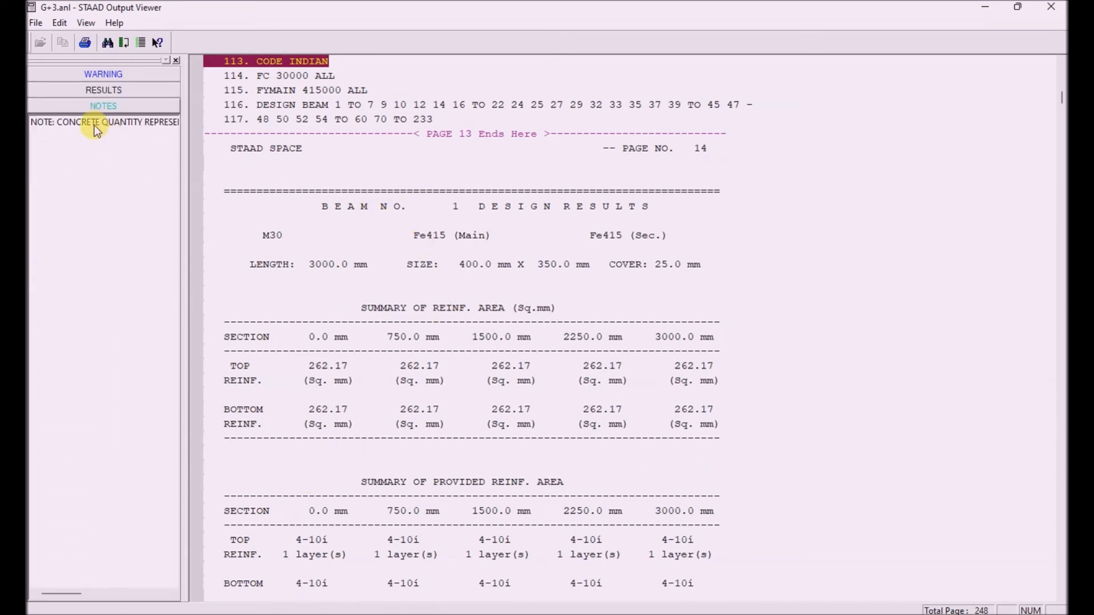
left_click(94, 123)
left_click_drag(483, 295, 523, 277)
left_click_drag(272, 130, 575, 293)
left_click(574, 293)
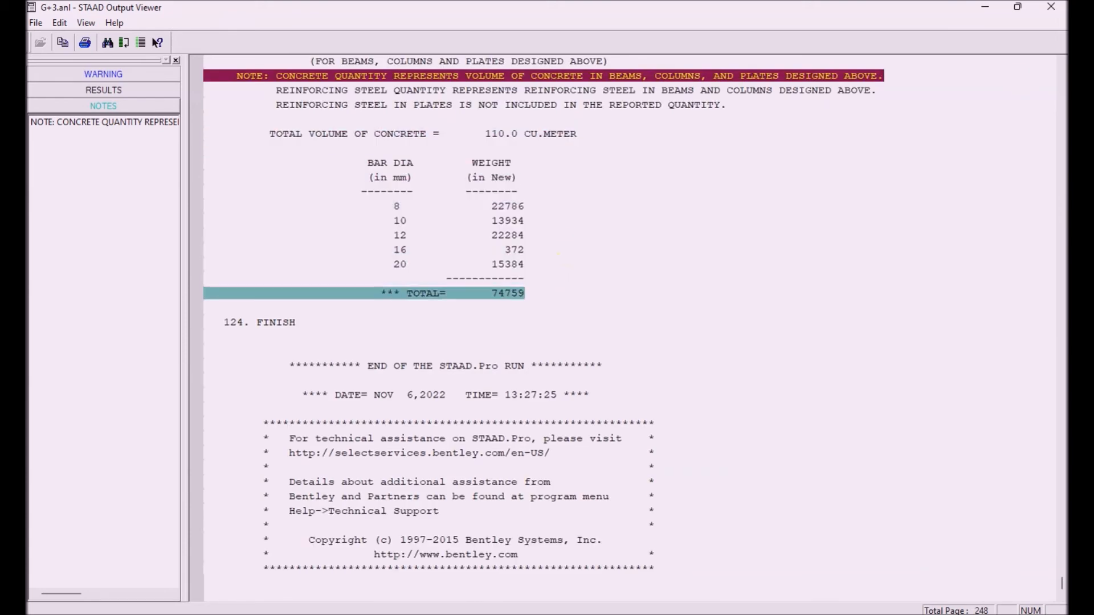
left_click(1061, 7)
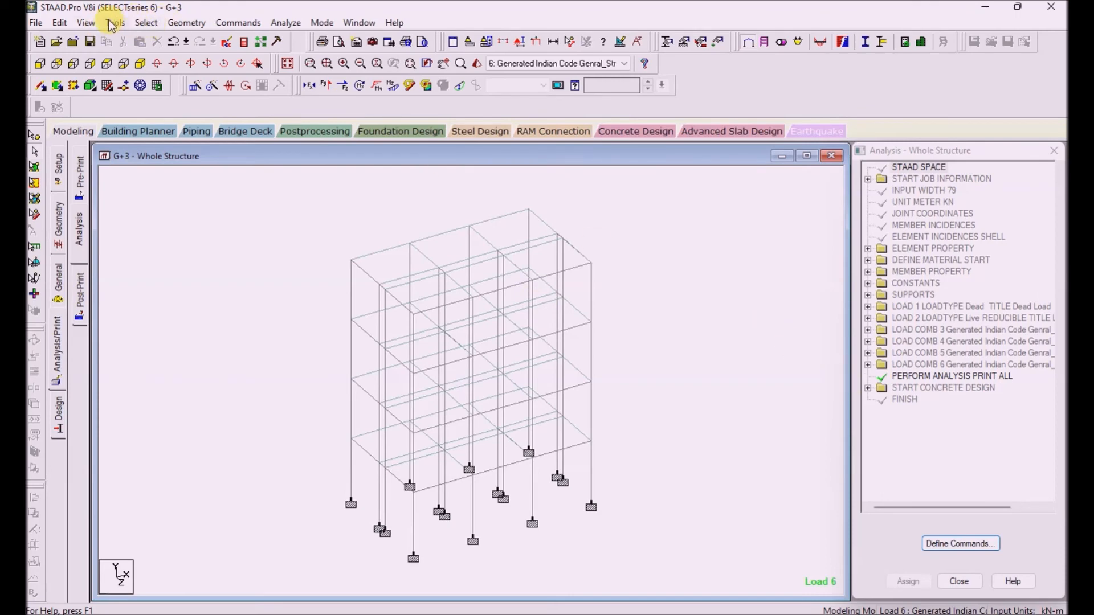
- Check the structure for duplicate members and examine the listed beam pairs in the model
left_click_drag(695, 552, 693, 548)
left_click(733, 353)
left_click(117, 23)
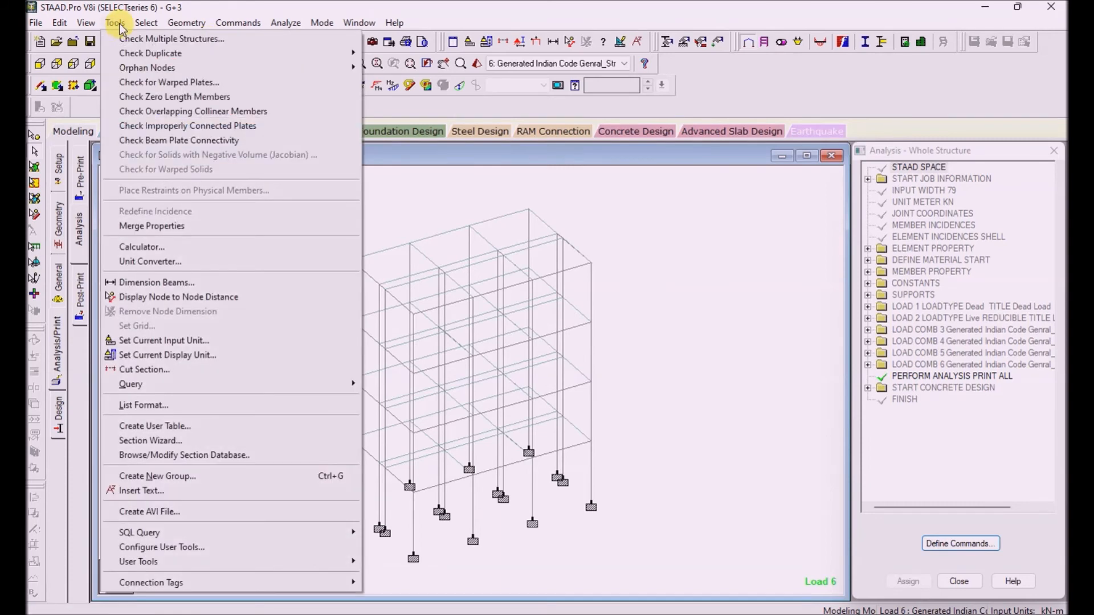
mouse_move(133, 54)
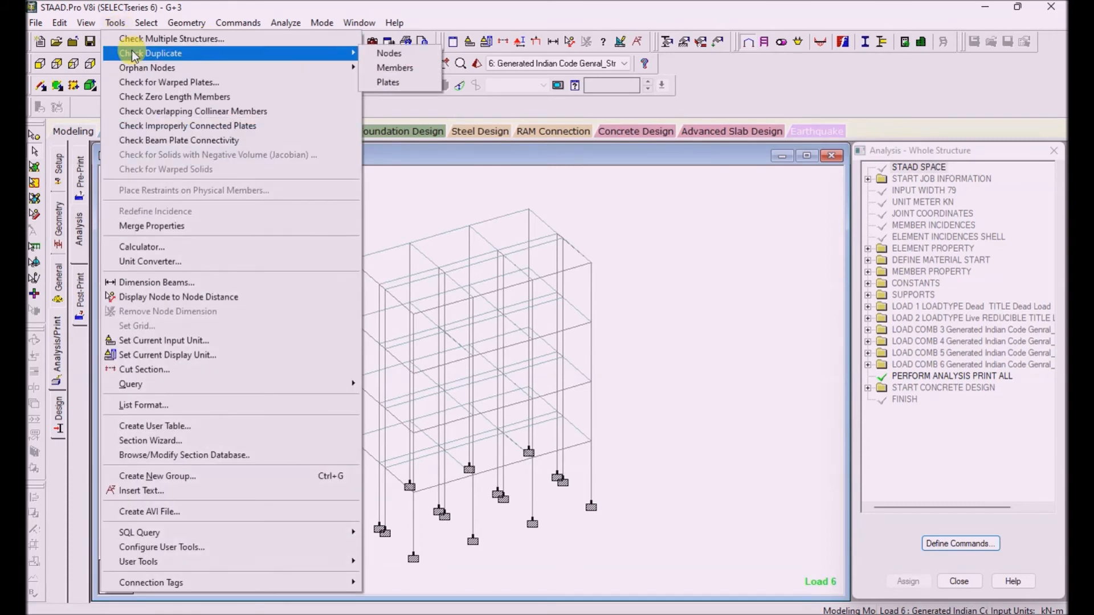
left_click(395, 68)
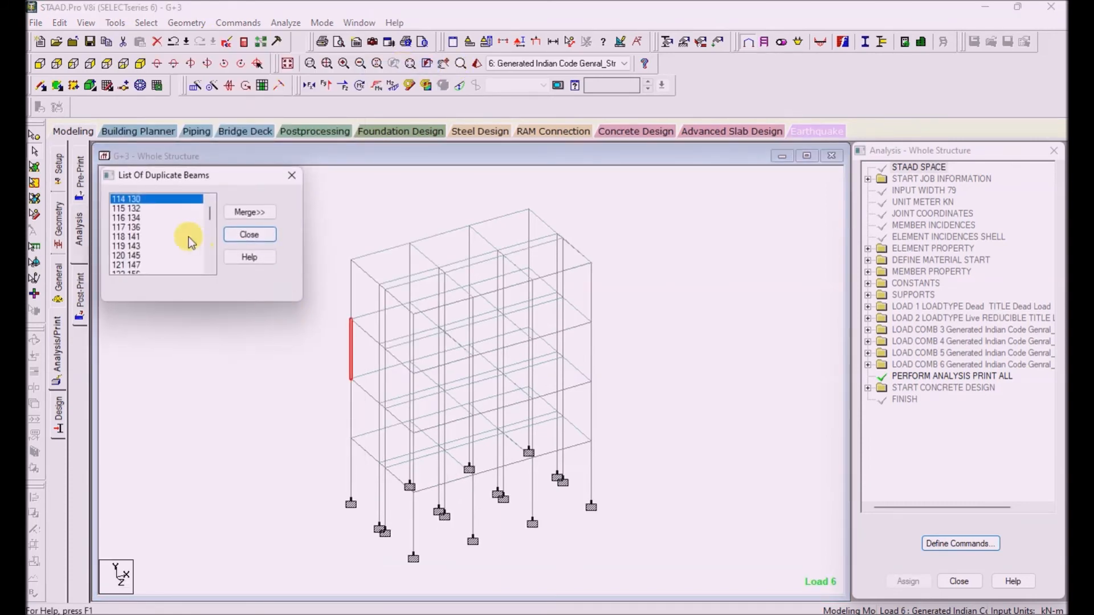
left_click(143, 208)
left_click(142, 237)
left_click(140, 245)
scroll(149, 244, "down", 20)
scroll(149, 244, "up", 10)
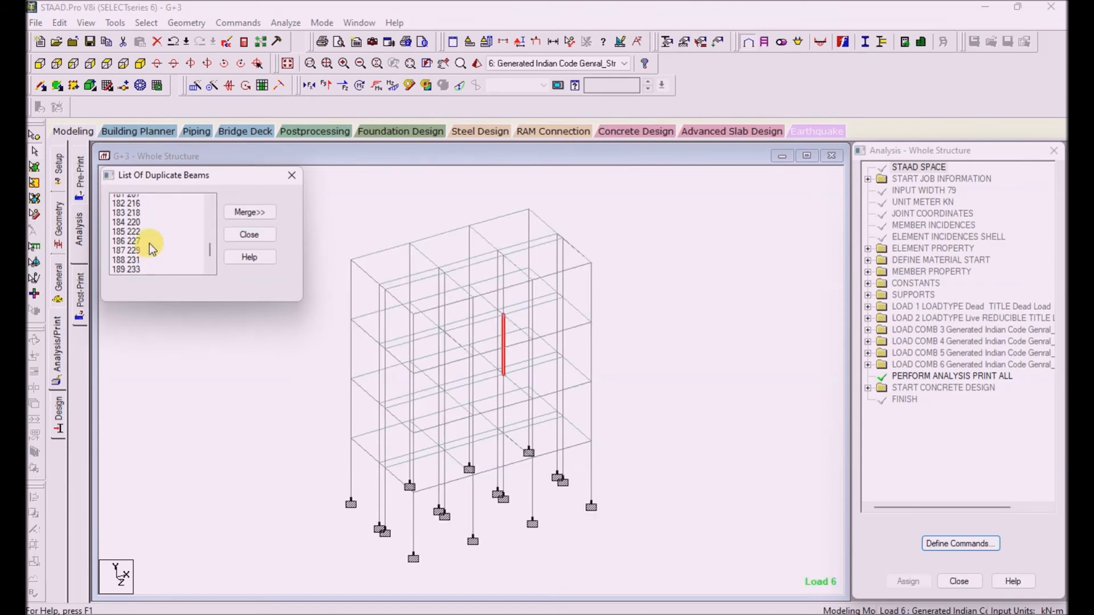
- Merge duplicate beams 114 and 130, keeping member 114, and accept deletion of the existing result files
left_click(130, 200)
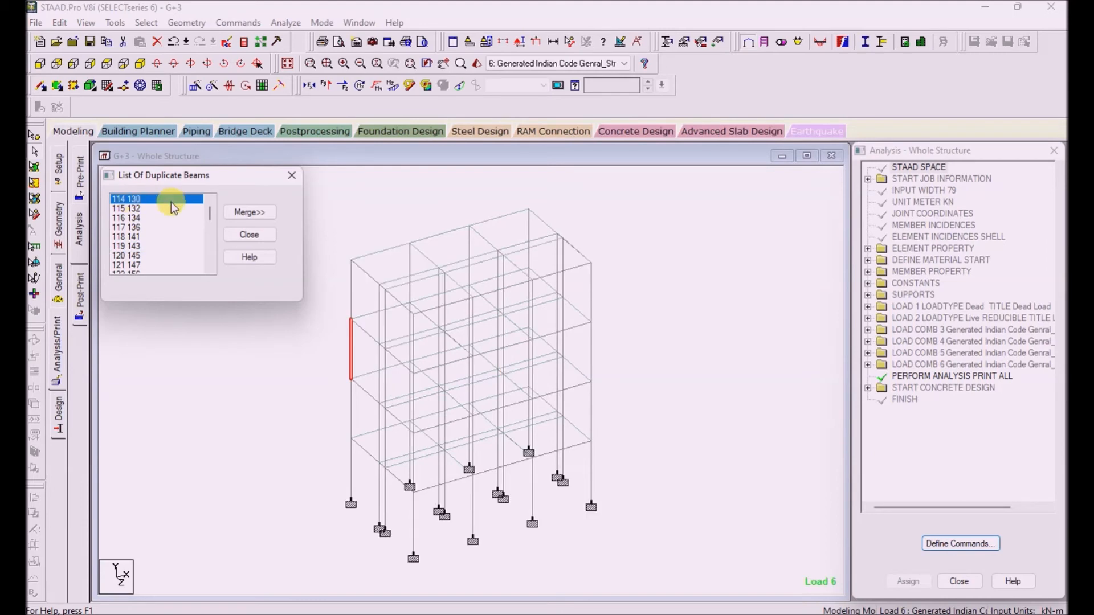
left_click(249, 212)
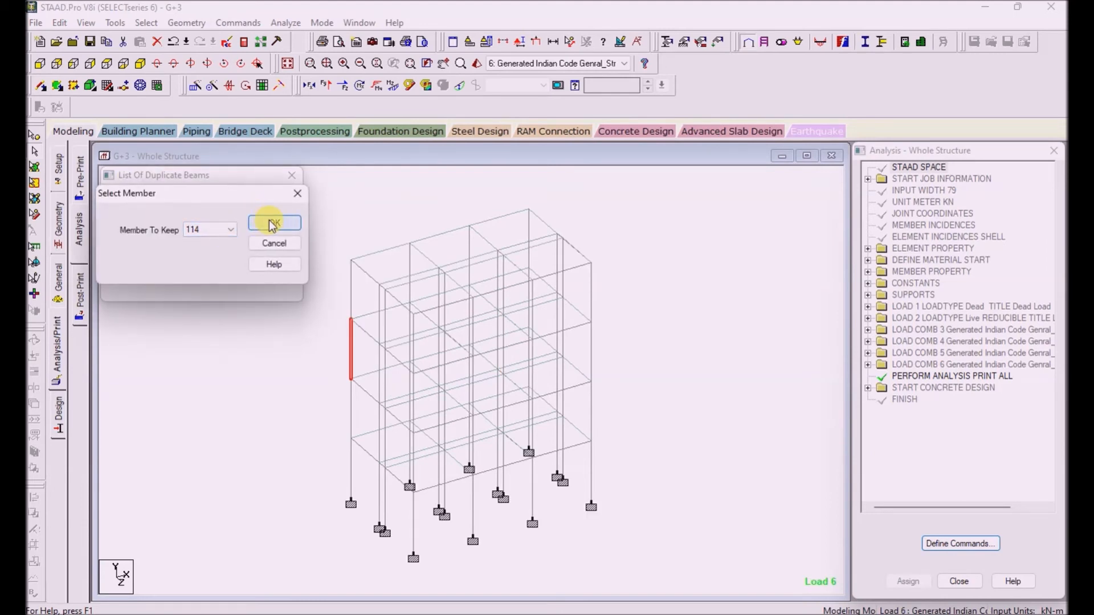
left_click(268, 220)
left_click(238, 270)
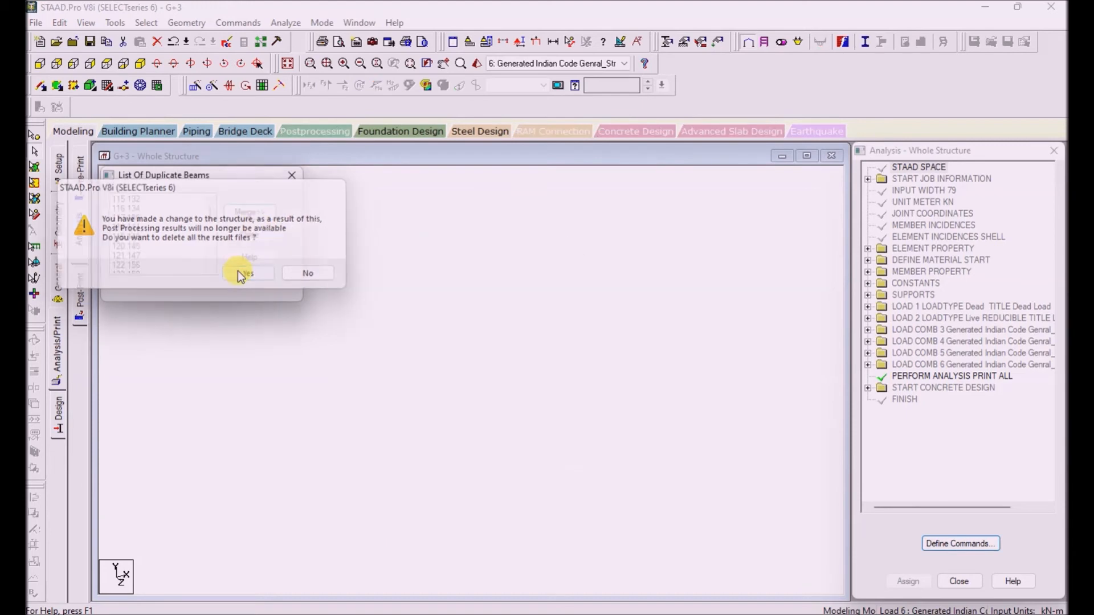
- Merge the duplicate beam pairs 115/132 and 116/134, keeping members 115 and 116
left_click(143, 199)
left_click(250, 212)
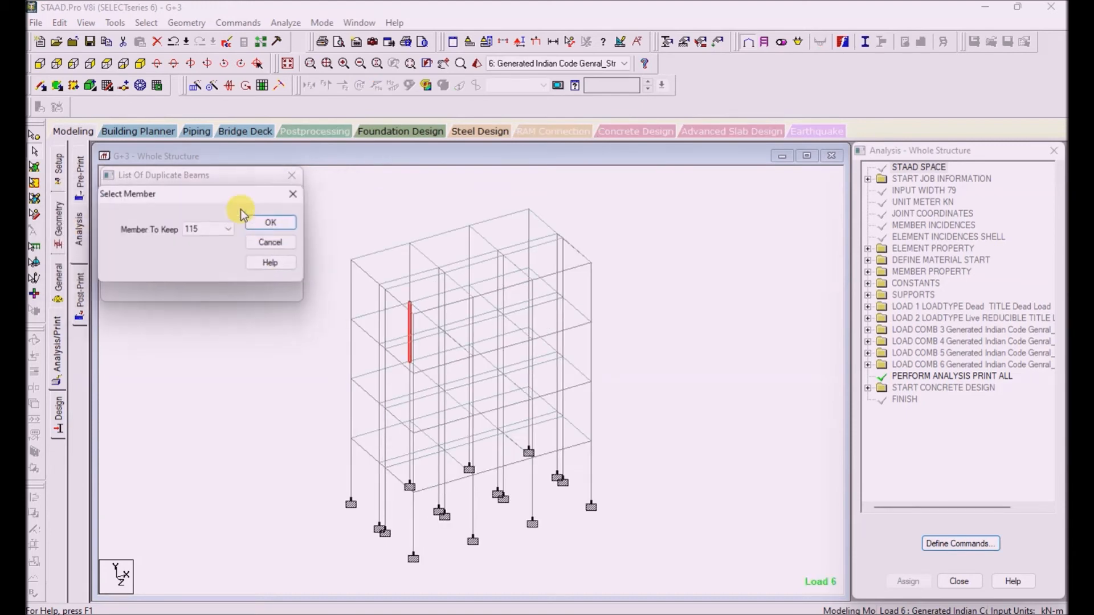
left_click(274, 224)
left_click(153, 196)
left_click(250, 213)
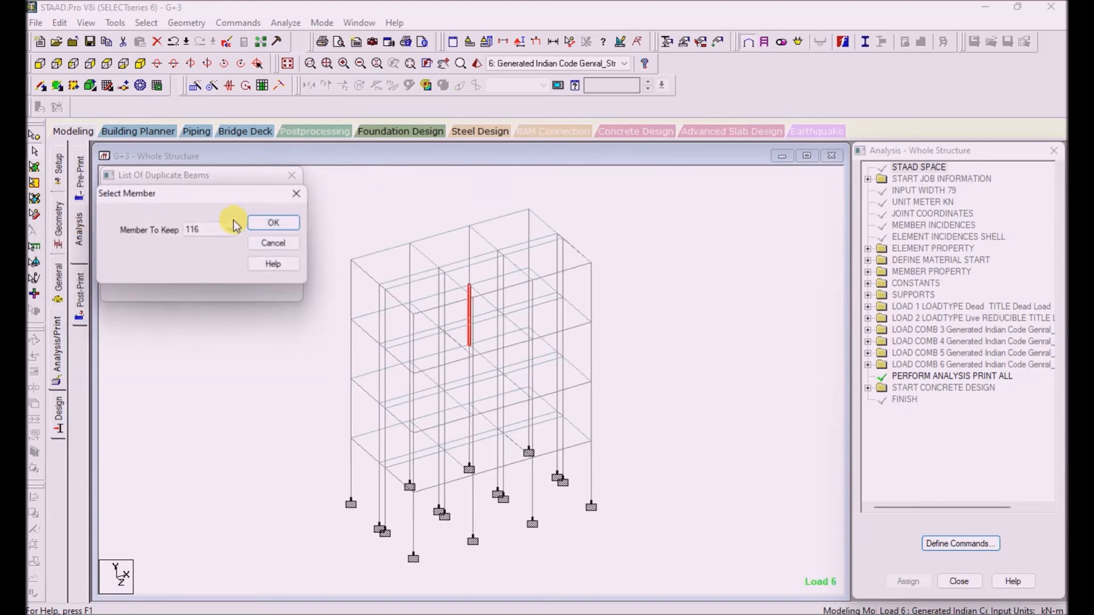
left_click(261, 228)
- Merge the duplicate beam pairs 118/141, 119/143 and 117/136, keeping the lower-numbered member of each
left_click(128, 207)
left_click(250, 212)
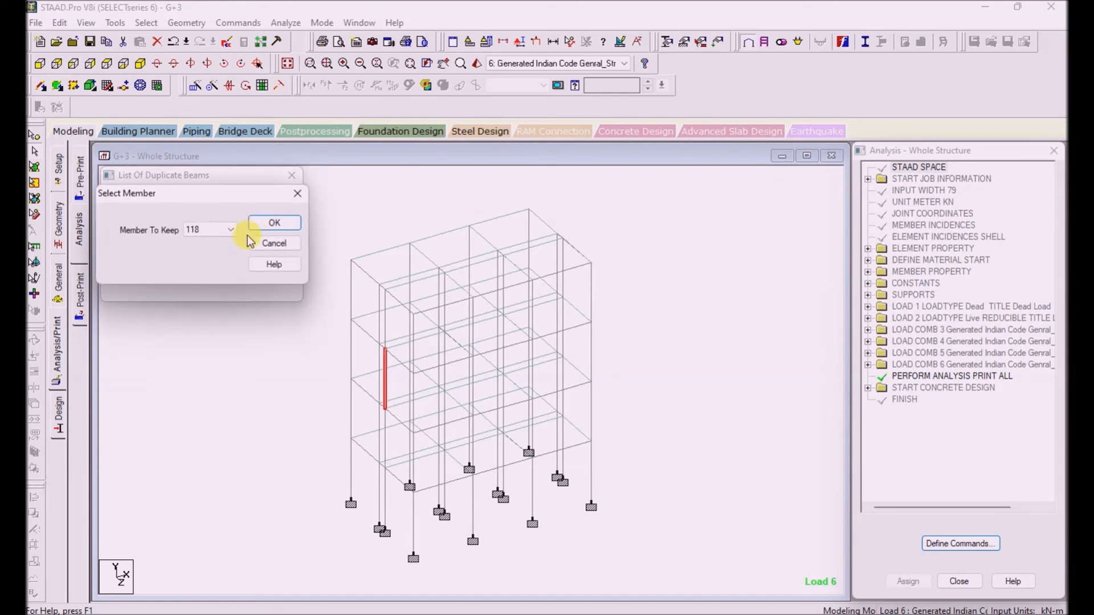
left_click(272, 223)
left_click(145, 208)
left_click(249, 212)
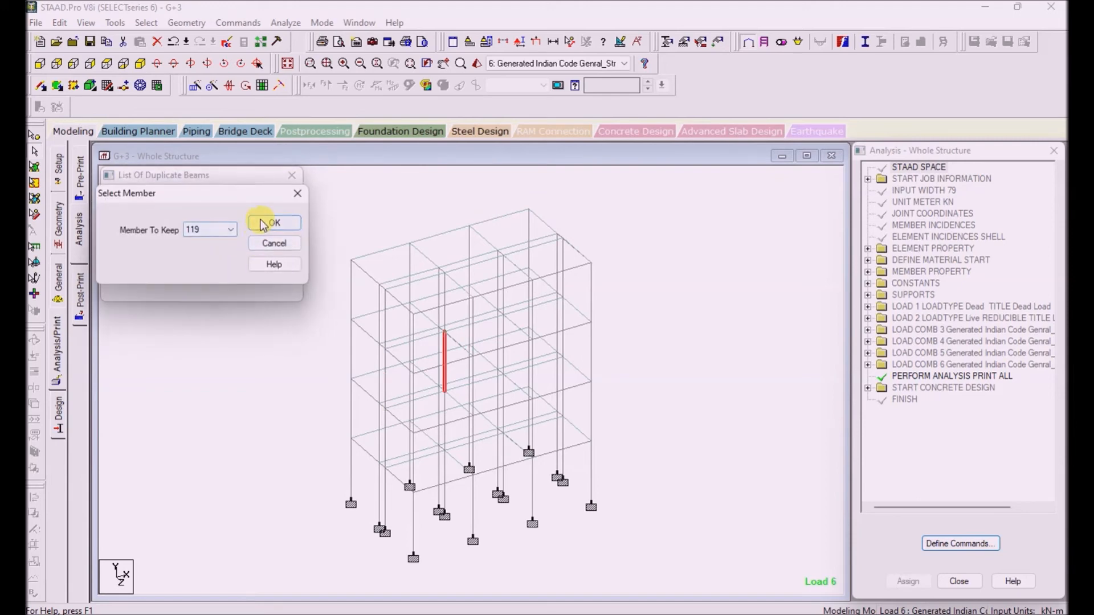
left_click(274, 223)
left_click(250, 212)
left_click(273, 223)
- Merge the duplicate beam pairs 123/158, 124/160 and 120/145, keeping the lower-numbered member of each
left_click(145, 227)
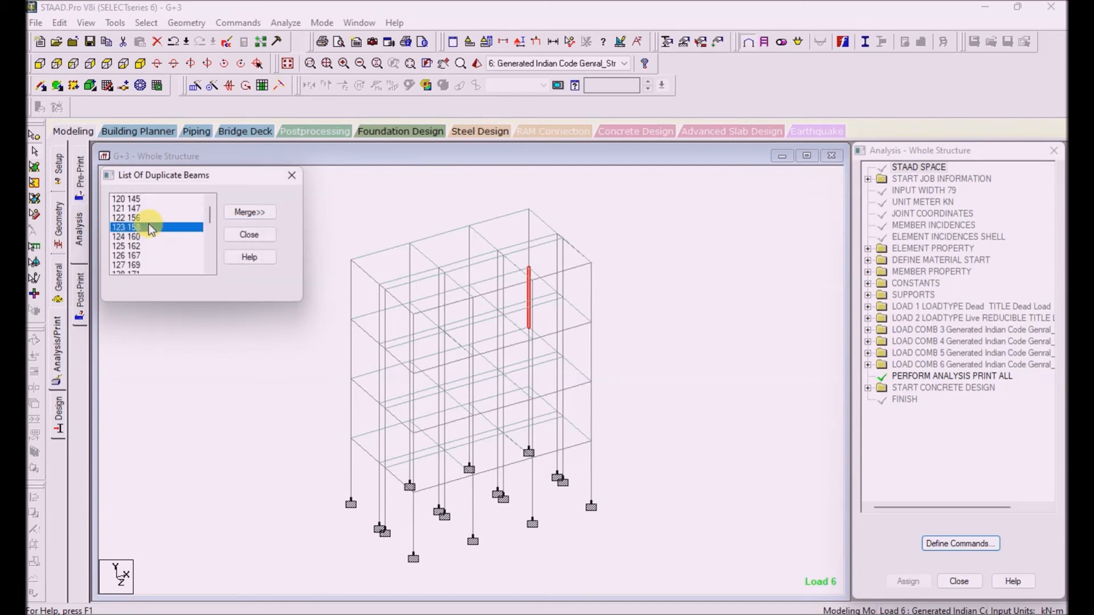
left_click(238, 220)
left_click(272, 223)
left_click(145, 227)
left_click(250, 212)
left_click(273, 223)
left_click(140, 195)
left_click(250, 211)
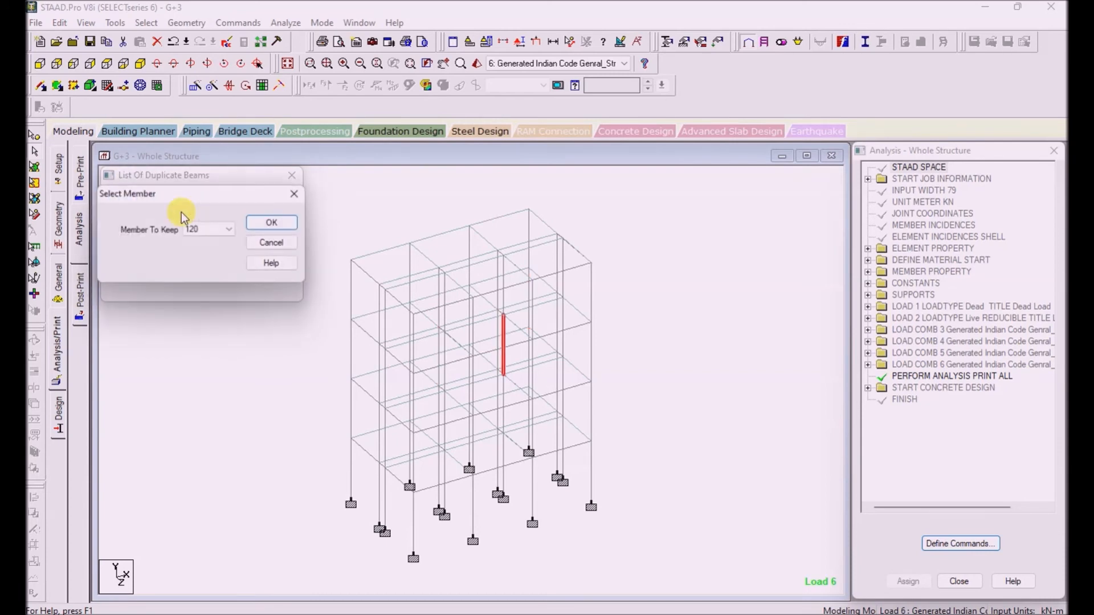
left_click(263, 223)
- Merge the duplicate beam pairs 125/162, 126/167 and 129/173, keeping the lower-numbered member of each
left_click(136, 219)
left_click(249, 214)
left_click(268, 224)
left_click(142, 217)
left_click(252, 211)
left_click(271, 224)
left_click(170, 238)
left_click(249, 212)
- Merge the duplicate beam pairs 128/171 and 122/156, keeping members 128 and 122
left_click(184, 227)
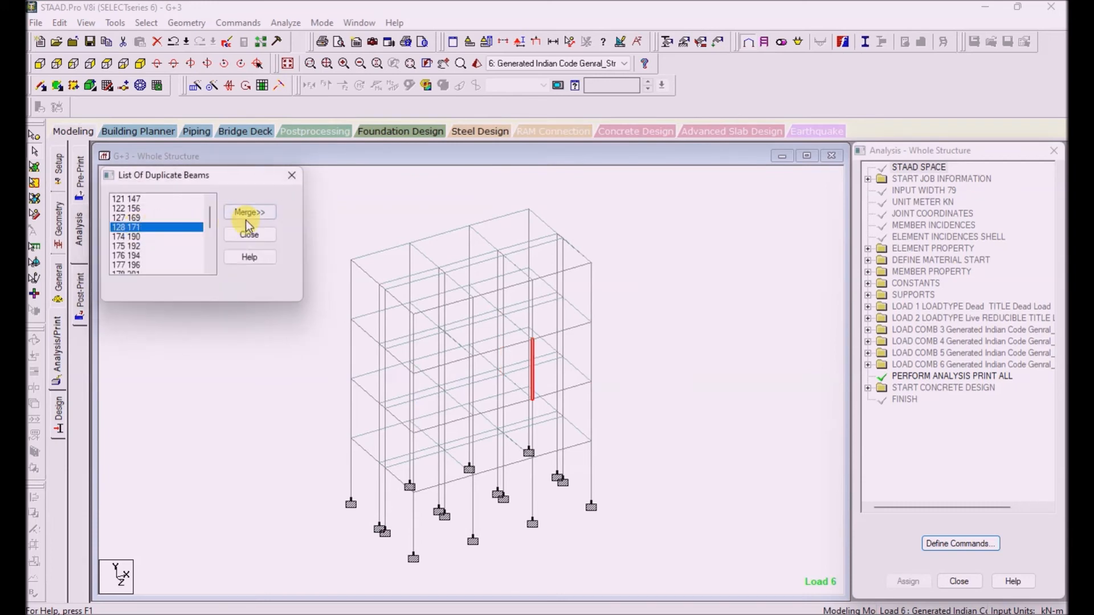
left_click(246, 218)
left_click(261, 221)
left_click(175, 209)
left_click(238, 209)
left_click(272, 222)
- Merge the duplicate beam pairs 174/190, 175/192 and 176/194, keeping the lower-numbered member of each
left_click(148, 218)
left_click(249, 212)
left_click(260, 226)
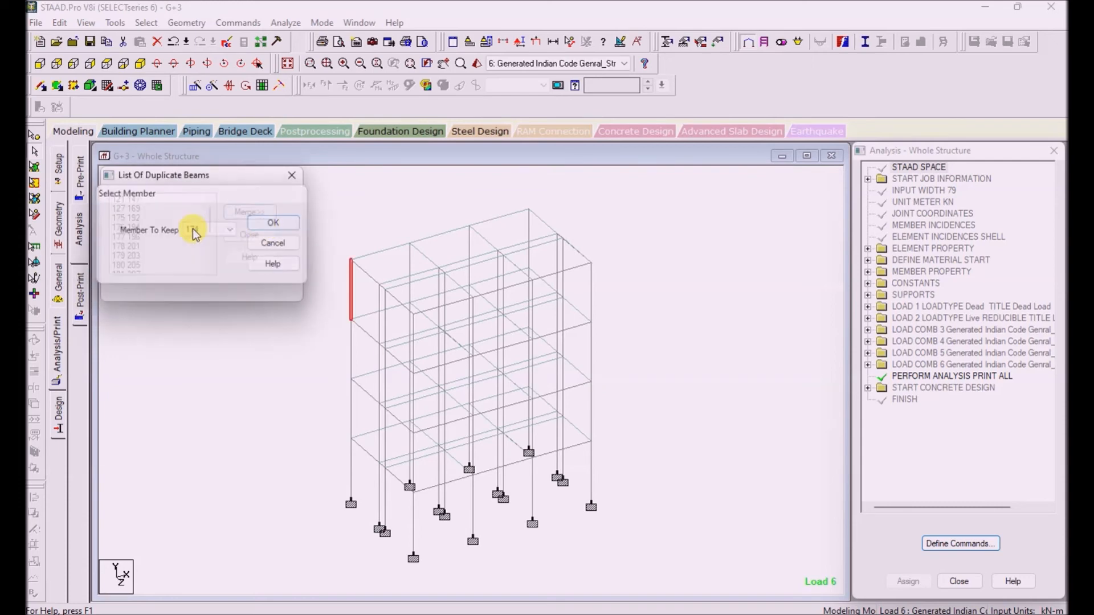
left_click(182, 218)
left_click(248, 213)
left_click(254, 220)
left_click(153, 218)
left_click(245, 213)
left_click(258, 222)
- Merge the duplicate beam pairs 121/147, 179/203 and 180/205, keeping the lower-numbered member of each
left_click(184, 200)
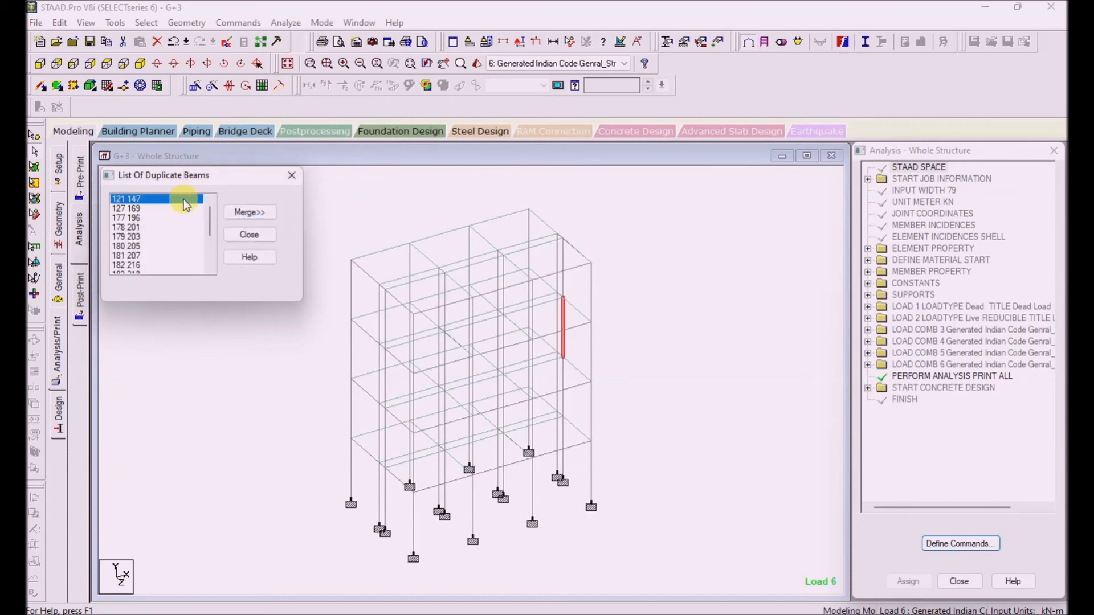
left_click(245, 212)
left_click(272, 223)
left_click(171, 227)
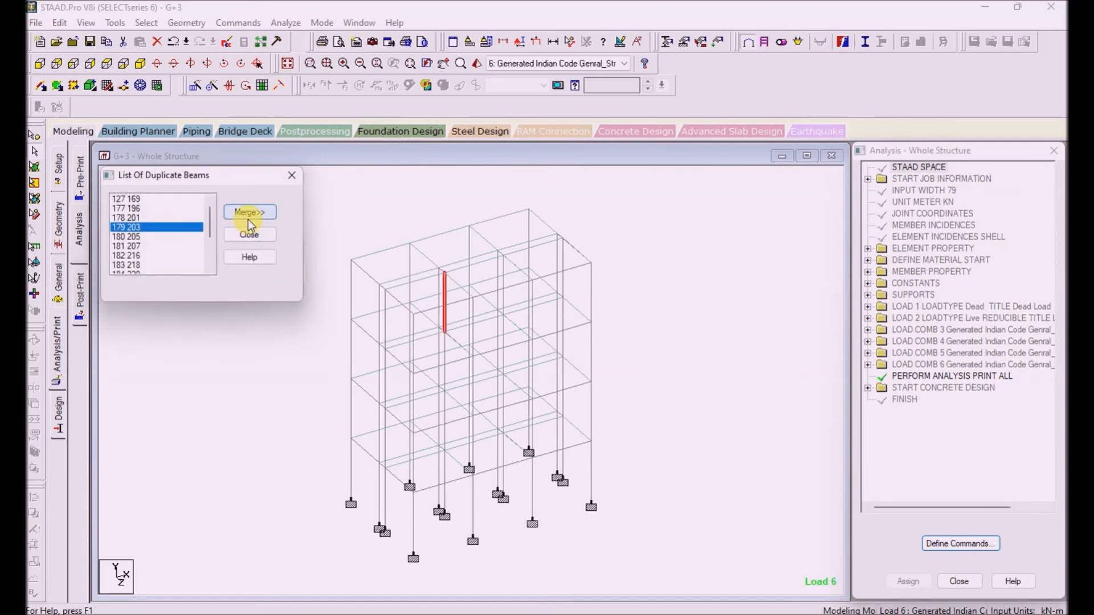
left_click(249, 212)
left_click(267, 222)
left_click(193, 227)
left_click(248, 212)
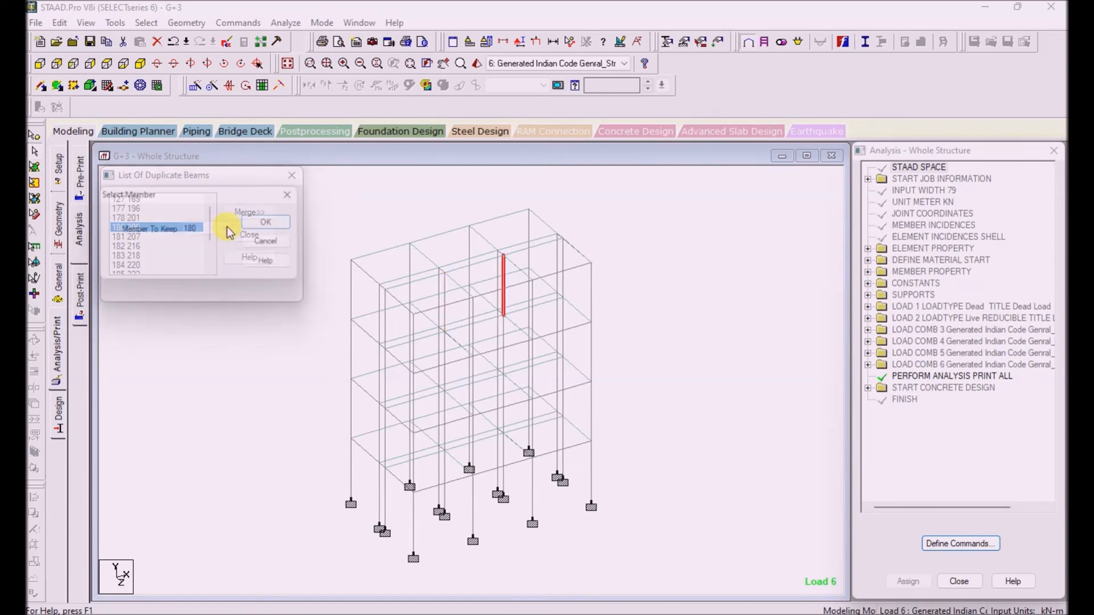
left_click(268, 222)
- Merge the duplicate beam pairs 182/216, 183/218 and 181/207, keeping the lower-numbered member of each
left_click(159, 237)
left_click(262, 214)
left_click(268, 223)
left_click(143, 237)
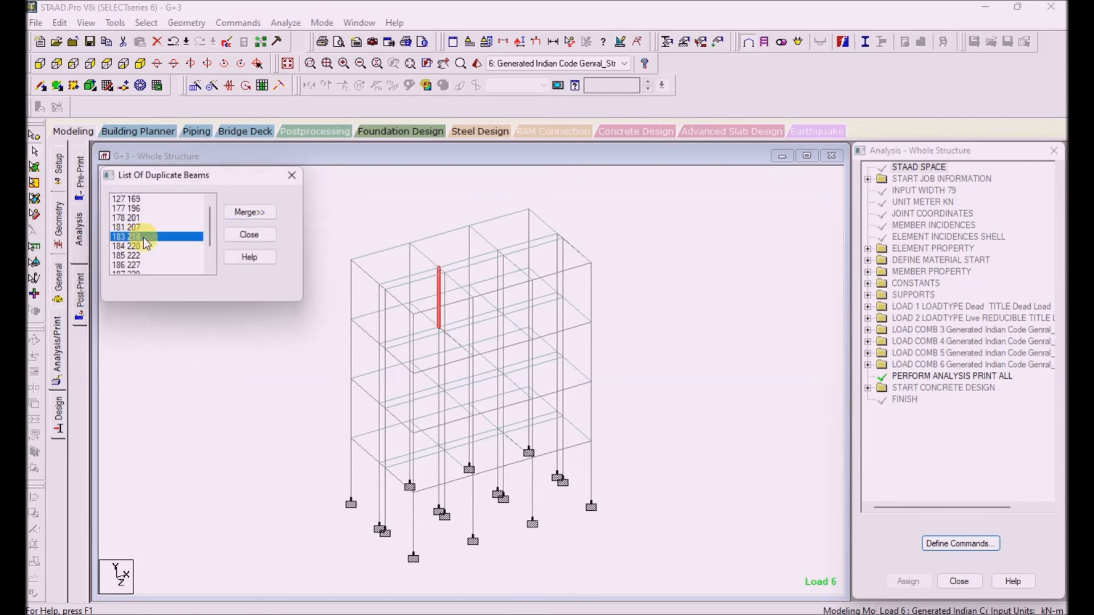
left_click(249, 212)
left_click(267, 222)
left_click(132, 227)
left_click(249, 212)
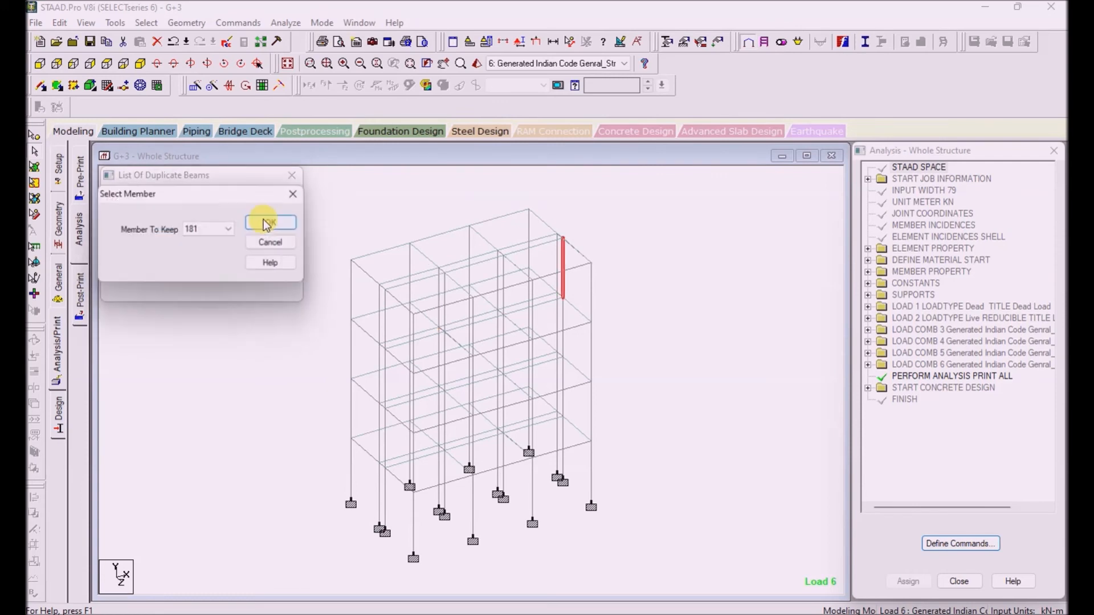
left_click(268, 223)
- Merge the next two duplicate beam pairs, keeping member 177 for the first of them
left_click(249, 212)
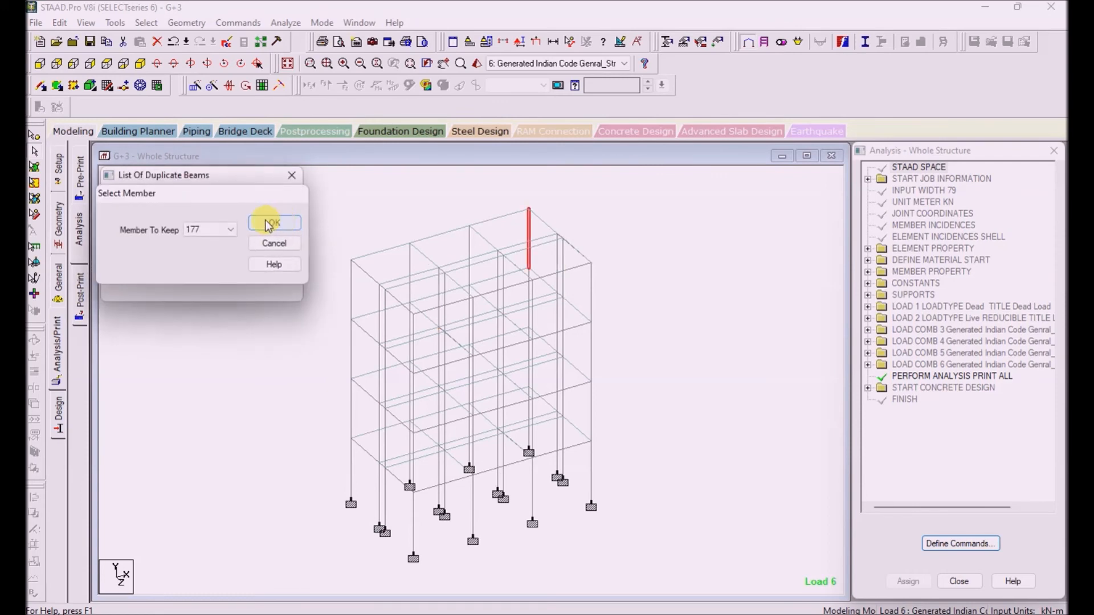
left_click(269, 224)
left_click(249, 212)
left_click(269, 223)
- Merge the duplicate beam pairs 184/220, 185/222, 186/227, 188/231 and 189/233, keeping the lower-numbered member of each
left_click(181, 219)
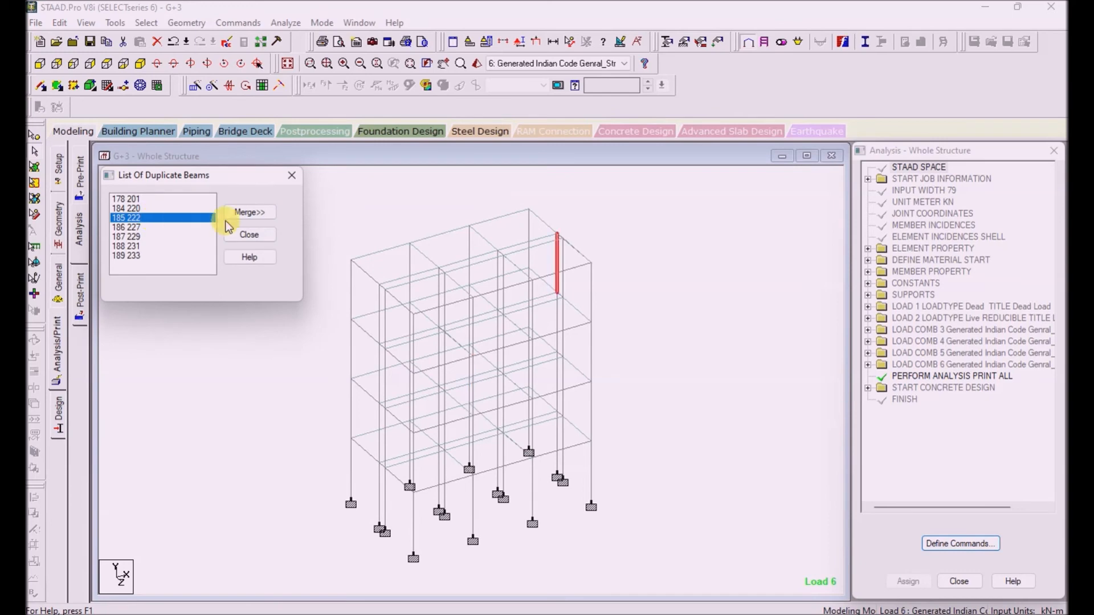
left_click(256, 214)
left_click(268, 223)
left_click(240, 212)
left_click(272, 223)
left_click(249, 212)
left_click(271, 222)
left_click(126, 227)
left_click(249, 212)
left_click(274, 223)
left_click(249, 212)
left_click(270, 227)
- Merge the remaining duplicate beam pairs 187/229 and 178/201, keeping the lower-numbered members, and close the duplicate list
left_click(174, 208)
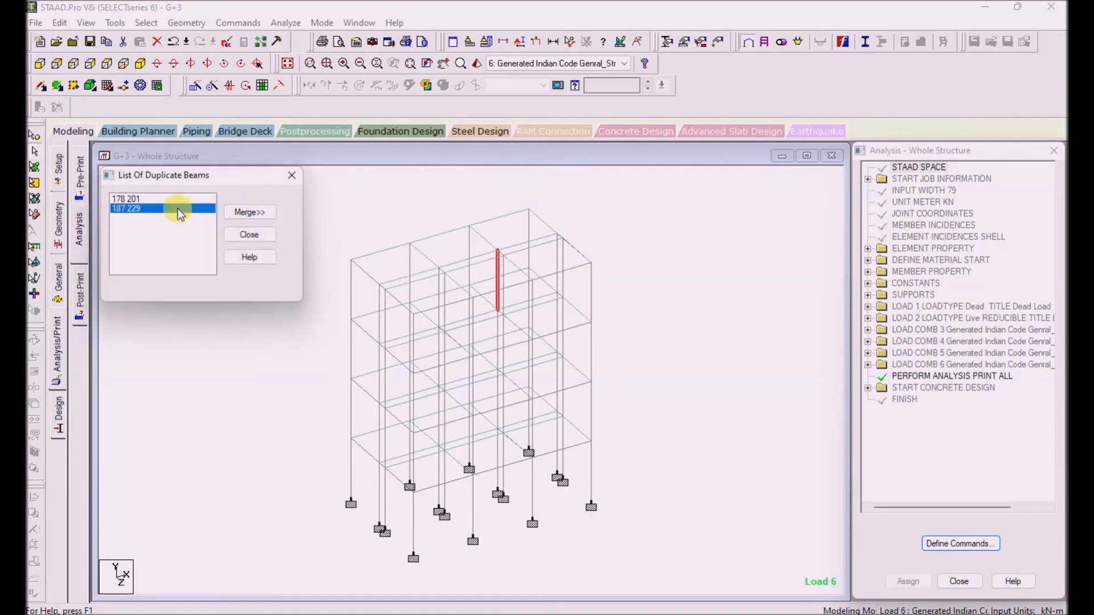
left_click(263, 211)
left_click(271, 223)
left_click(174, 200)
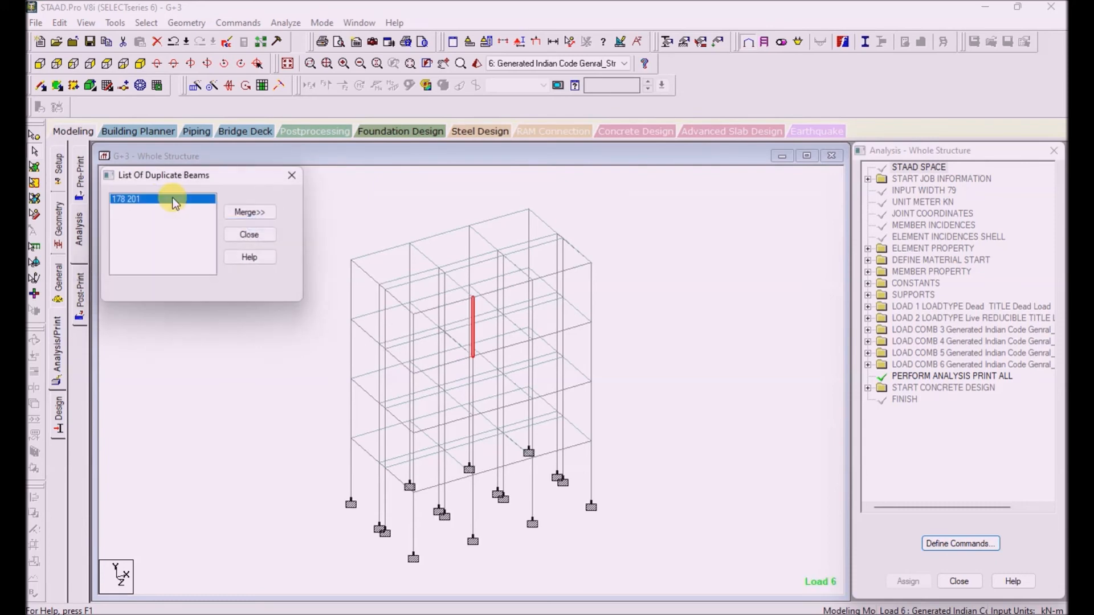
left_click(245, 213)
left_click(273, 225)
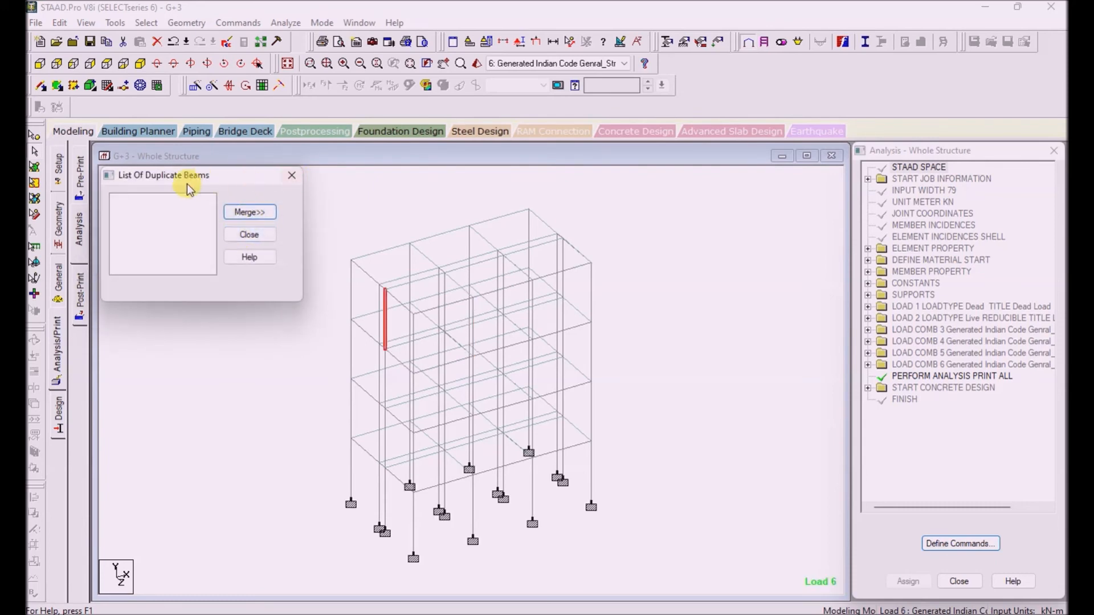
left_click(293, 176)
- Rerun the analysis on the merged G+3 model and open its output file
left_click(281, 24)
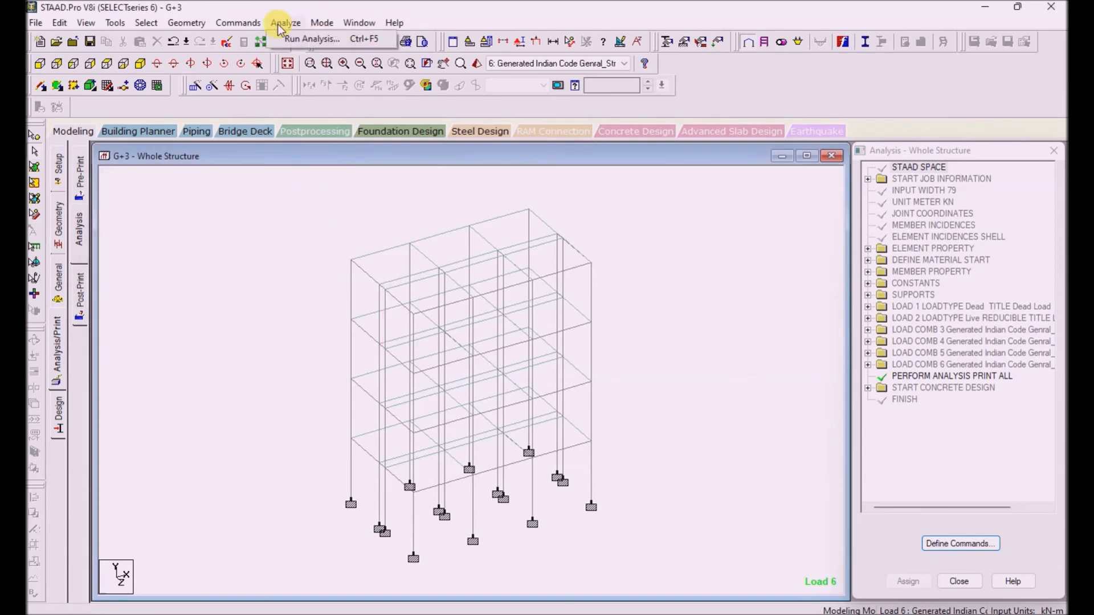
left_click(310, 38)
left_click(455, 334)
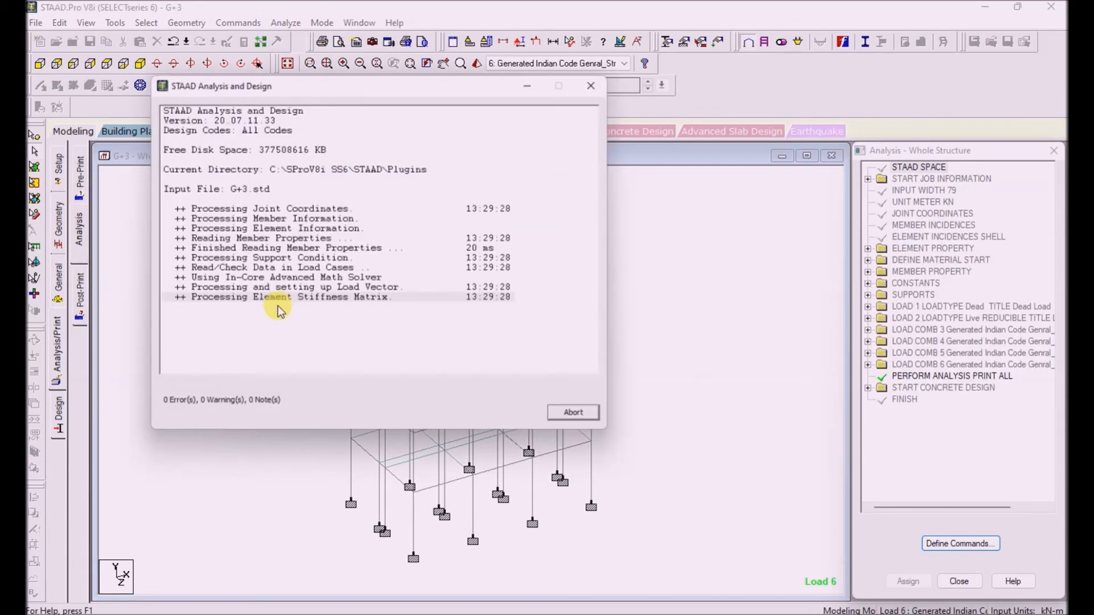
left_click(217, 329)
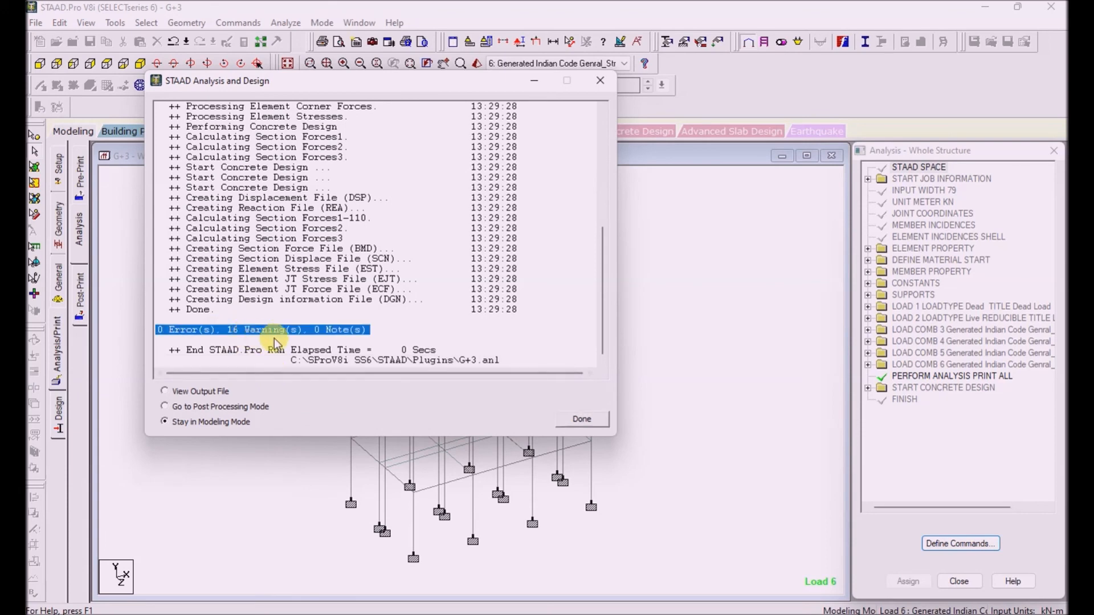
left_click(185, 393)
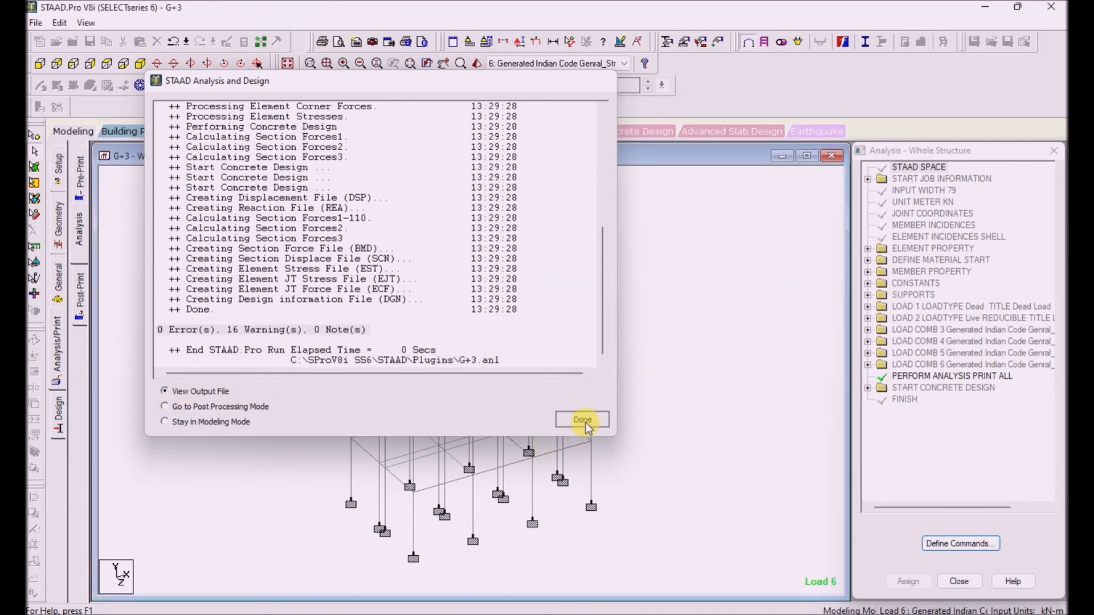
left_click(582, 419)
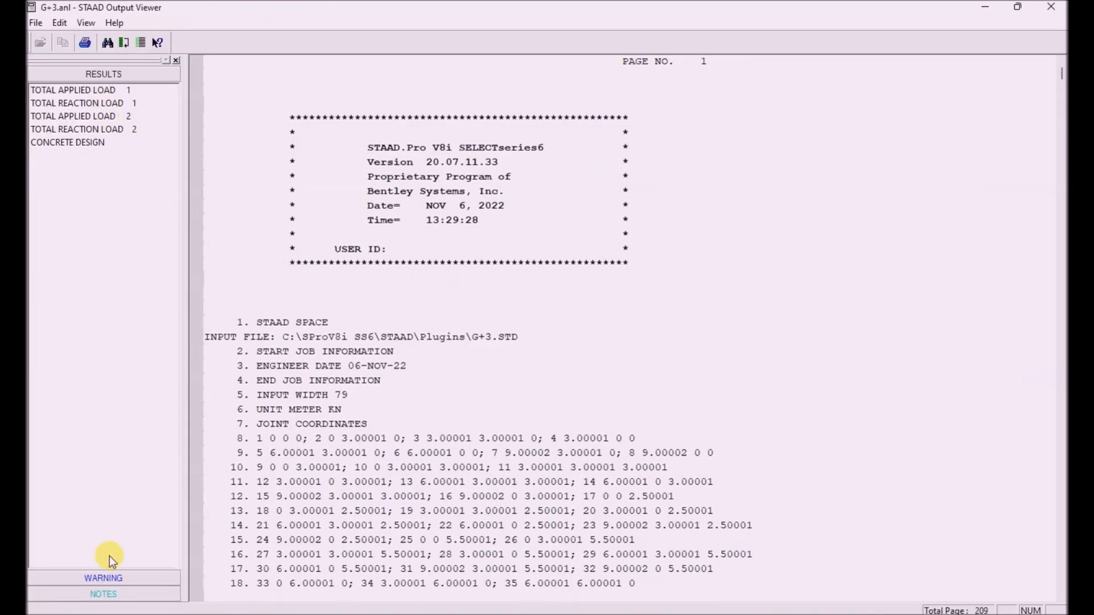
- Examine the length-to-depth ratio warnings in the output, starting from the one for member 24
left_click(100, 593)
left_click(142, 106)
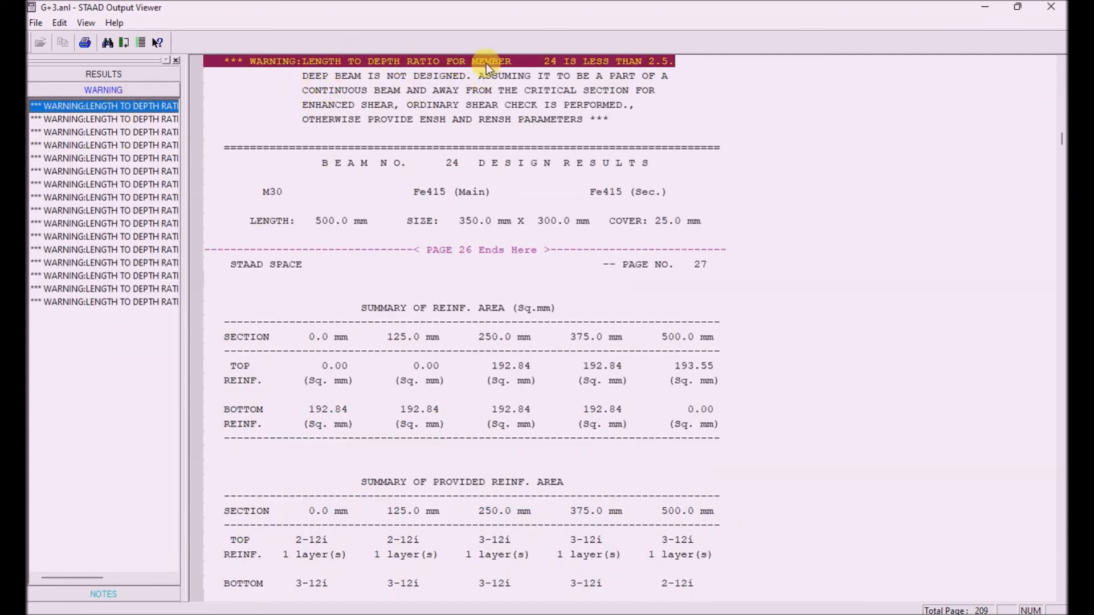
scroll(502, 285, "down", 15)
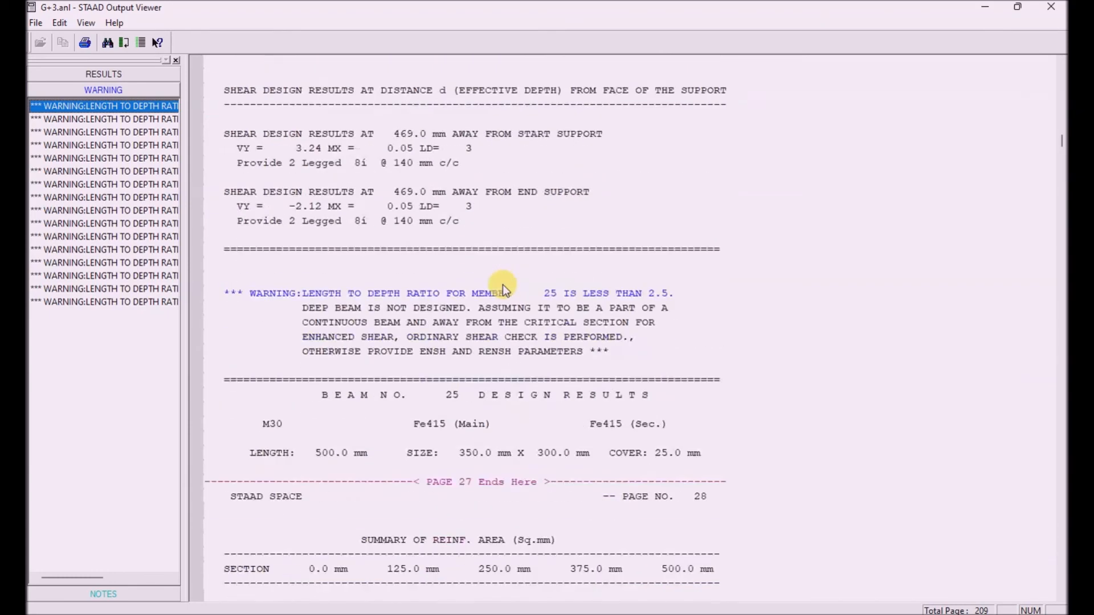
left_click(457, 296)
scroll(601, 310, "down", 20)
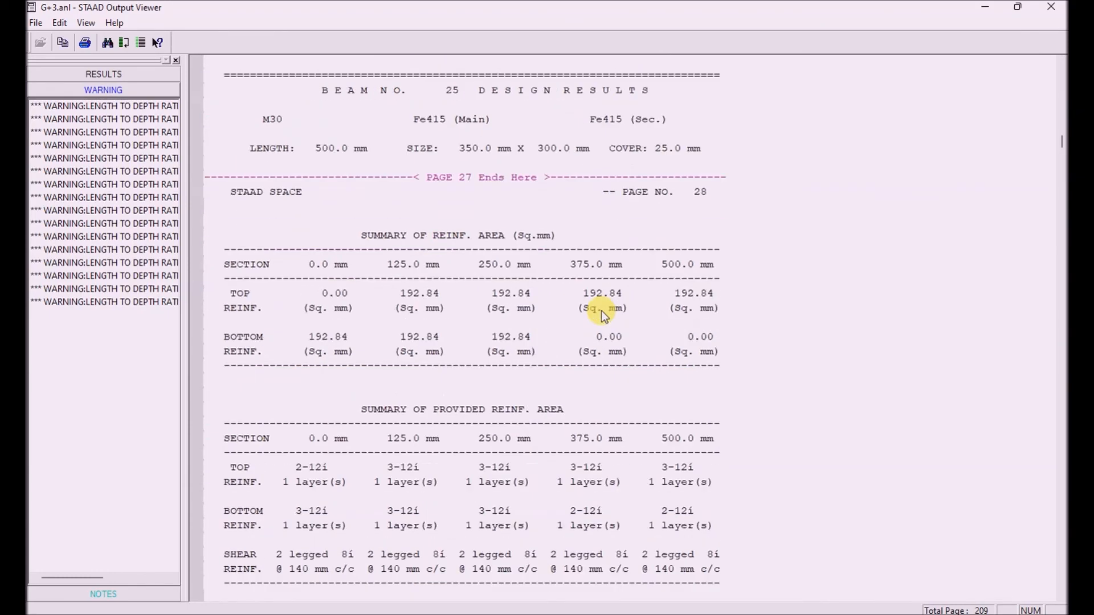
scroll(601, 310, "down", 20)
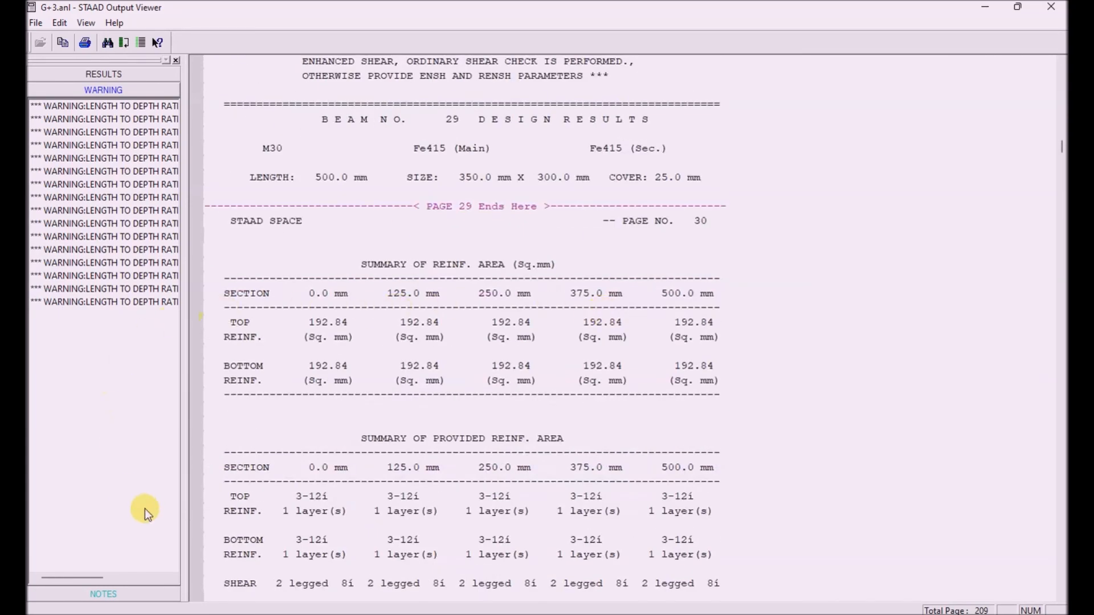
- Review the required reinforcement, provided reinforcement and support shear design results of beam 29, and close the output viewer
left_click_drag(319, 327, 415, 323)
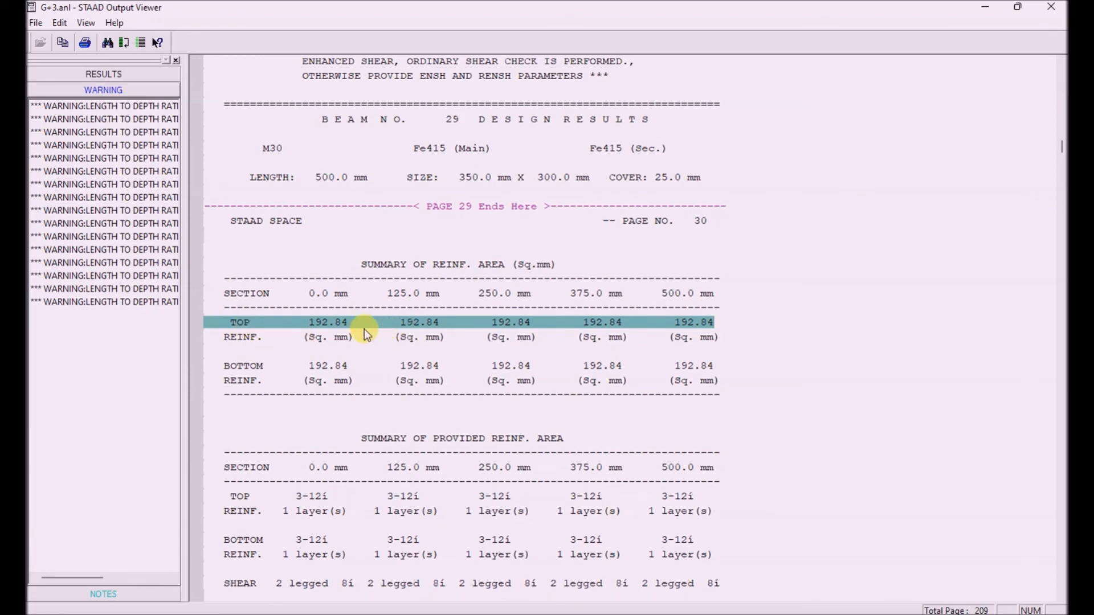
scroll(449, 329, "down", 4)
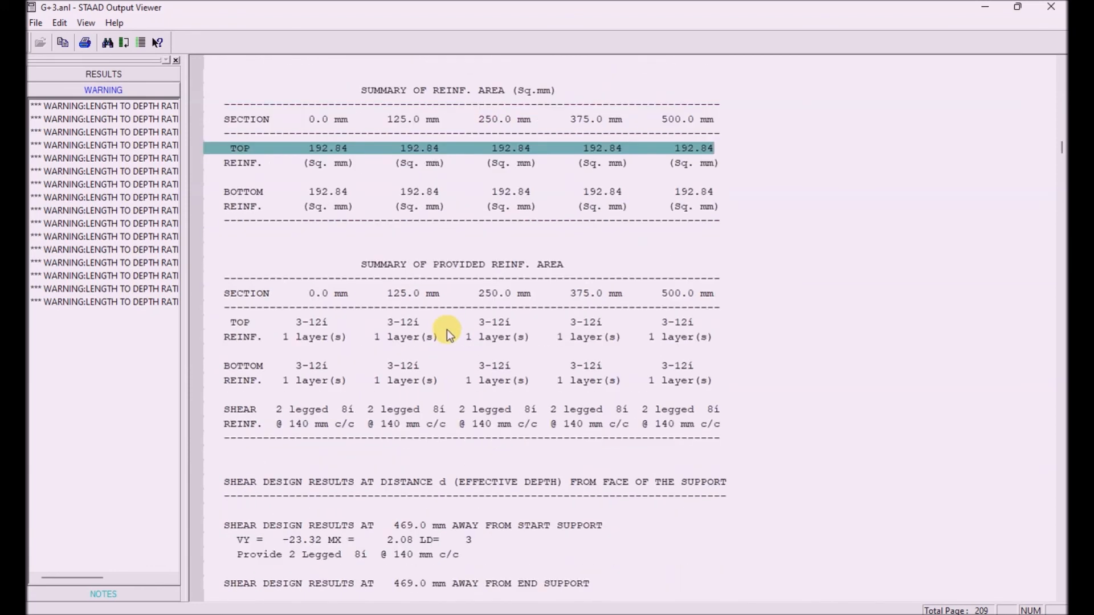
left_click_drag(282, 319, 682, 417)
scroll(563, 360, "down", 8)
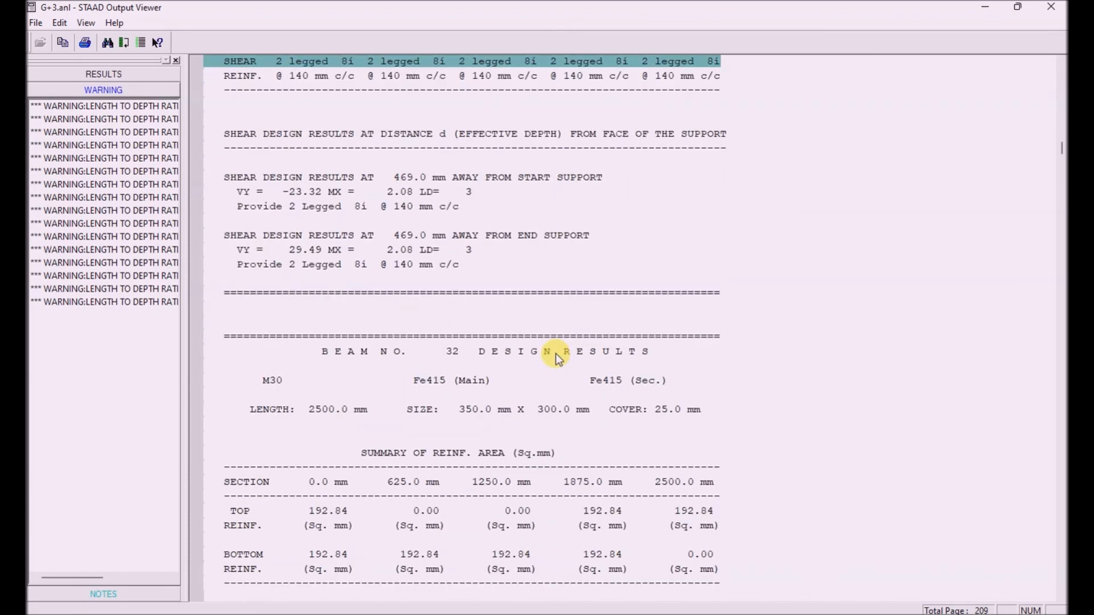
left_click(244, 176)
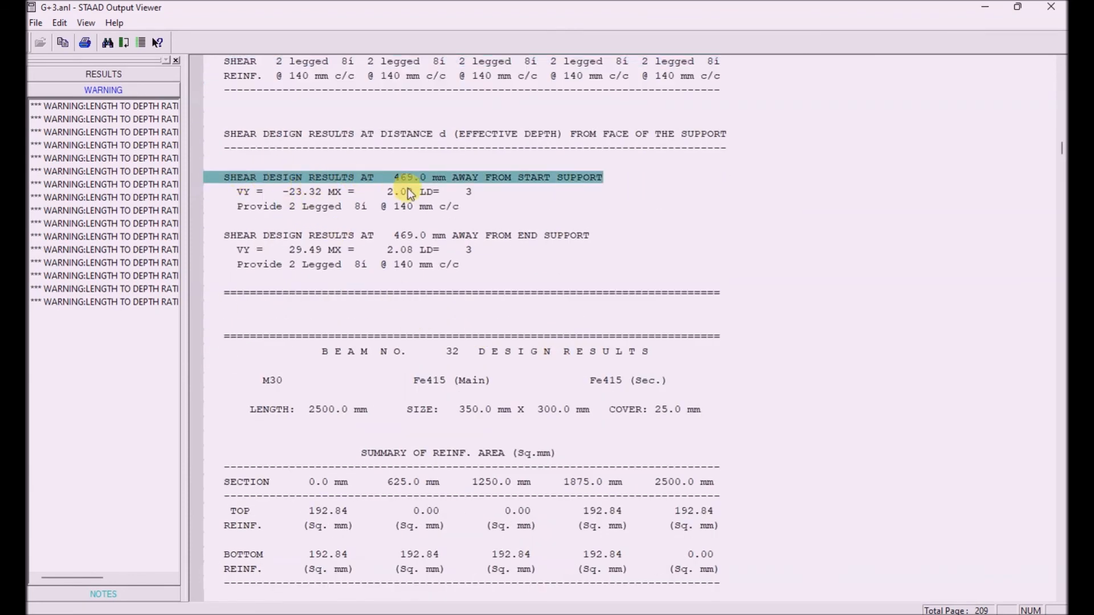
left_click(251, 234)
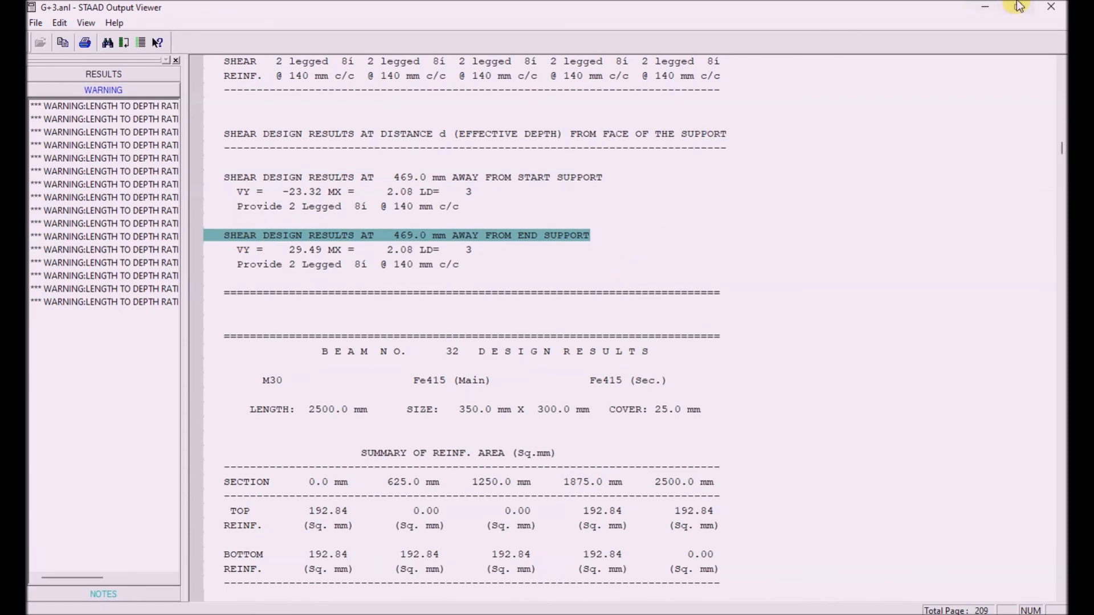
left_click(1049, 8)
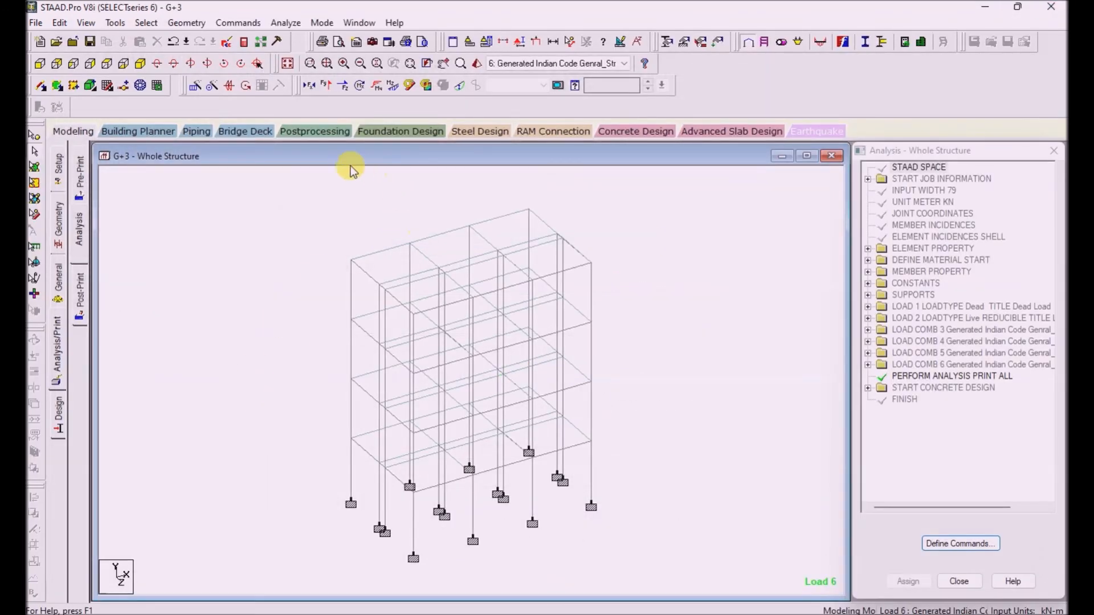
- Enter Postprocessing mode with all six load cases selected for the results
left_click(306, 131)
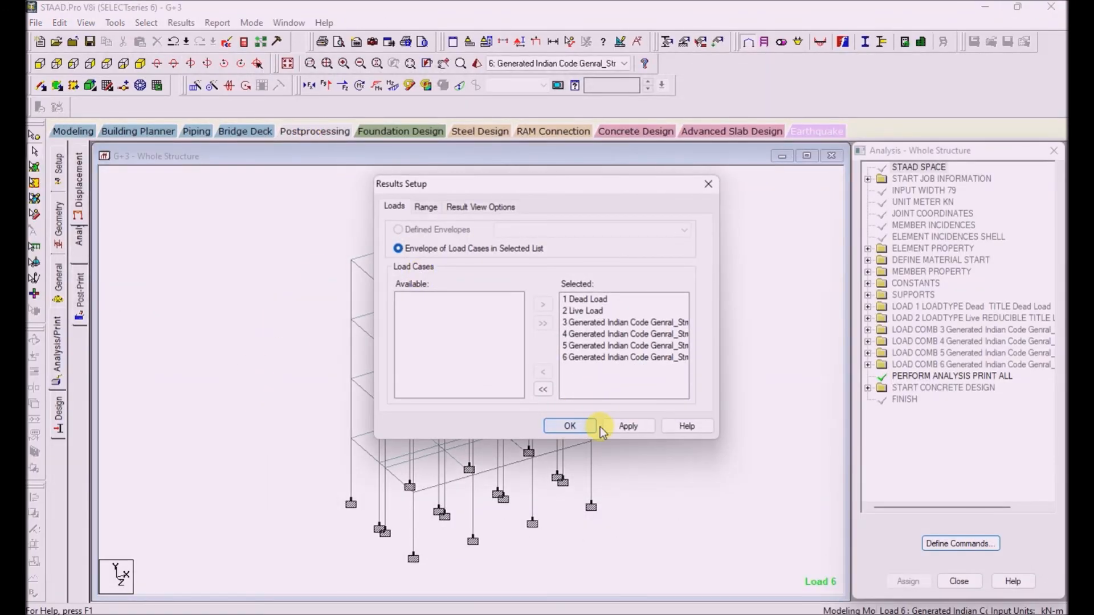
left_click(573, 426)
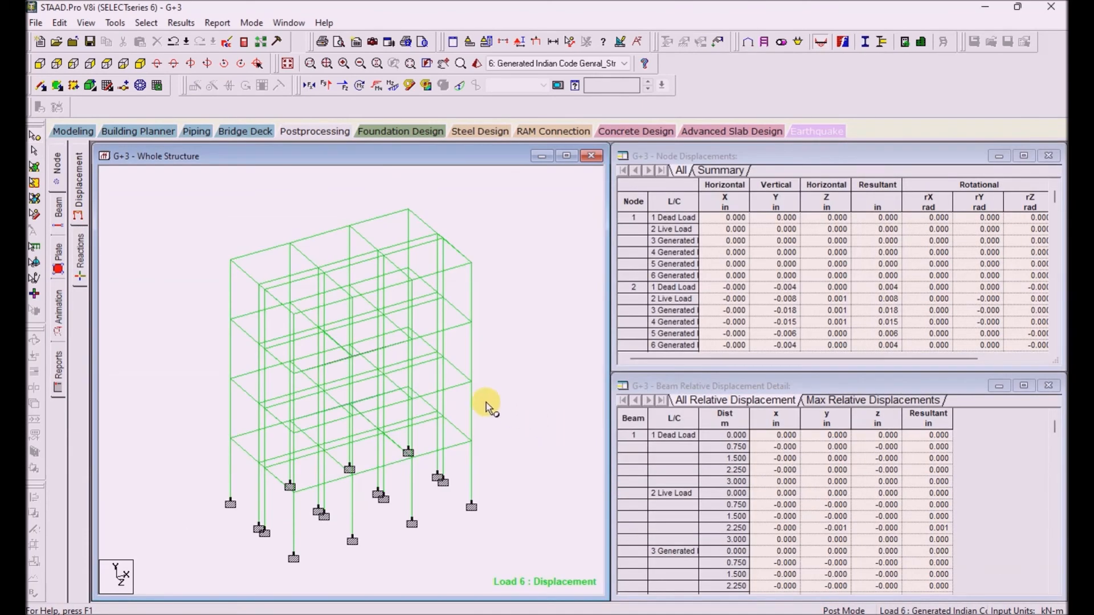
scroll(393, 368, "up", 2)
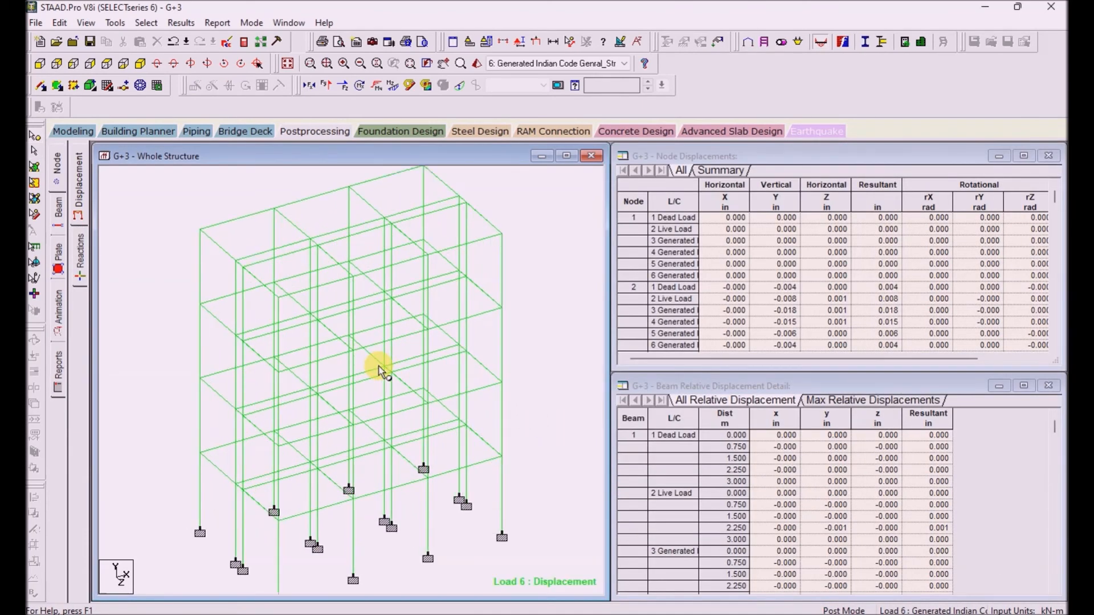
- Display the axial force diagram on the whole structure for load case 6 and maximize the structure view
left_click(312, 87)
scroll(375, 463, "up", 3)
scroll(375, 462, "down", 3)
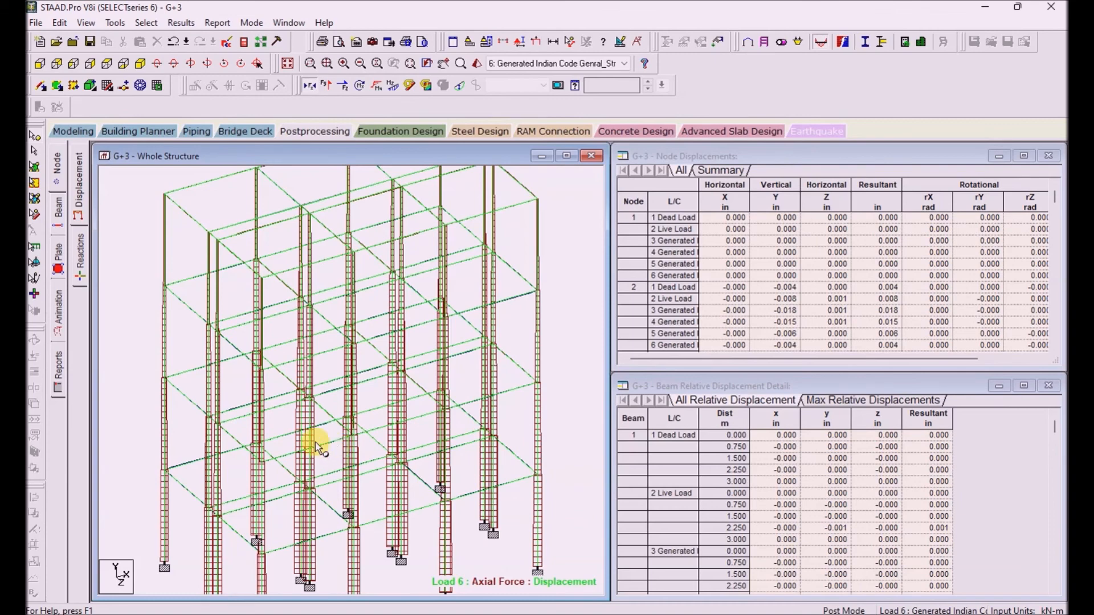
left_click(319, 84)
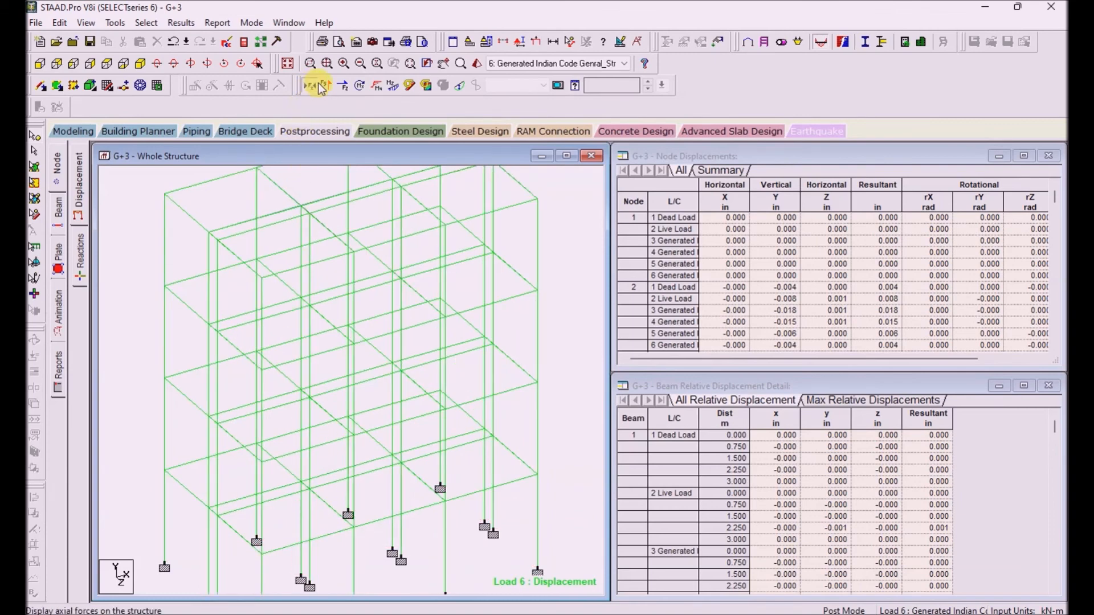
left_click(319, 83)
scroll(334, 492, "up", 2)
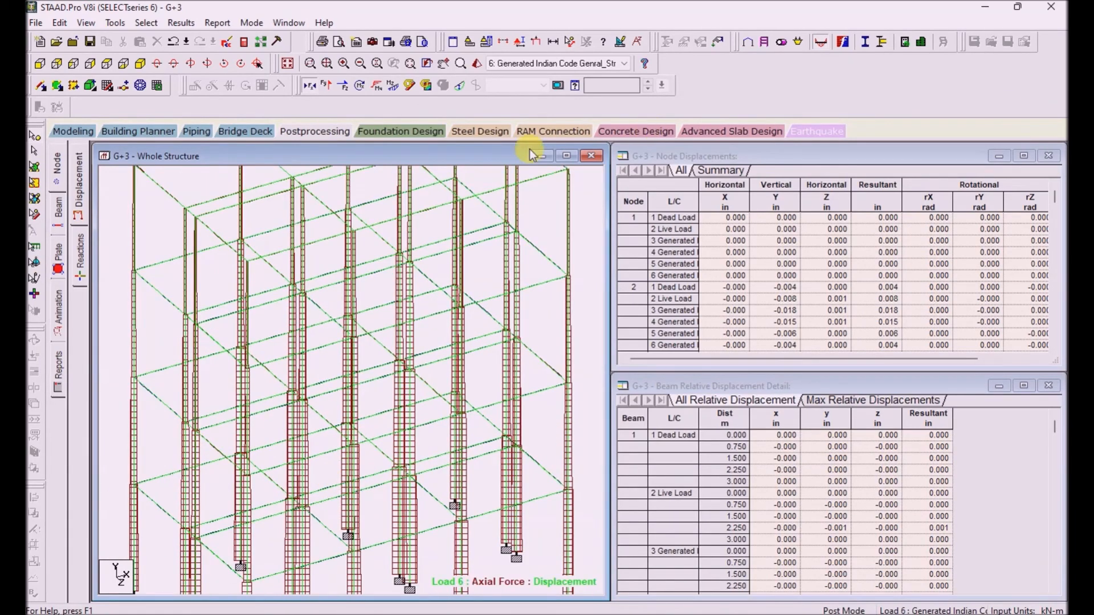
left_click(568, 161)
scroll(481, 261, "up", 1)
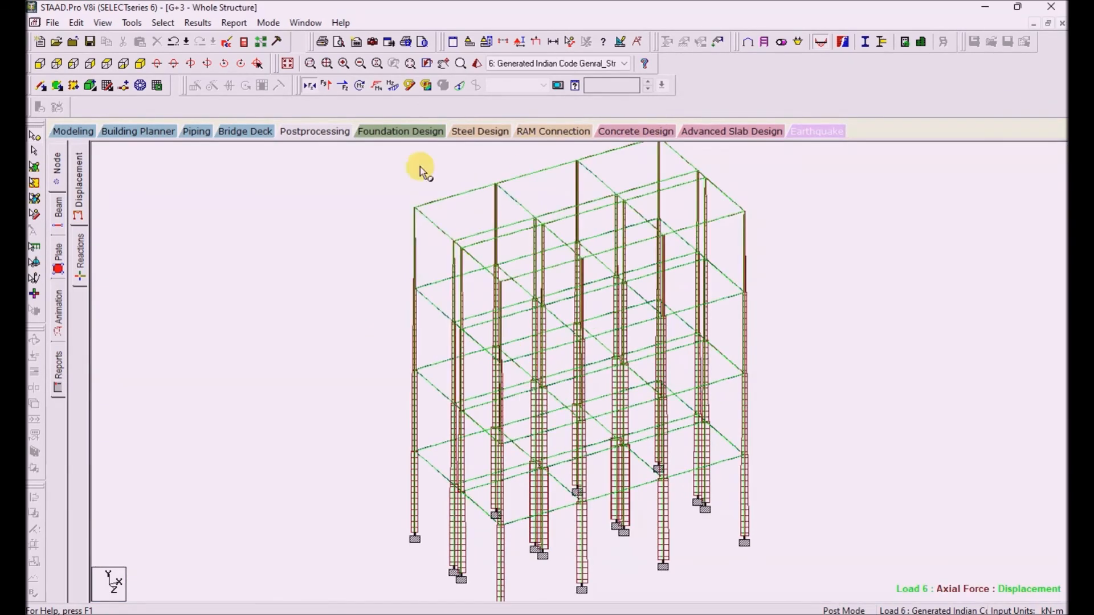
- Display the Shear Y and Shear Z diagrams in turn and inspect them on the frame
left_click(332, 85)
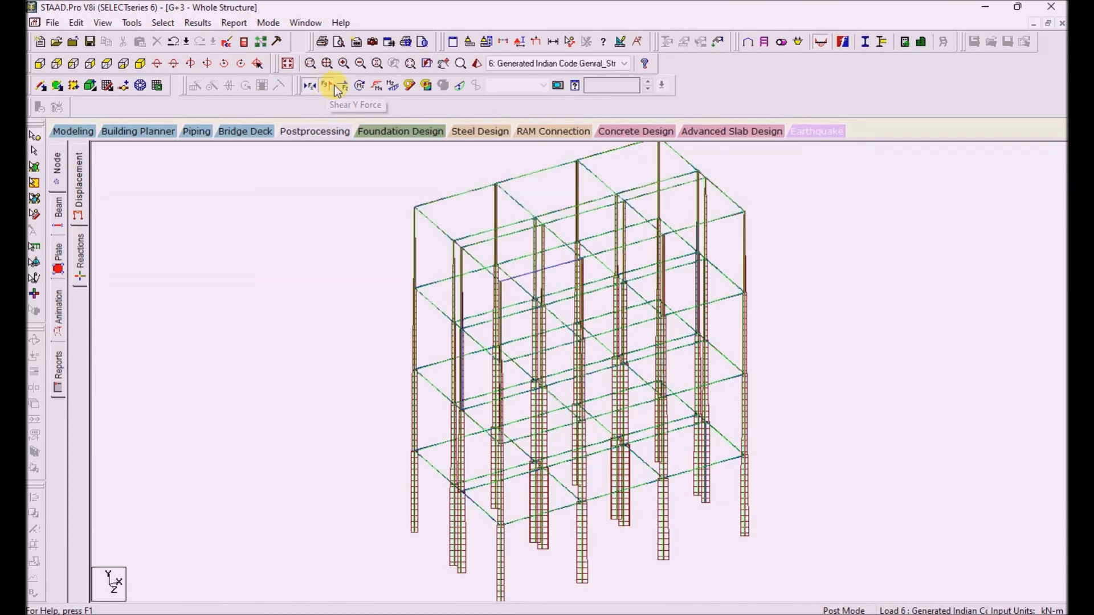
left_click(340, 86)
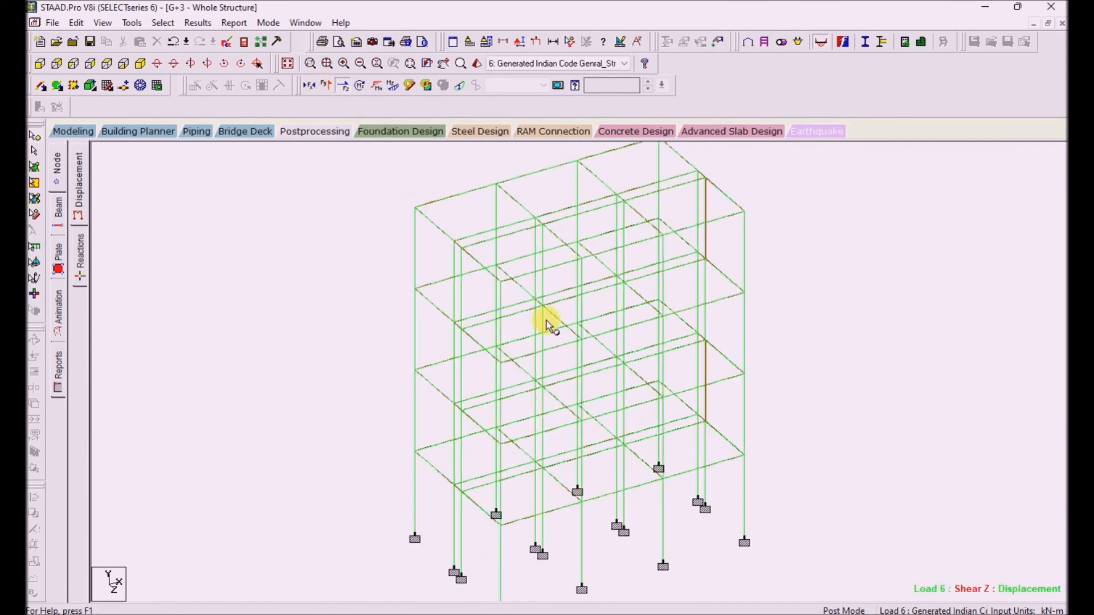
scroll(651, 394, "up", 5)
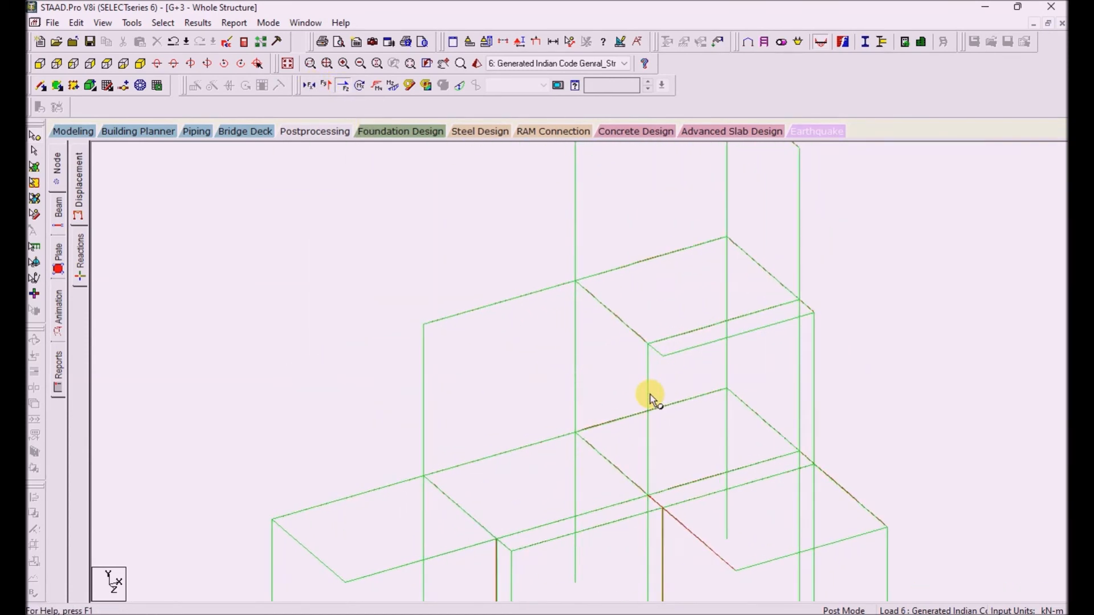
- Turn off the Shear Z diagram and inspect the torsion diagram across the structure
left_click(344, 85)
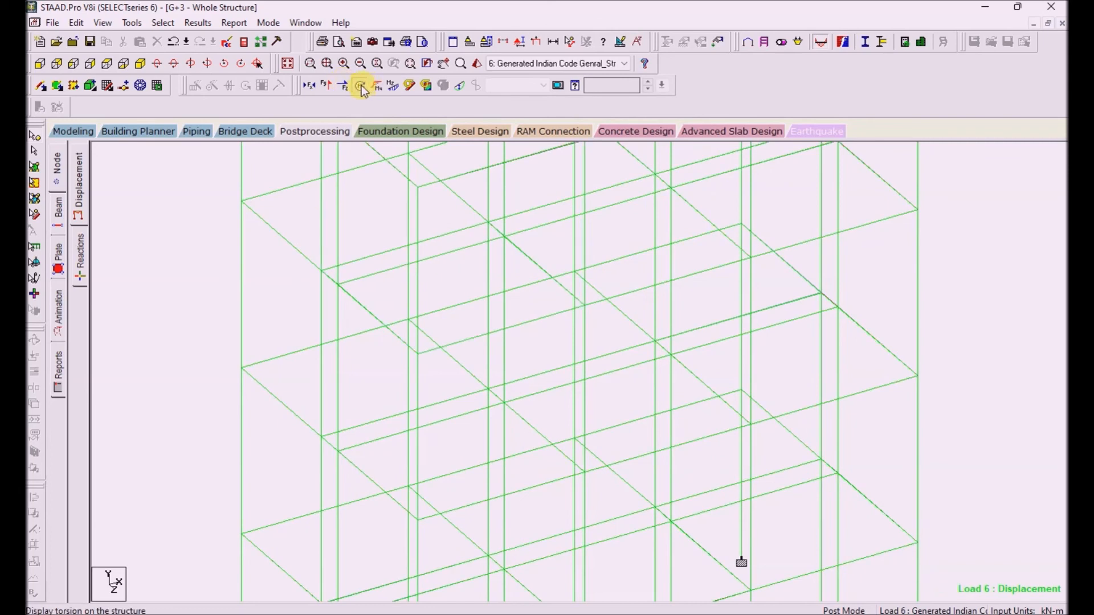
left_click(361, 85)
scroll(484, 481, "up", 1)
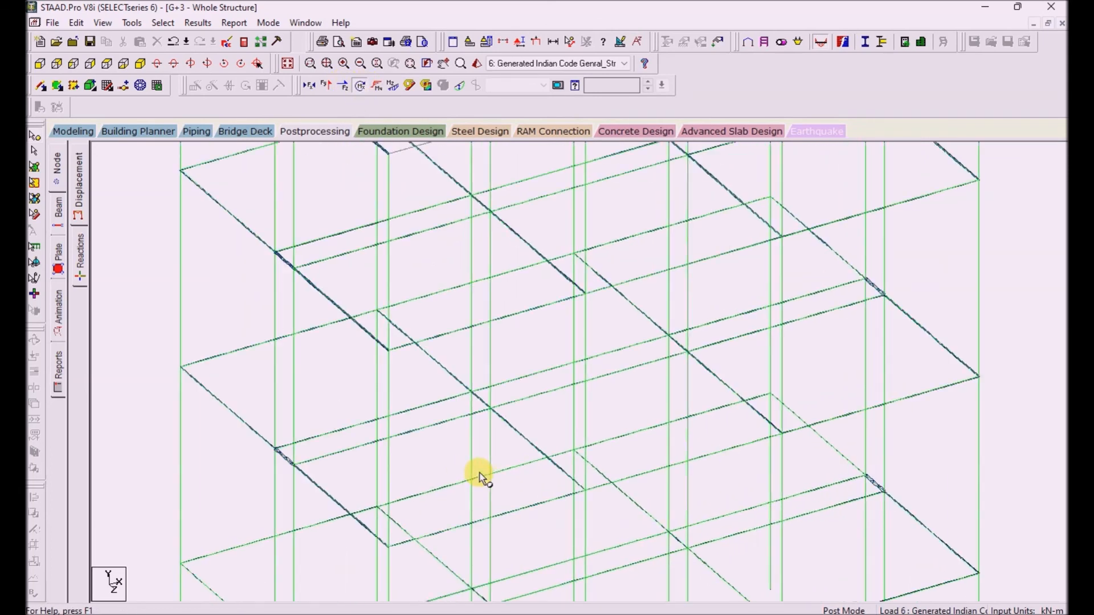
scroll(478, 472, "down", 1)
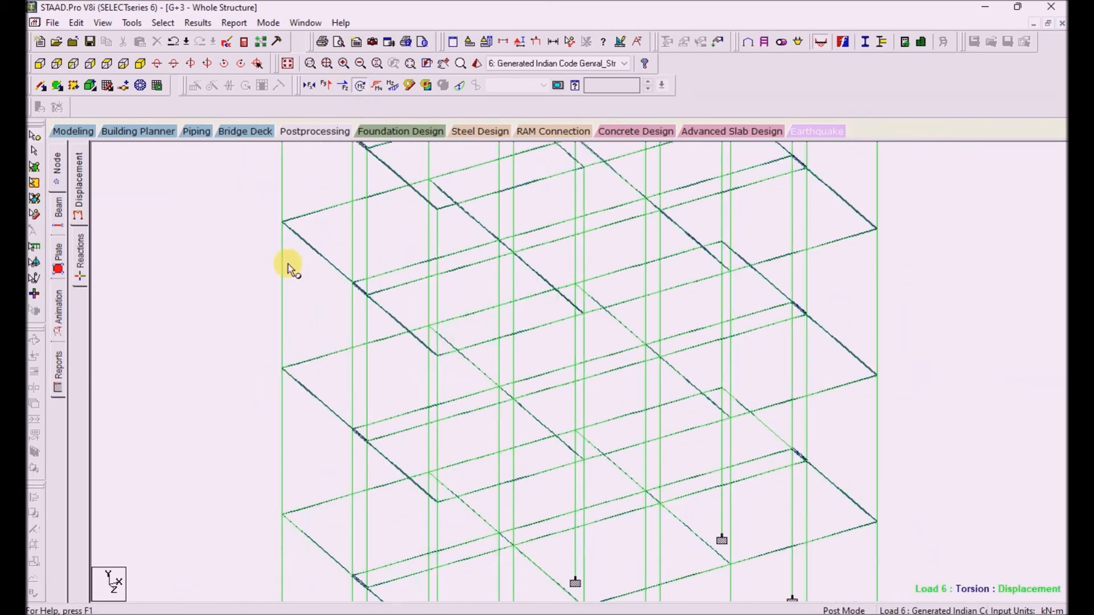
- Turn off the Bending Y diagram and inspect the Bending Z moments on the frame
left_click(377, 85)
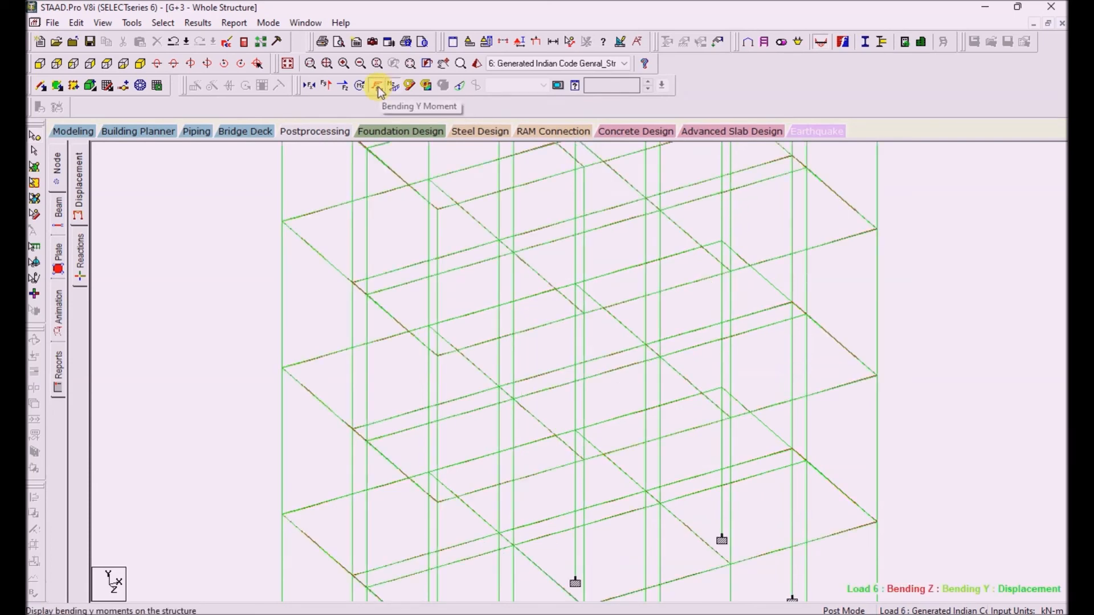
left_click(378, 87)
scroll(470, 278, "up", 3)
scroll(480, 320, "down", 4)
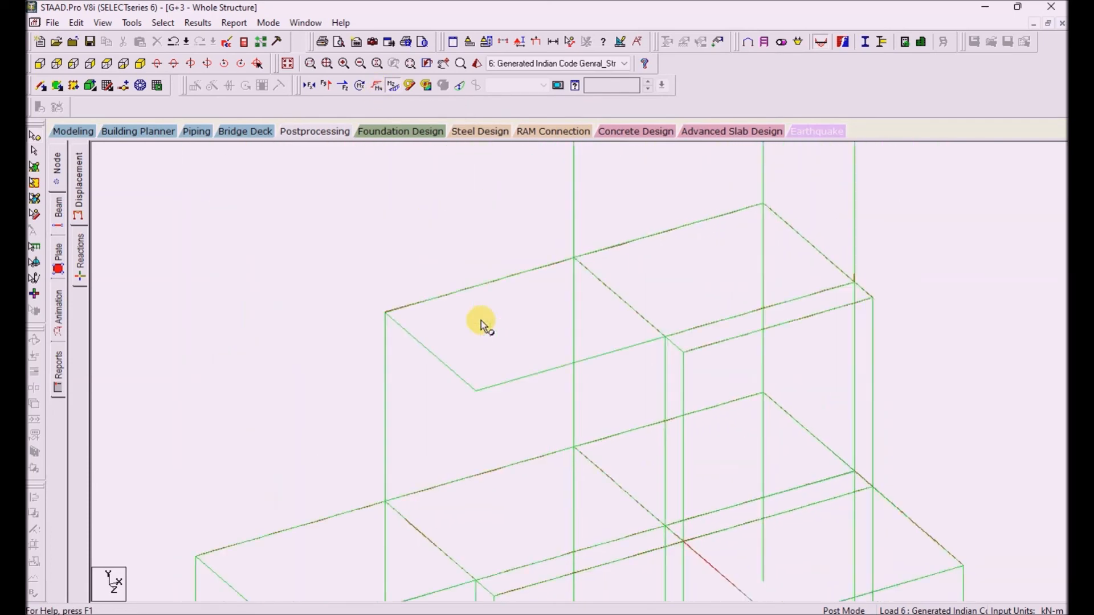
- Turn off the Bending Z diagram and inspect the beam stress diagram across the frame
scroll(473, 326, "down", 2)
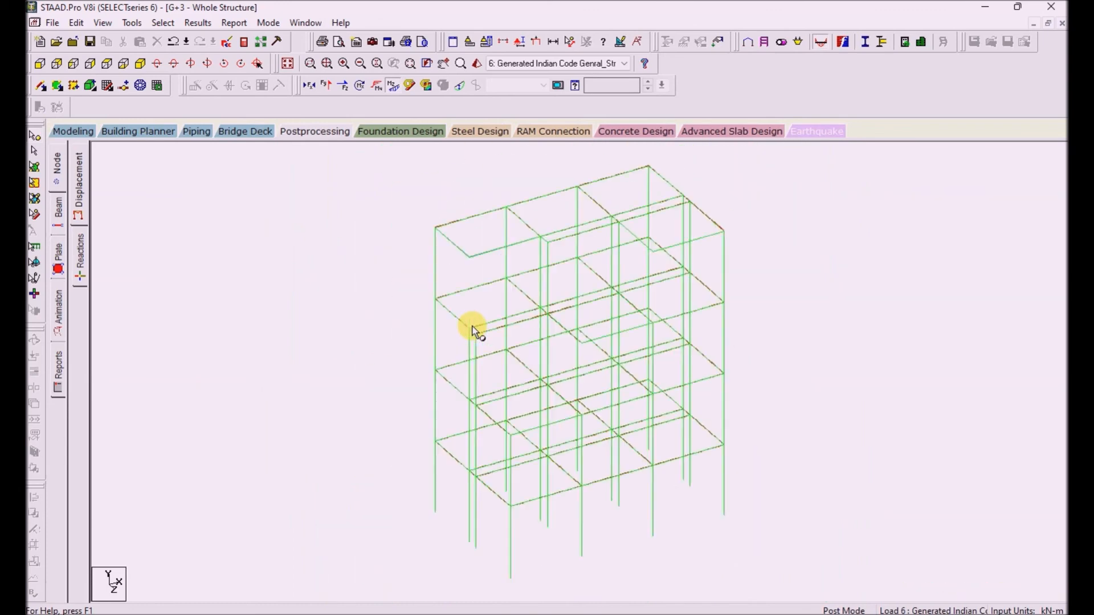
left_click(377, 90)
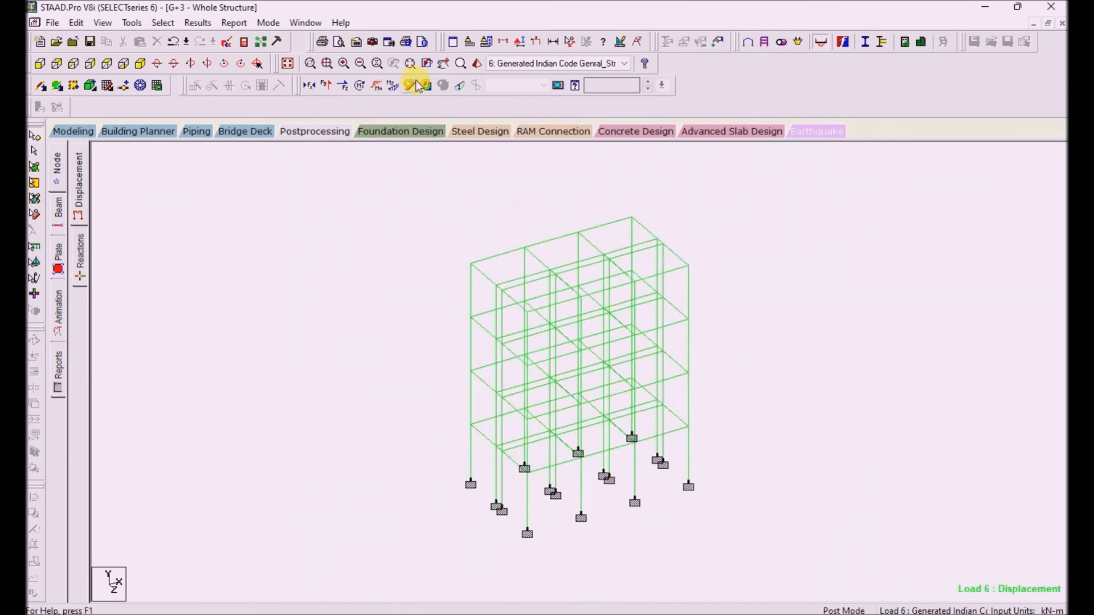
left_click(417, 84)
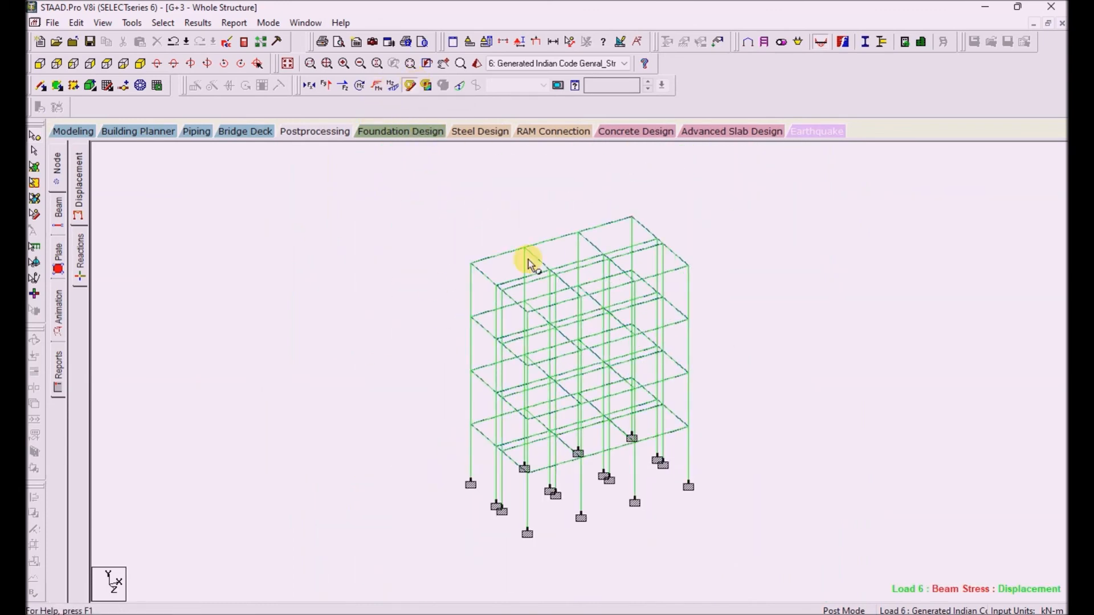
scroll(627, 414, "up", 3)
scroll(622, 410, "up", 1)
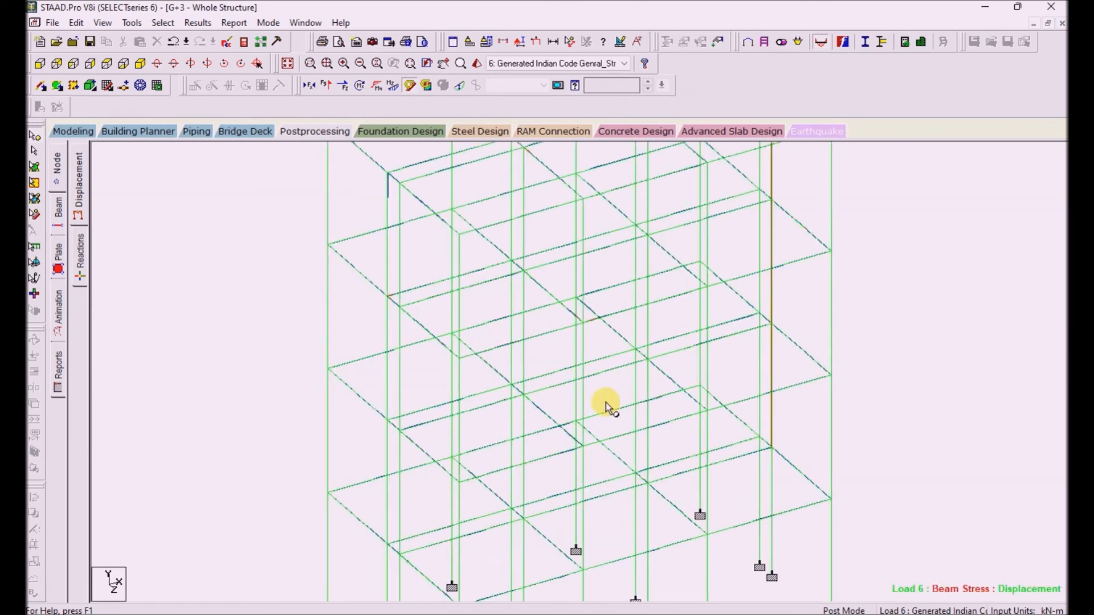
- Open the plate stress contour settings, try load cases 1 (Dead Load) and 5, and cancel the diagram changes
left_click(426, 84)
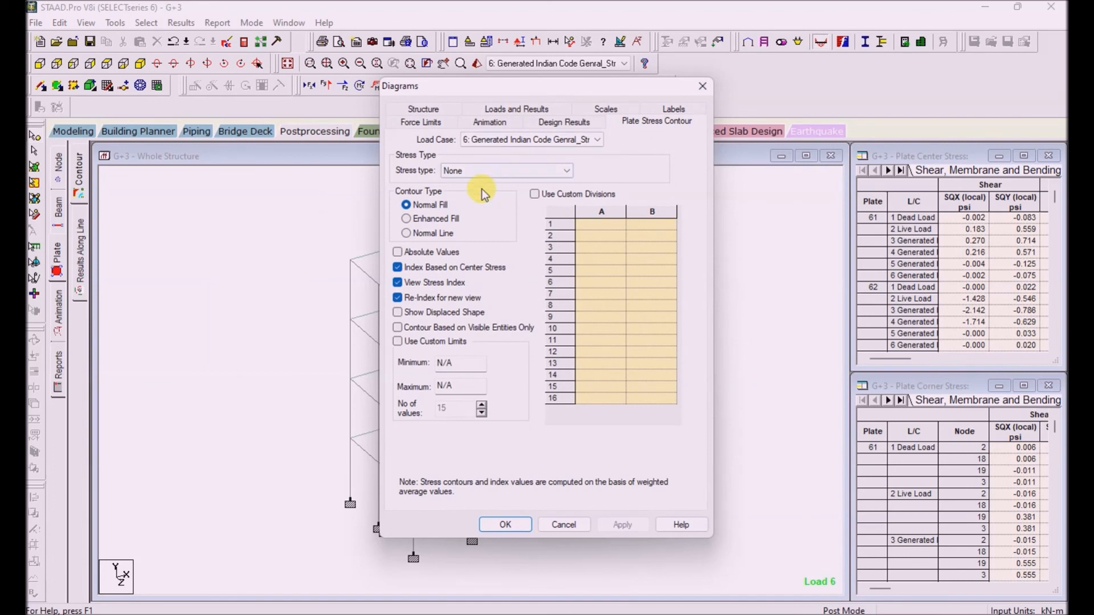
left_click(510, 139)
left_click(497, 152)
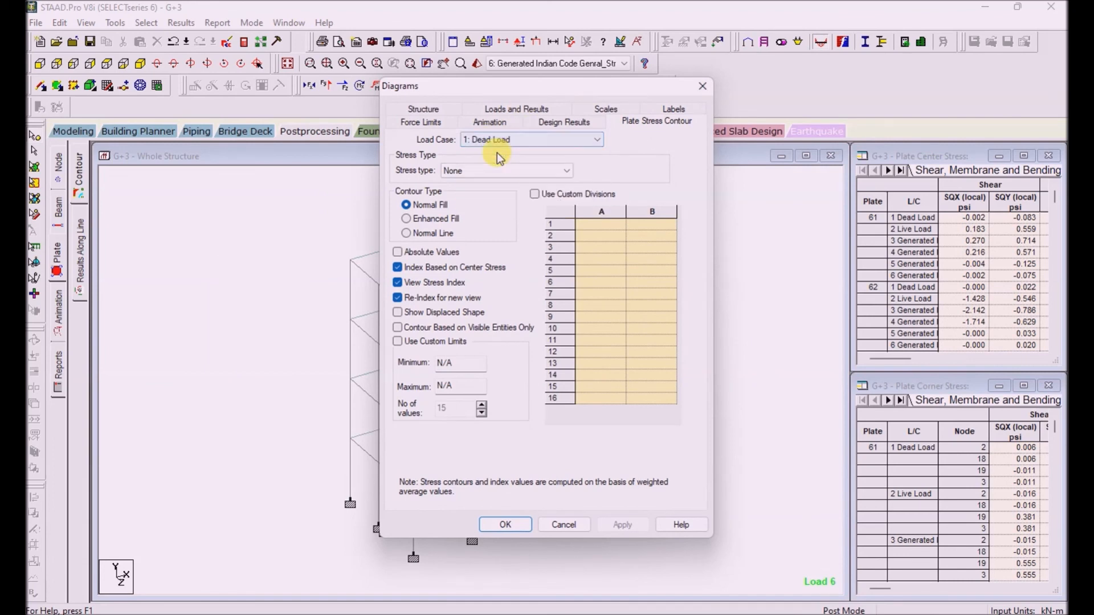
left_click(502, 143)
left_click(505, 154)
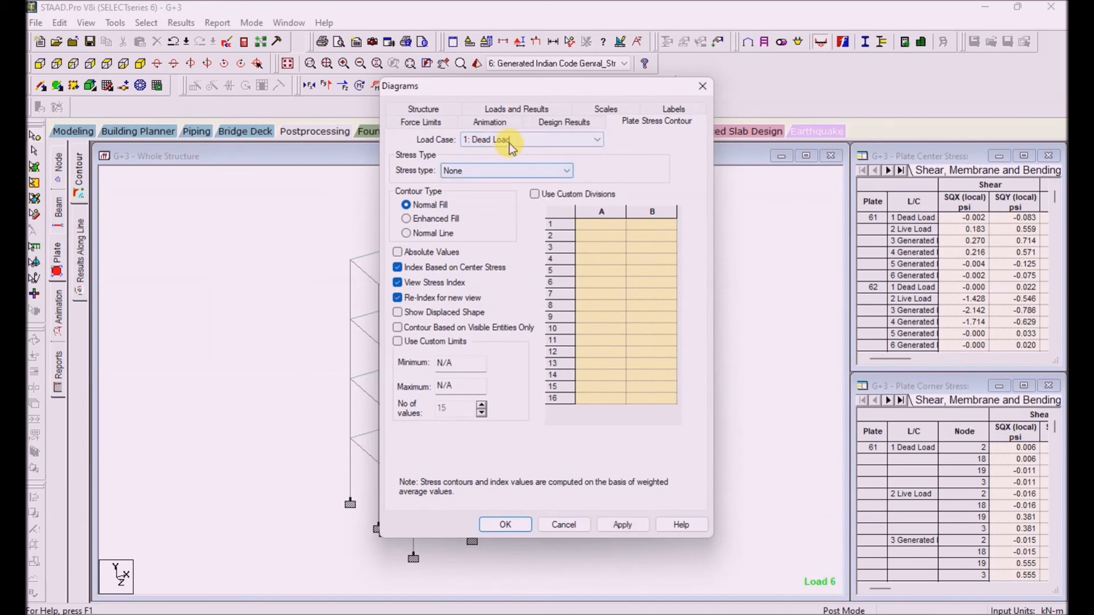
left_click(510, 143)
left_click(513, 196)
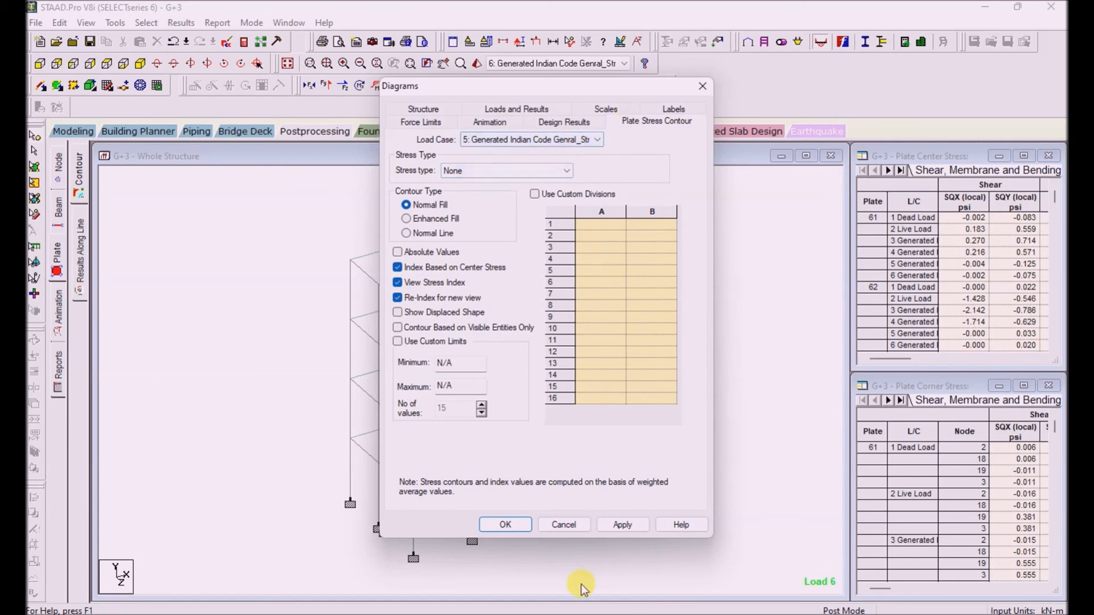
left_click(563, 525)
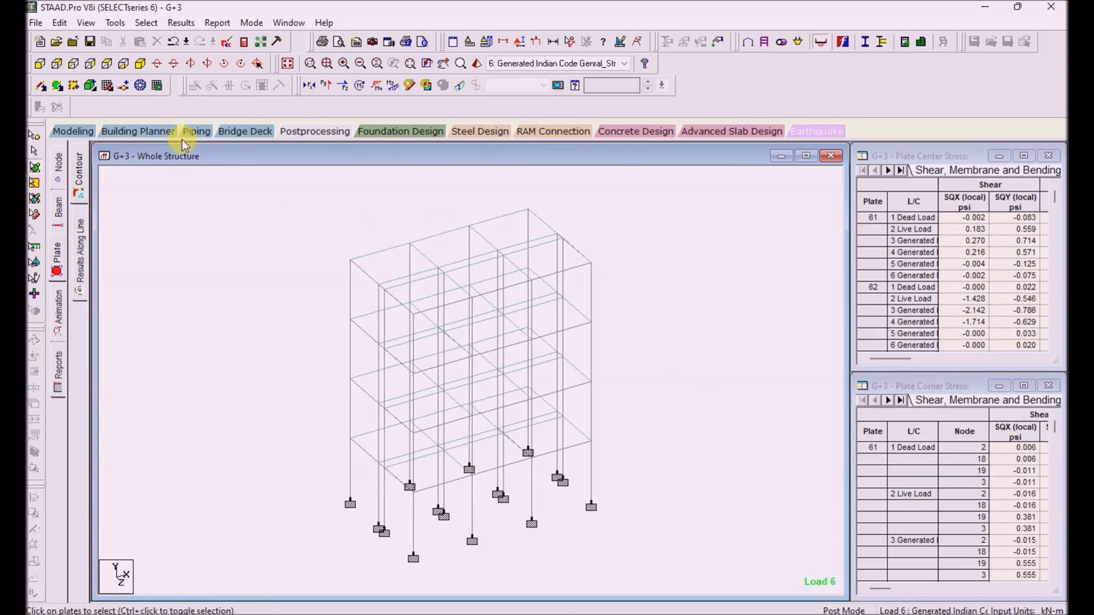
- Select all floor plates, clear that selection, and select one back bay plate on the second floor level from the base
left_click_drag(283, 195, 690, 564)
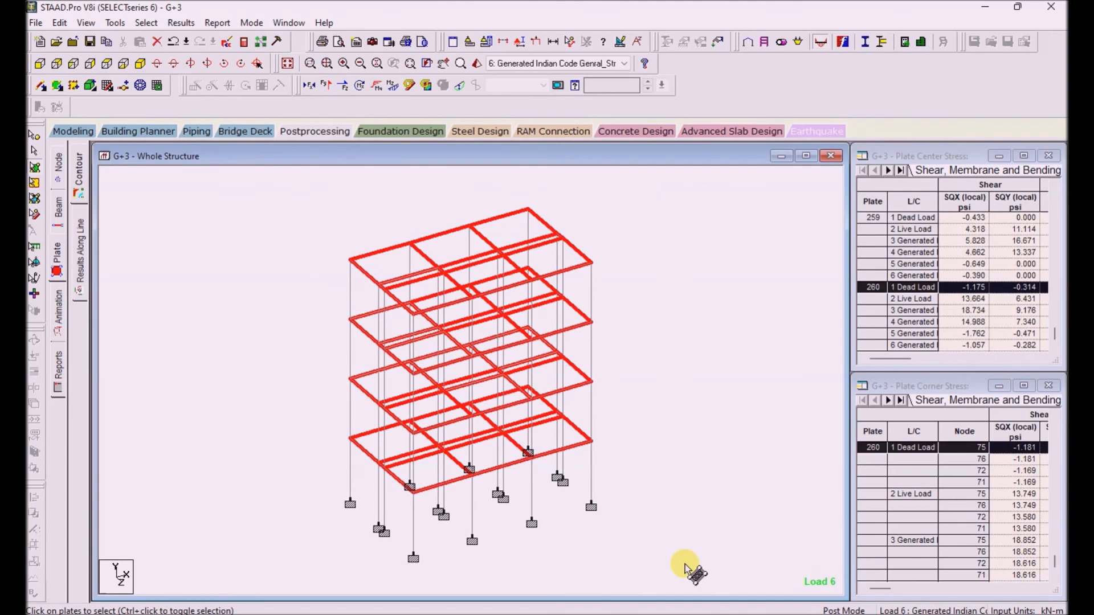
left_click(636, 246)
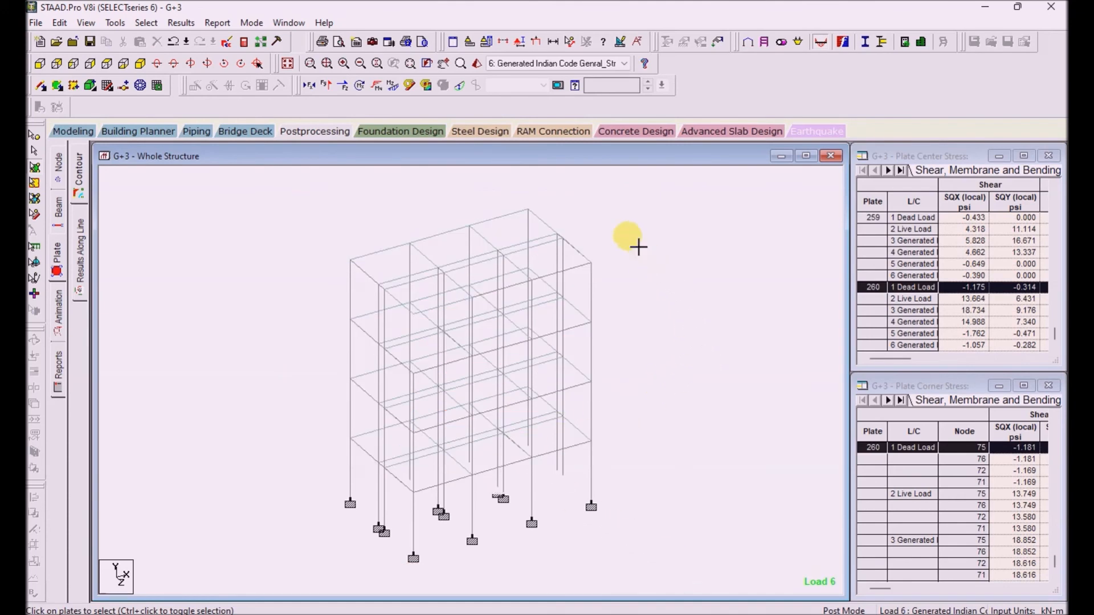
left_click(542, 349)
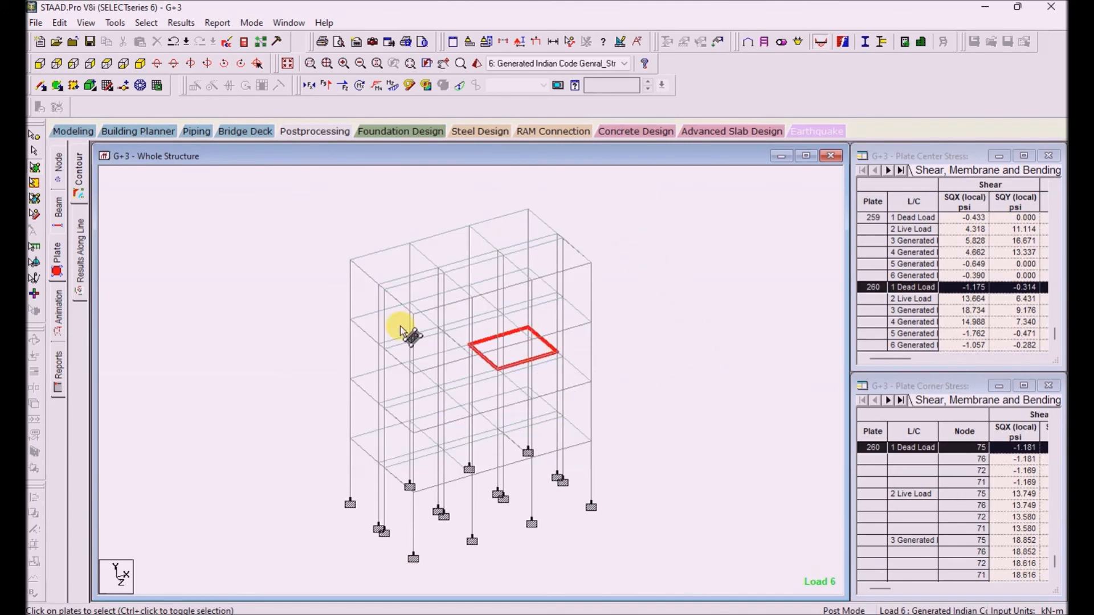
left_click(36, 22)
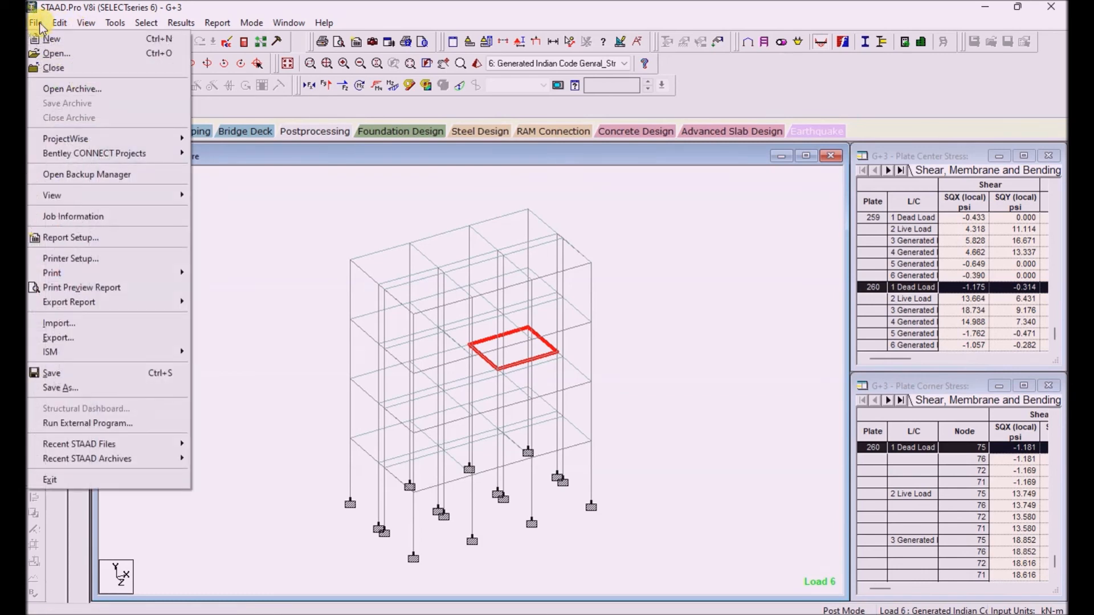
left_click(305, 227)
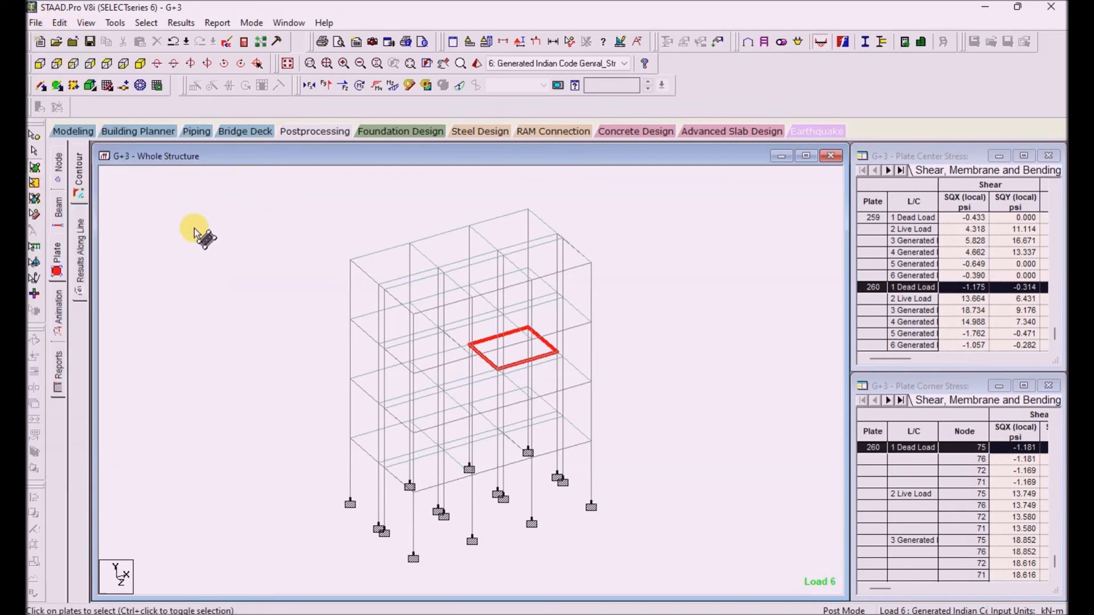